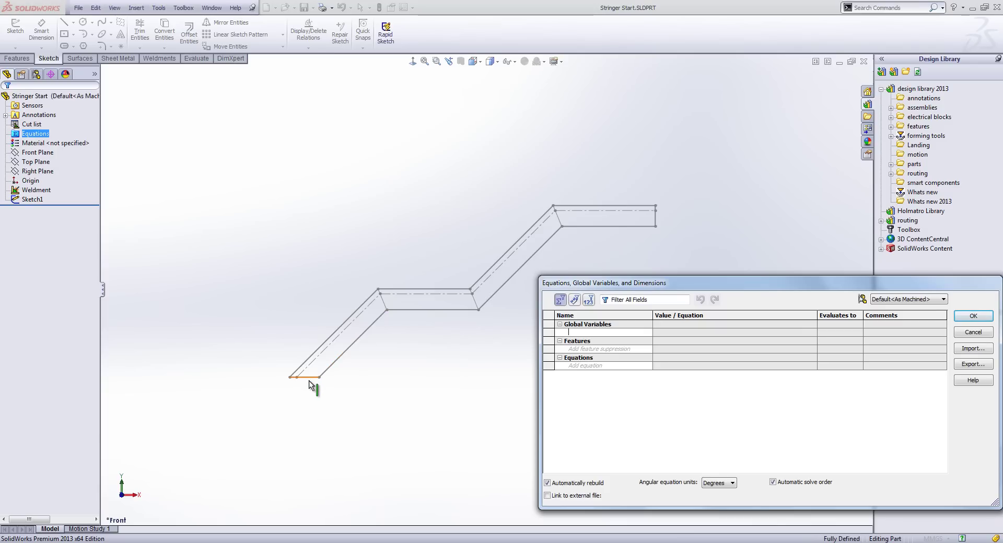
{"action": "left_click", "coordinate": [312, 386]}
{"action": "left_click", "coordinate": [406, 296]}
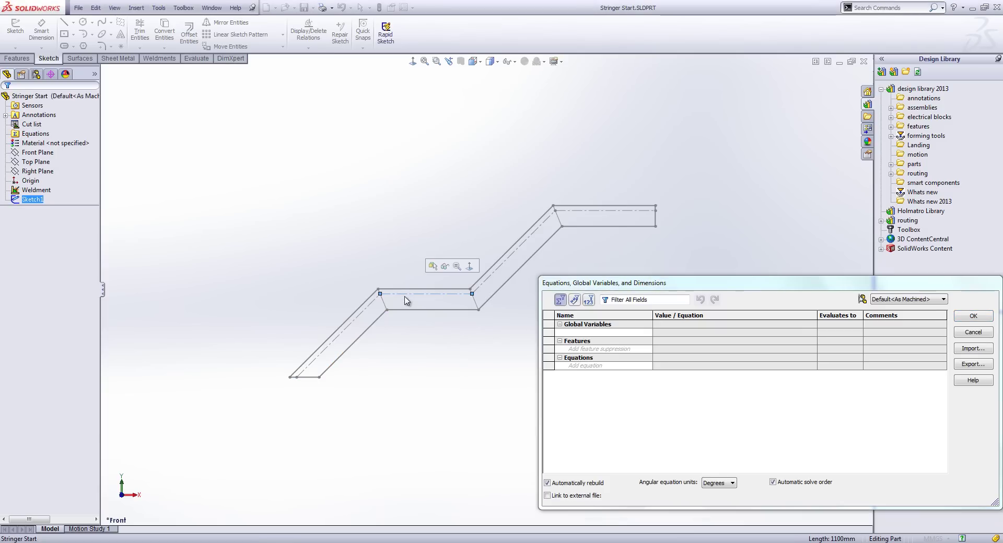
{"action": "left_click", "coordinate": [433, 316]}
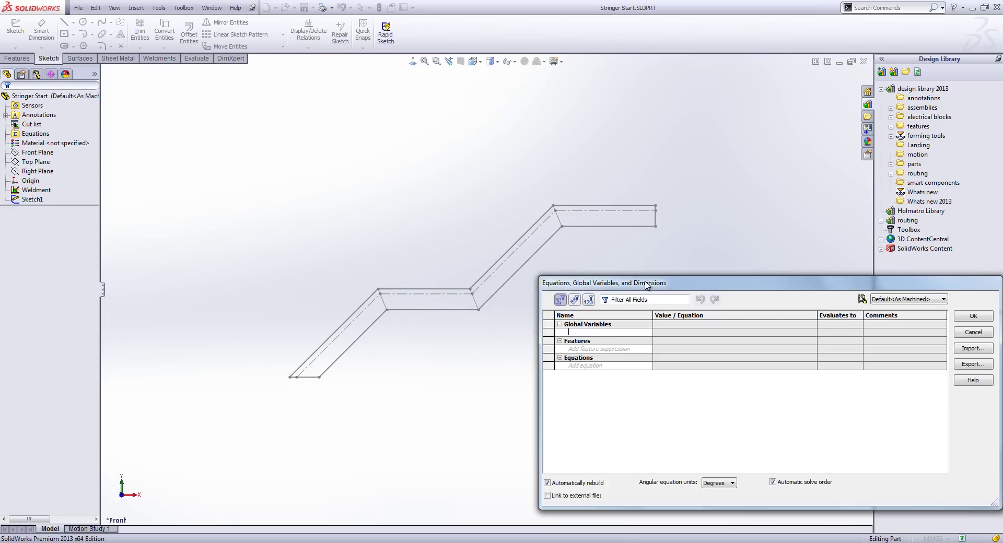
Add a global variable named "Floor to floor lower" with the value 1000
{"action": "left_click_drag", "start_coordinate": [650, 284], "coordinate": [454, 191]}
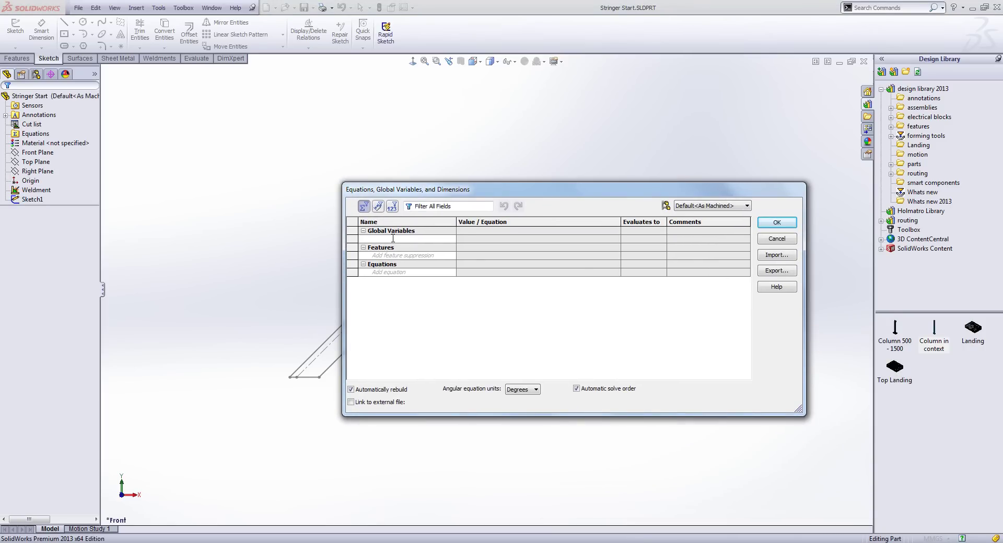
{"action": "type", "text": "or to floor lower"}
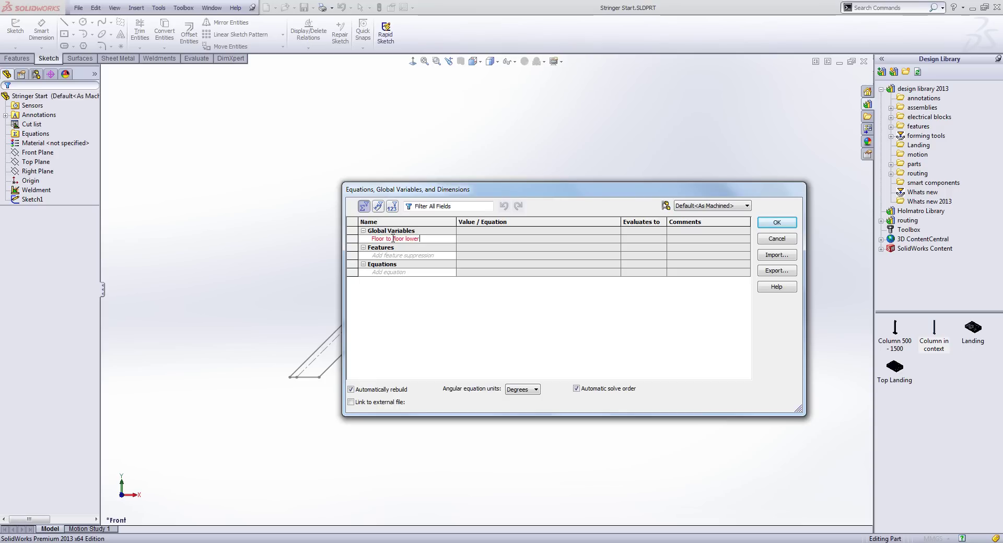
{"action": "left_click", "coordinate": [489, 239]}
{"action": "type", "text": "1"}
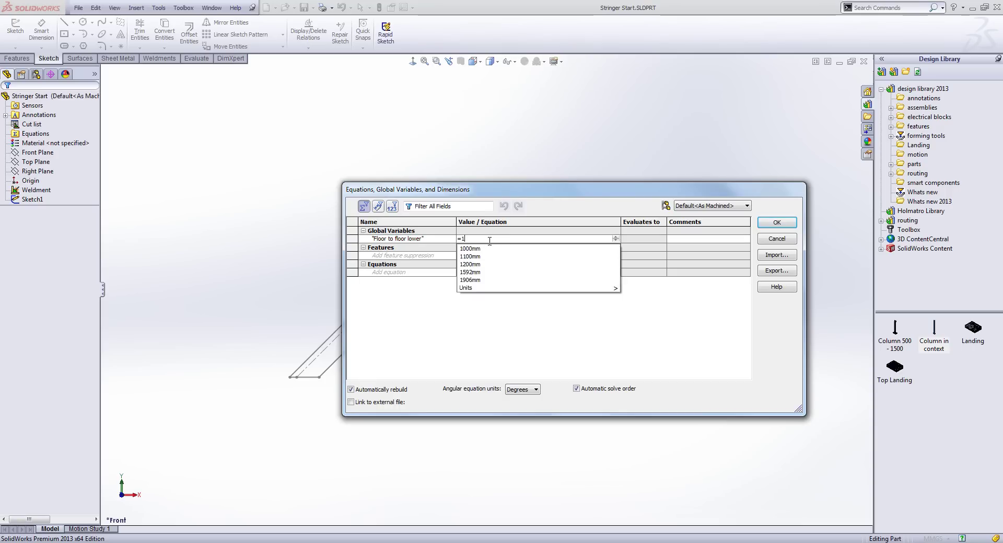
{"action": "type", "text": "000"}
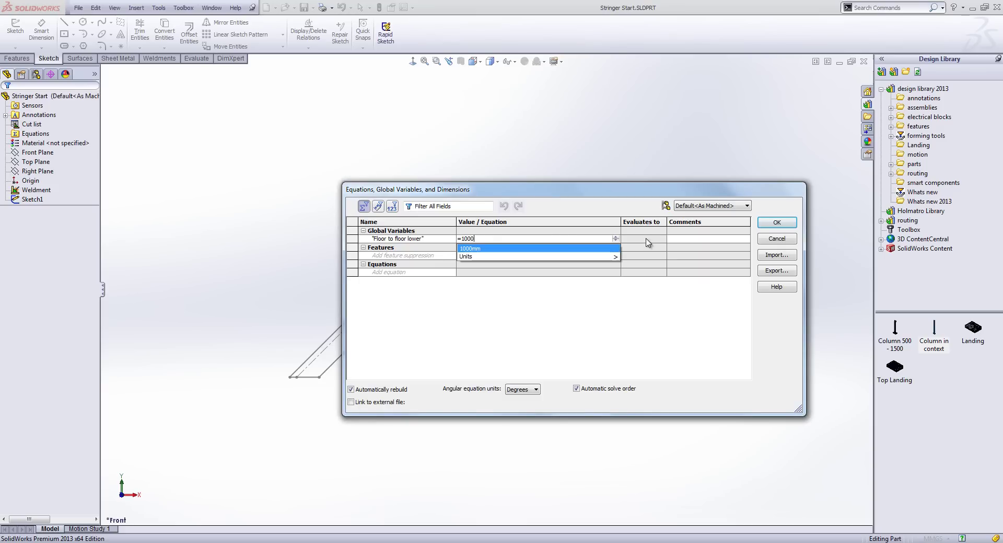
{"action": "key", "text": "Return"}
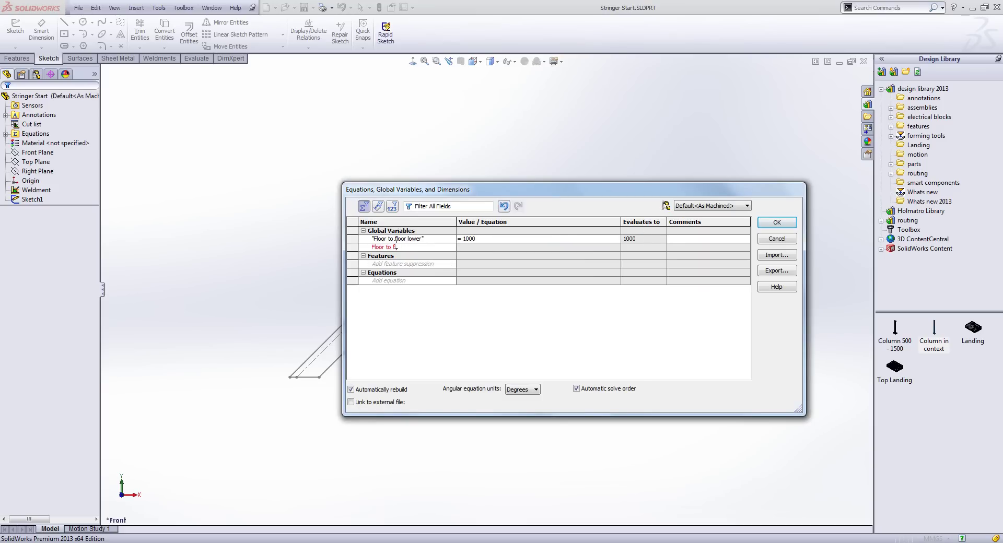
Add a second global variable named "Floor to floor Upper" with the value 1000
{"action": "type", "text": "Floor to floor Uppe"}
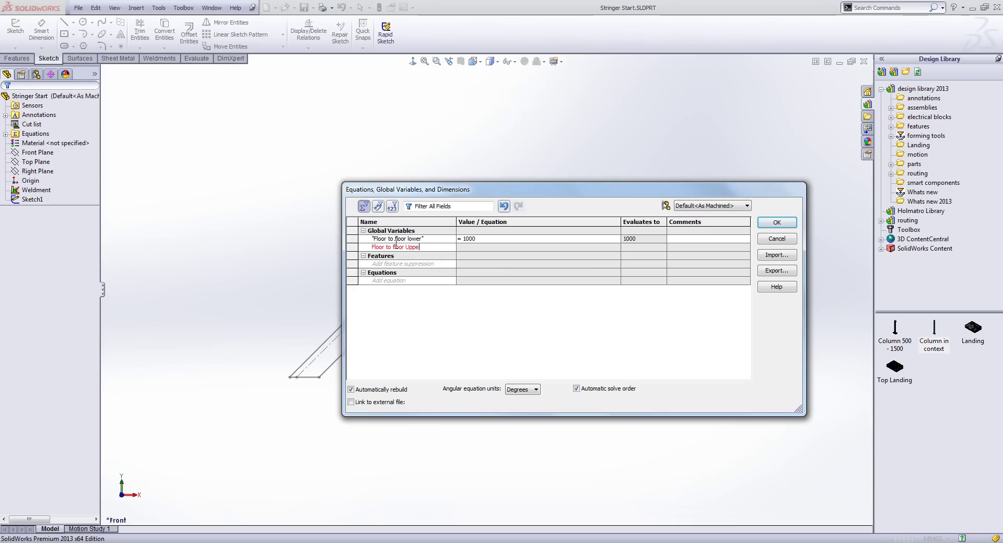
{"action": "type", "text": "r"}
{"action": "left_click", "coordinate": [463, 247]}
{"action": "type", "text": "="}
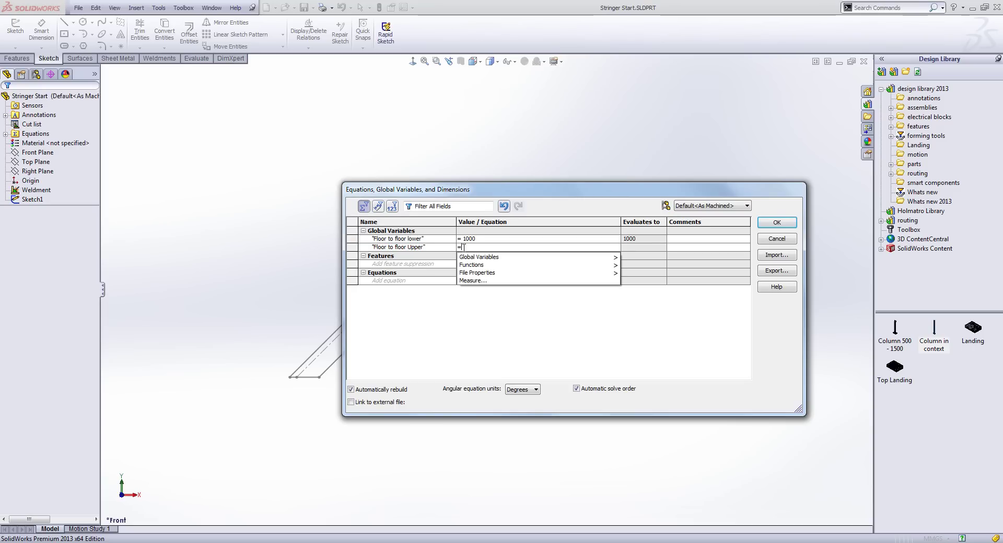
{"action": "type", "text": "1000"}
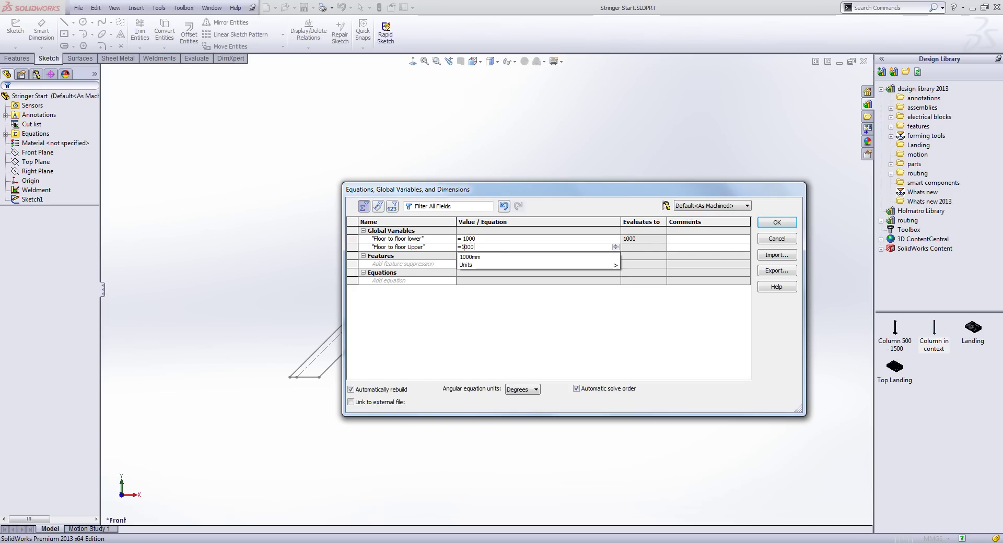
{"action": "left_click", "coordinate": [651, 251]}
Add a global variable named "ideal rise height" with the value 200
{"action": "left_click", "coordinate": [424, 257]}
{"action": "type", "text": "ideal rise height"}
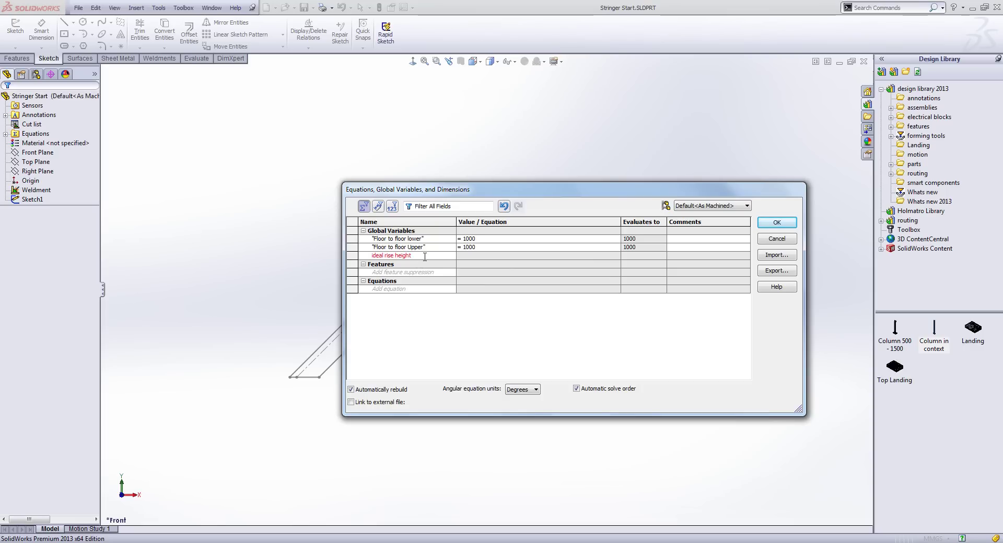
{"action": "left_click", "coordinate": [470, 255]}
{"action": "type", "text": "=200"}
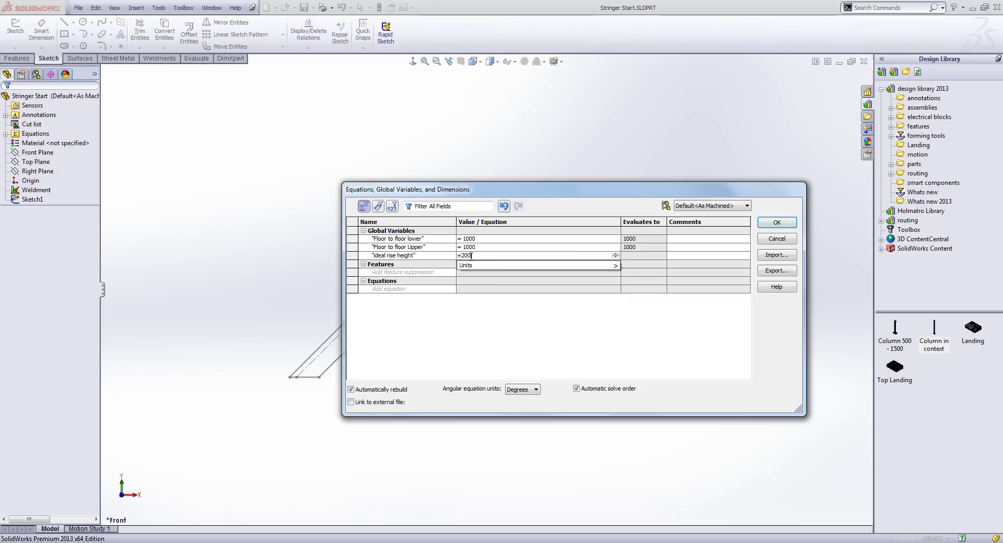
{"action": "key", "text": "Return"}
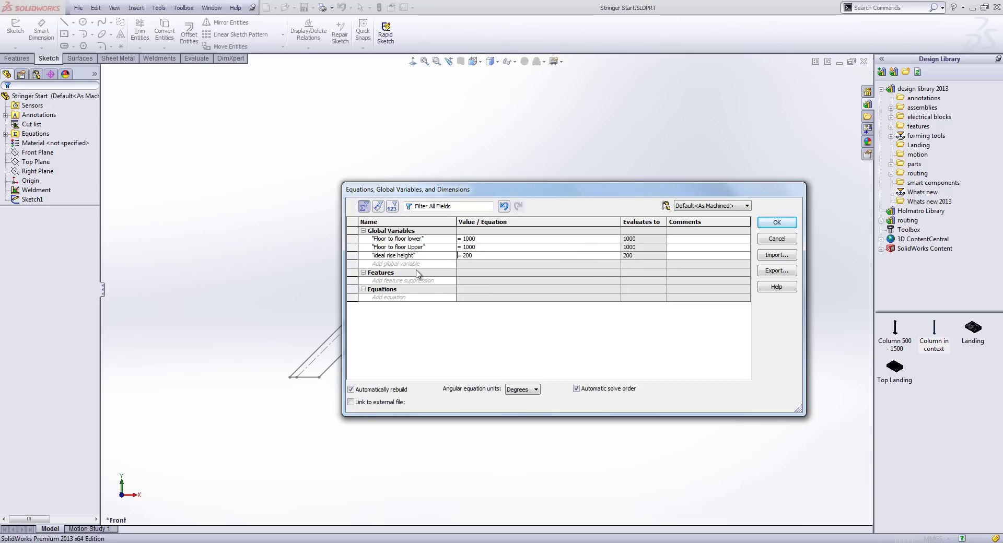
Add a global variable "Number of rises lower" equal to int("Floor to floor lower" / "ideal rise height")
{"action": "left_click", "coordinate": [415, 265]}
{"action": "type", "text": "Number of rises lower"}
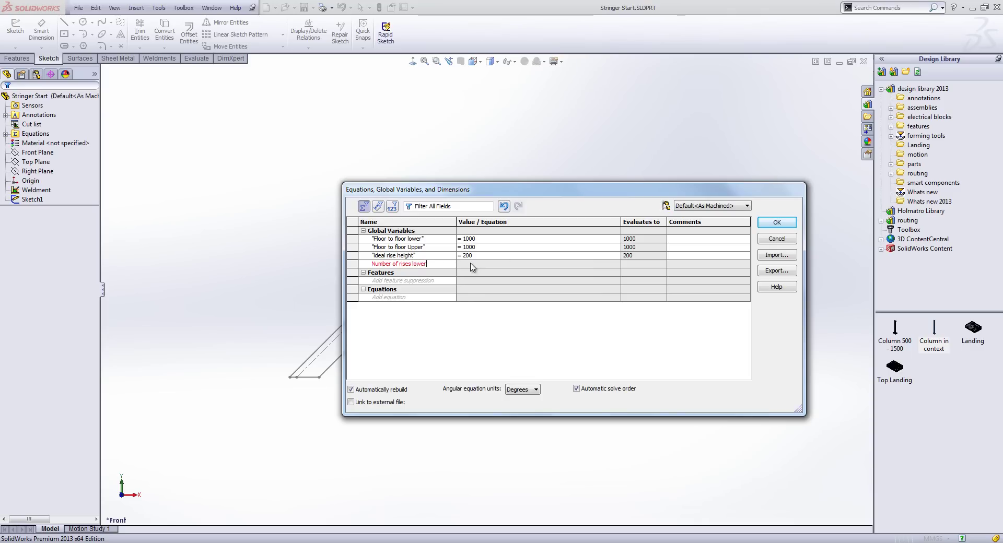
{"action": "left_click", "coordinate": [472, 264]}
{"action": "mouse_move", "coordinate": [484, 290]}
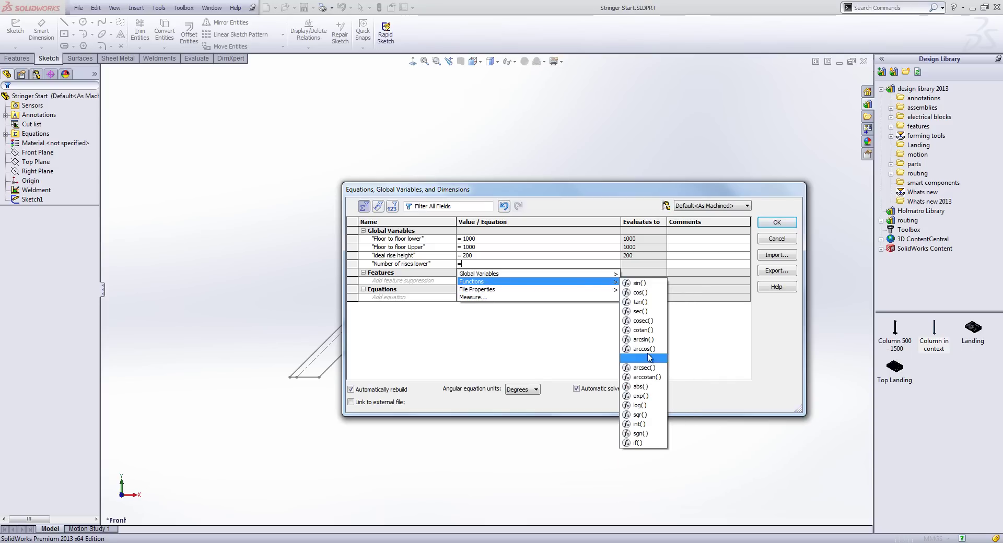
{"action": "left_click", "coordinate": [638, 424]}
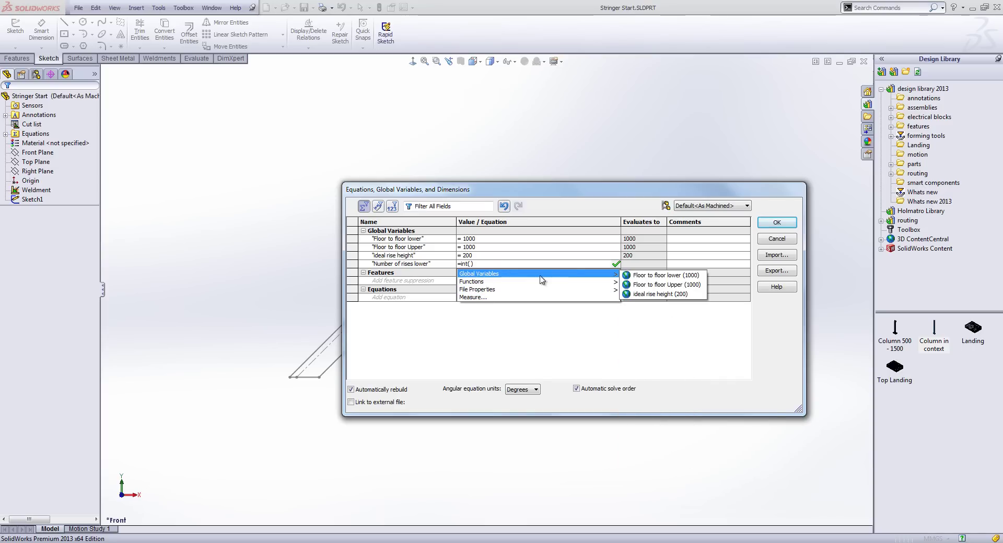
{"action": "left_click", "coordinate": [654, 275]}
{"action": "type", "text": "/"}
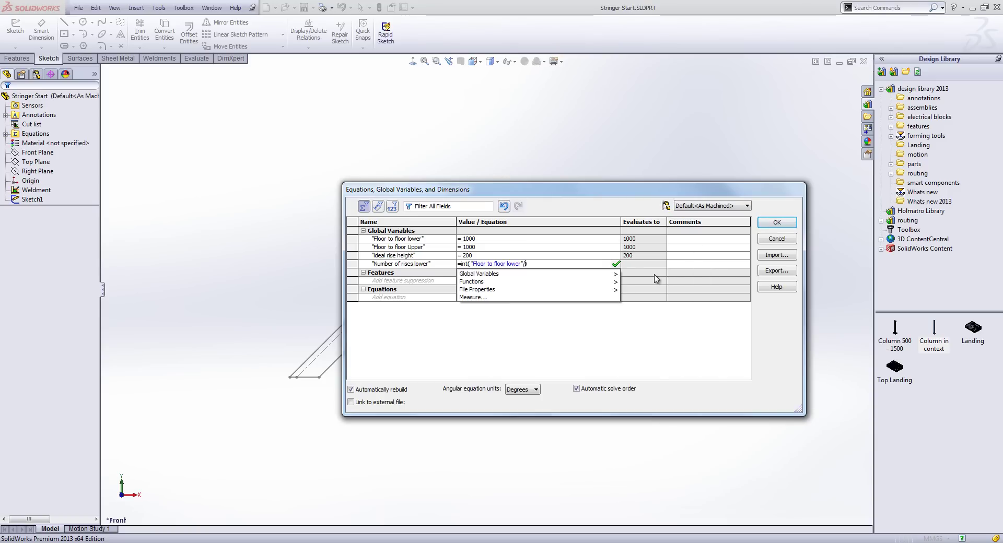
{"action": "mouse_move", "coordinate": [618, 275]}
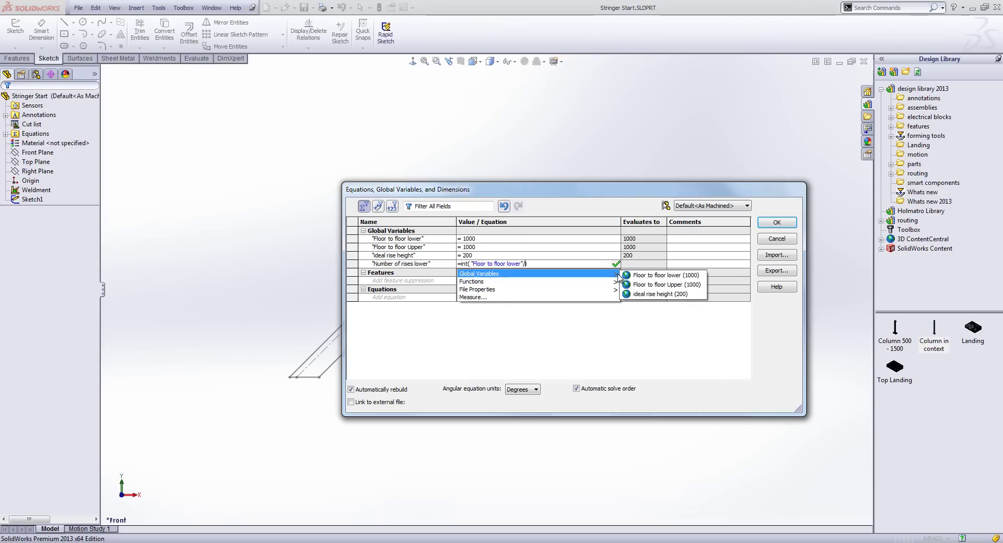
{"action": "left_click", "coordinate": [649, 295]}
{"action": "key", "text": "Return"}
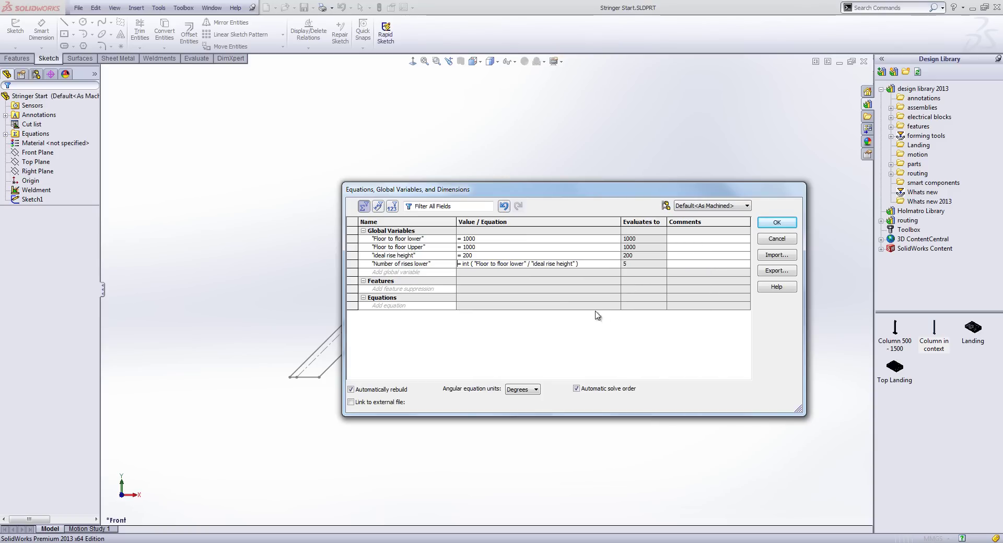
Add a global variable "Number of rises upper" equal to int("Floor to floor Upper" / "ideal rise height")
{"action": "left_click", "coordinate": [422, 272]}
{"action": "type", "text": "Number of rises upper"}
{"action": "left_click", "coordinate": [466, 272]}
{"action": "type", "text": "="}
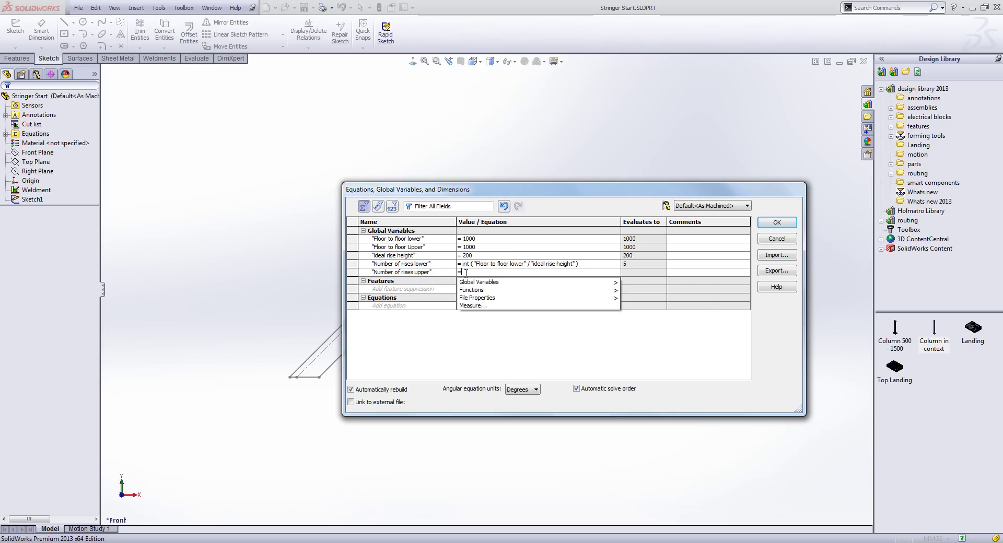
{"action": "mouse_move", "coordinate": [611, 297]}
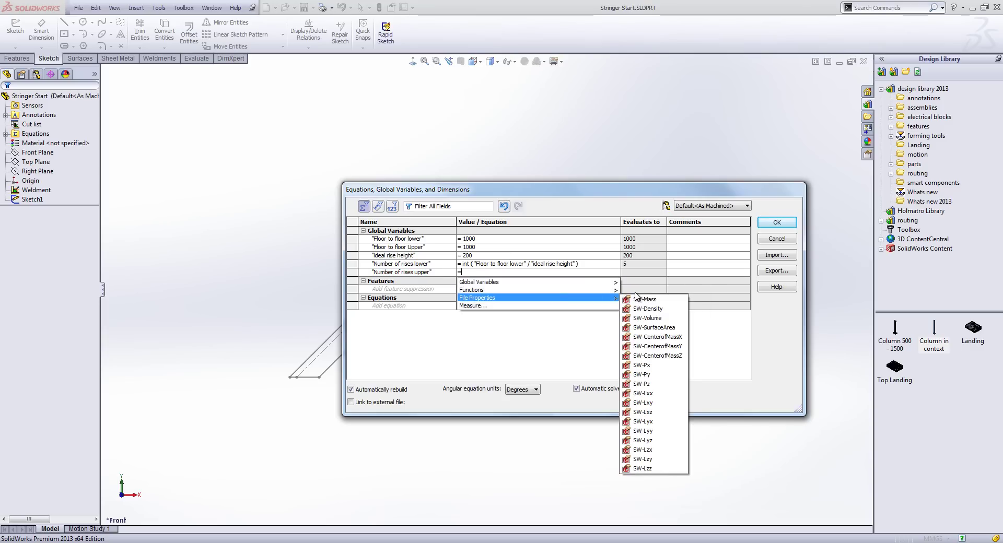
{"action": "left_click", "coordinate": [638, 432]}
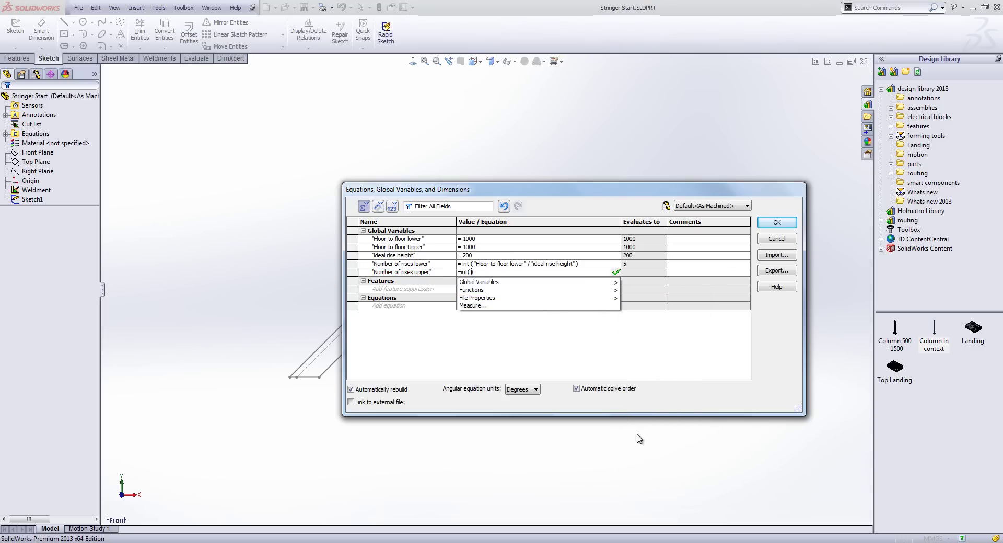
{"action": "mouse_move", "coordinate": [611, 290]}
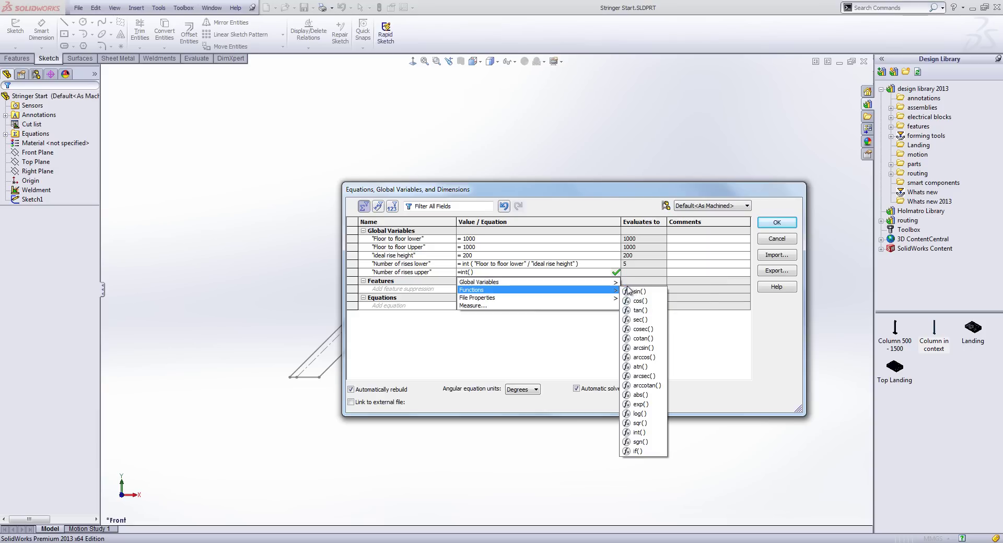
{"action": "left_click", "coordinate": [649, 295]}
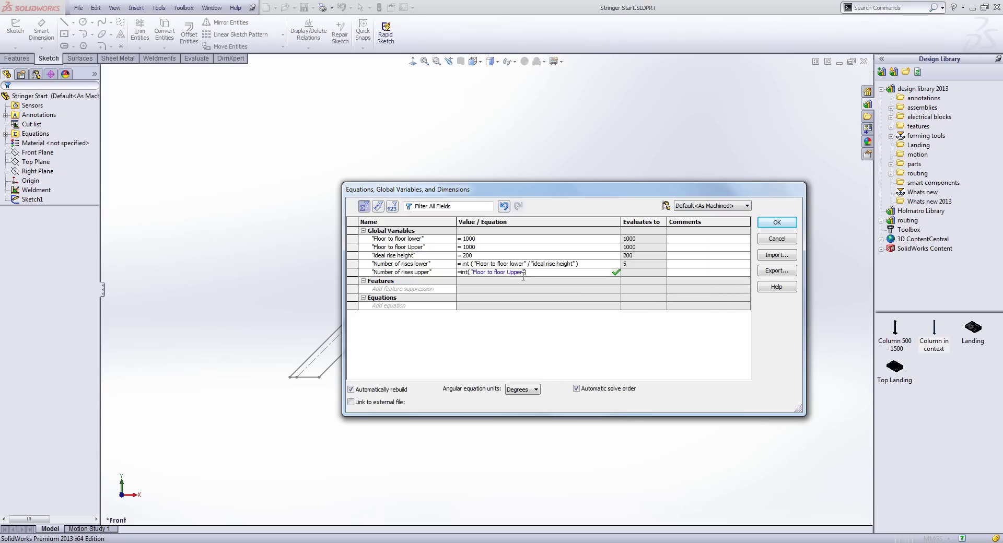
{"action": "type", "text": "/"}
{"action": "mouse_move", "coordinate": [532, 282]}
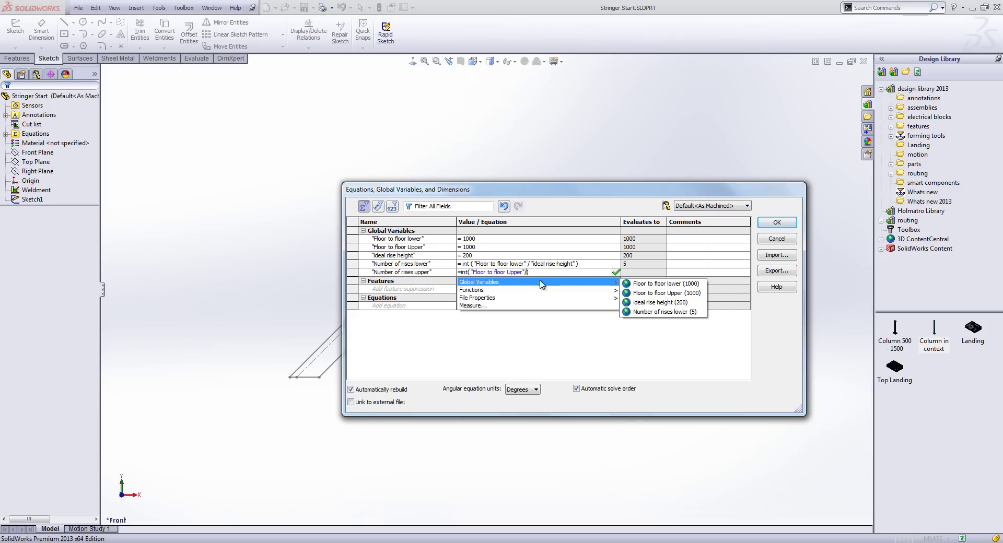
{"action": "left_click", "coordinate": [640, 303]}
{"action": "key", "text": "Return"}
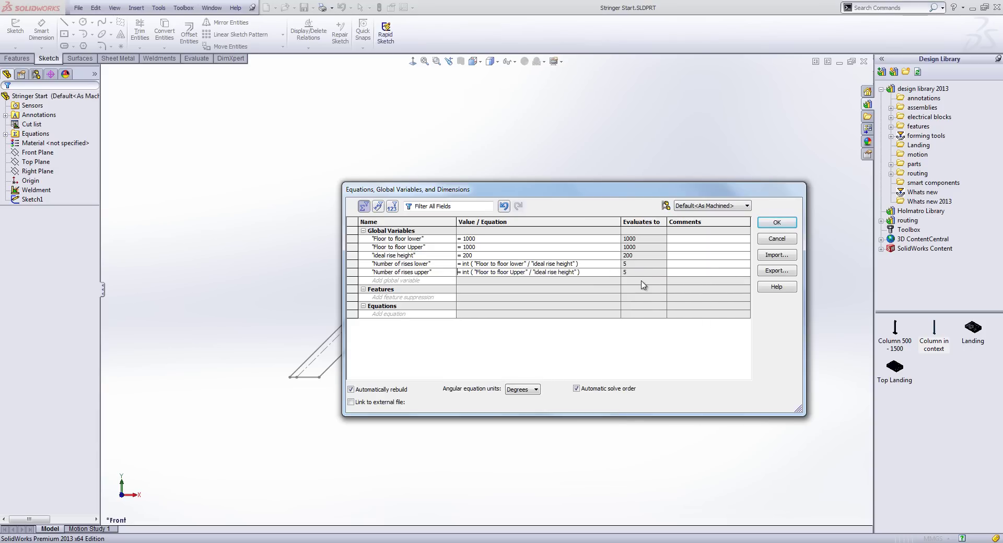
Add a global variable "Rise Height Lower" equal to "Floor to floor lower" / "Number of rises lower"
{"action": "left_click", "coordinate": [406, 280]}
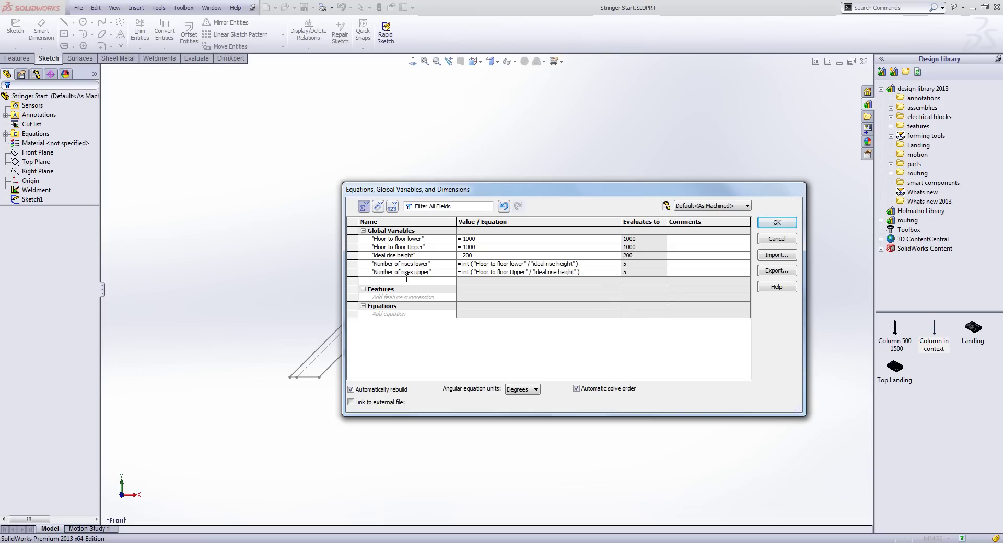
{"action": "type", "text": "Rise Height Lower"}
{"action": "left_click", "coordinate": [459, 281]}
{"action": "mouse_move", "coordinate": [497, 294]}
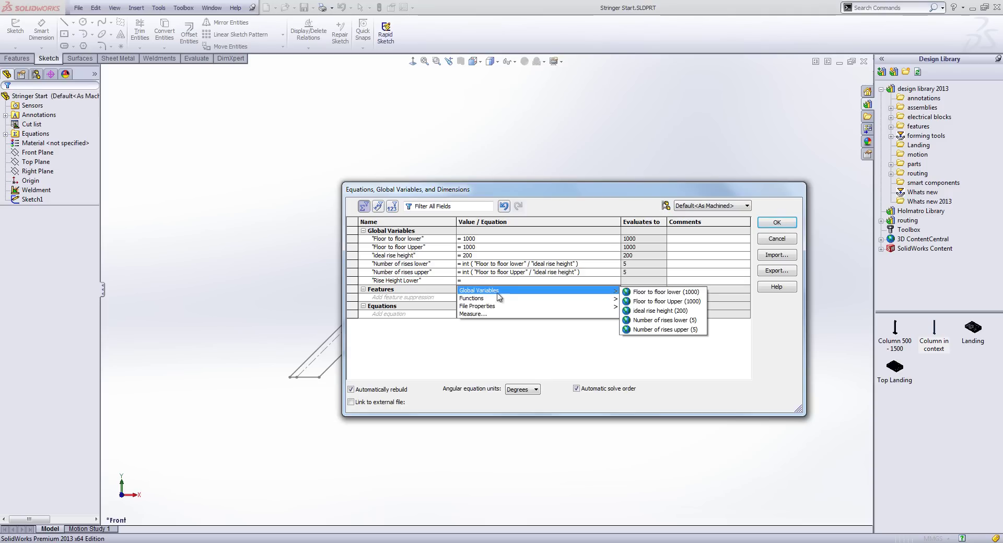
{"action": "left_click", "coordinate": [659, 292]}
{"action": "type", "text": "/"}
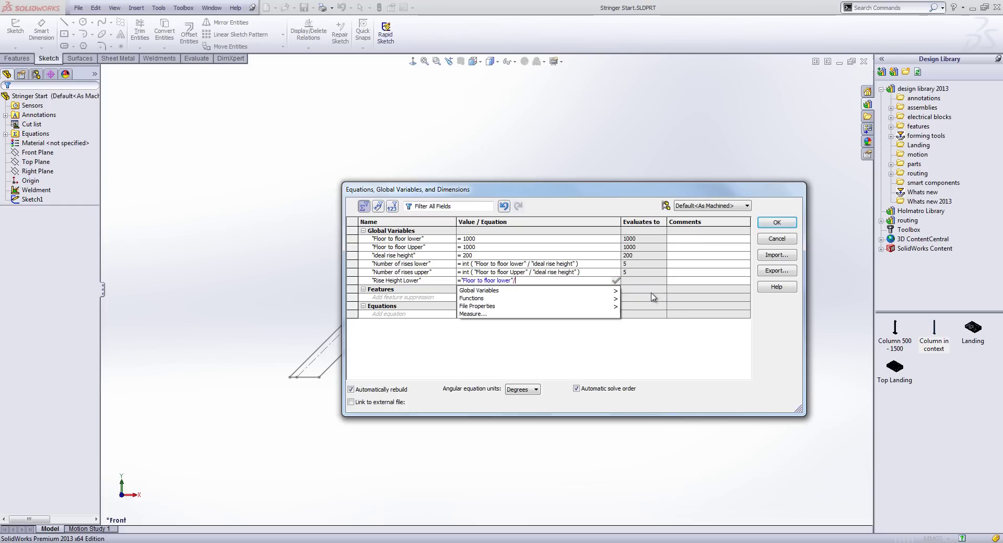
{"action": "mouse_move", "coordinate": [588, 292]}
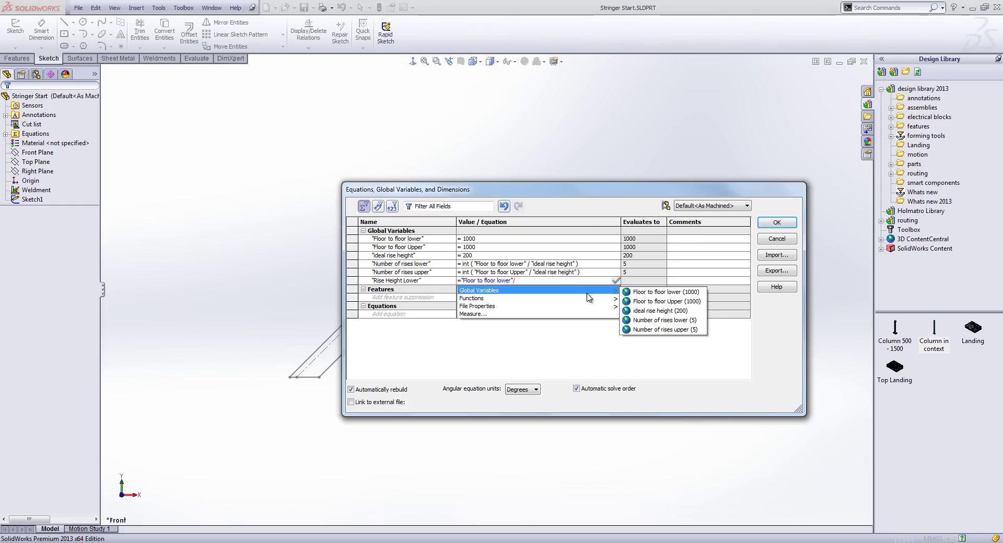
{"action": "left_click", "coordinate": [656, 320]}
{"action": "key", "text": "Return"}
Add a global variable "Rise Height Upper" equal to "Floor to floor Upper" / "Number of rises upper"
{"action": "left_click", "coordinate": [411, 288]}
{"action": "type", "text": "Rise Height"}
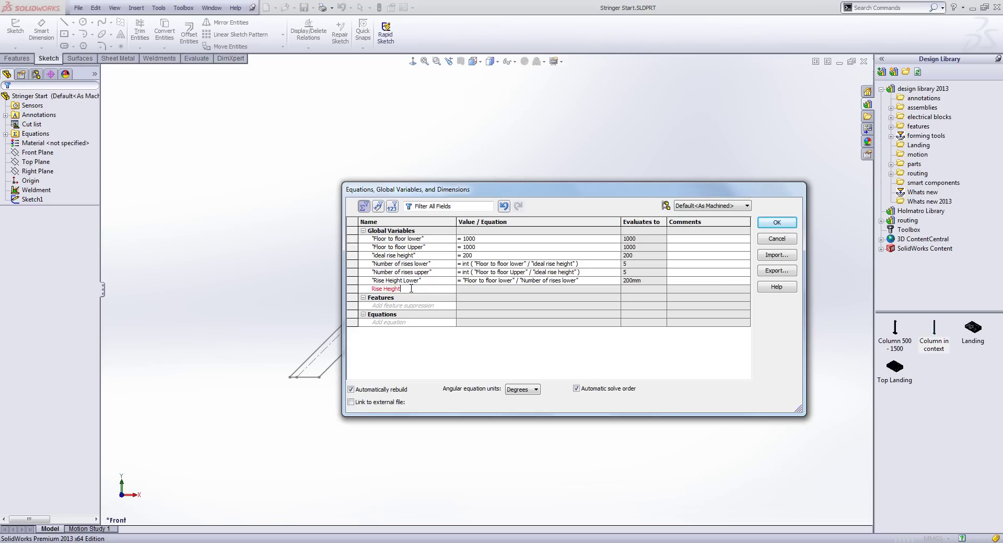
{"action": "type", "text": " Upper"}
{"action": "left_click", "coordinate": [462, 291]}
{"action": "type", "text": "="}
{"action": "mouse_move", "coordinate": [505, 302]}
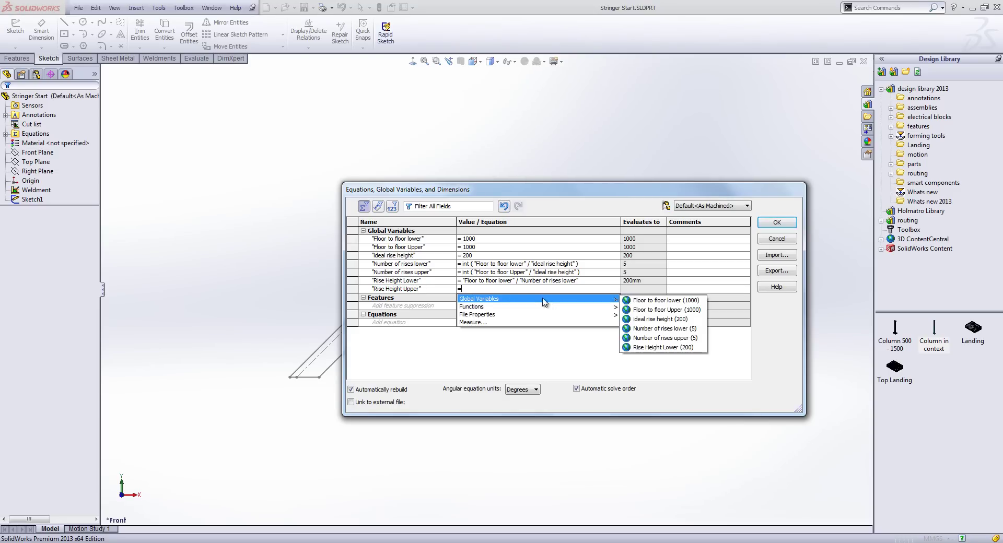
{"action": "left_click", "coordinate": [645, 309]}
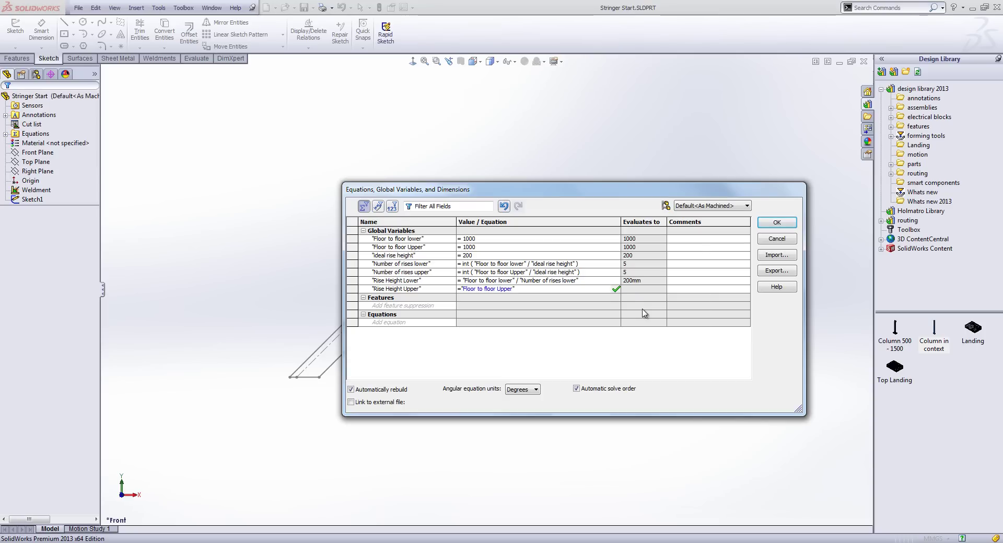
{"action": "type", "text": "/"}
{"action": "mouse_move", "coordinate": [614, 299]}
{"action": "left_click", "coordinate": [647, 338]}
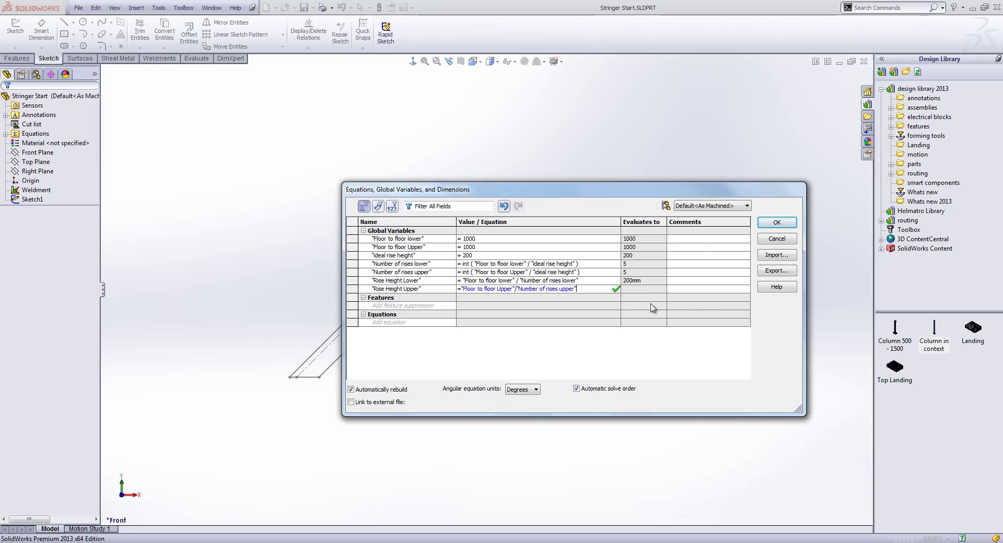
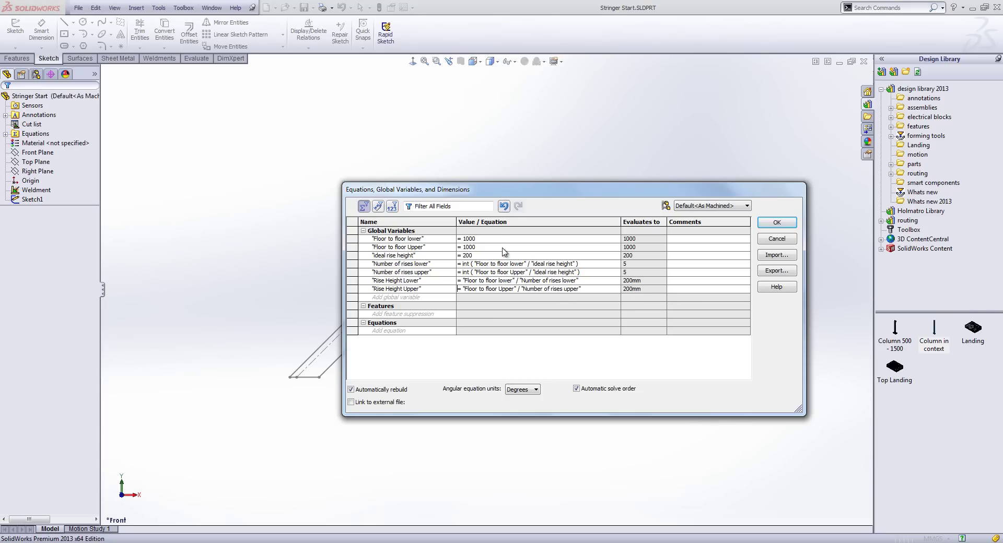
Set the "Floor to floor lower" global variable to 1005
{"action": "left_click", "coordinate": [482, 239]}
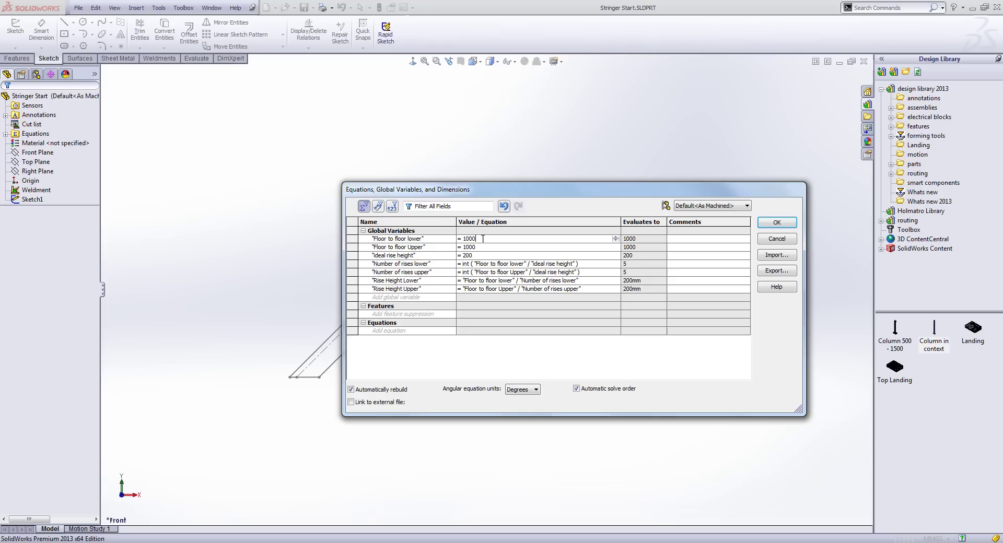
{"action": "key", "text": "BackSpace"}
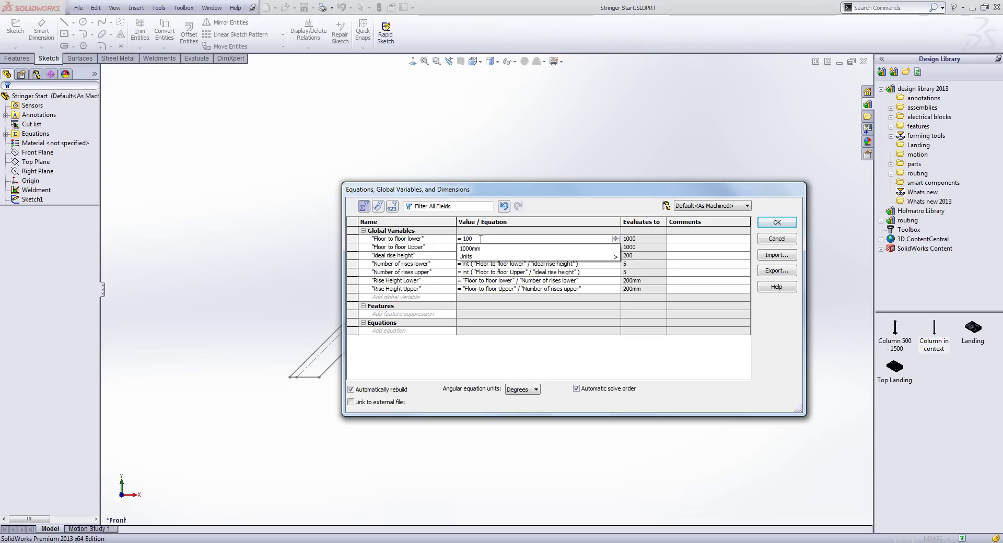
{"action": "type", "text": "5"}
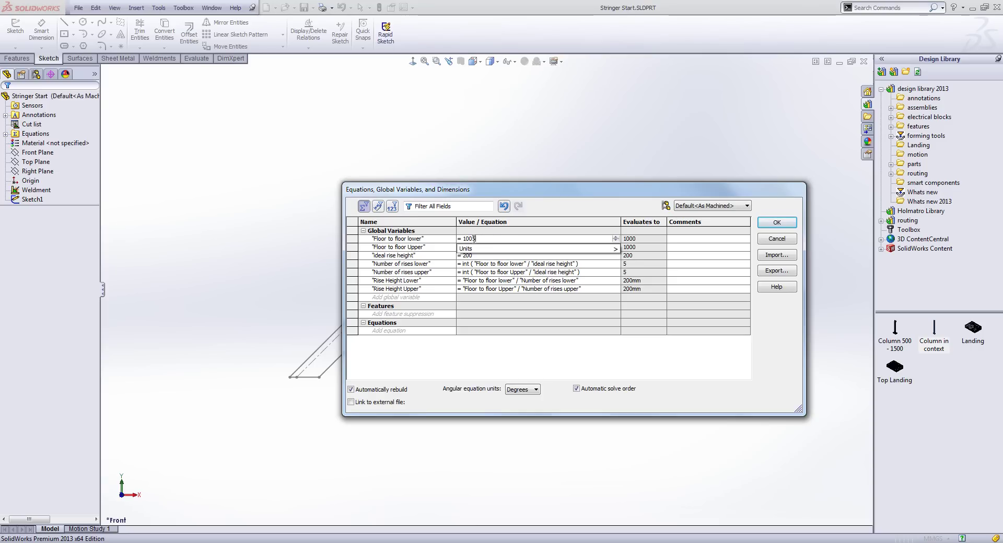
{"action": "mouse_move", "coordinate": [503, 249]}
{"action": "left_click", "coordinate": [672, 259]}
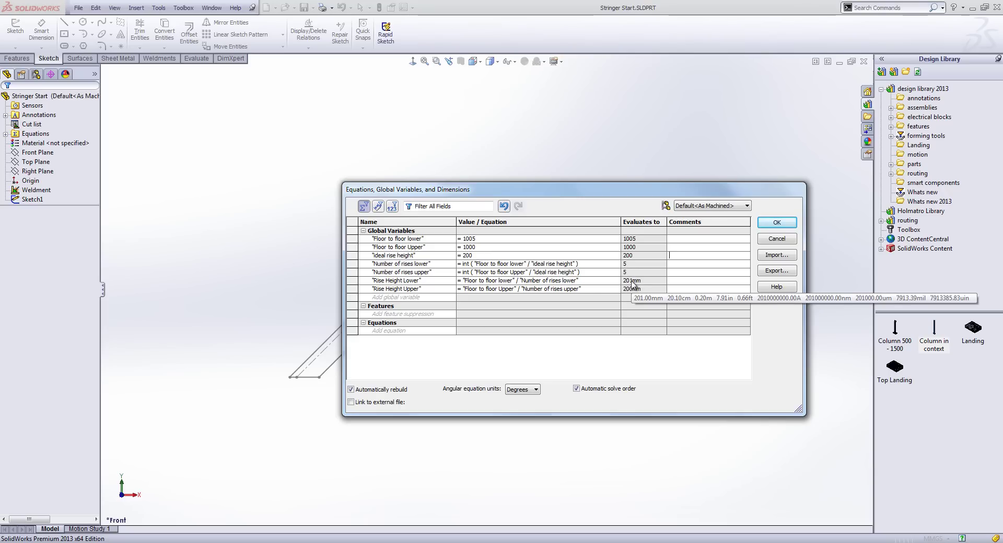
Try a value of 2000 for the "Floor to floor Upper" global variable and undo that change
{"action": "left_click", "coordinate": [513, 246]}
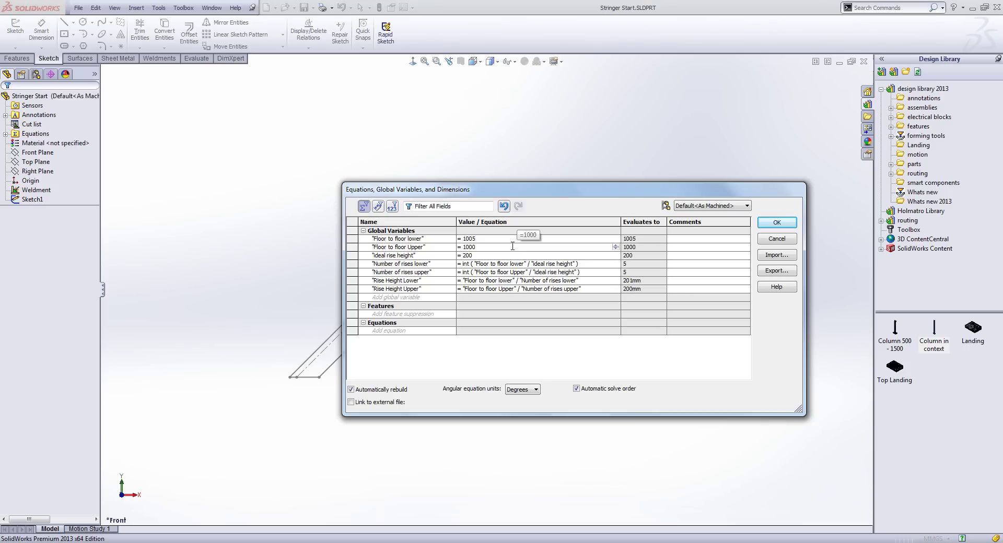
{"action": "key", "text": "BackSpace"}
{"action": "key", "text": "BackSpace"}
{"action": "key", "text": "BackSpace"}
{"action": "key", "text": "BackSpace"}
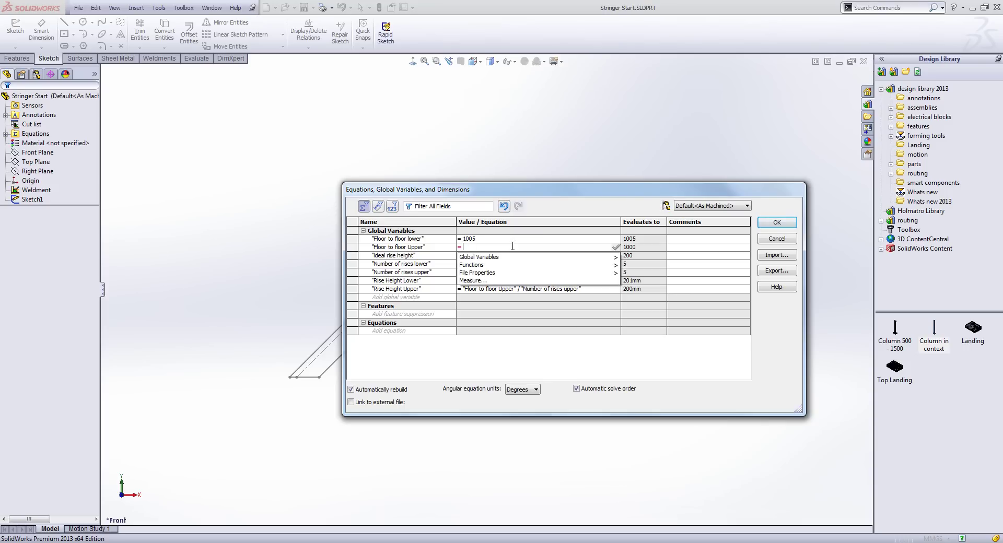
{"action": "type", "text": "2000"}
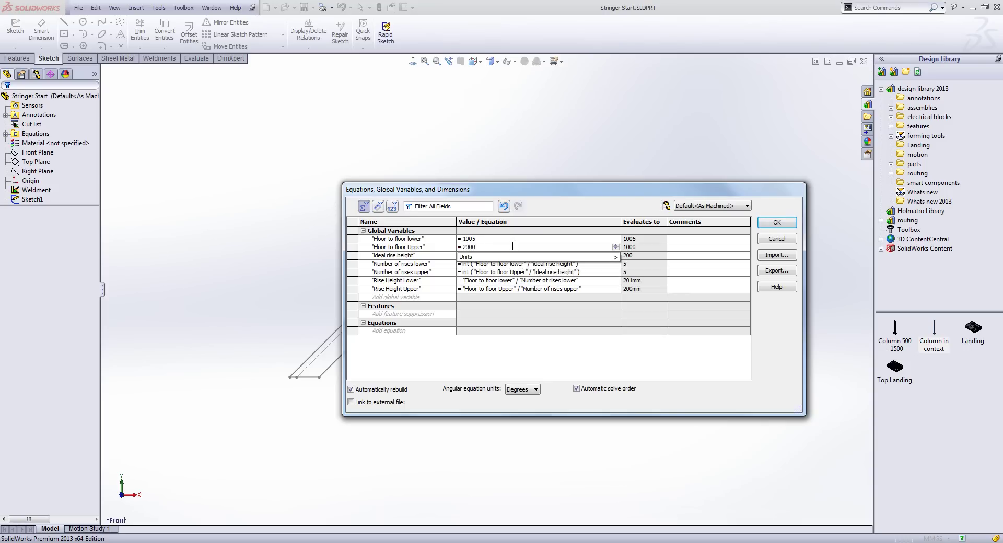
{"action": "key", "text": "Return"}
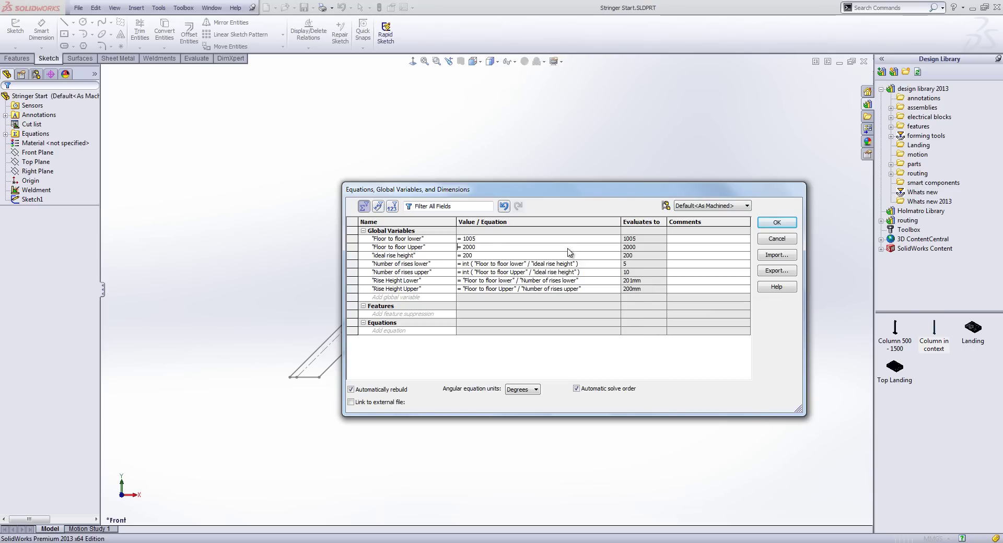
{"action": "left_click", "coordinate": [503, 206]}
Accept the equations and link the lower flight's height dimension in Sketch1 to the "Floor to floor lower" global variable
{"action": "left_click", "coordinate": [764, 224]}
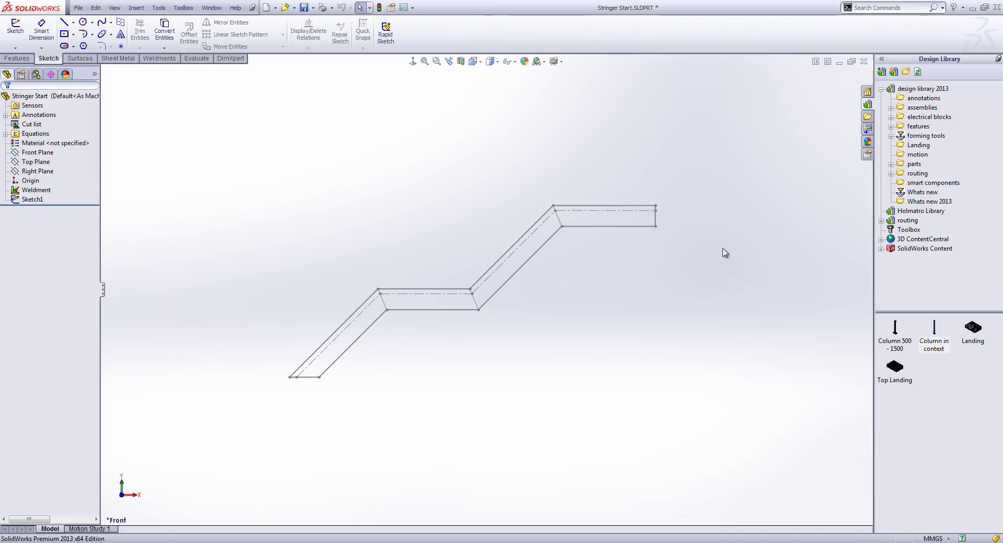
{"action": "right_click", "coordinate": [42, 198]}
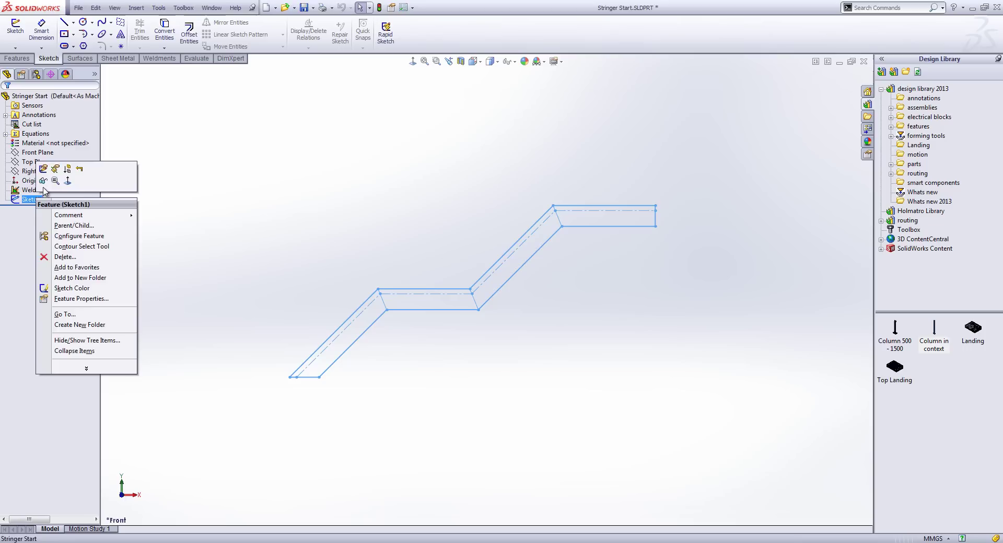
{"action": "left_click", "coordinate": [48, 168]}
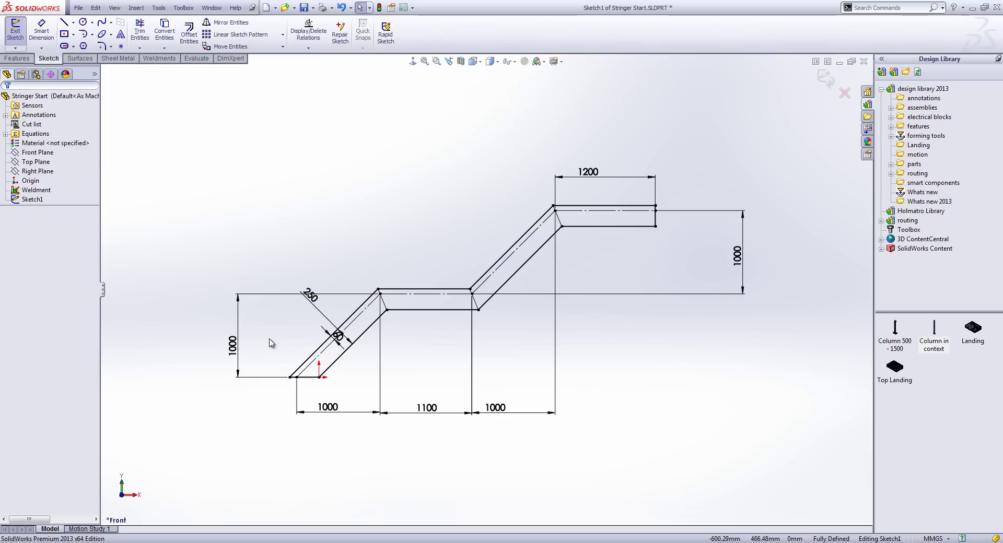
{"action": "double_click", "coordinate": [233, 349]}
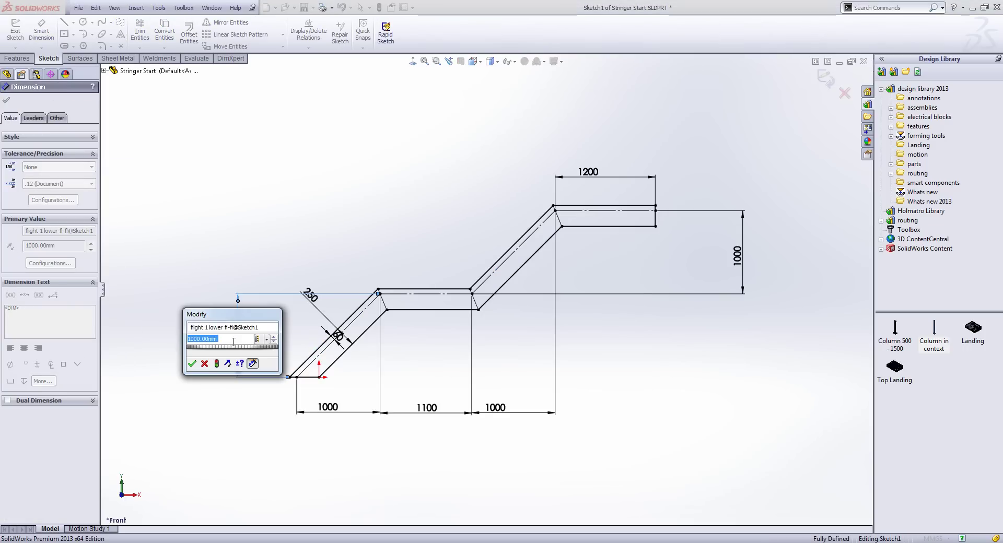
{"action": "type", "text": "="}
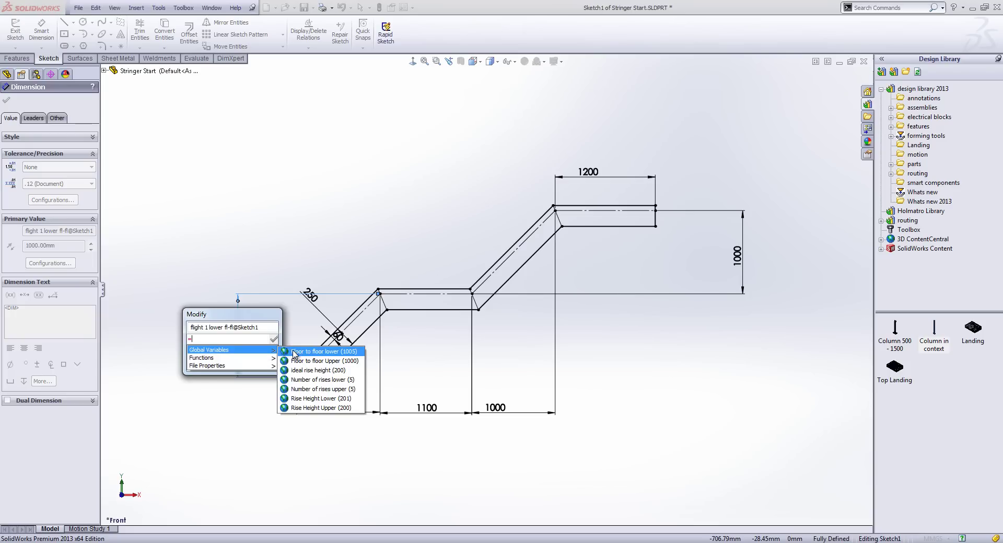
{"action": "left_click", "coordinate": [294, 352]}
{"action": "left_click", "coordinate": [192, 365]}
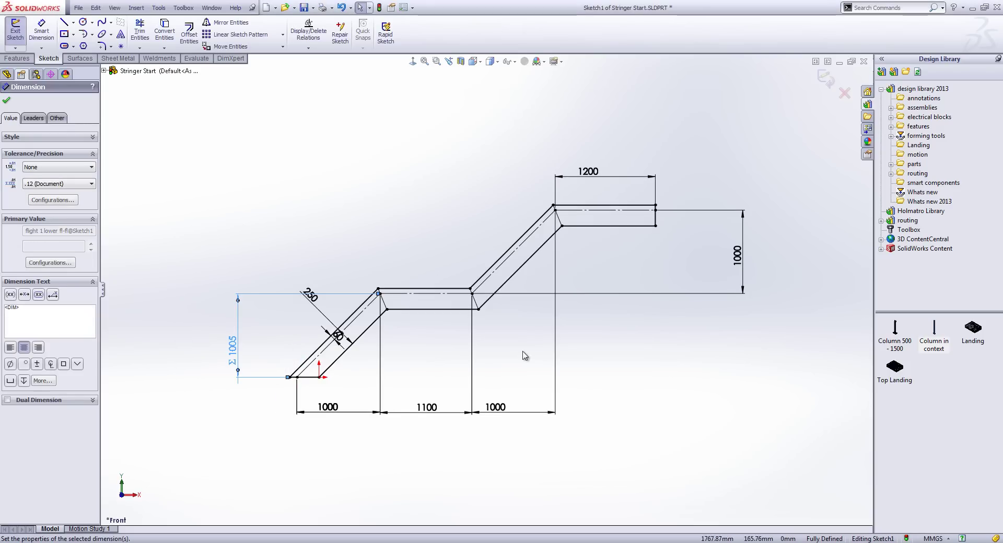
Link the upper flight's height dimension to the "Floor to floor Upper" global variable and exit the sketch
{"action": "left_click", "coordinate": [735, 253]}
{"action": "double_click", "coordinate": [735, 253]}
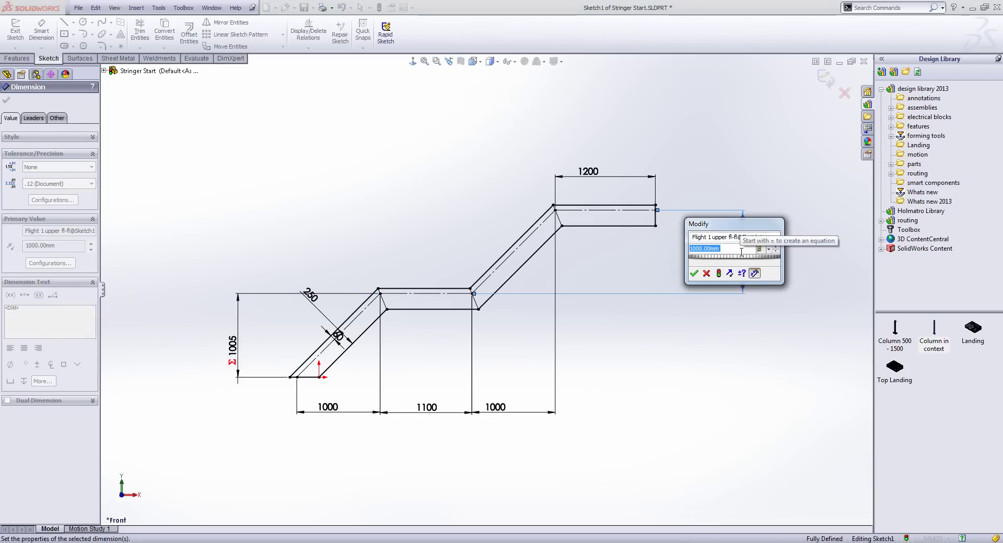
{"action": "type", "text": "="}
{"action": "mouse_move", "coordinate": [716, 260]}
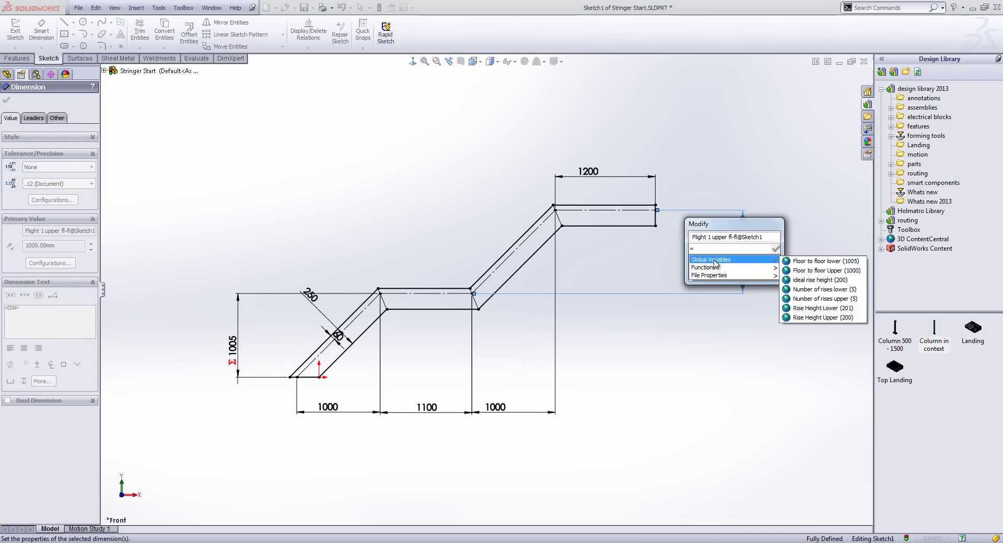
{"action": "left_click", "coordinate": [796, 271]}
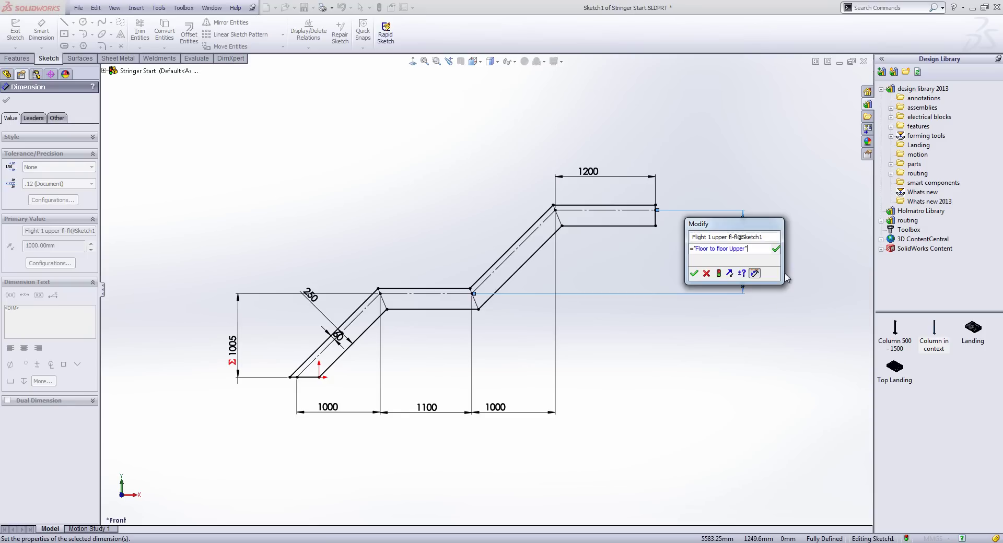
{"action": "left_click", "coordinate": [694, 273]}
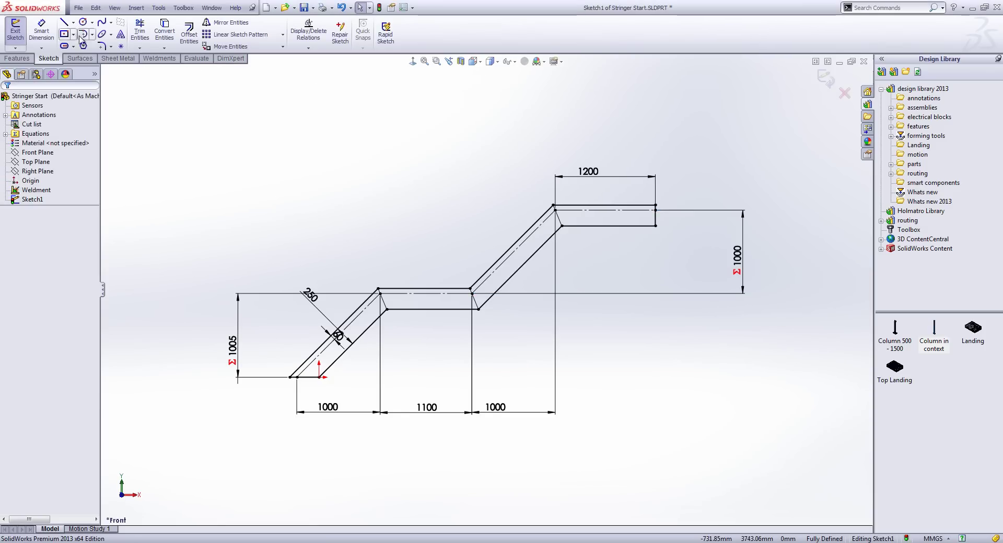
{"action": "left_click", "coordinate": [15, 31]}
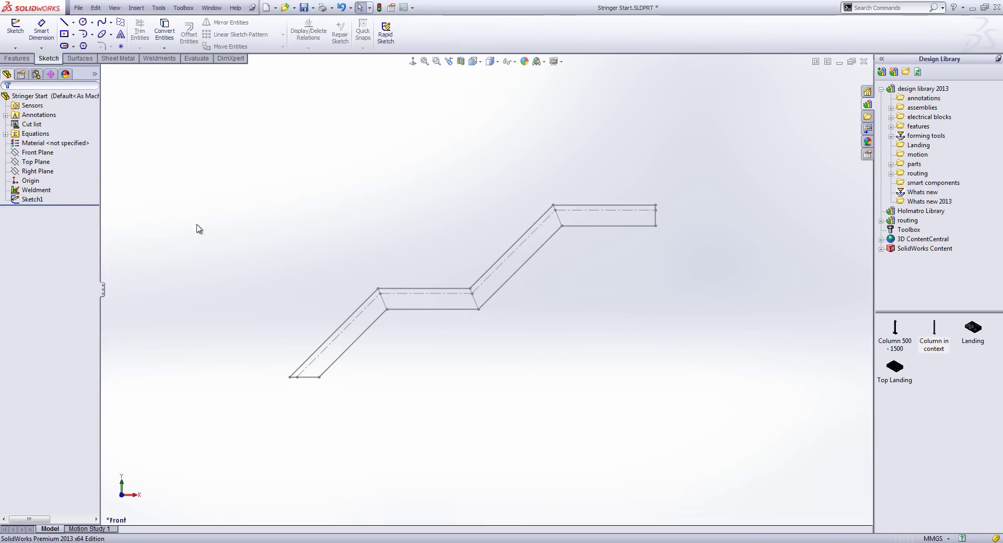
Extrude the two sloped flight regions of Sketch1 as a blind boss 10 mm deep
{"action": "left_click", "coordinate": [41, 200]}
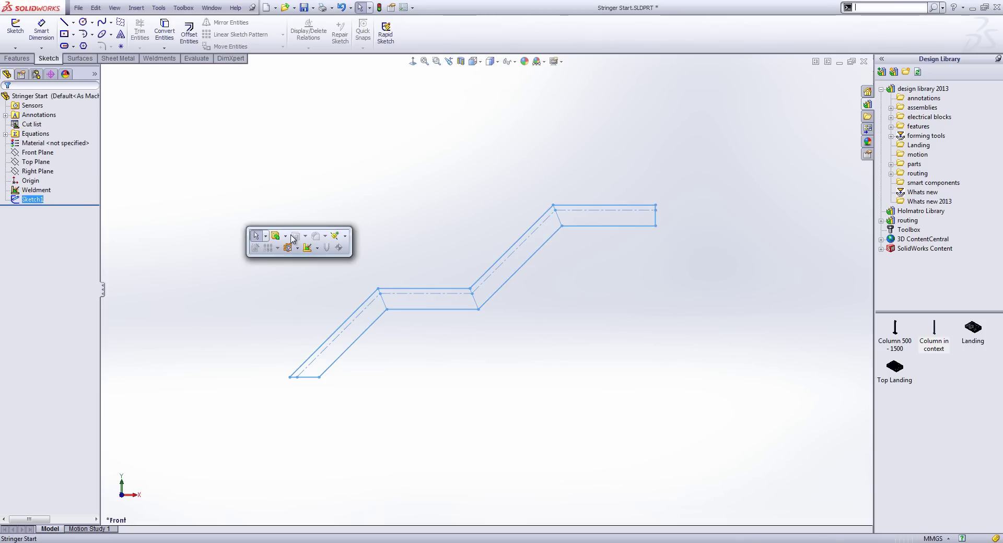
{"action": "left_click", "coordinate": [280, 240]}
{"action": "left_click", "coordinate": [325, 308]}
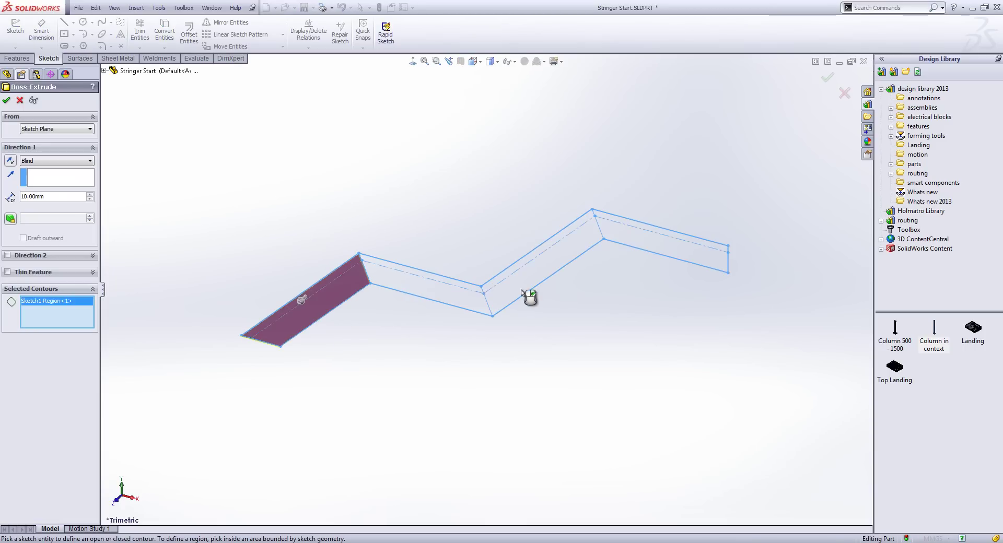
{"action": "left_click", "coordinate": [518, 282]}
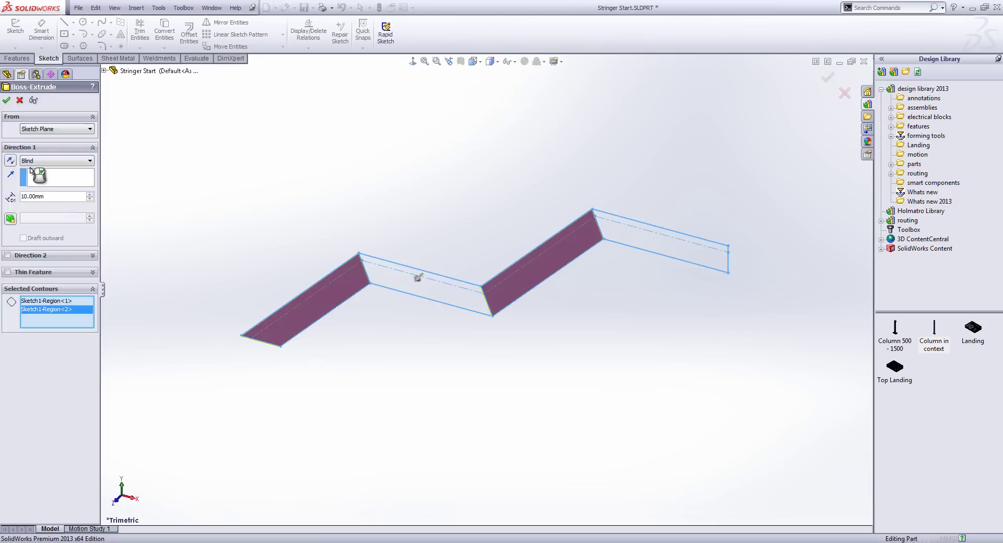
{"action": "key", "text": "Return"}
Extrude the two horizontal landing regions of Sketch1 10 mm blind, without merging them with the sloped bodies
{"action": "left_click", "coordinate": [5, 200]}
{"action": "left_click", "coordinate": [42, 208]}
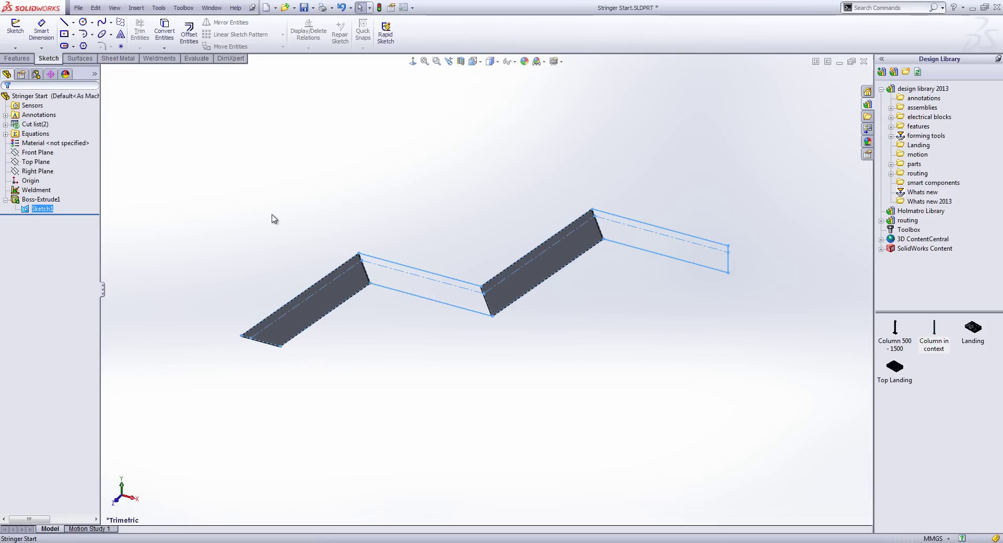
{"action": "left_click", "coordinate": [301, 223]}
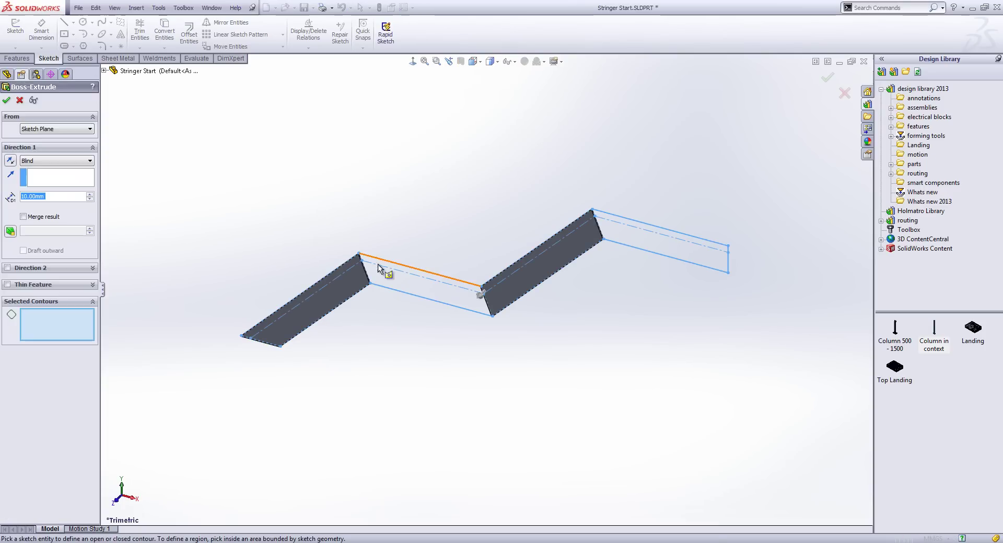
{"action": "left_click", "coordinate": [393, 278]}
{"action": "left_click", "coordinate": [686, 244]}
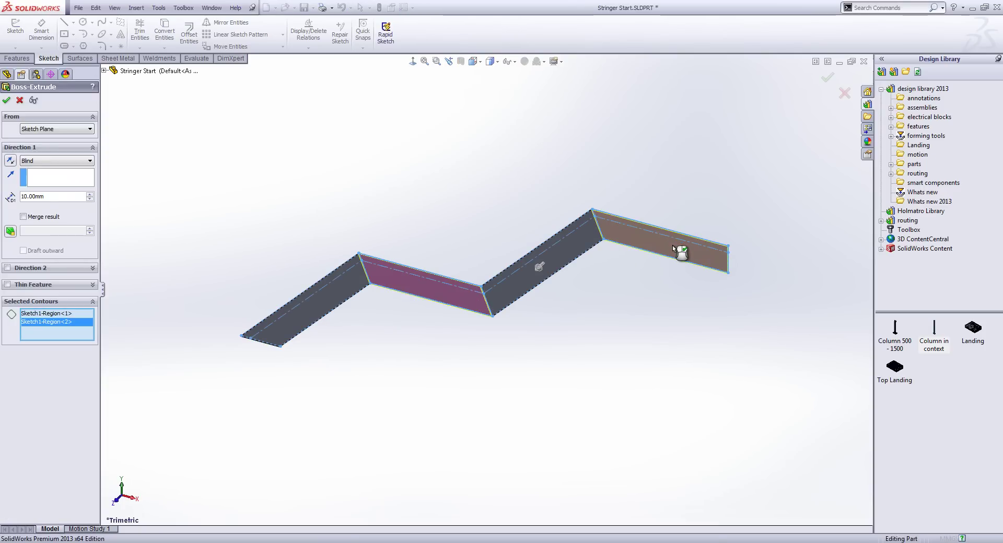
{"action": "key", "text": "Return"}
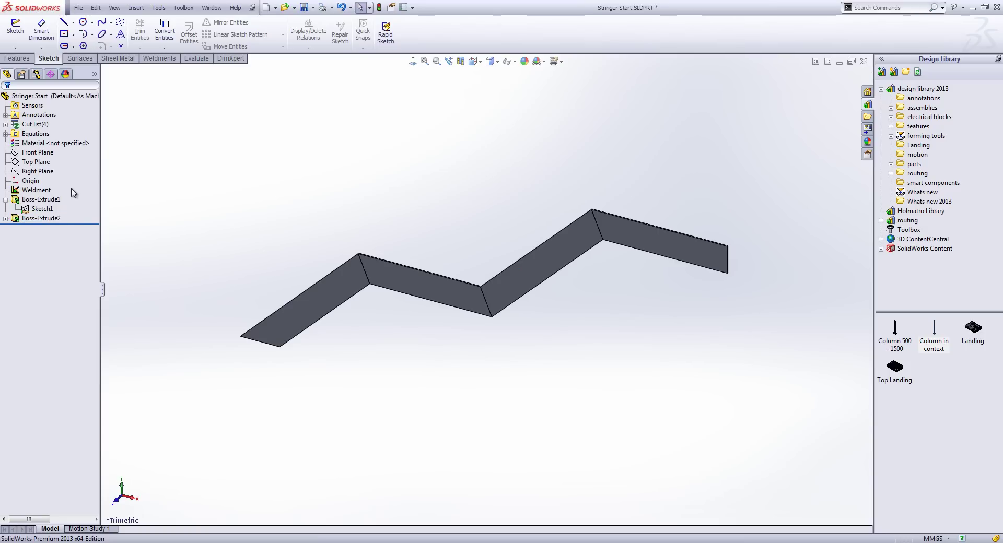
Show Sketch1 over the extruded stringer bodies in the front view
{"action": "right_click", "coordinate": [58, 224]}
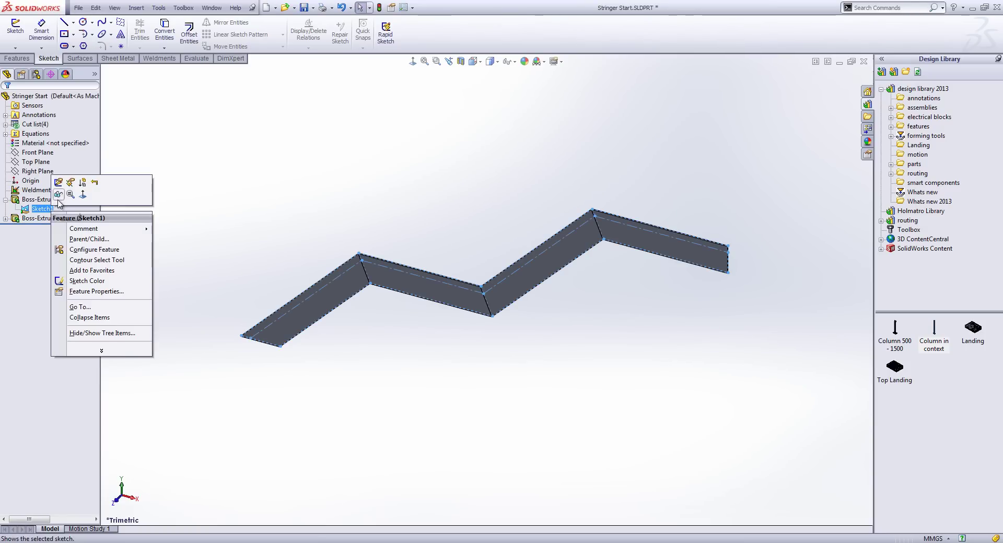
{"action": "left_click", "coordinate": [53, 190]}
{"action": "key", "text": "ctrl+1"}
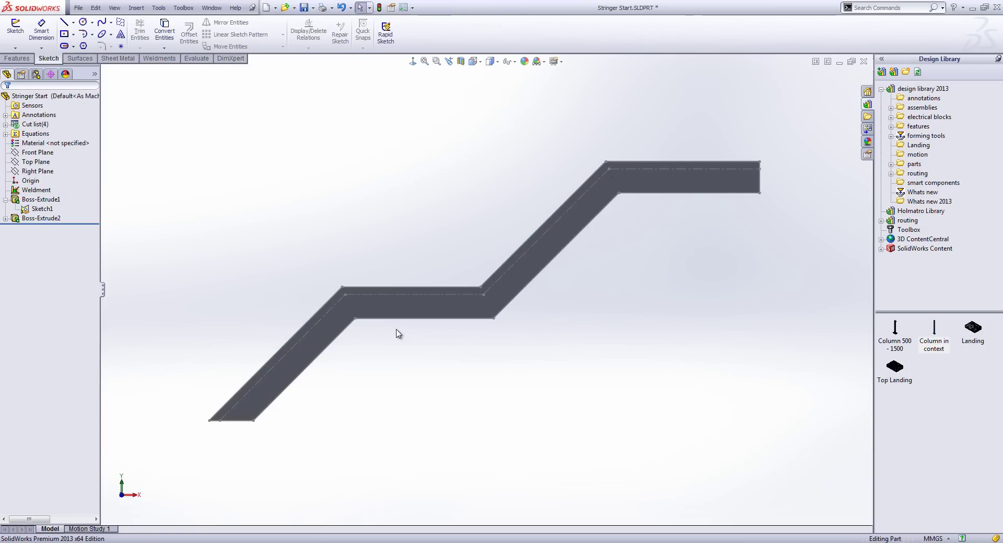
Start a Ø12.0 ANSI Metric drill-size hole on the lower flight's front face with a Through All end condition
{"action": "scroll", "coordinate": [277, 408], "scroll_direction": "down", "scroll_amount": 3}
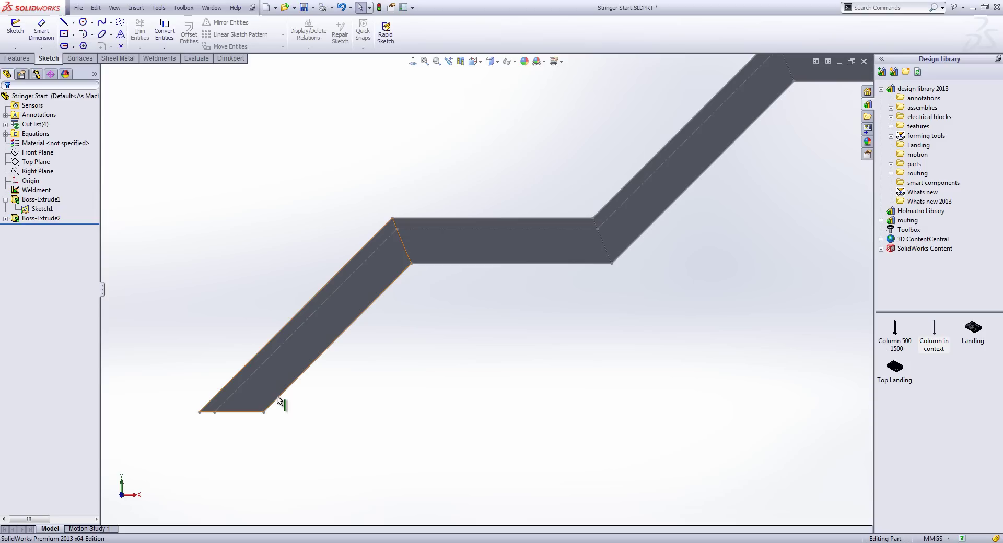
{"action": "scroll", "coordinate": [269, 392], "scroll_direction": "down", "scroll_amount": 3}
{"action": "left_click", "coordinate": [303, 386]}
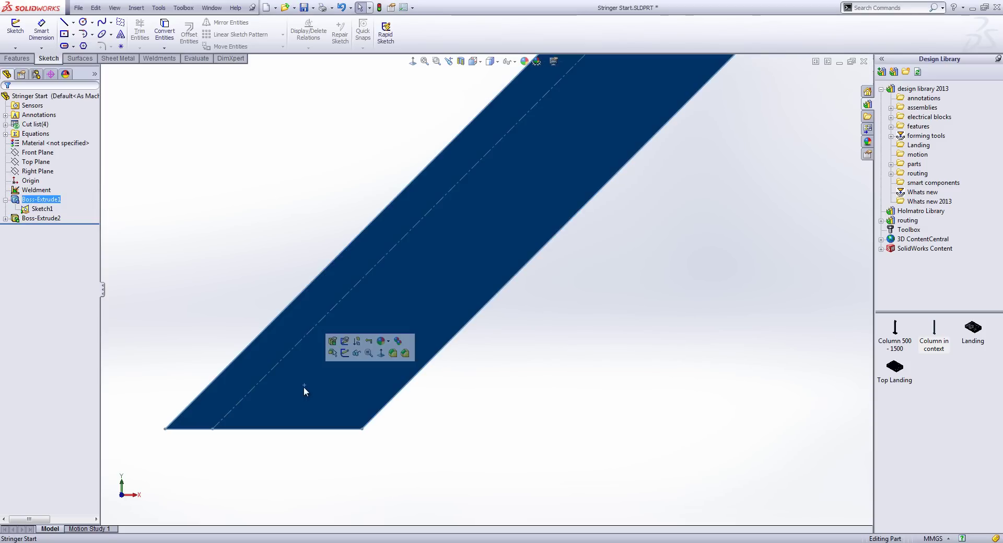
{"action": "left_click", "coordinate": [335, 409]}
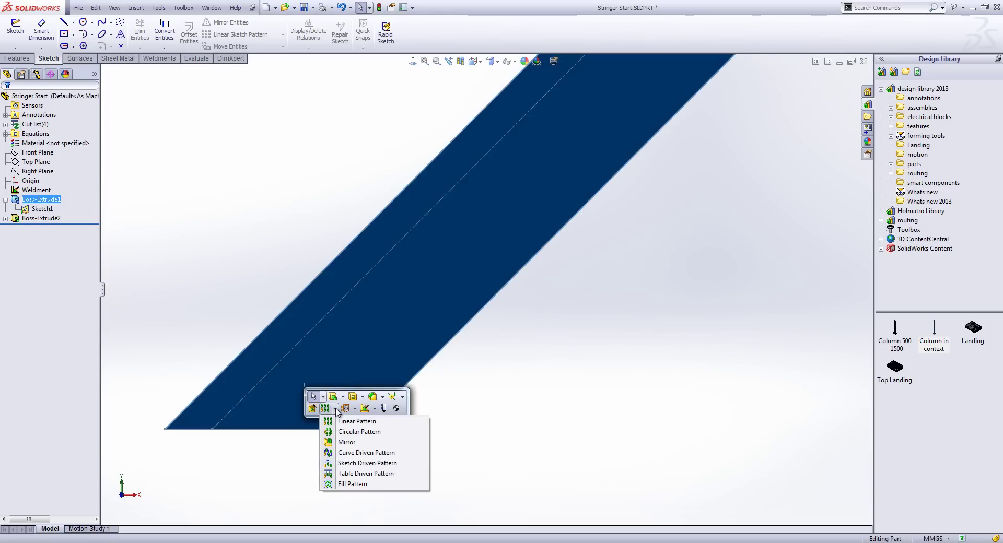
{"action": "left_click", "coordinate": [323, 409]}
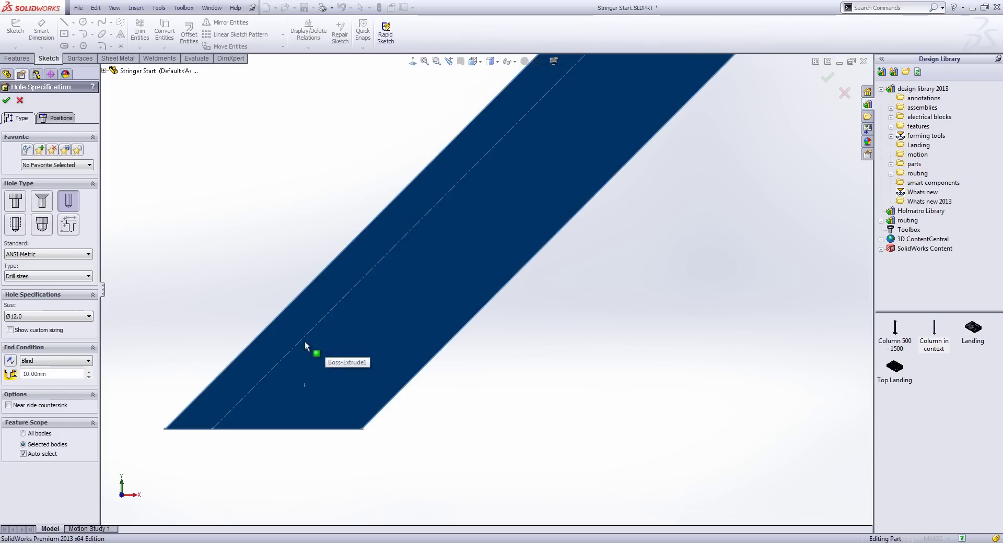
{"action": "left_click", "coordinate": [56, 360]}
{"action": "left_click", "coordinate": [41, 377]}
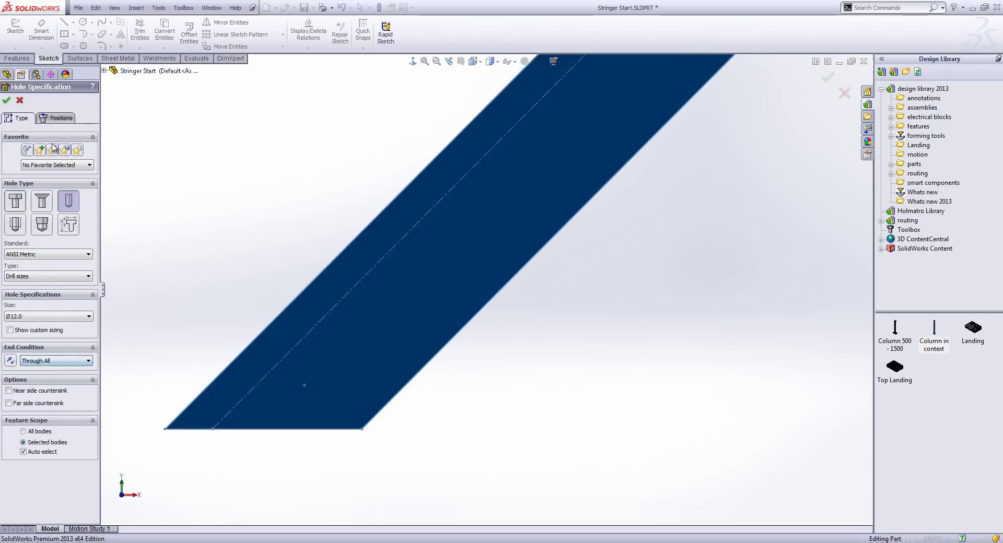
Place two hole centre points side by side on the lower flight's face, near its foot
{"action": "left_click", "coordinate": [56, 118]}
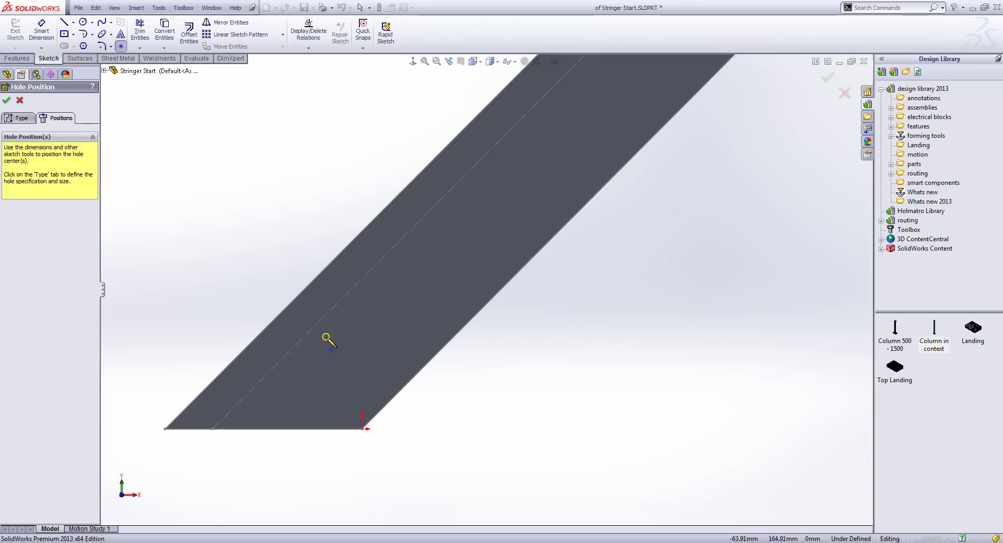
{"action": "left_click", "coordinate": [326, 338]}
{"action": "left_click", "coordinate": [404, 338]}
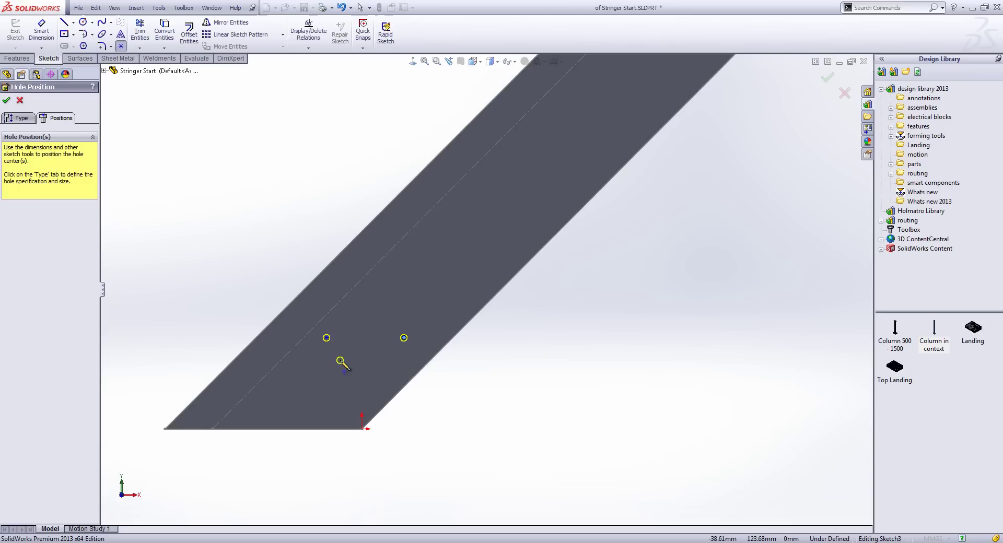
Sketch a closed centerline triangle from the lower flight's base edge up to the sloped reference line, with its vertical side through the first hole point
{"action": "key", "text": "s"}
{"action": "left_click", "coordinate": [411, 369]}
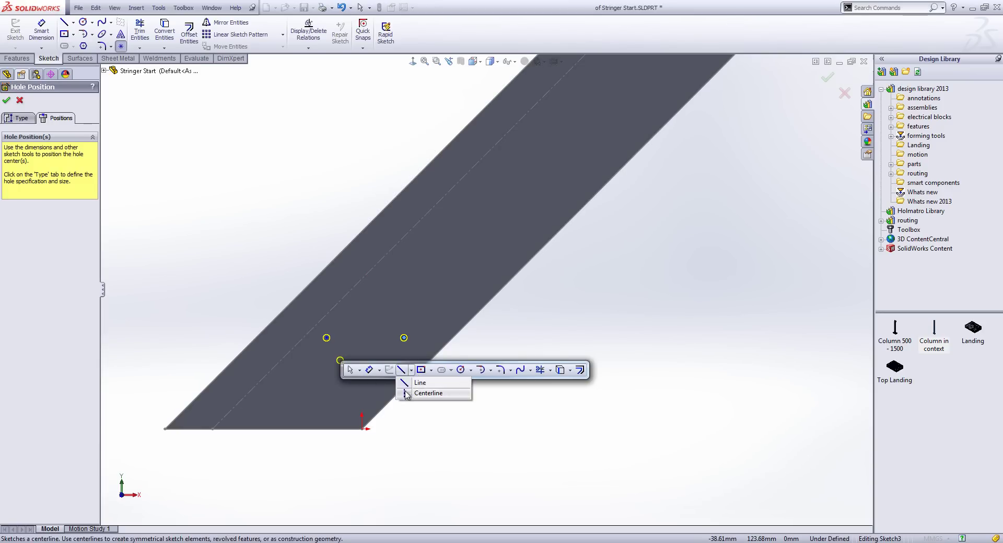
{"action": "left_click", "coordinate": [418, 393]}
{"action": "left_click", "coordinate": [326, 429]}
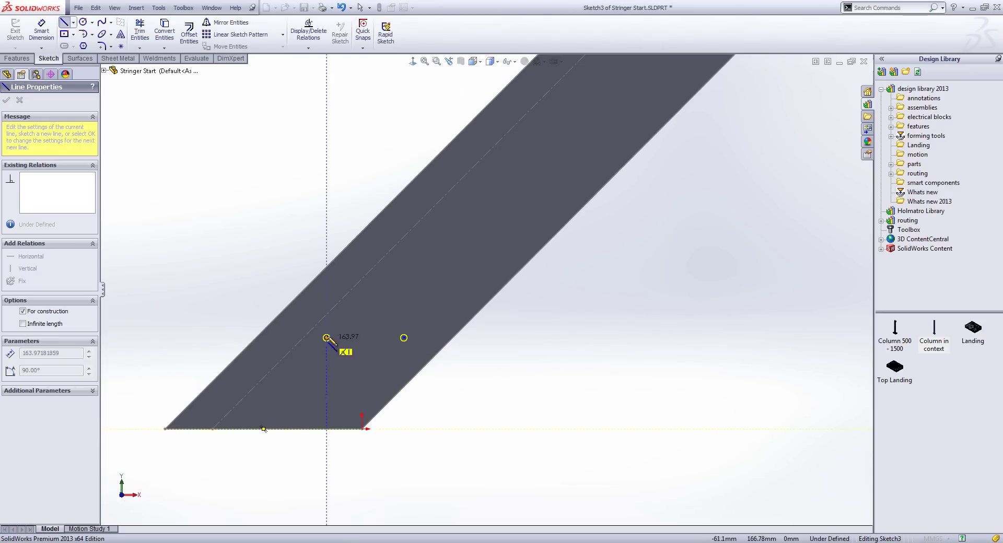
{"action": "left_click", "coordinate": [326, 315]}
{"action": "left_click", "coordinate": [212, 429]}
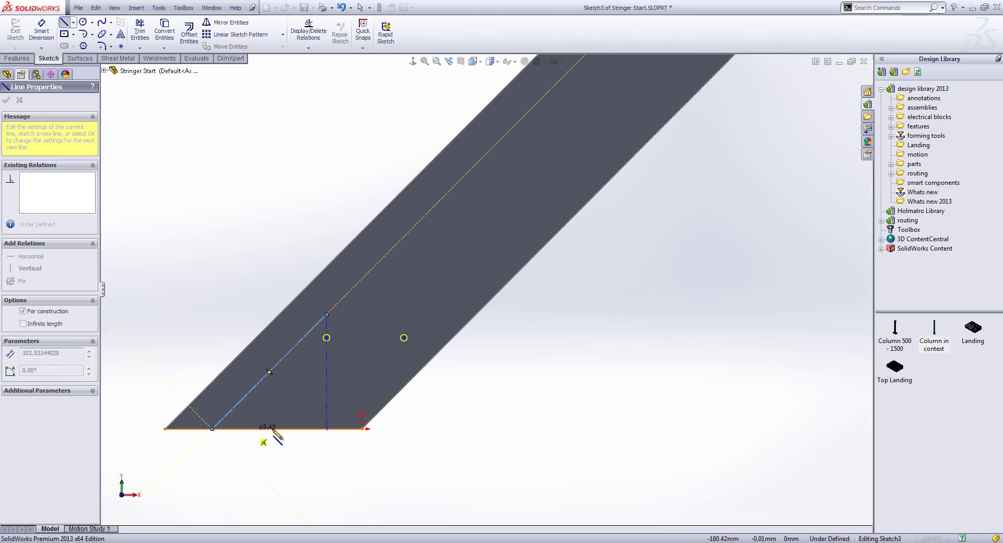
{"action": "key", "text": "Escape"}
Dimension the triangle's vertical centerline and link its length to the global variable Rise Height Lower
{"action": "key", "text": "s"}
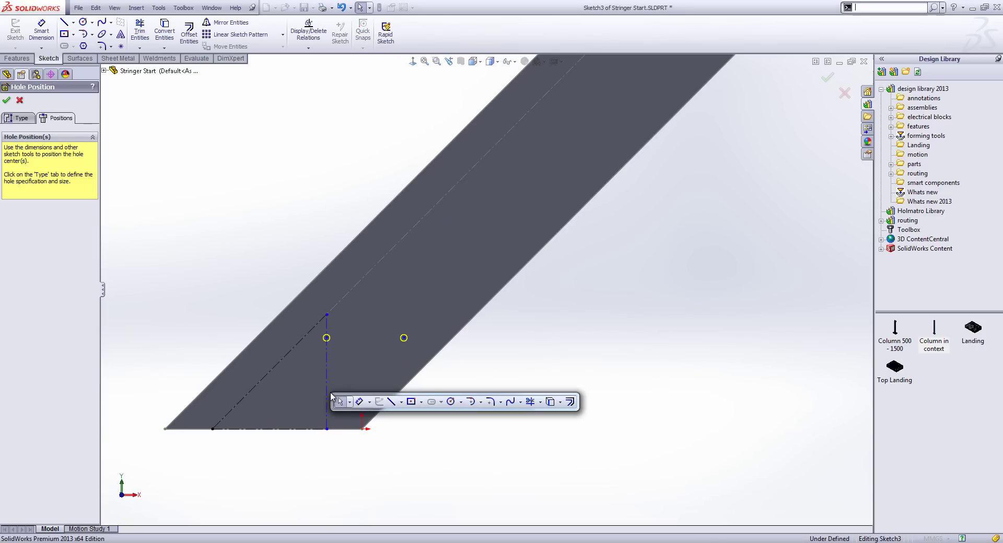
{"action": "left_click", "coordinate": [360, 401]}
{"action": "left_click", "coordinate": [327, 401]}
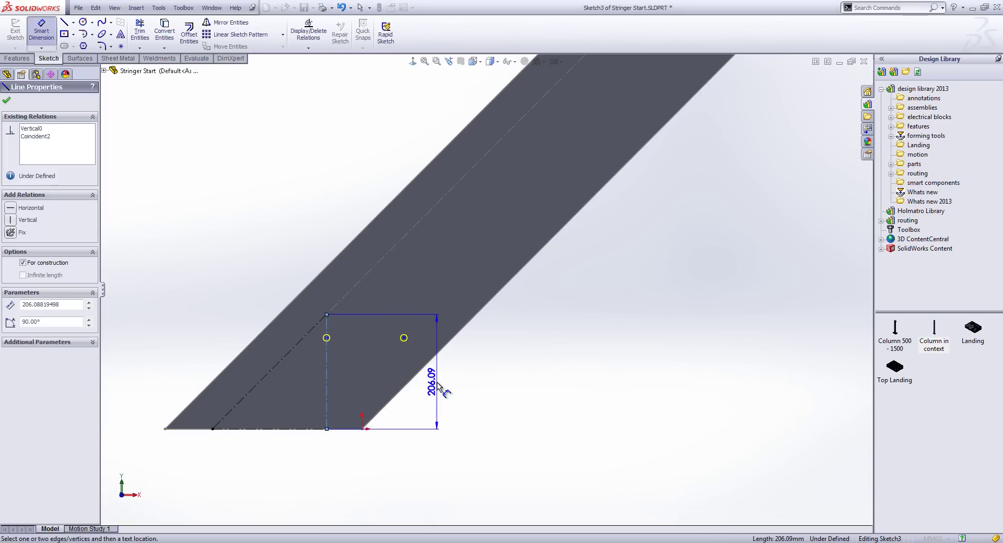
{"action": "left_click", "coordinate": [440, 387]}
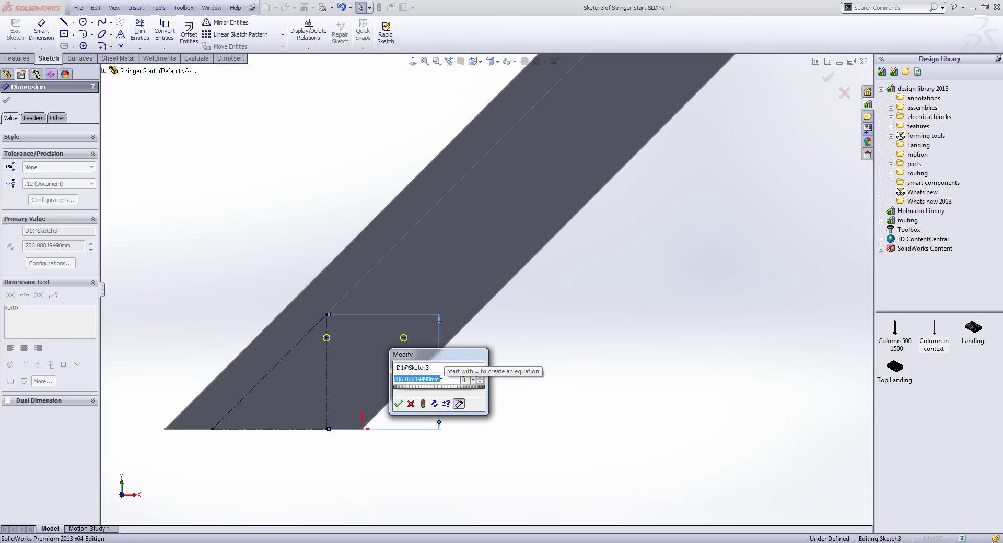
{"action": "type", "text": "="}
{"action": "mouse_move", "coordinate": [436, 390]}
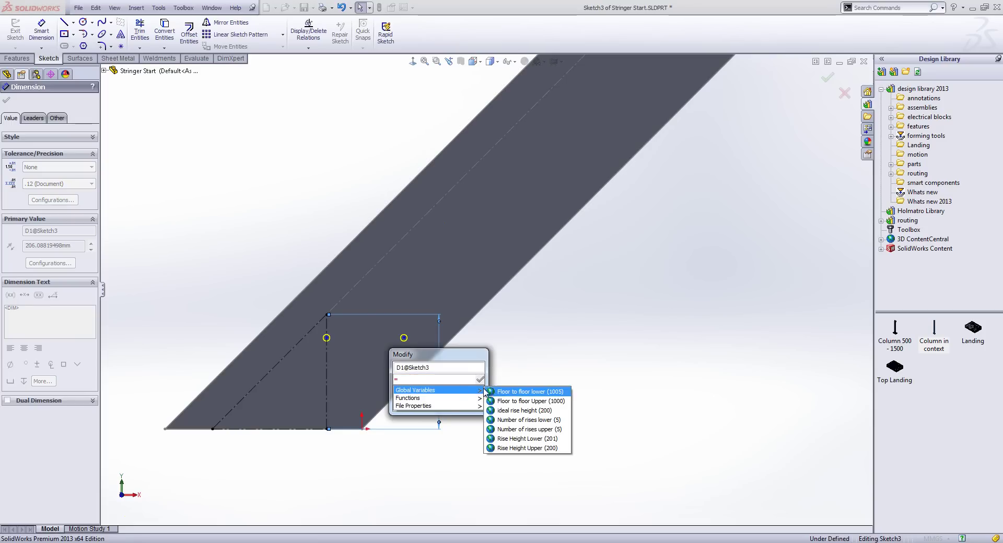
{"action": "left_click", "coordinate": [522, 439]}
{"action": "left_click", "coordinate": [398, 405]}
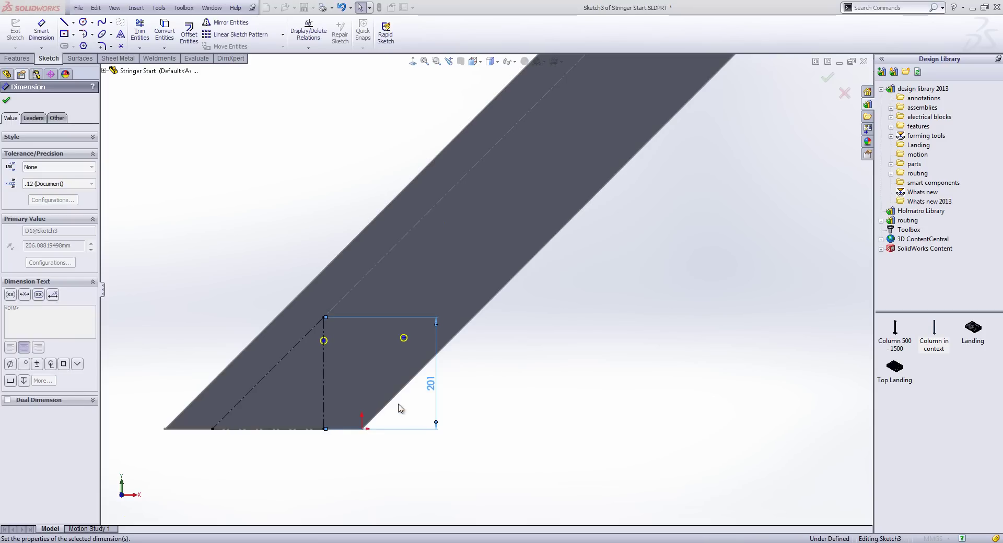
Dimension the horizontal spacing between the two hole points as 120 mm
{"action": "left_click", "coordinate": [324, 340]}
{"action": "left_click", "coordinate": [403, 338]}
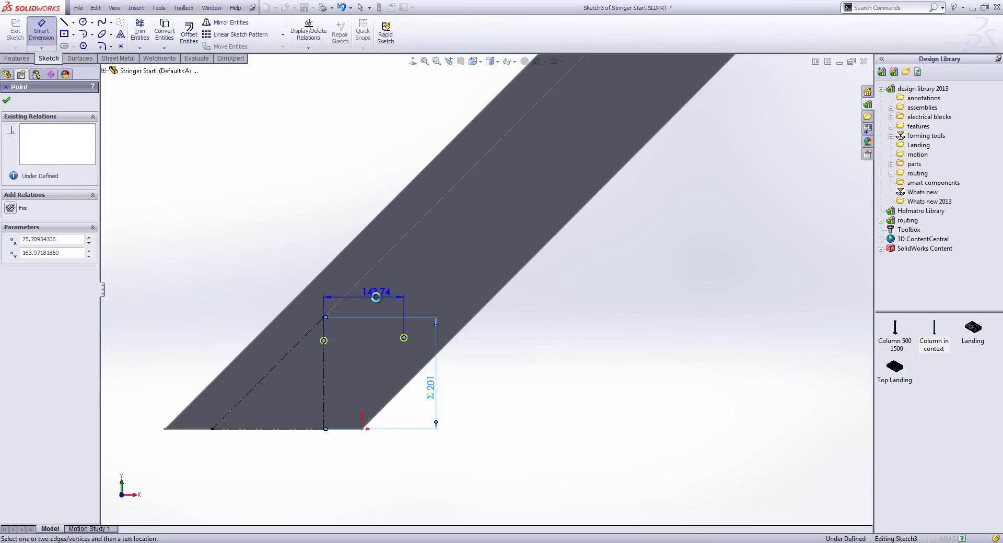
{"action": "left_click", "coordinate": [360, 289]}
{"action": "type", "text": "120"}
{"action": "key", "text": "Return"}
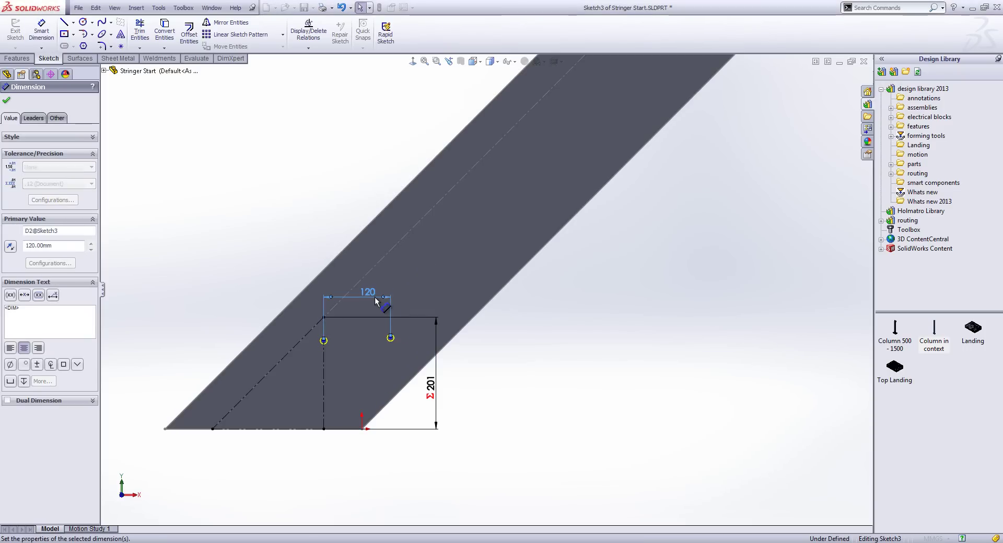
Add a driven dimension for the length of the triangle's sloped centerline
{"action": "left_click", "coordinate": [297, 340]}
{"action": "left_click", "coordinate": [238, 333]}
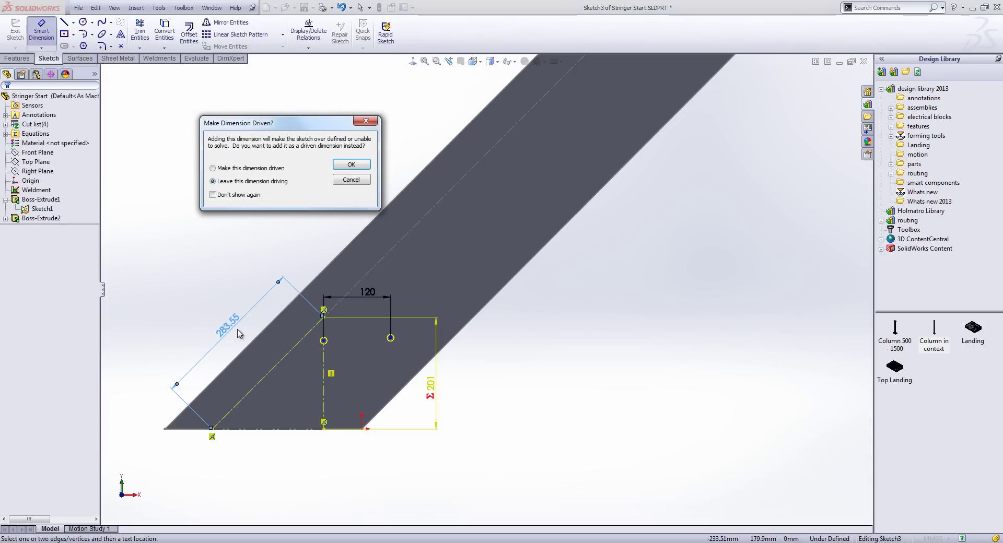
{"action": "left_click", "coordinate": [269, 168]}
{"action": "left_click", "coordinate": [350, 164]}
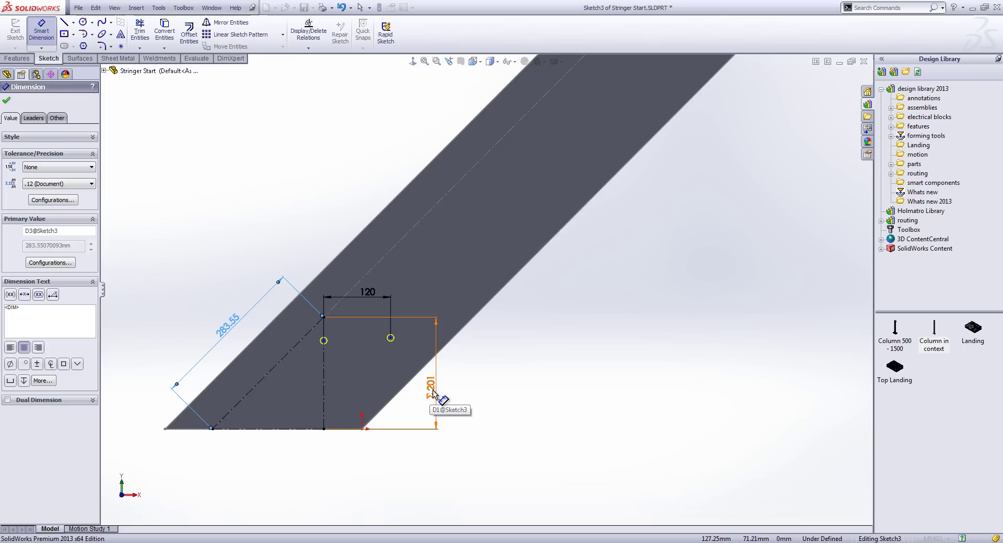
{"action": "key", "text": "Escape"}
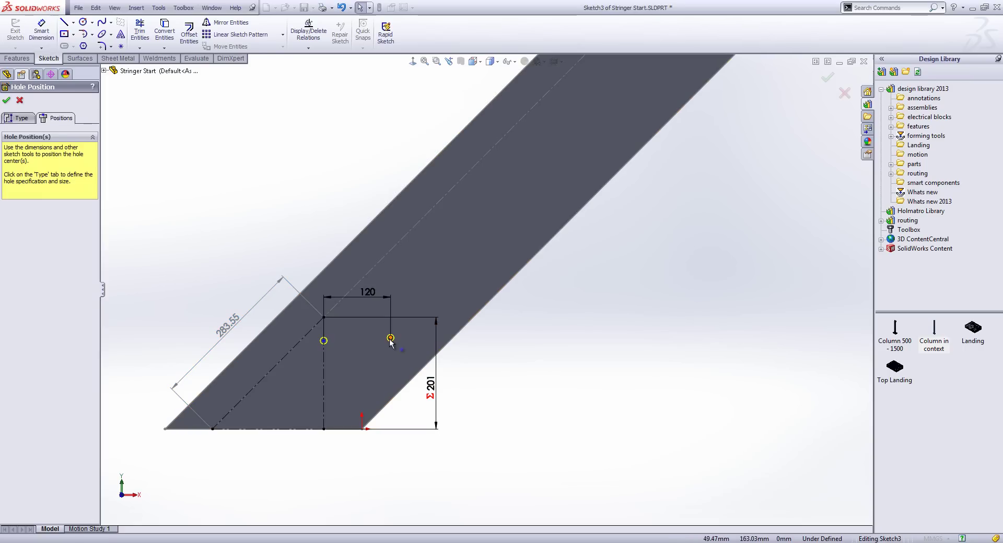
Align the two hole points horizontally, set them 20 mm below the triangle's apex, and finish the hole feature
{"action": "left_click", "coordinate": [390, 341]}
{"action": "left_click", "coordinate": [324, 340], "text": "ctrl"}
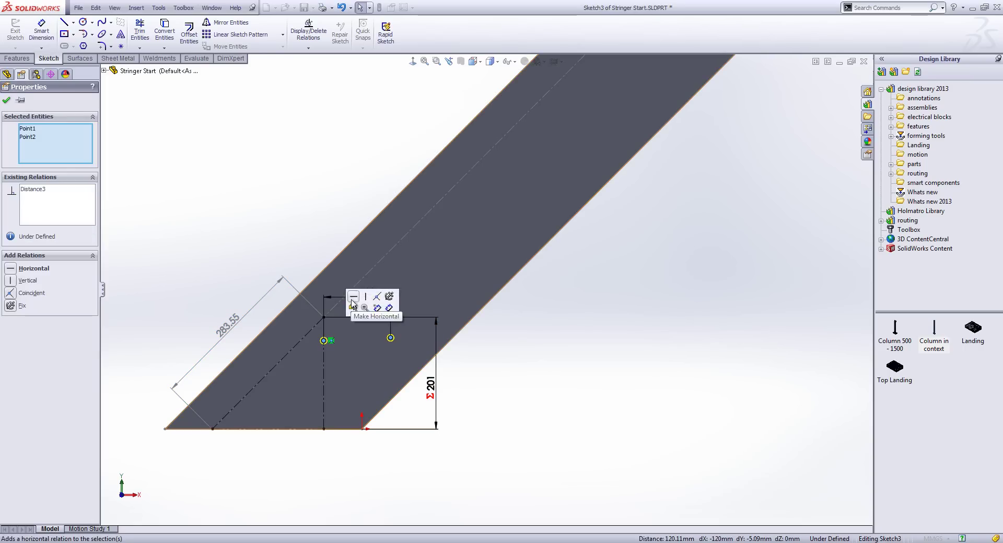
{"action": "key", "text": "s"}
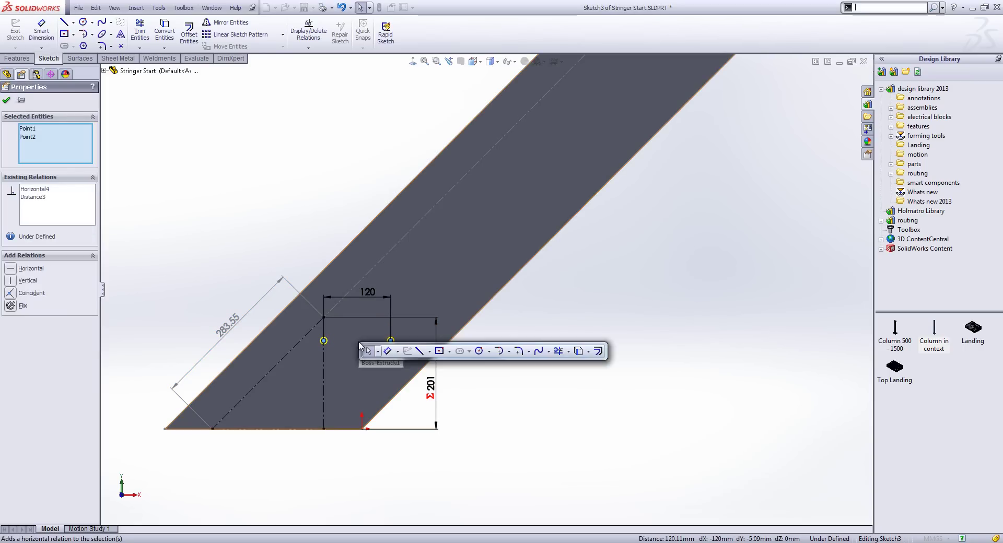
{"action": "left_click", "coordinate": [387, 351]}
{"action": "left_click", "coordinate": [324, 340]}
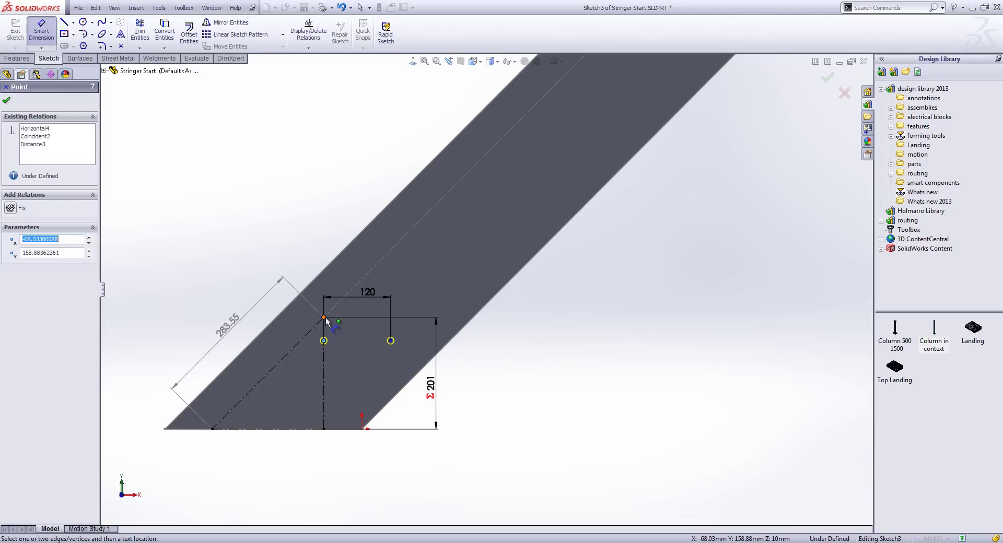
{"action": "left_click", "coordinate": [324, 317]}
{"action": "left_click", "coordinate": [286, 334]}
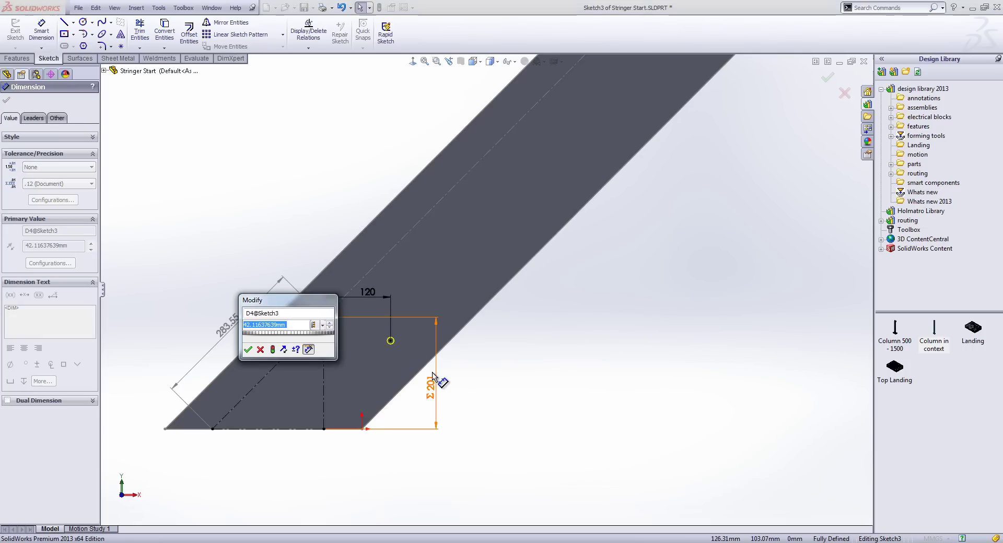
{"action": "type", "text": "20"}
{"action": "key", "text": "Return"}
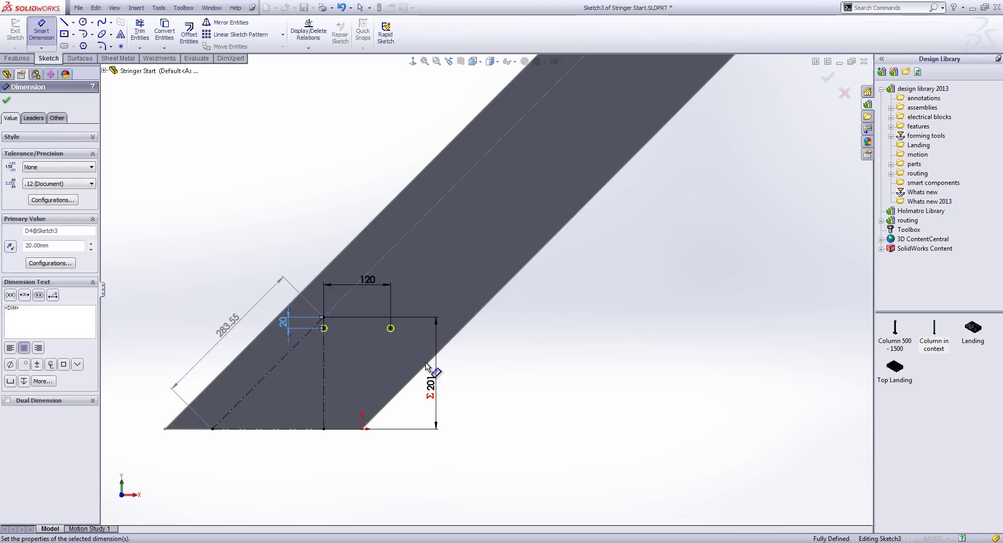
{"action": "key", "text": "Escape"}
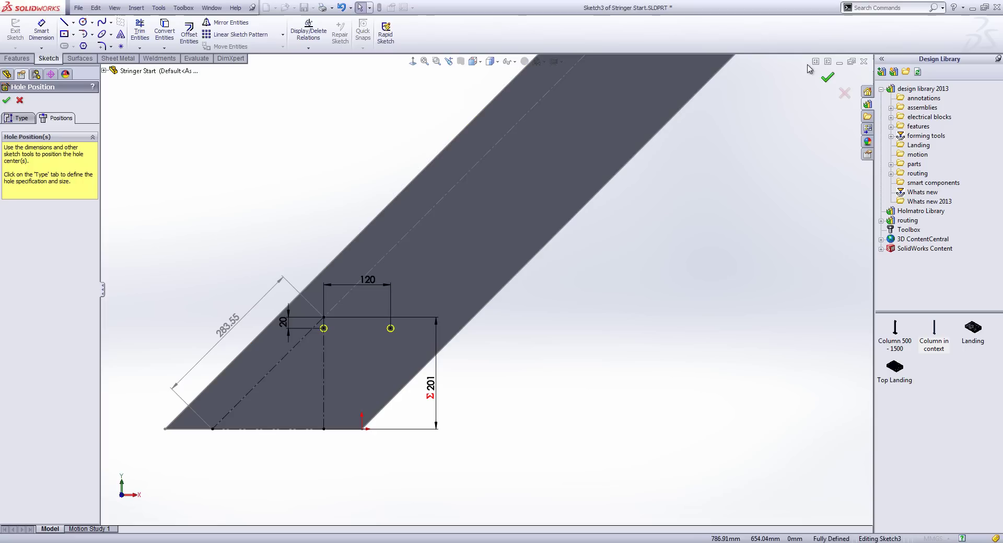
{"action": "left_click", "coordinate": [826, 76]}
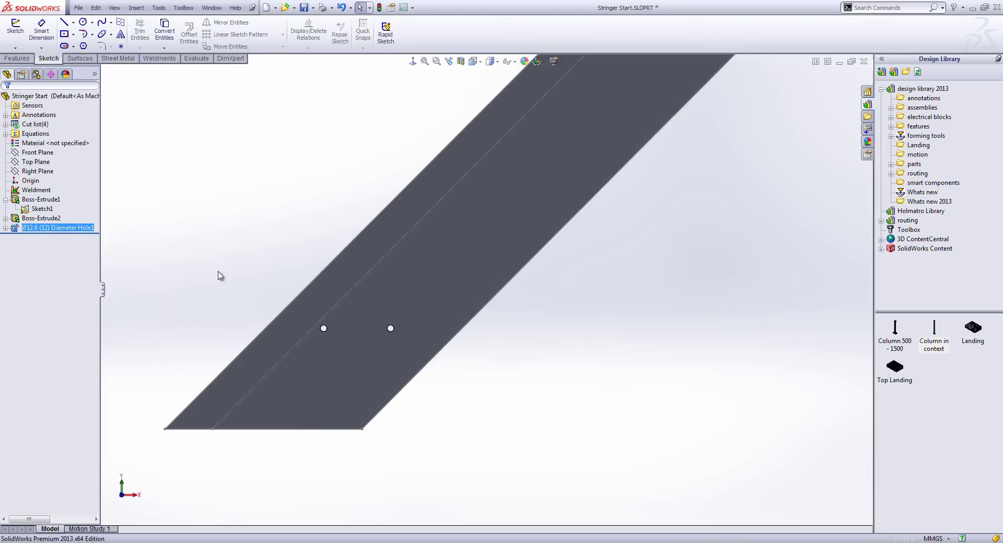
Start a linear pattern of the Ø12.0 holes along the flight's sloped reference line, with spacing linked to the driven dimension D3@Sketch3
{"action": "left_click", "coordinate": [259, 304]}
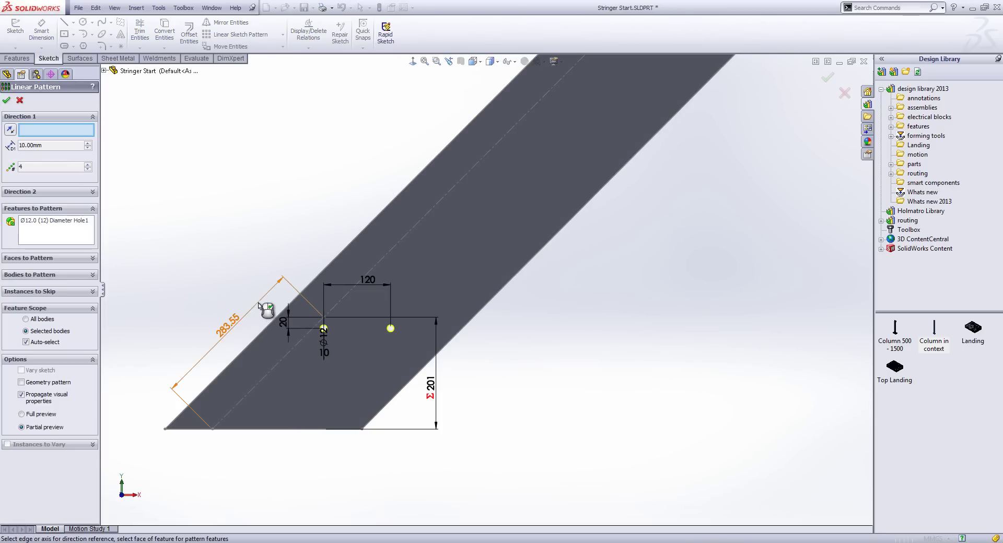
{"action": "left_click", "coordinate": [399, 245]}
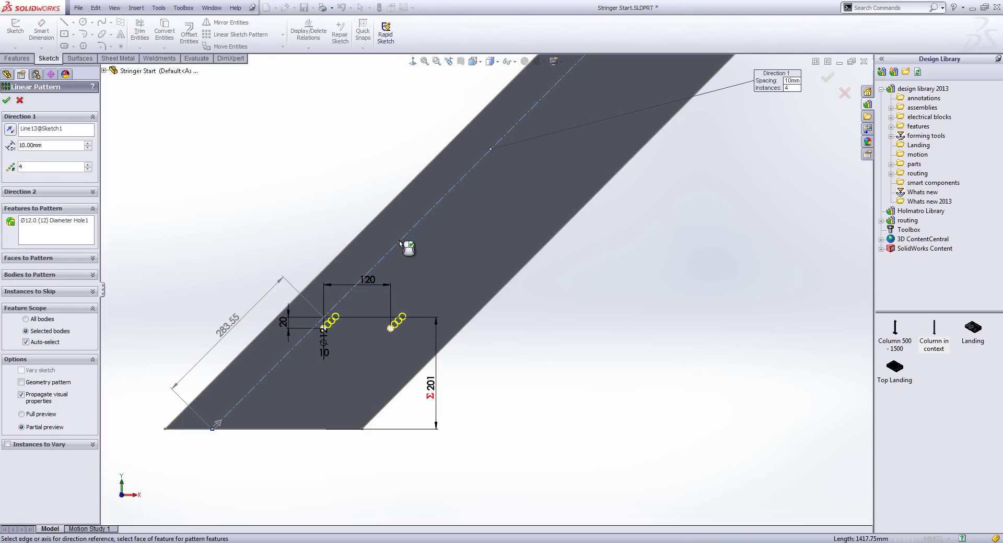
{"action": "left_click", "coordinate": [62, 146]}
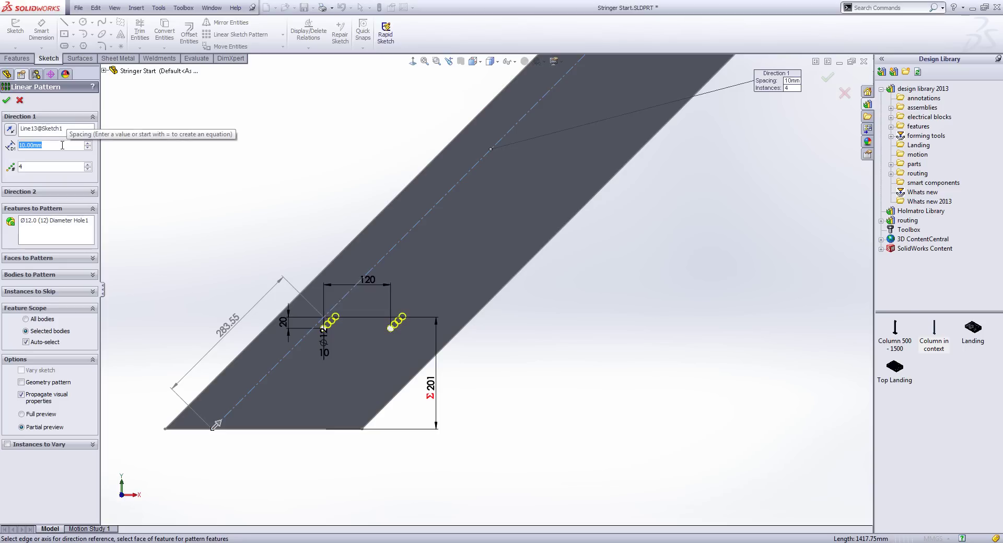
{"action": "type", "text": "="}
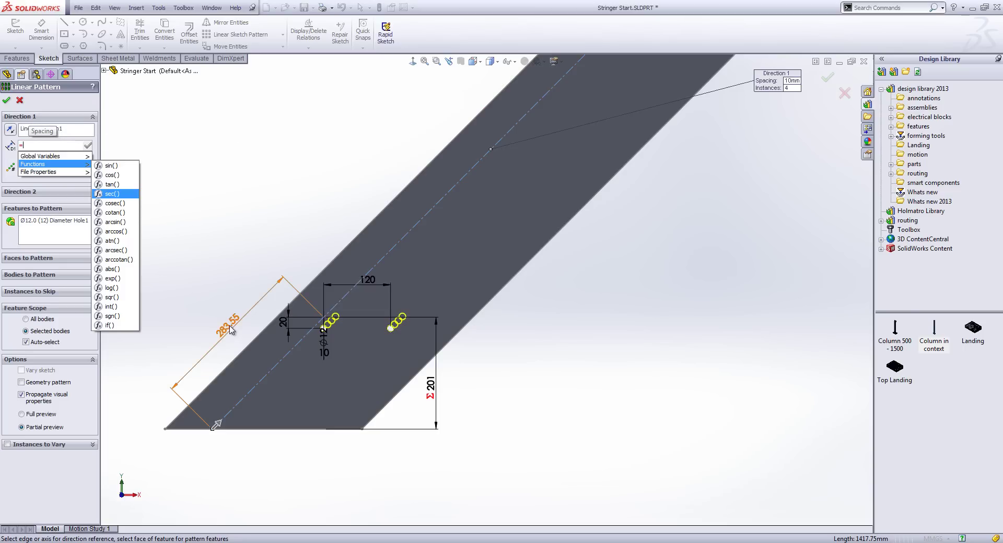
{"action": "left_click", "coordinate": [230, 328]}
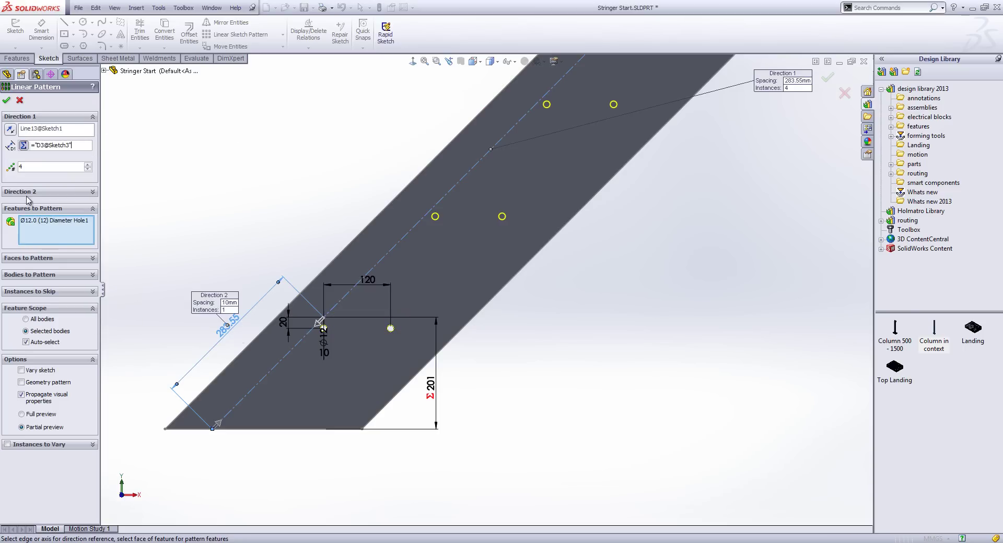
Link the pattern's number of instances to the global variable Number of rises lower
{"action": "double_click", "coordinate": [28, 167]}
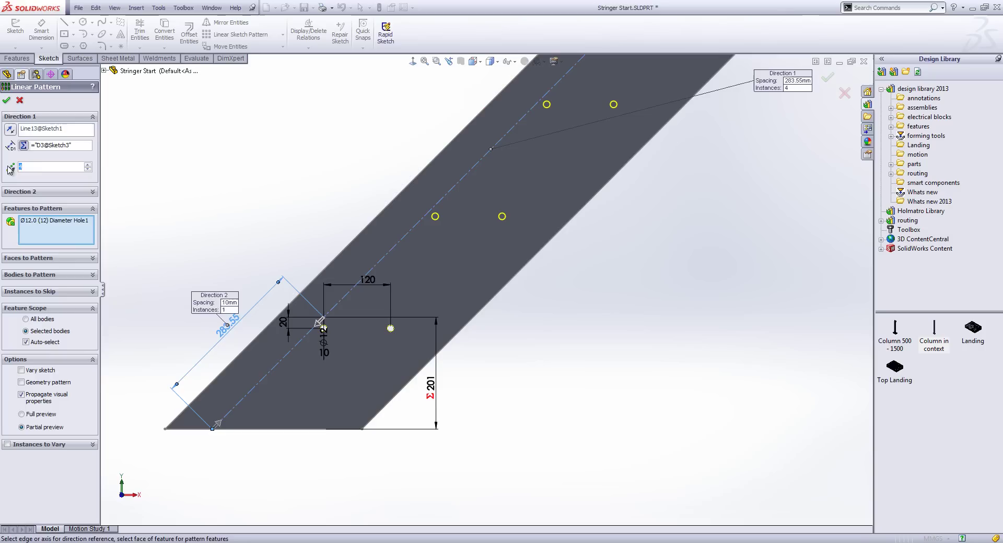
{"action": "type", "text": "="}
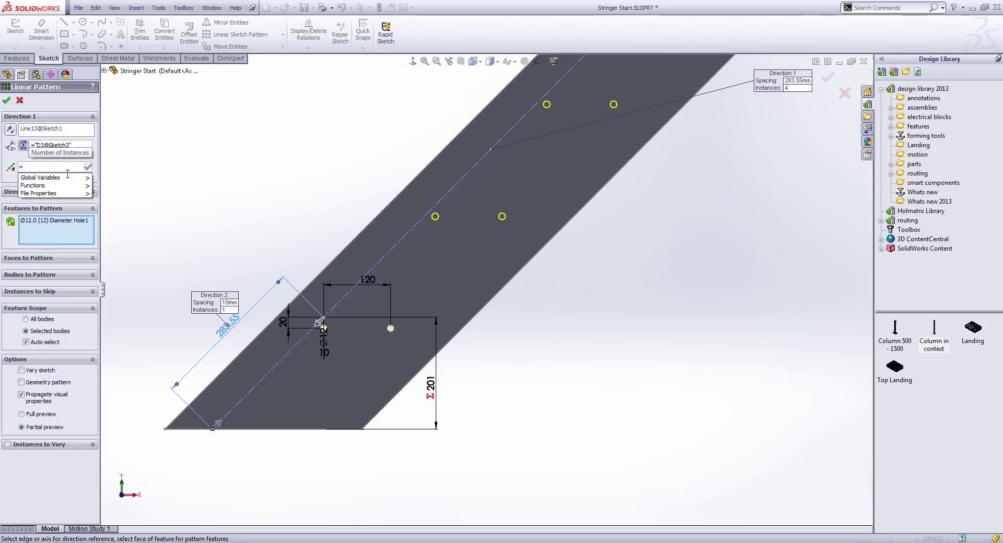
{"action": "mouse_move", "coordinate": [76, 178]}
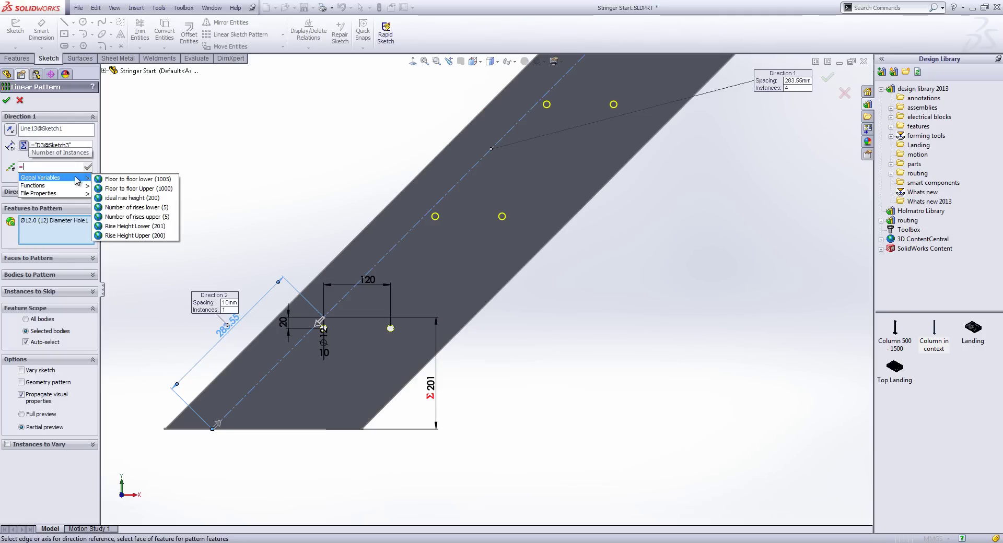
{"action": "left_click", "coordinate": [152, 209]}
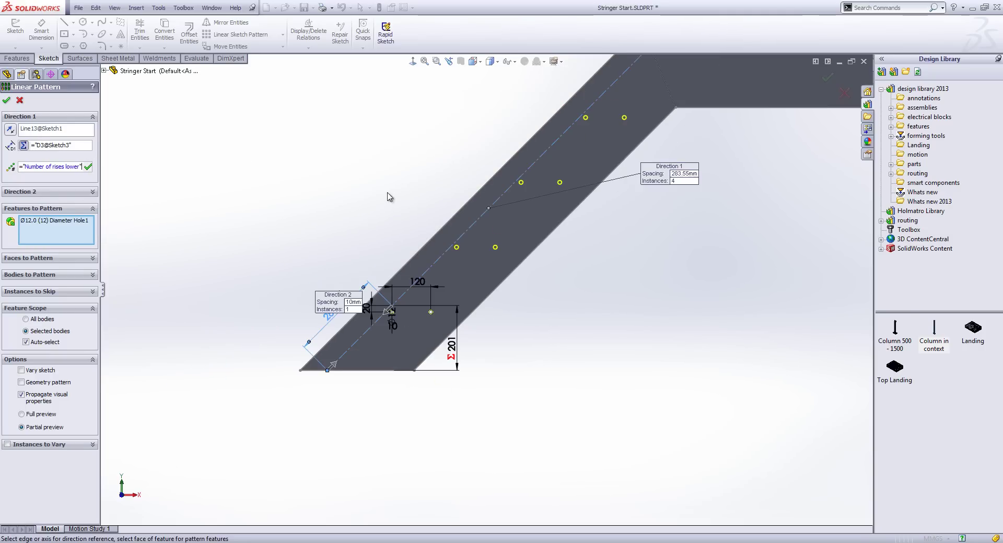
{"action": "scroll", "coordinate": [334, 198], "scroll_direction": "up", "scroll_amount": 3}
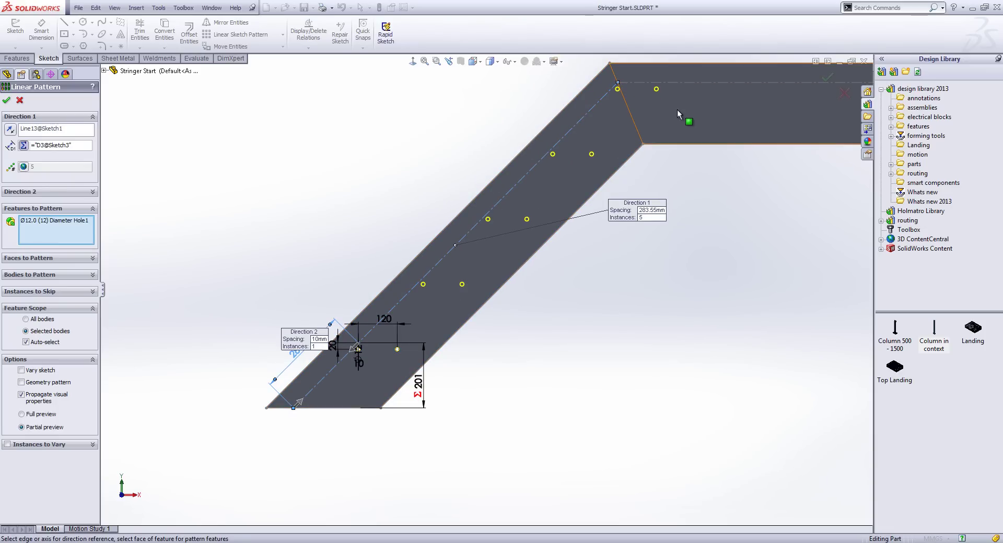
Set the pattern's number of instances to "Number of rises lower"-1 and finish the lower flight's hole pattern
{"action": "left_click", "coordinate": [34, 167]}
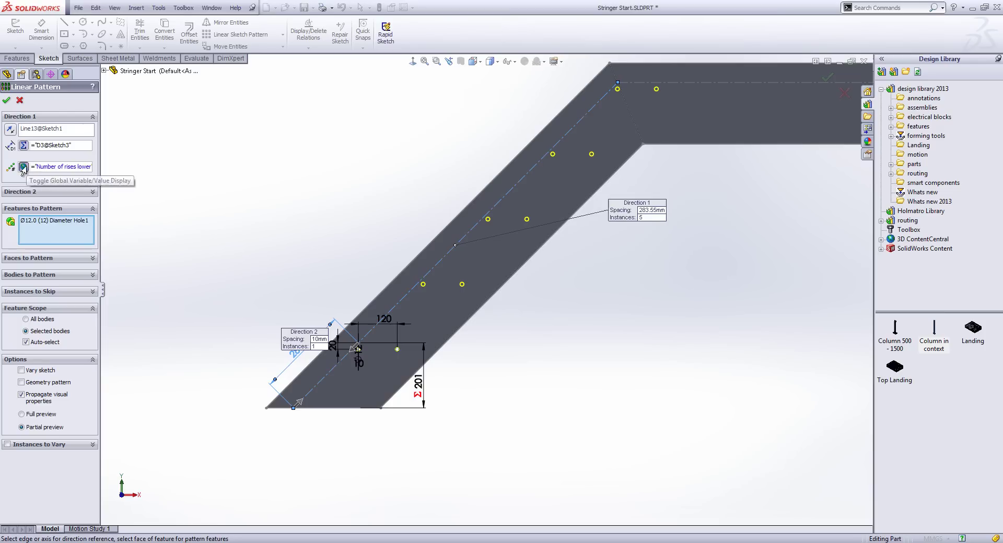
{"action": "left_click", "coordinate": [91, 167]}
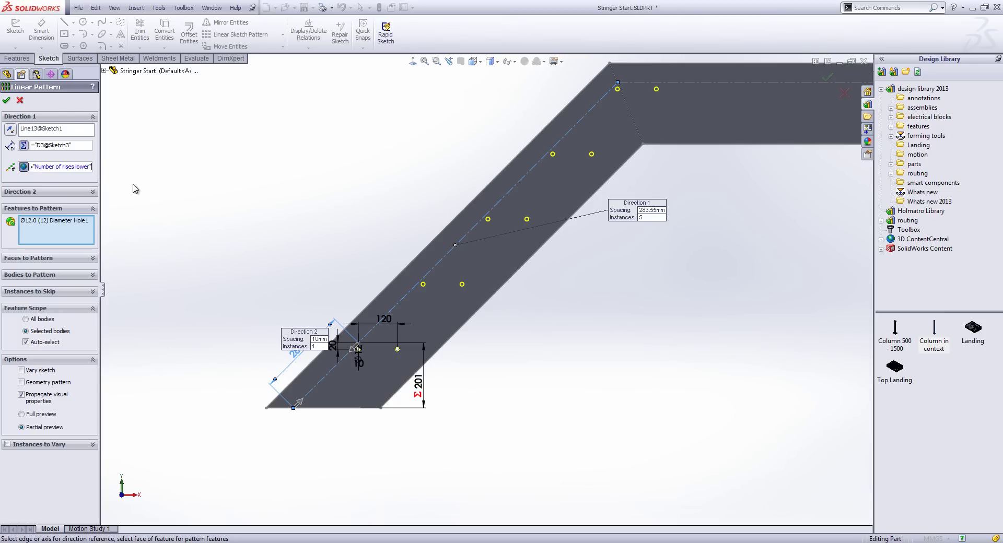
{"action": "type", "text": "-1"}
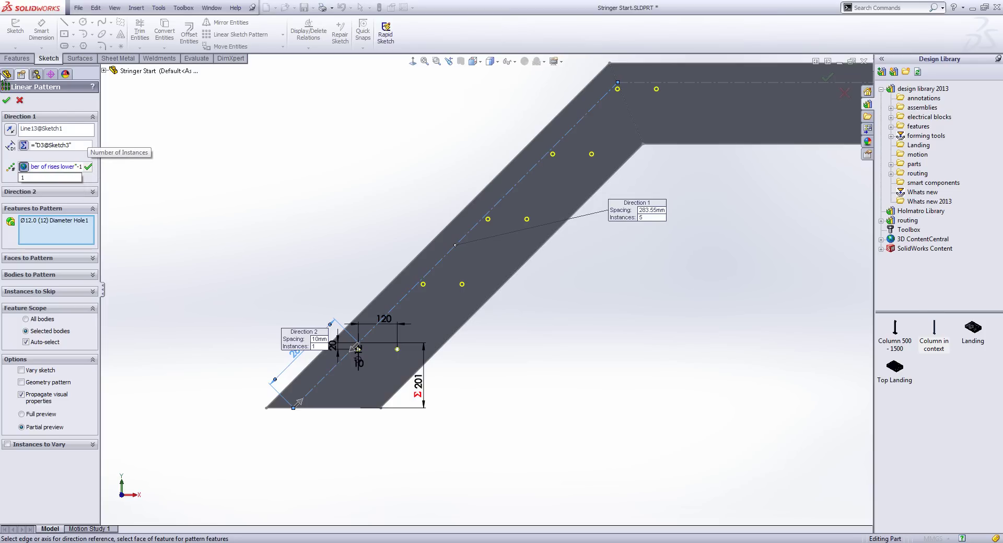
{"action": "key", "text": "Return"}
{"action": "left_click", "coordinate": [7, 101]}
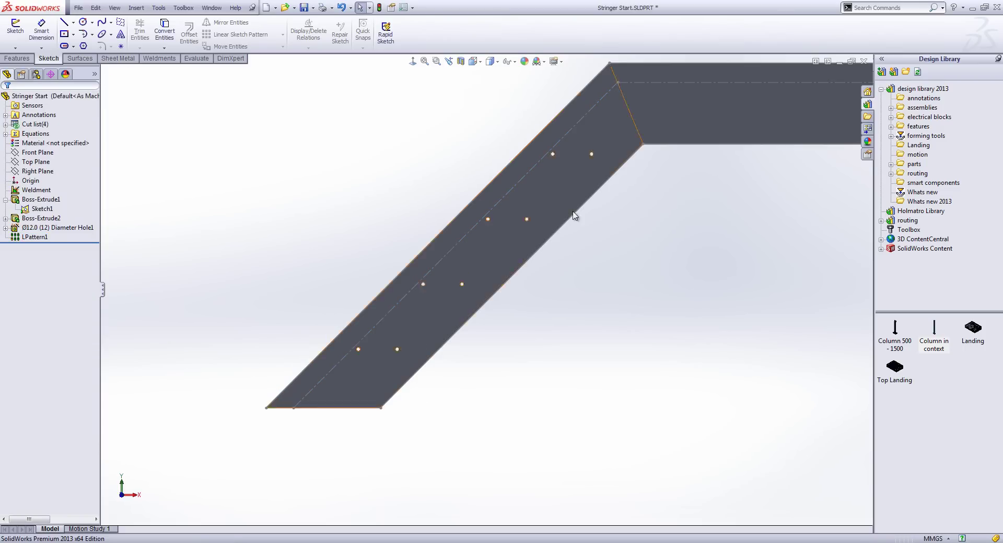
Copy the Ø12.0 diameter hole feature onto the upper flight's face near its lower end
{"action": "scroll", "coordinate": [589, 231], "scroll_direction": "up", "scroll_amount": 2}
{"action": "scroll", "coordinate": [470, 287], "scroll_direction": "up", "scroll_amount": 3}
{"action": "scroll", "coordinate": [718, 177], "scroll_direction": "down", "scroll_amount": 2}
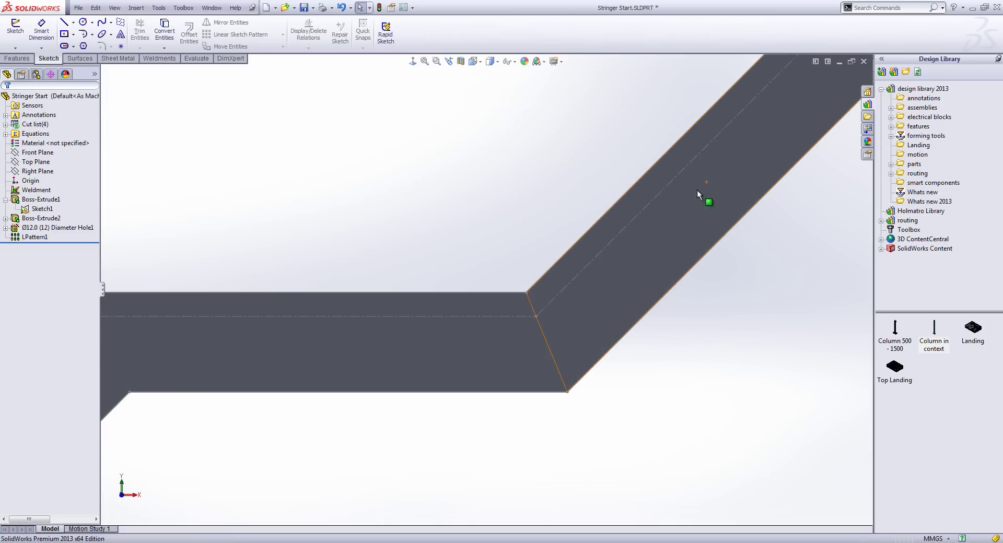
{"action": "left_click", "coordinate": [44, 230]}
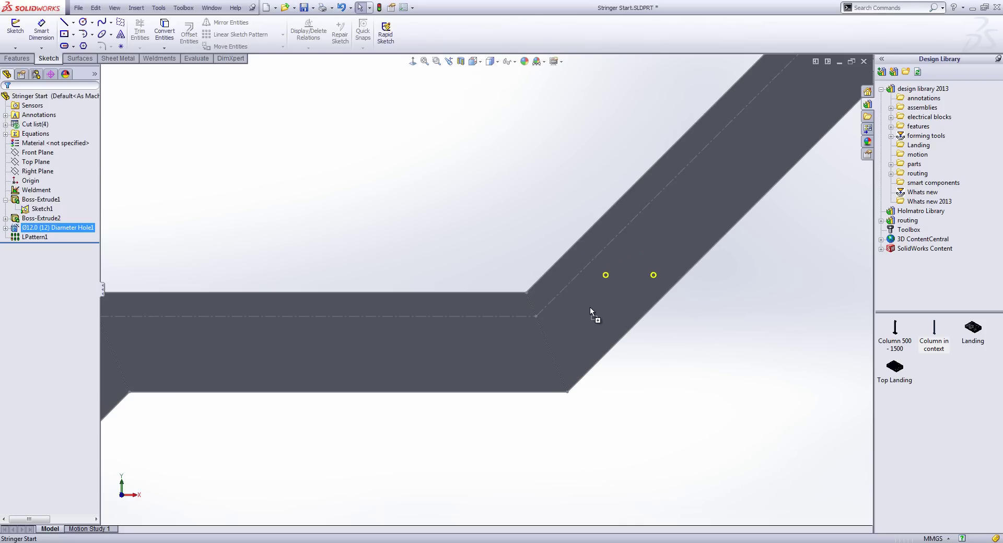
{"action": "left_click_drag", "start_coordinate": [590, 307], "coordinate": [586, 308], "text": "ctrl"}
{"action": "left_click", "coordinate": [668, 322]}
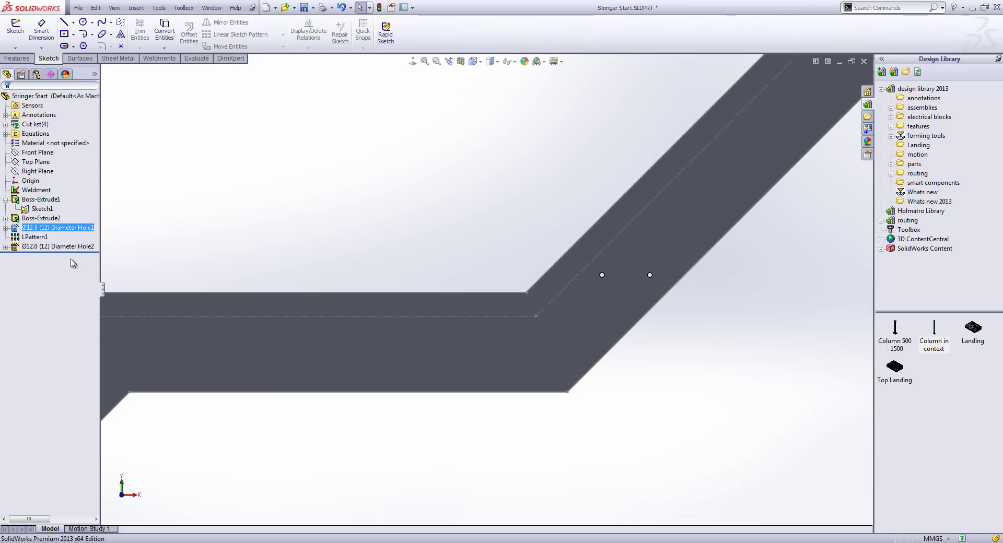
Edit the copied hole's positions and make the triangle's sloped line collinear with the upper flight's reference line
{"action": "right_click", "coordinate": [20, 249]}
{"action": "left_click", "coordinate": [252, 220]}
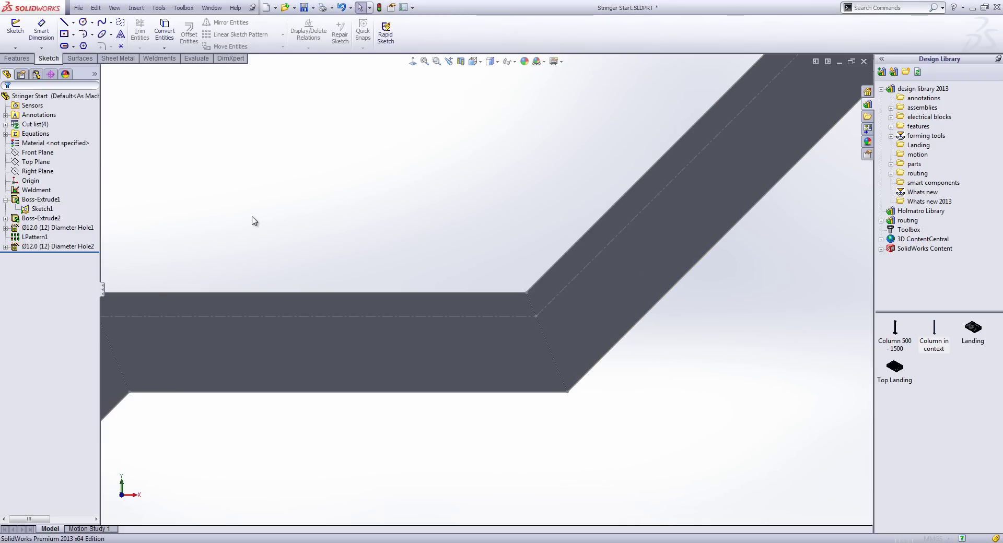
{"action": "left_click", "coordinate": [61, 113]}
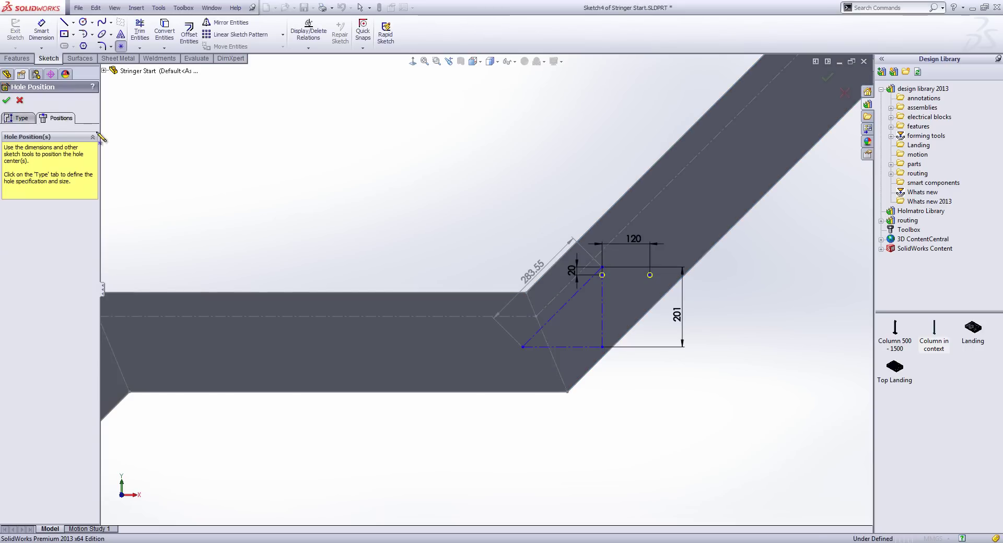
{"action": "left_click", "coordinate": [551, 309]}
{"action": "left_click", "coordinate": [577, 274], "text": "ctrl"}
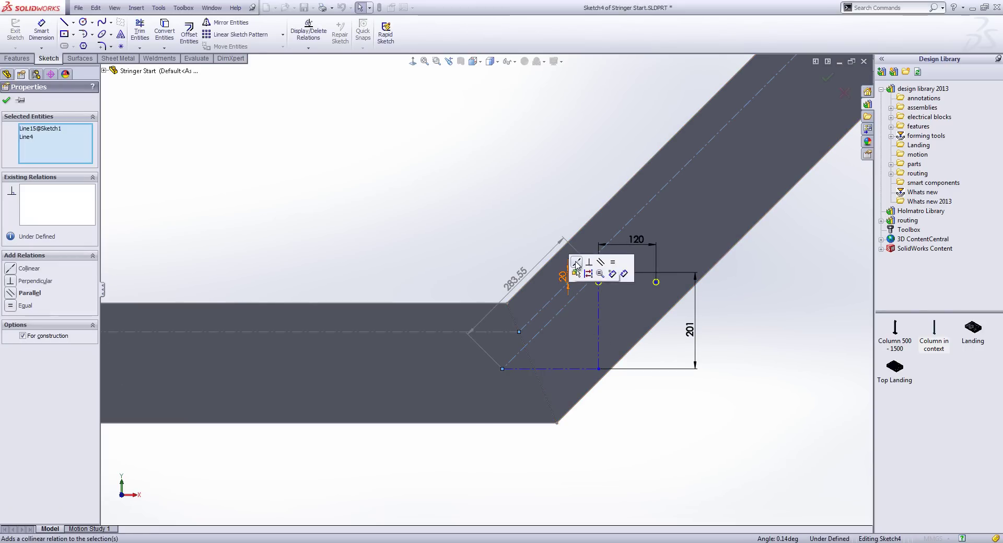
{"action": "left_click", "coordinate": [600, 263]}
{"action": "key", "text": "Escape"}
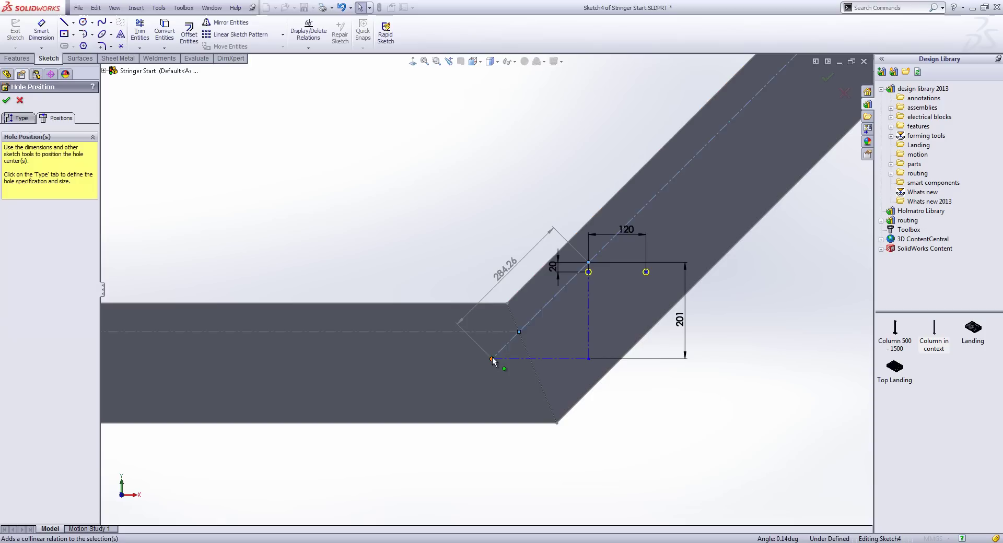
Make the triangle's lower corner coincident with the lower endpoint of the upper flight's reference line
{"action": "left_click", "coordinate": [491, 359]}
{"action": "left_click", "coordinate": [518, 332], "text": "ctrl"}
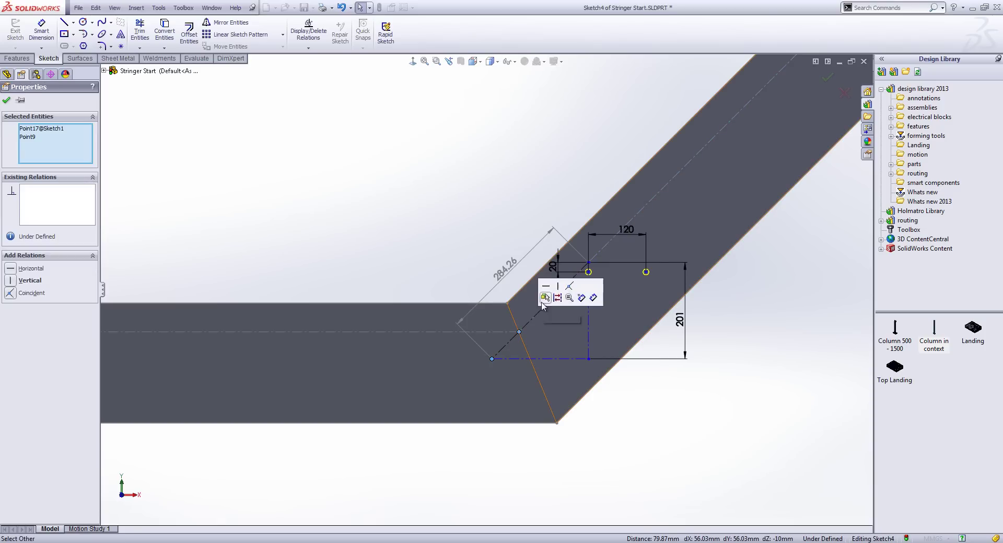
{"action": "left_click", "coordinate": [569, 287]}
{"action": "key", "text": "Escape"}
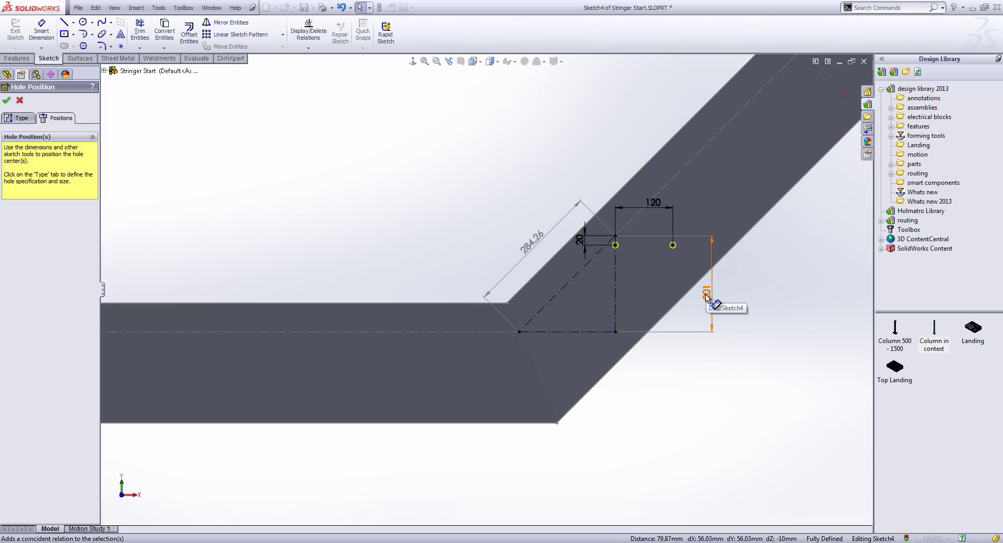
Link the triangle's height dimension to the global variable Rise Height Upper and finish the hole feature
{"action": "double_click", "coordinate": [706, 296]}
{"action": "type", "text": "="}
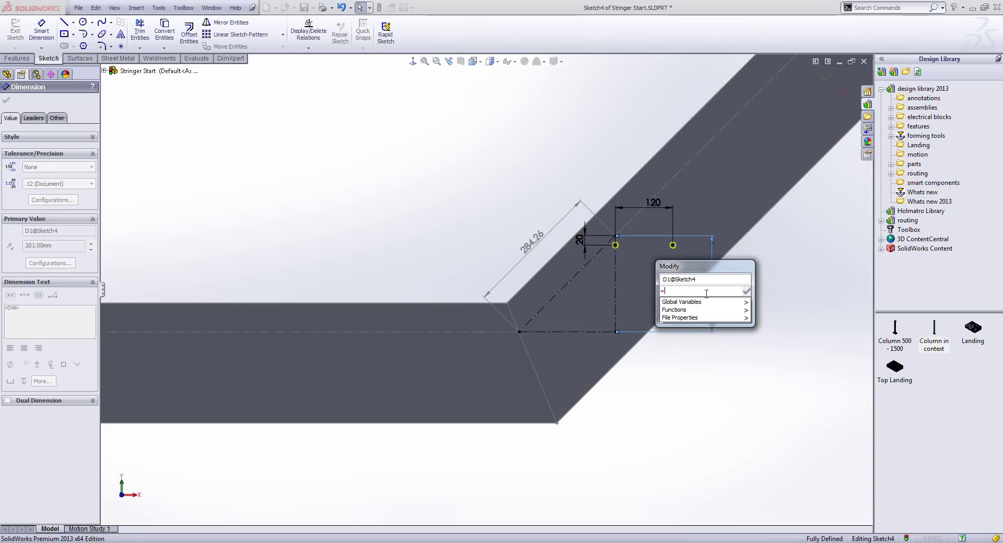
{"action": "mouse_move", "coordinate": [695, 302]}
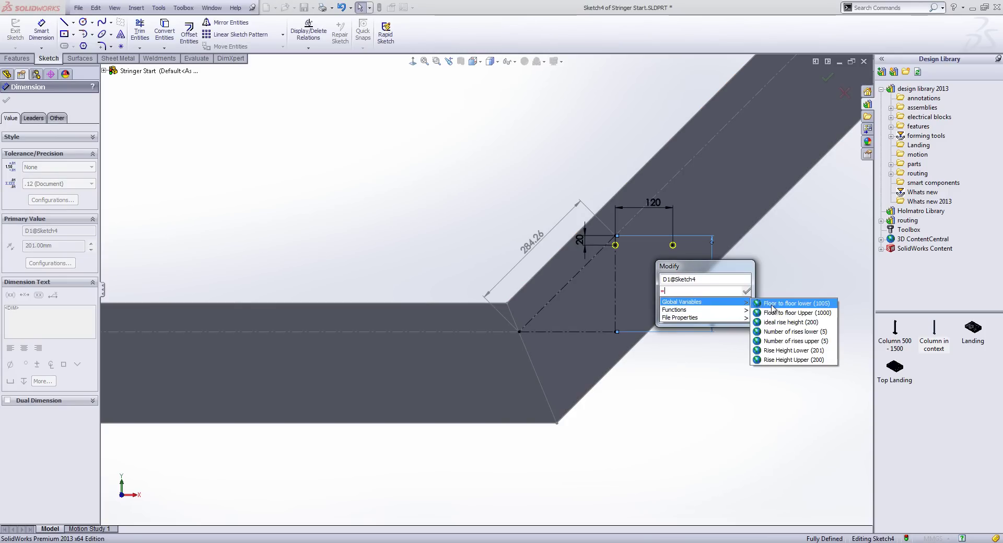
{"action": "left_click", "coordinate": [779, 360]}
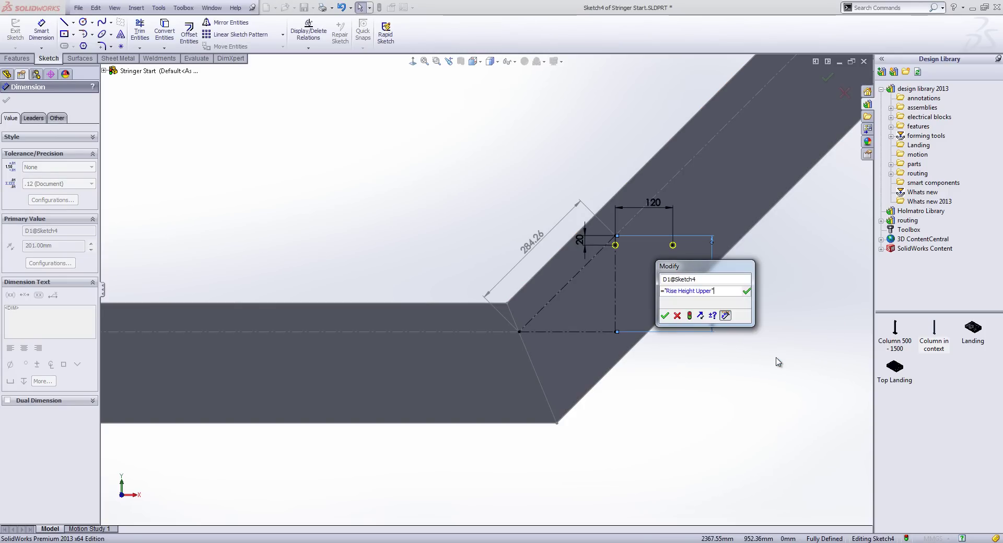
{"action": "left_click", "coordinate": [665, 316]}
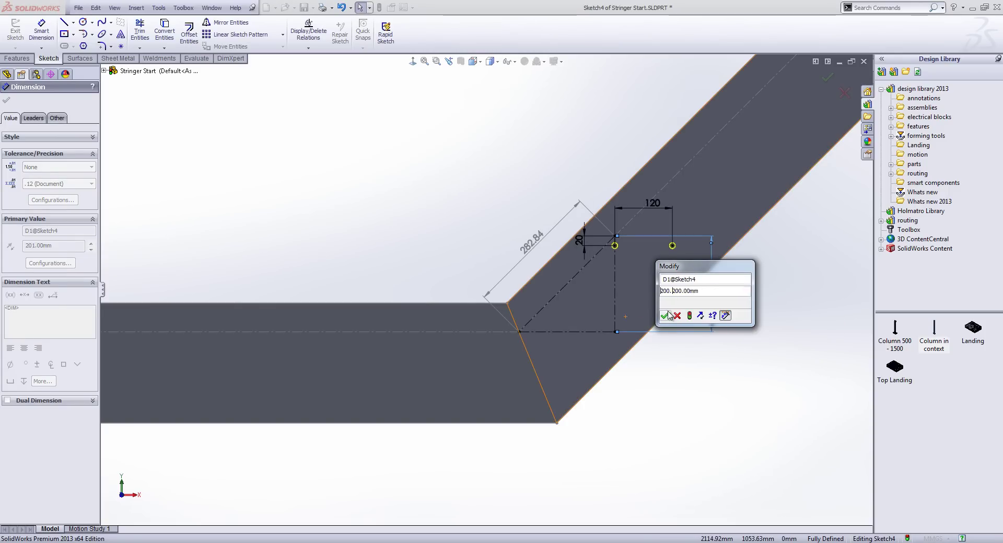
{"action": "left_click", "coordinate": [235, 190]}
{"action": "key", "text": "s"}
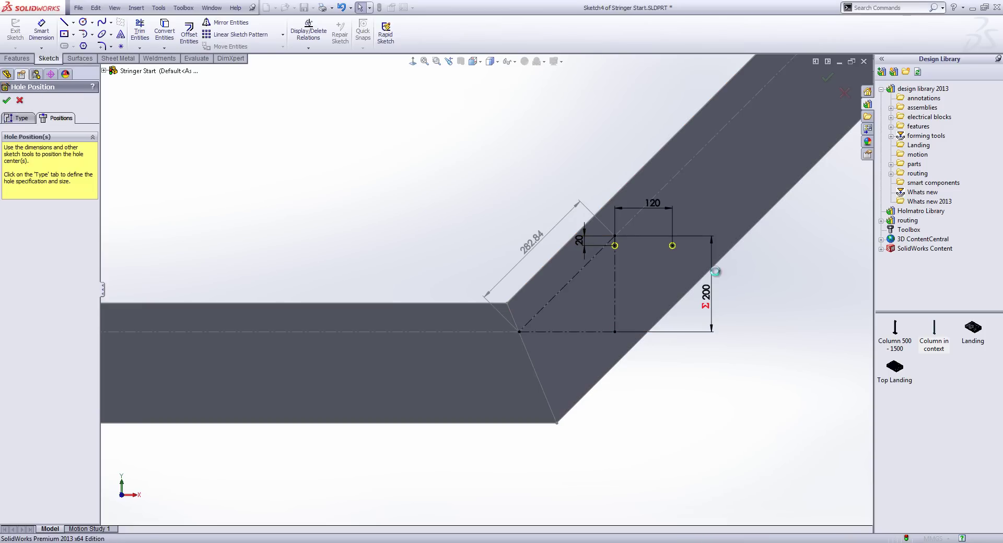
{"action": "left_click", "coordinate": [6, 103]}
Start a linear pattern of the copied holes along the upper flight's sloped reference line, with spacing linked to D3@Sketch4
{"action": "key", "text": "s"}
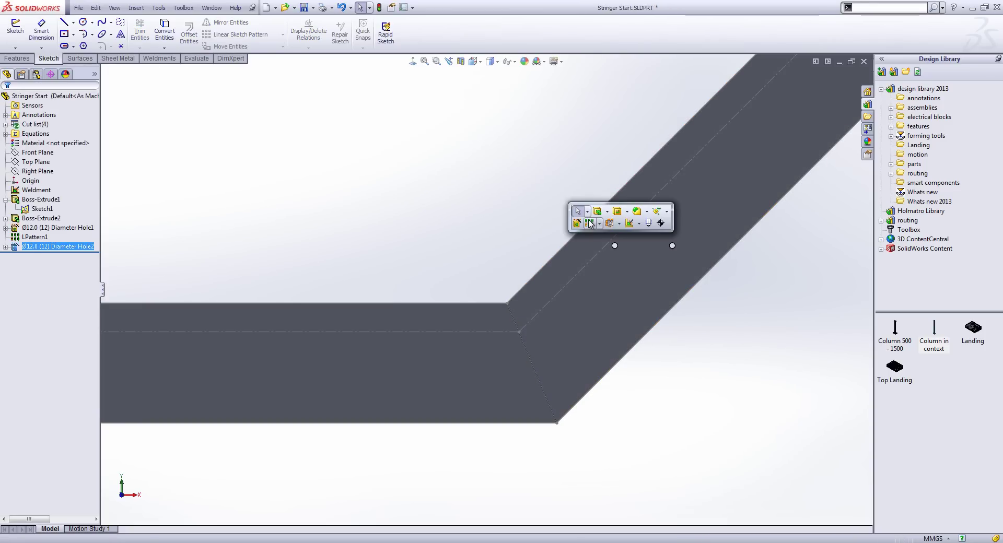
{"action": "left_click", "coordinate": [589, 222]}
{"action": "left_click", "coordinate": [591, 259]}
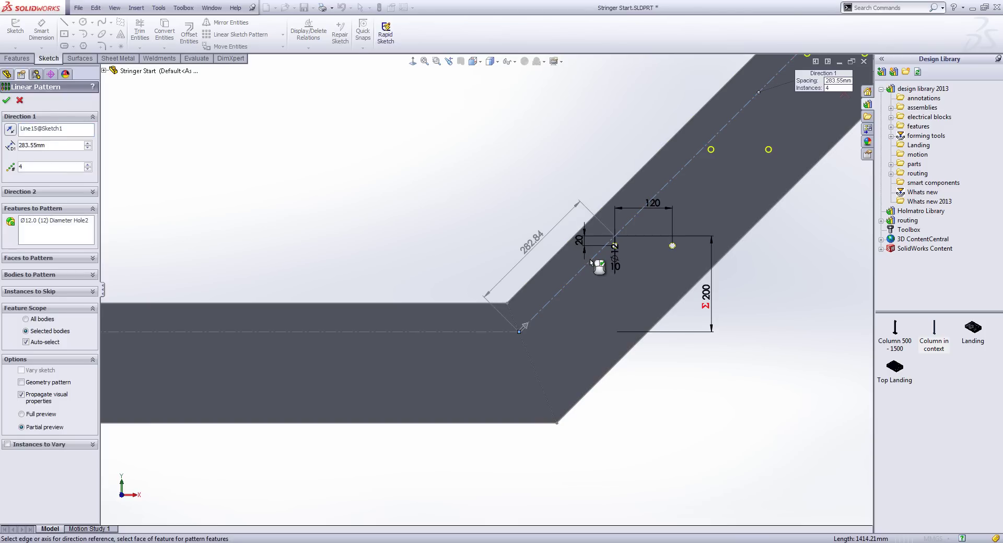
{"action": "double_click", "coordinate": [55, 148]}
{"action": "type", "text": "="}
{"action": "left_click", "coordinate": [529, 251]}
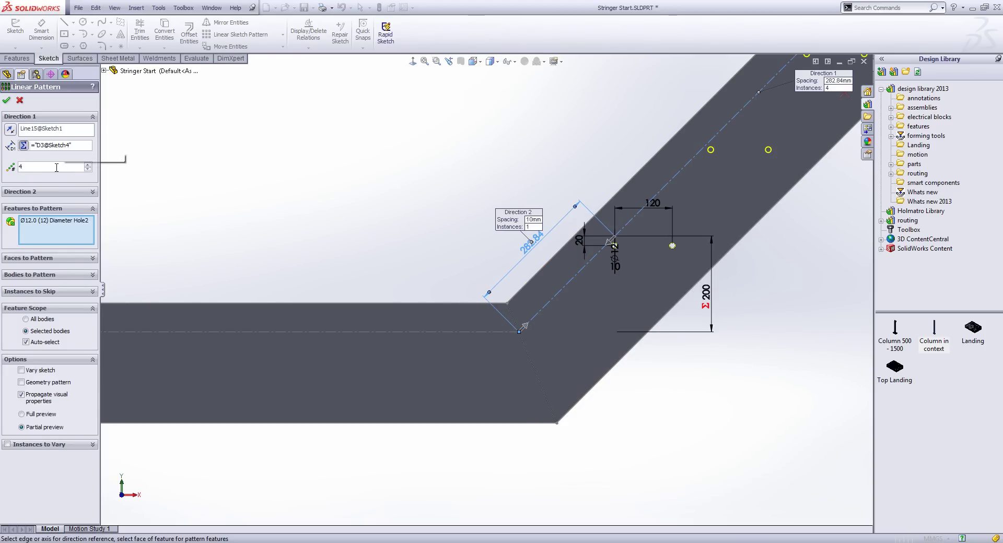
Set the number of instances to "Number of rises upper"-1 and finish the upper flight's hole pattern
{"action": "left_click_drag", "start_coordinate": [56, 167], "coordinate": [2, 167]}
{"action": "type", "text": "="}
{"action": "mouse_move", "coordinate": [88, 180]}
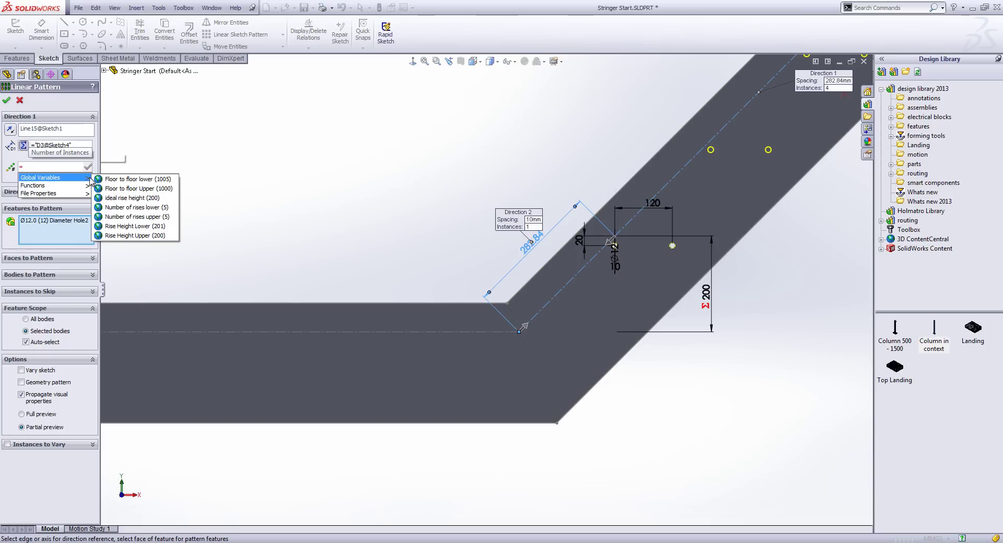
{"action": "left_click", "coordinate": [131, 216]}
{"action": "type", "text": "-1"}
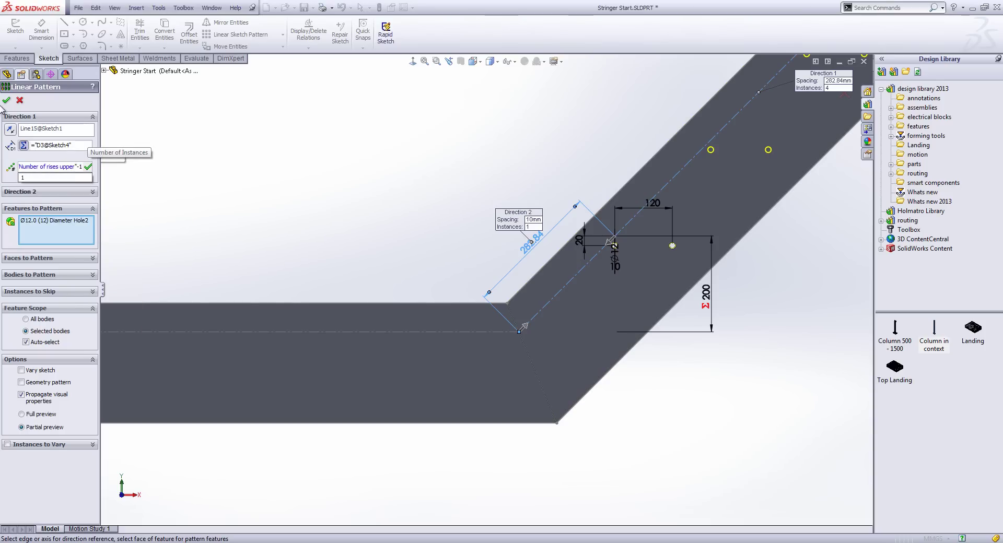
{"action": "key", "text": "Return"}
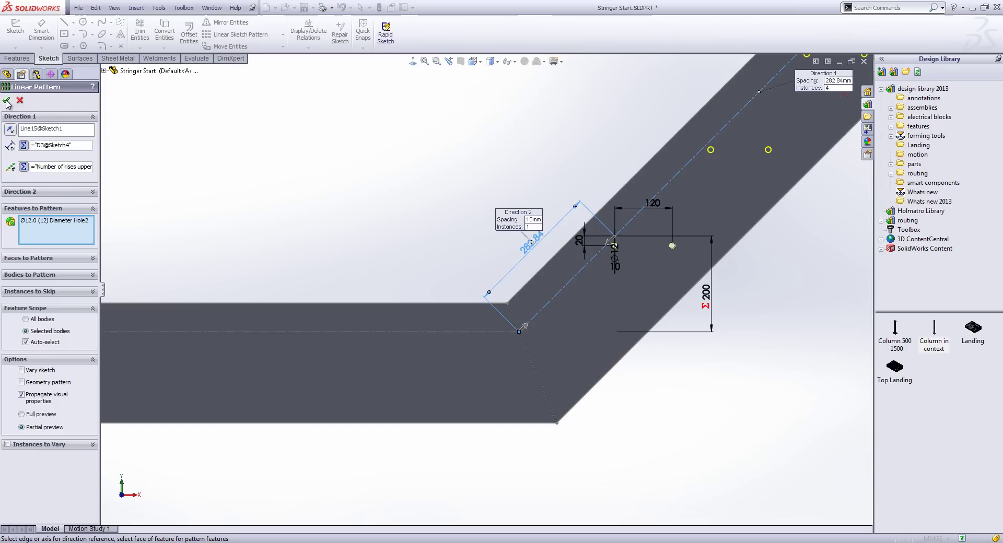
{"action": "left_click", "coordinate": [6, 100]}
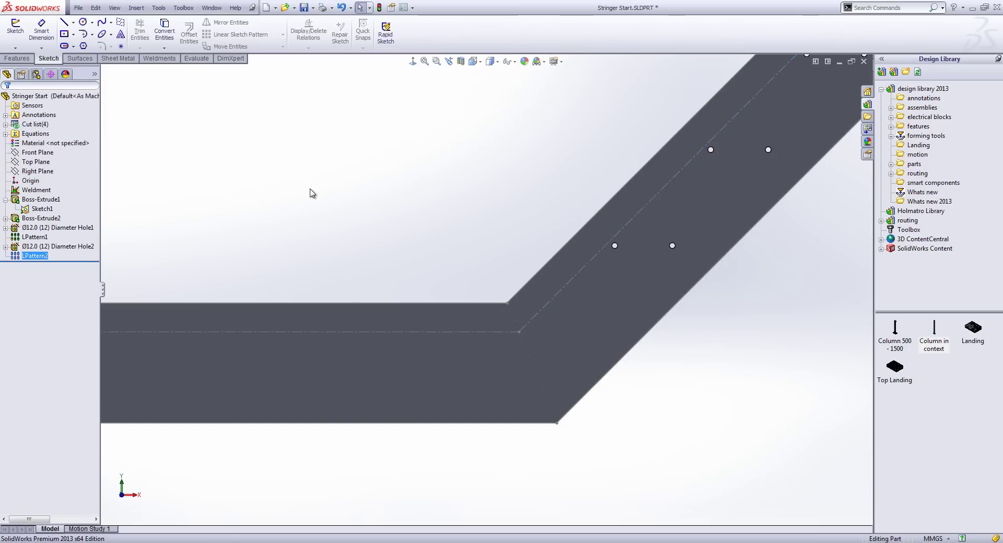
Hide the stringer's reference-line sketch
{"action": "key", "text": "f"}
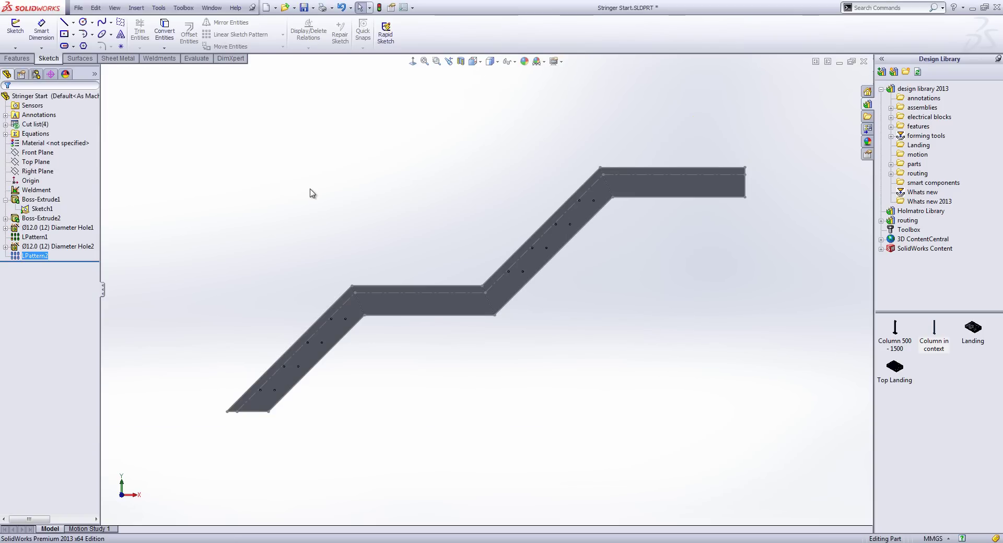
{"action": "right_click", "coordinate": [443, 287]}
{"action": "left_click", "coordinate": [450, 274]}
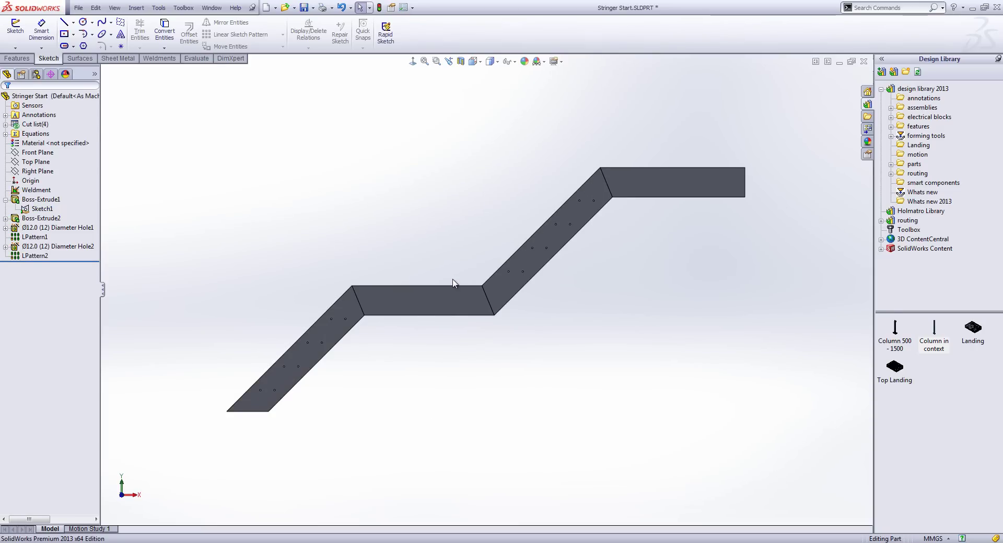
Display the stringer's dimensions and set the upper flight's floor-to-floor height to 1398 mm
{"action": "double_click", "coordinate": [439, 307]}
{"action": "scroll", "coordinate": [441, 311], "scroll_direction": "up", "scroll_amount": 2}
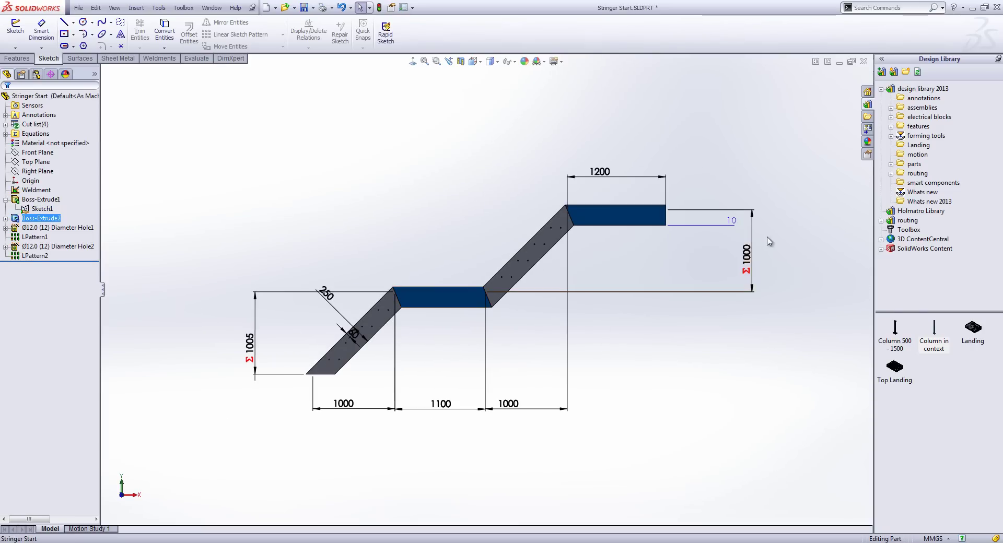
{"action": "double_click", "coordinate": [747, 256]}
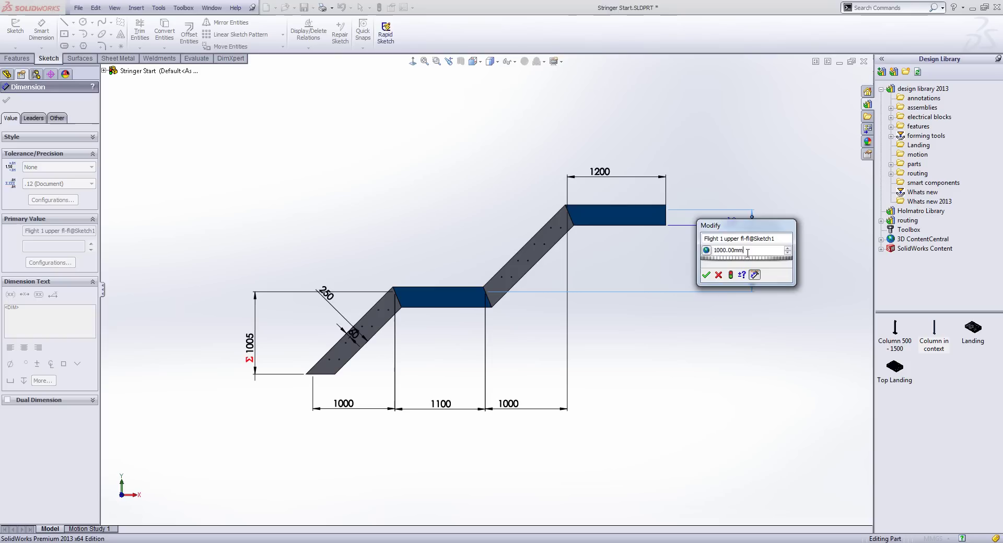
{"action": "double_click", "coordinate": [747, 250]}
{"action": "type", "text": "1398"}
{"action": "key", "text": "Return"}
{"action": "left_click", "coordinate": [706, 274]}
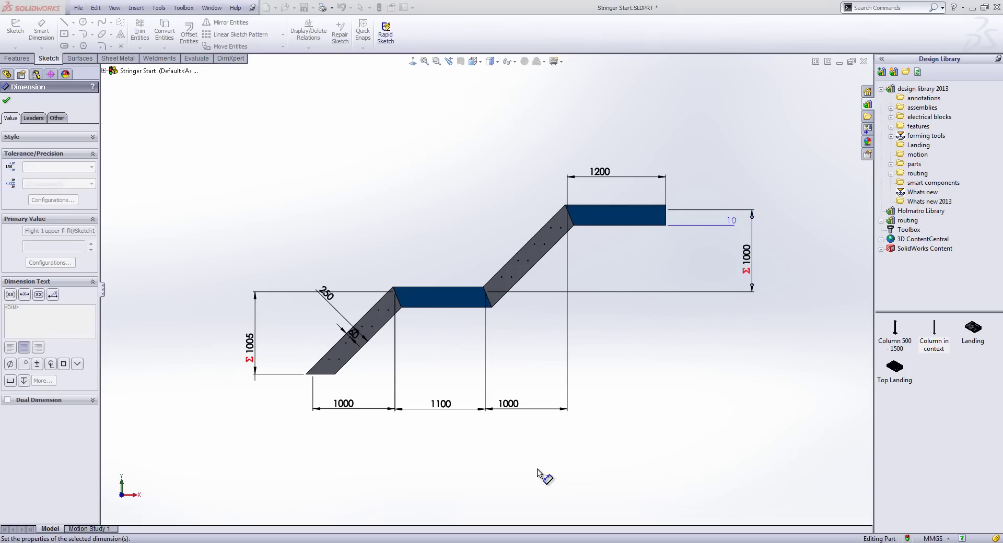
Set the upper flight's width to 1305 mm
{"action": "left_click", "coordinate": [515, 409]}
{"action": "double_click", "coordinate": [516, 409]}
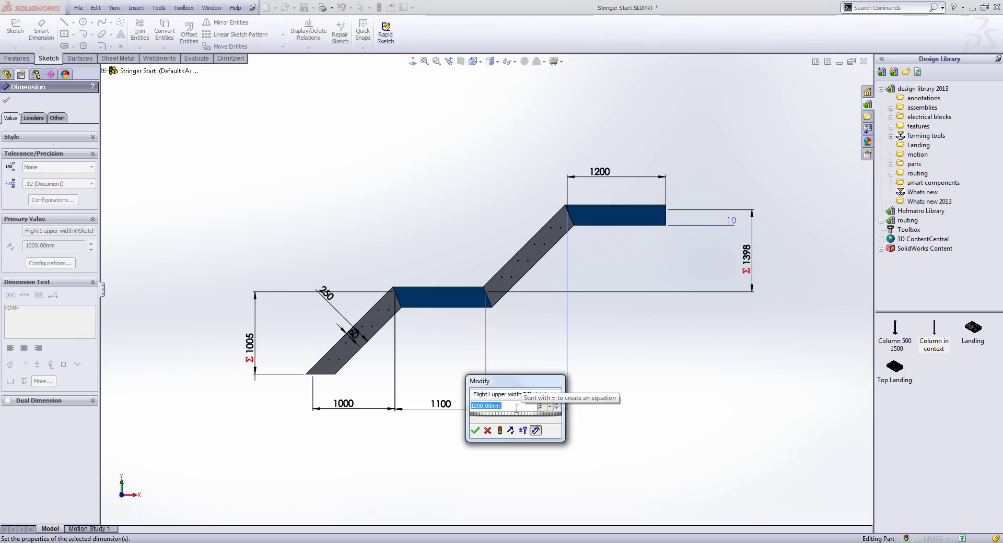
{"action": "type", "text": "130"}
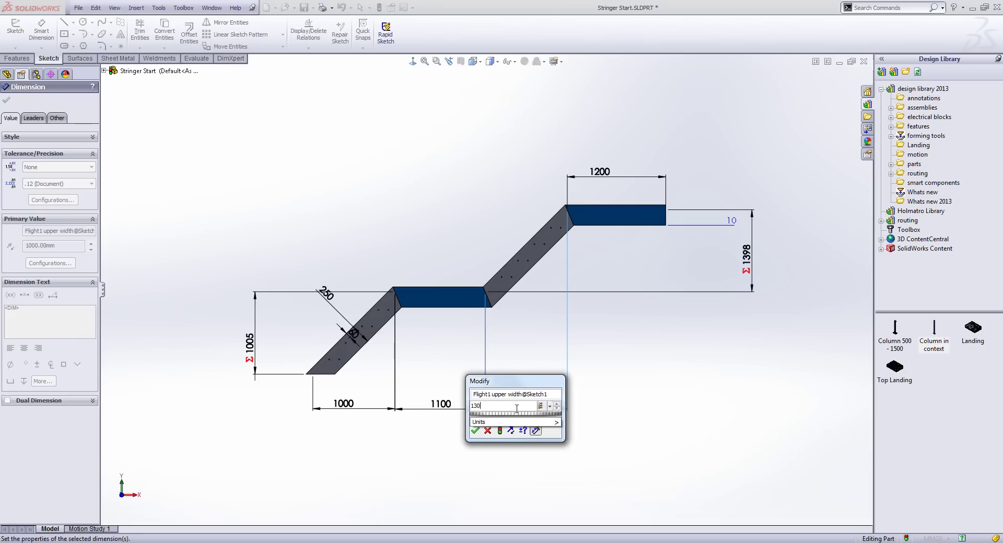
{"action": "type", "text": "5"}
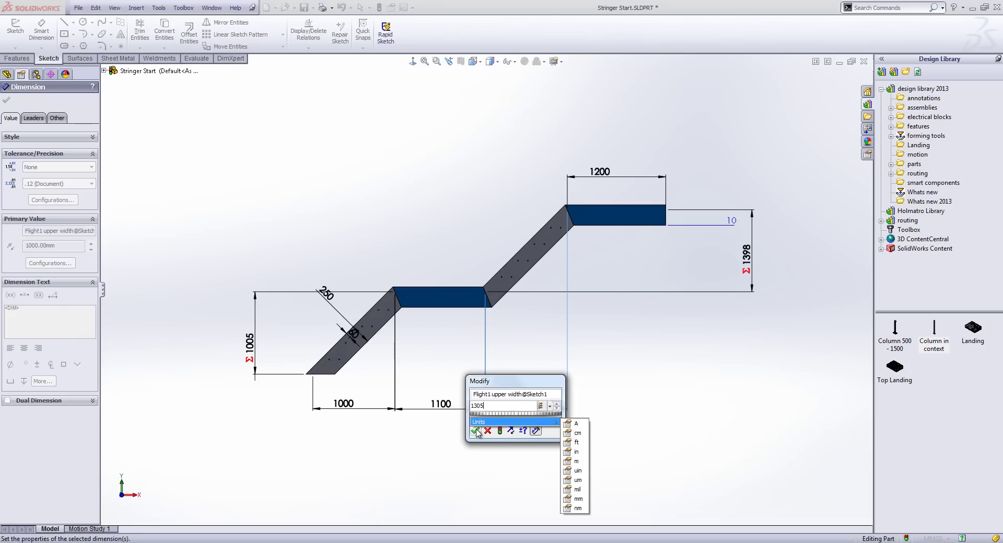
{"action": "left_click", "coordinate": [475, 431]}
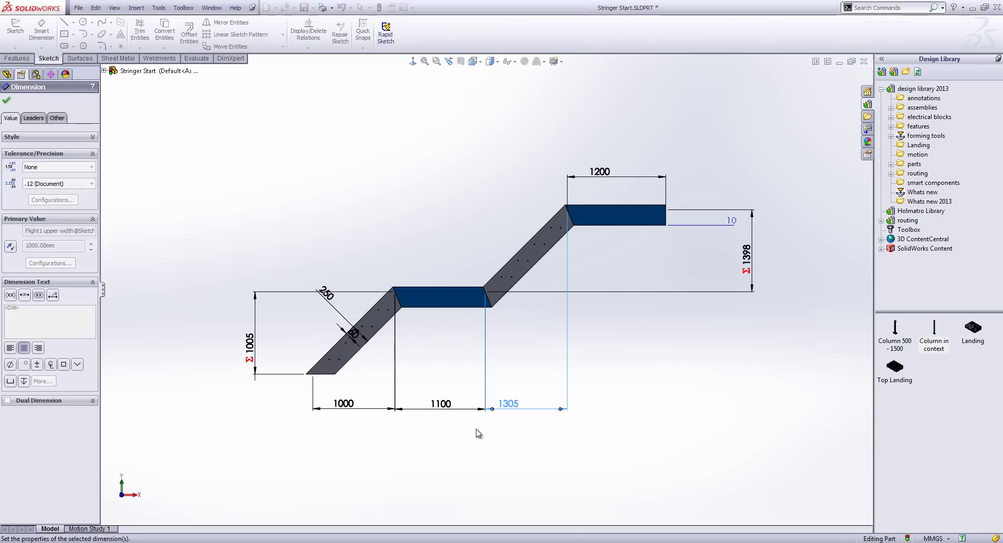
Set the lower flight's floor-to-floor height to 995 mm and update the stringer model
{"action": "double_click", "coordinate": [252, 347]}
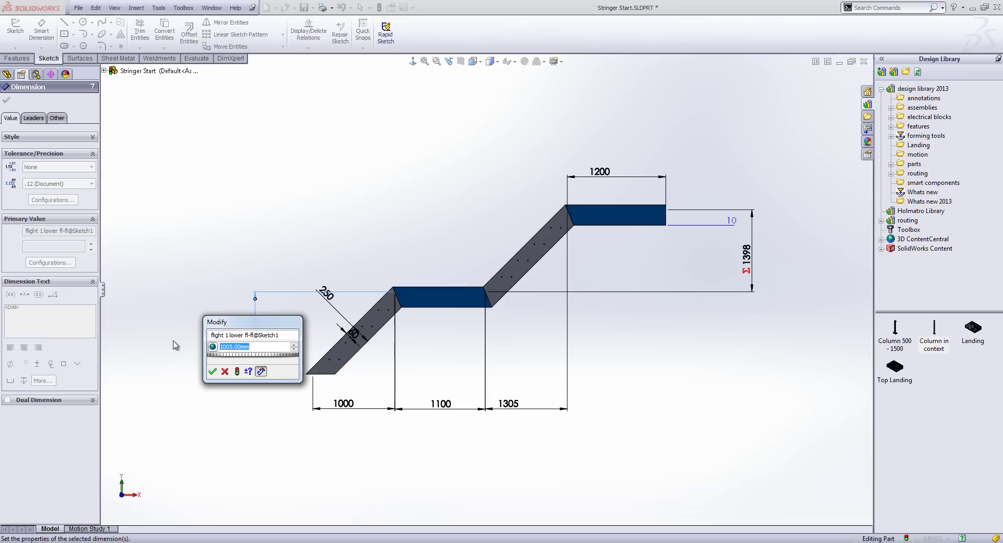
{"action": "type", "text": "995"}
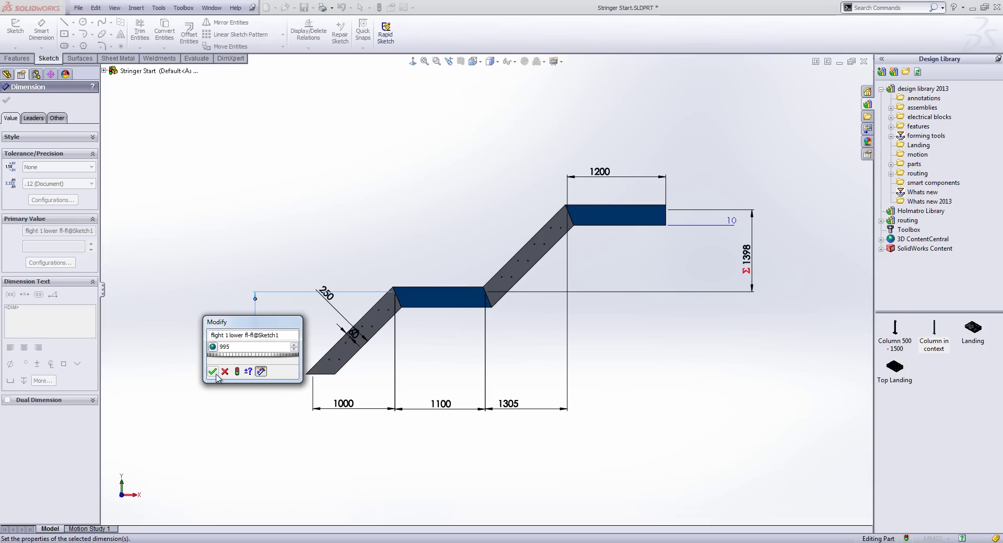
{"action": "left_click", "coordinate": [212, 371]}
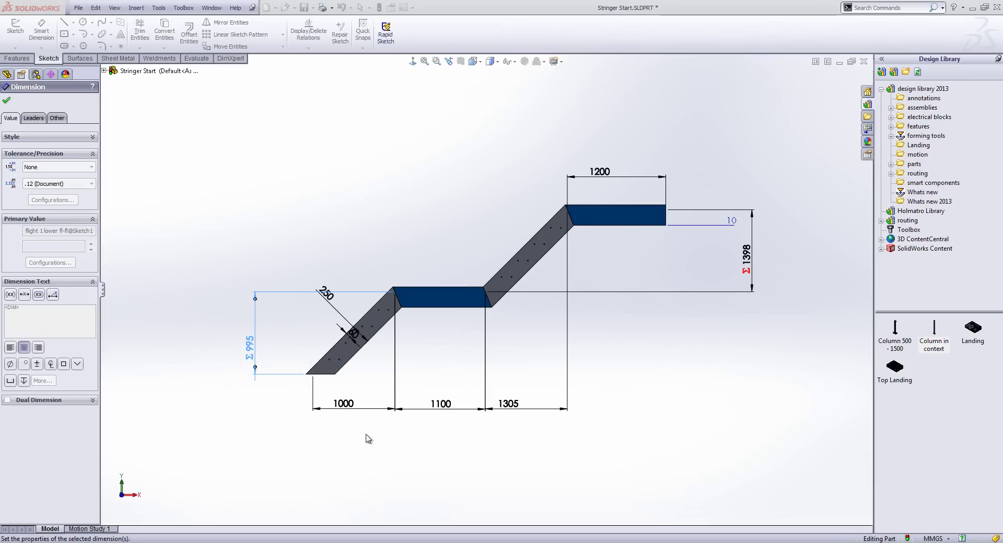
{"action": "left_click", "coordinate": [337, 442]}
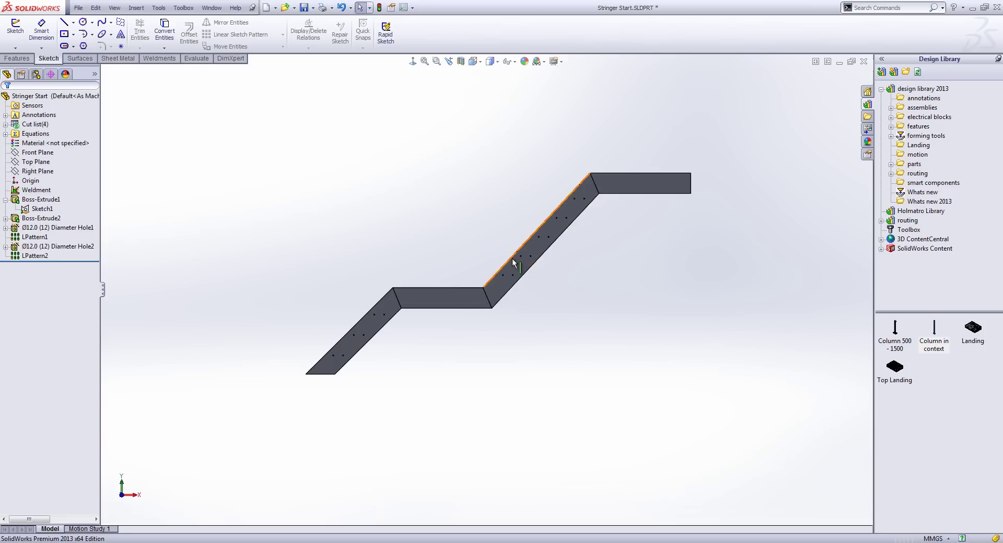
Create bounding boxes for the stringer's cut list bodies
{"action": "left_click", "coordinate": [575, 205]}
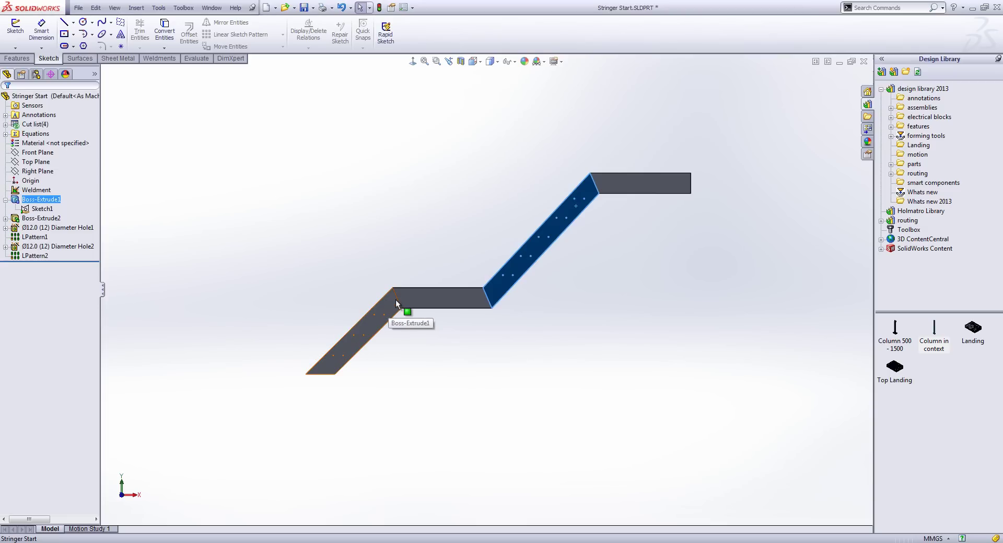
{"action": "left_click", "coordinate": [403, 240]}
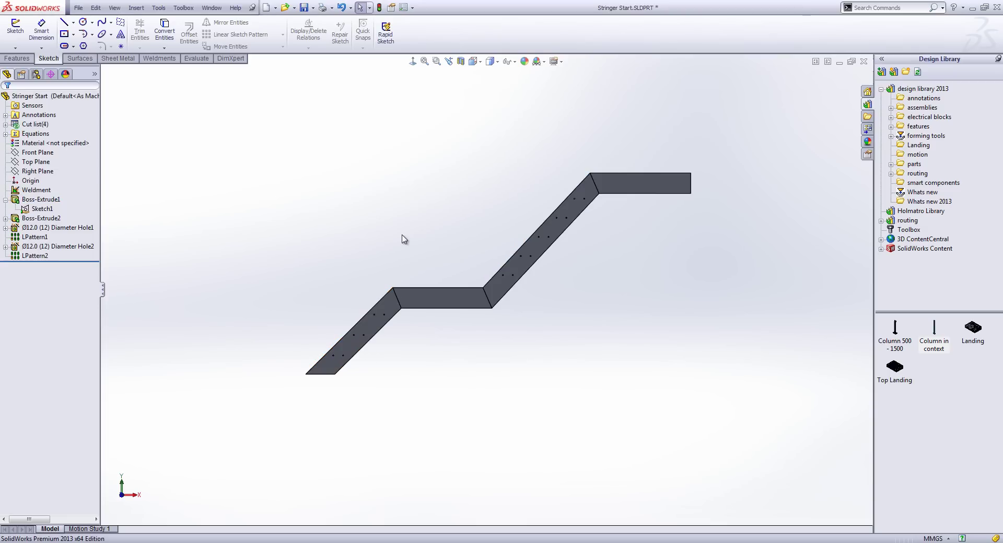
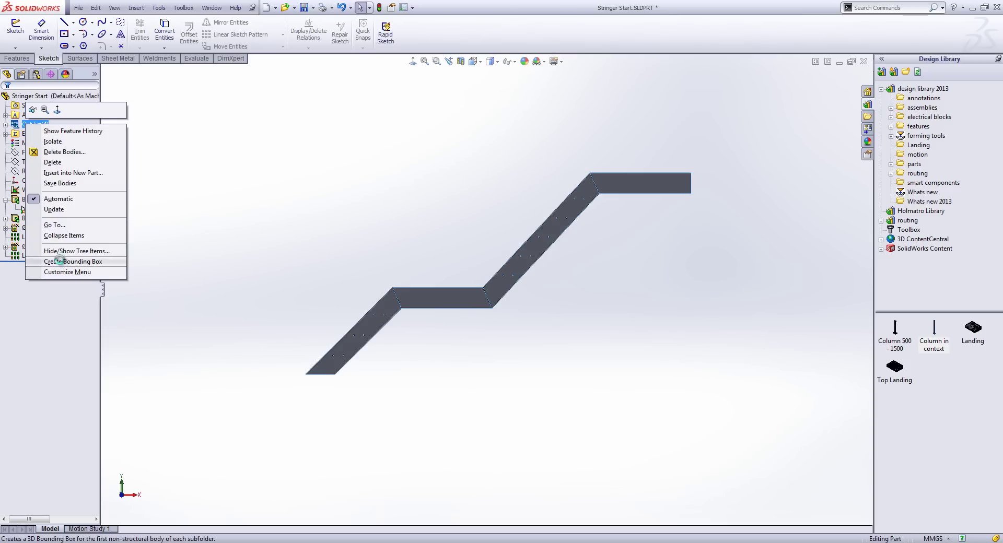
{"action": "left_click", "coordinate": [163, 273]}
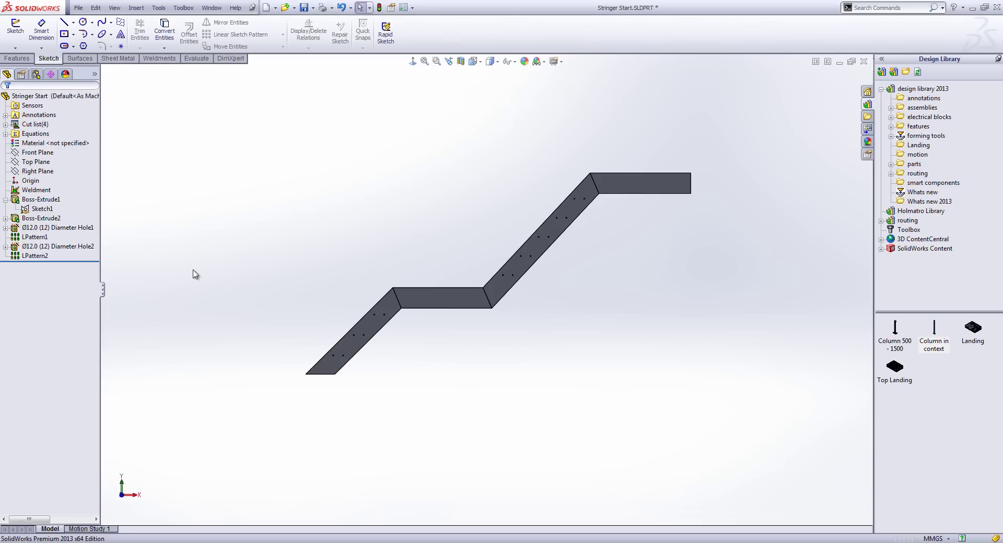
Set the part's custom properties to description "Stringer Detail" and material Plain Carbon Steel
{"action": "left_click", "coordinate": [866, 154]}
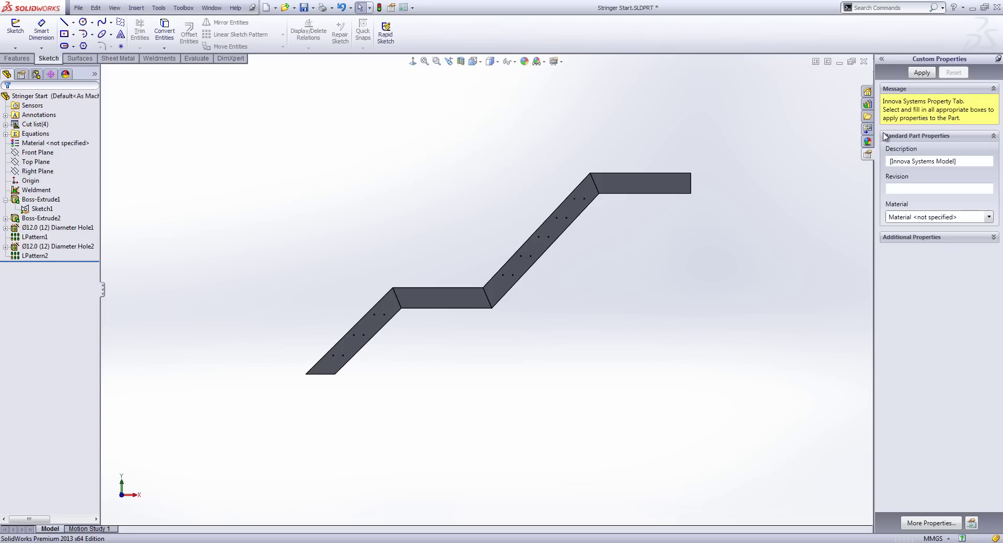
{"action": "left_click", "coordinate": [988, 164]}
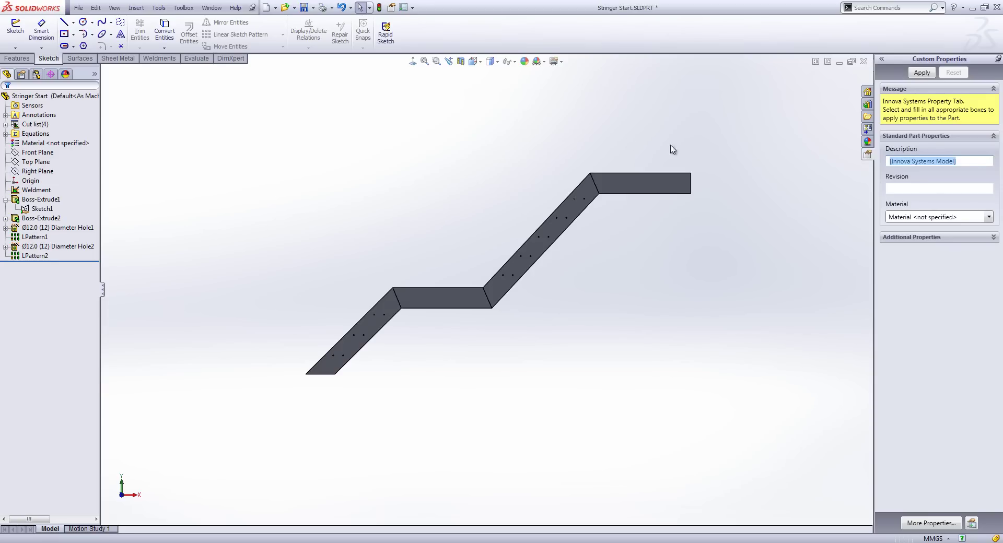
{"action": "type", "text": "Strin"}
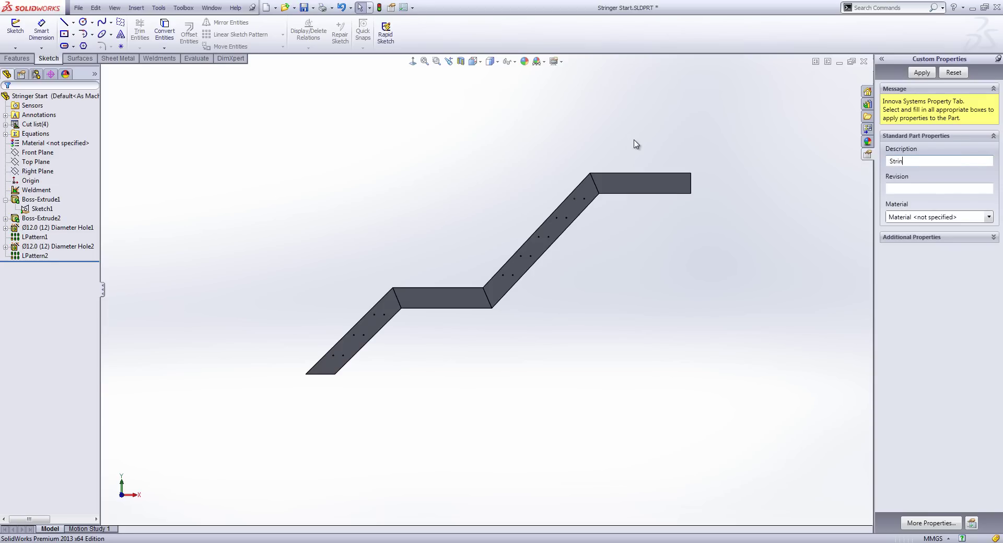
{"action": "type", "text": "ger Deta"}
{"action": "left_click", "coordinate": [988, 218]}
{"action": "left_click", "coordinate": [532, 279]}
Make a drawing from the part with the Innova Systems A3 template and place the front view on the sheet
{"action": "left_click", "coordinate": [78, 7]}
{"action": "left_click", "coordinate": [90, 19]}
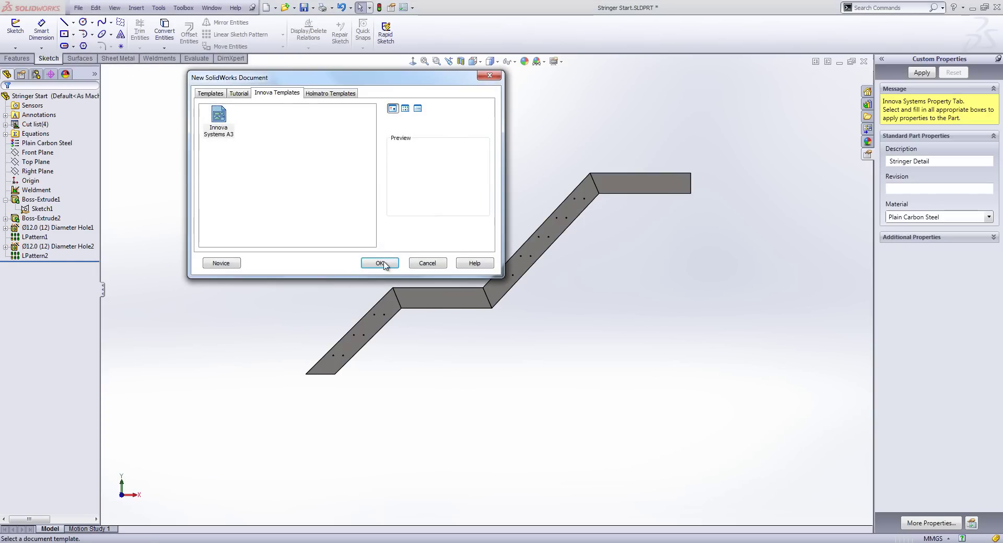
{"action": "left_click", "coordinate": [381, 264]}
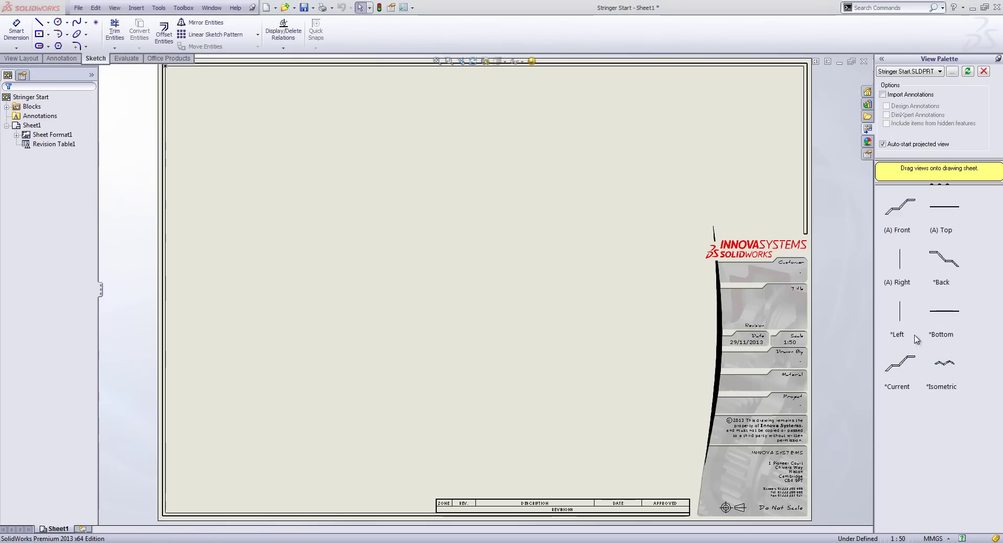
{"action": "left_click_drag", "start_coordinate": [890, 220], "coordinate": [385, 389]}
{"action": "key", "text": "Escape"}
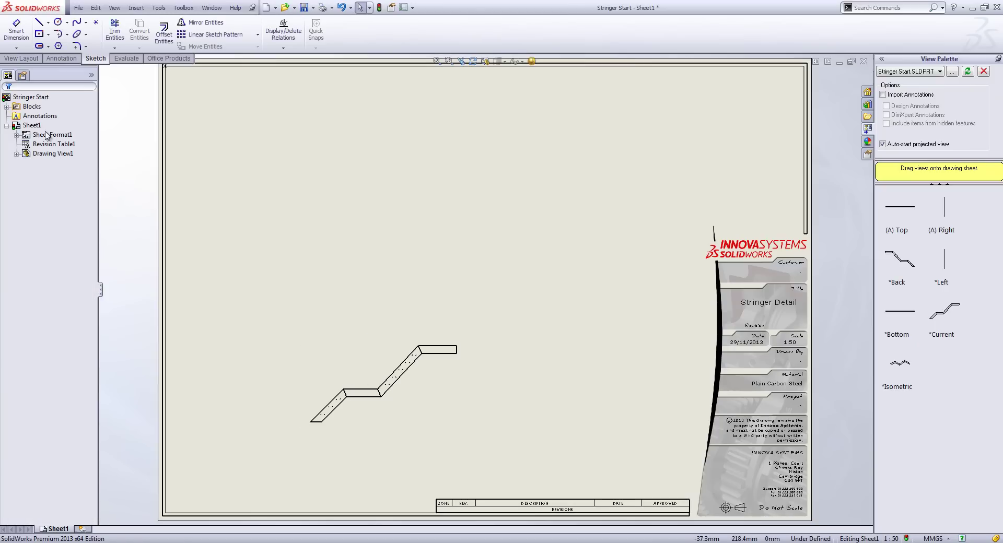
Set the sheet scale to 1:20 and reposition the front view higher on the sheet
{"action": "right_click", "coordinate": [38, 128]}
{"action": "left_click", "coordinate": [73, 208]}
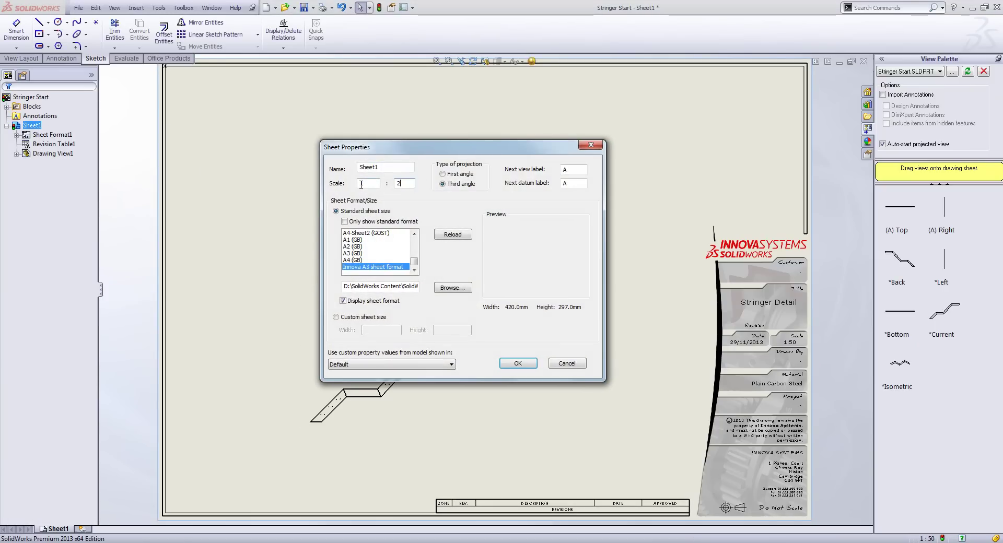
{"action": "left_click", "coordinate": [522, 364]}
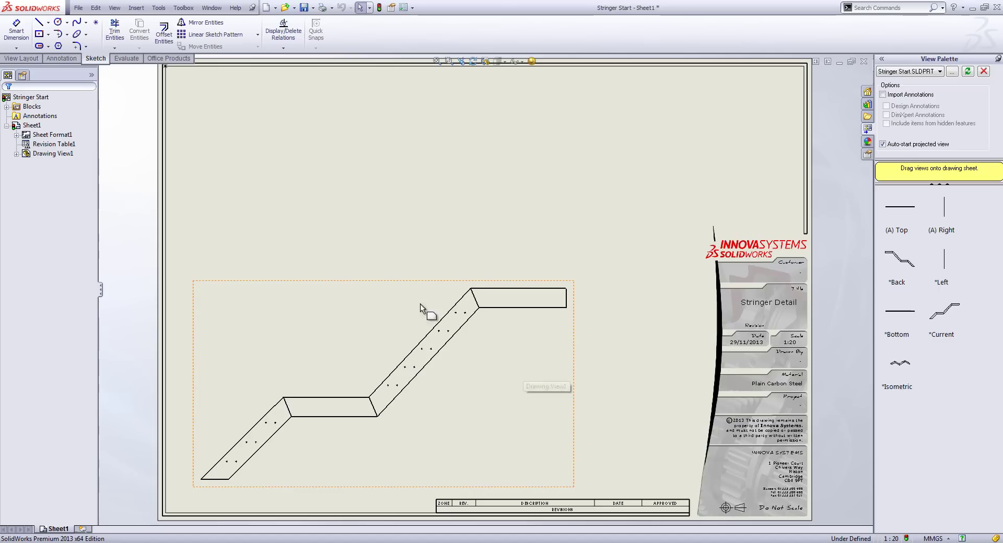
{"action": "left_click_drag", "start_coordinate": [368, 279], "coordinate": [407, 235]}
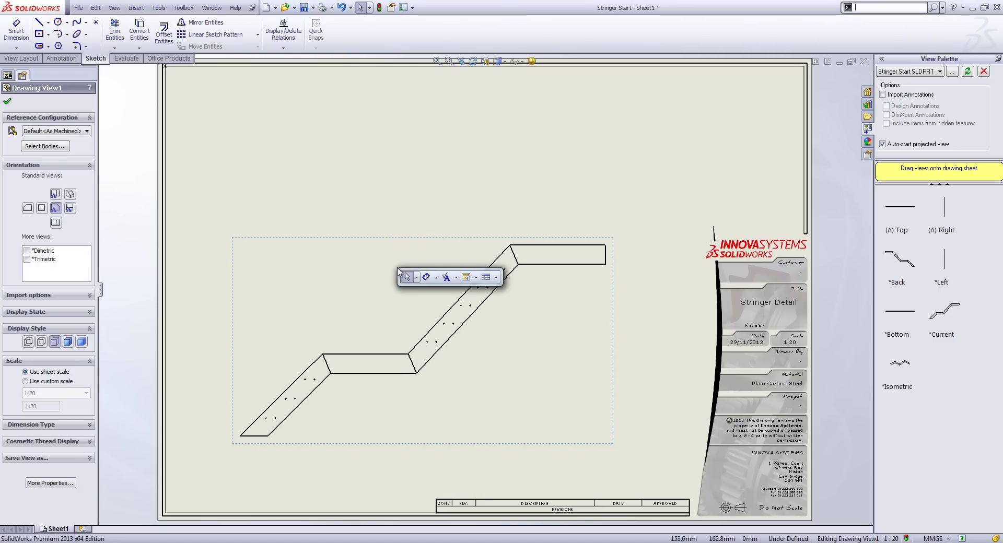
Import the model items from the entire model into the front view
{"action": "left_click", "coordinate": [456, 277]}
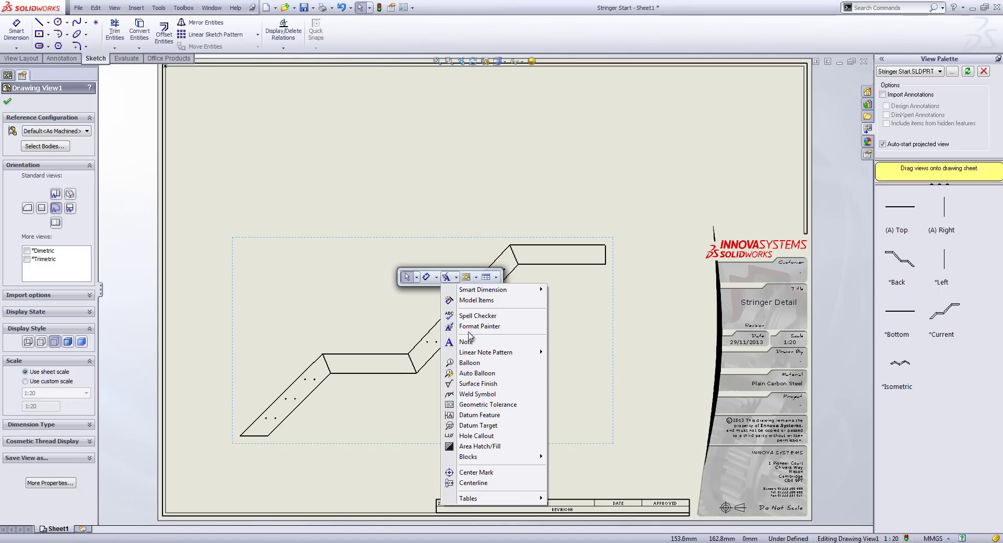
{"action": "left_click", "coordinate": [473, 300]}
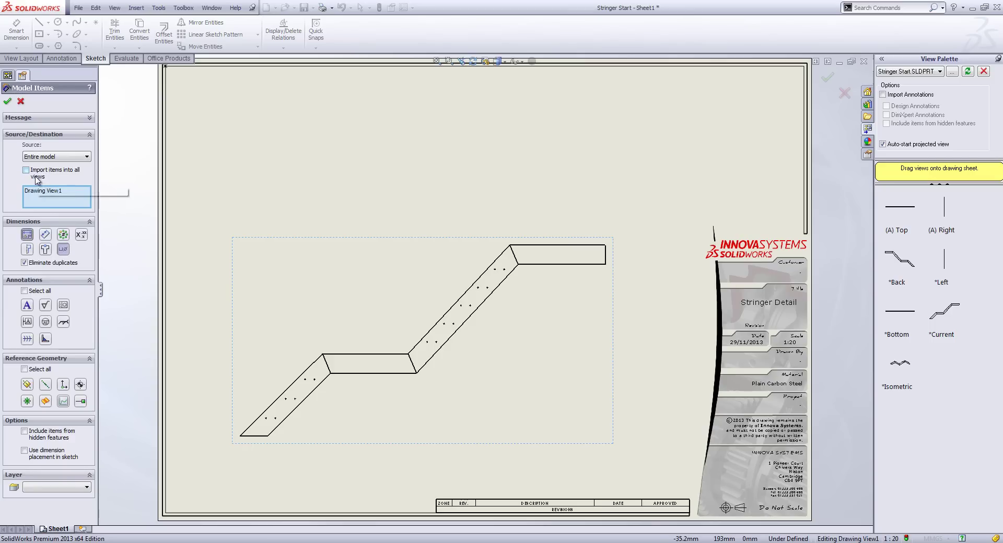
{"action": "left_click", "coordinate": [7, 102]}
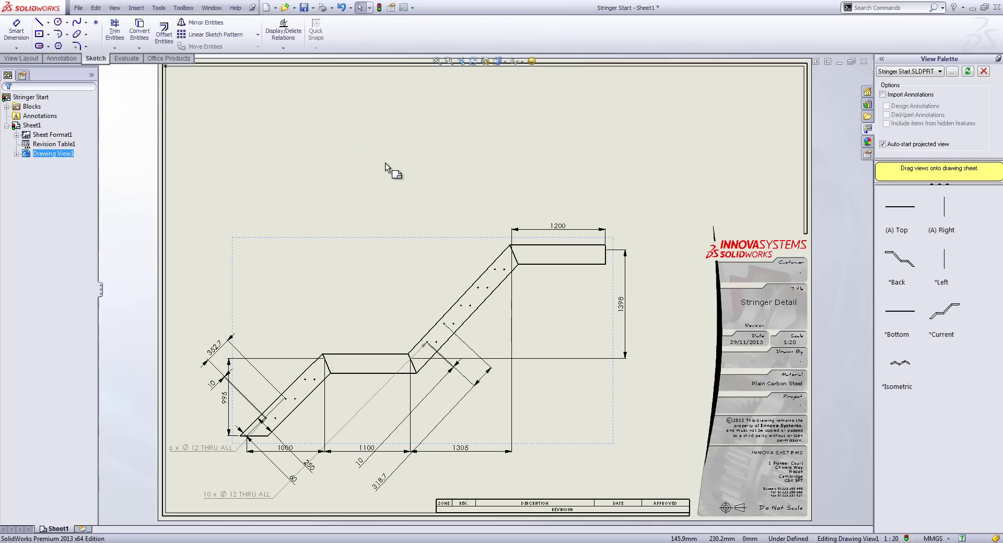
Insert a weldment cut list for the front view and place it above the stringer
{"action": "left_click", "coordinate": [392, 250]}
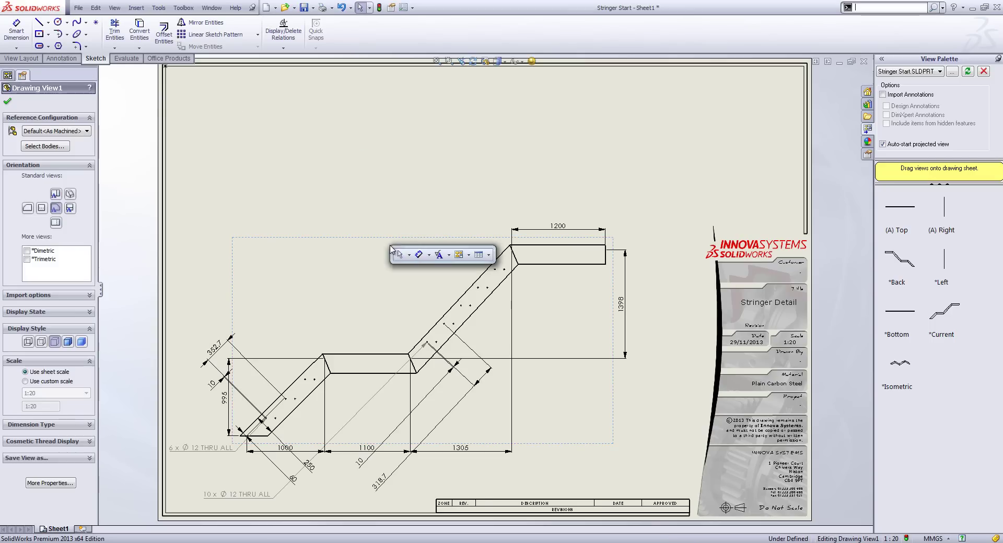
{"action": "left_click", "coordinate": [487, 255]}
{"action": "left_click", "coordinate": [498, 309]}
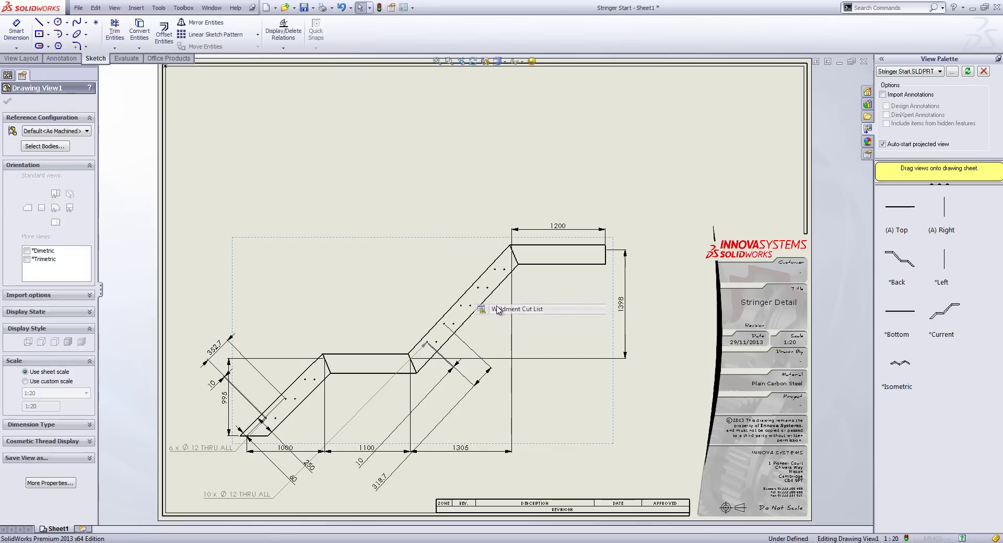
{"action": "left_click", "coordinate": [7, 102]}
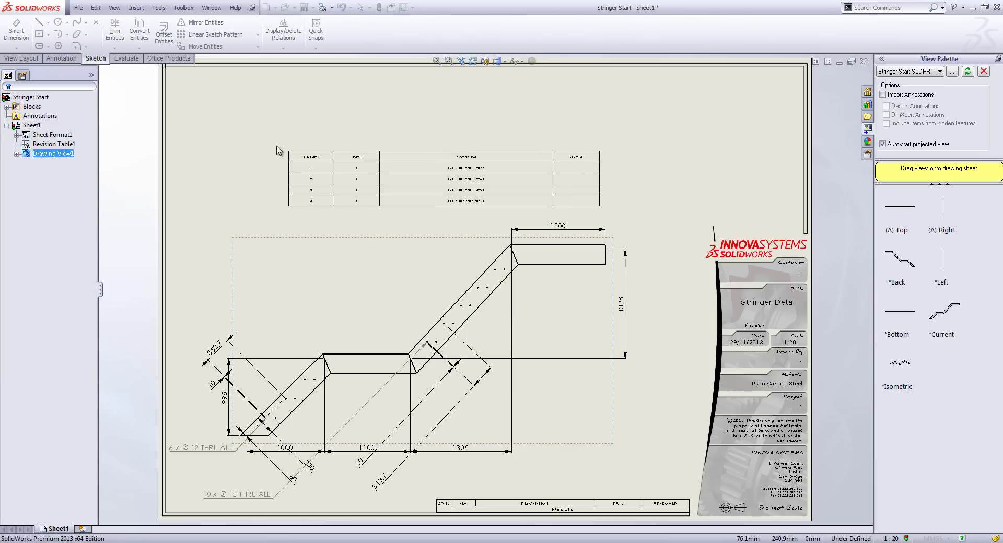
{"action": "left_click", "coordinate": [280, 150]}
Delete the empty LENGTH column from the weldment cut list table
{"action": "scroll", "coordinate": [448, 173], "scroll_direction": "up", "scroll_amount": 5}
{"action": "left_click", "coordinate": [502, 170]}
{"action": "scroll", "coordinate": [463, 191], "scroll_direction": "up", "scroll_amount": 2}
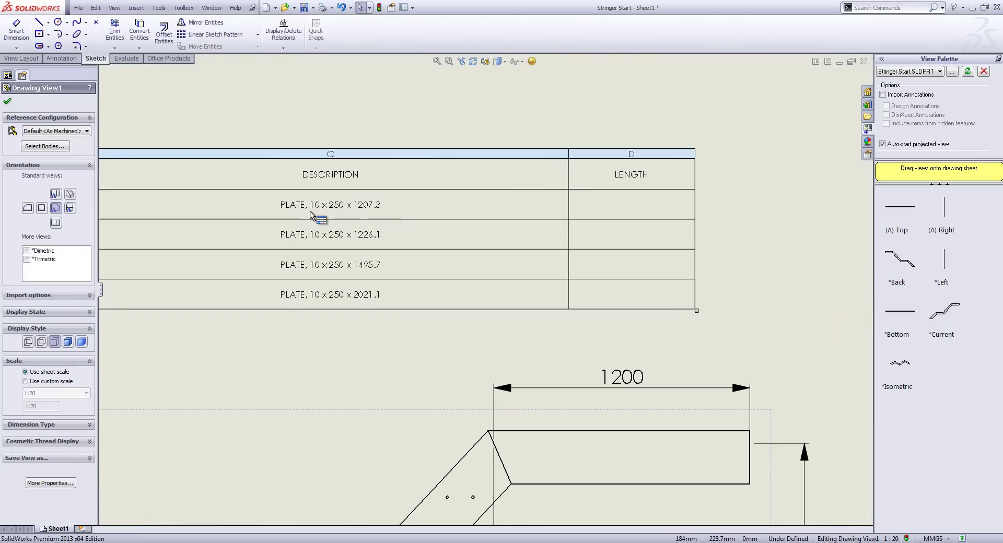
{"action": "left_click", "coordinate": [376, 214]}
{"action": "left_click", "coordinate": [622, 154]}
{"action": "right_click", "coordinate": [624, 157]}
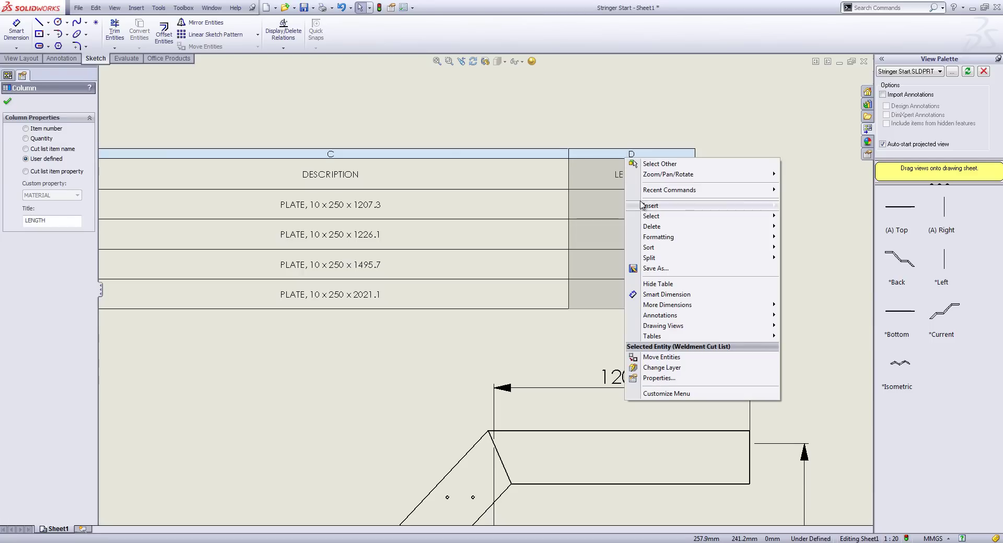
{"action": "left_click", "coordinate": [807, 237]}
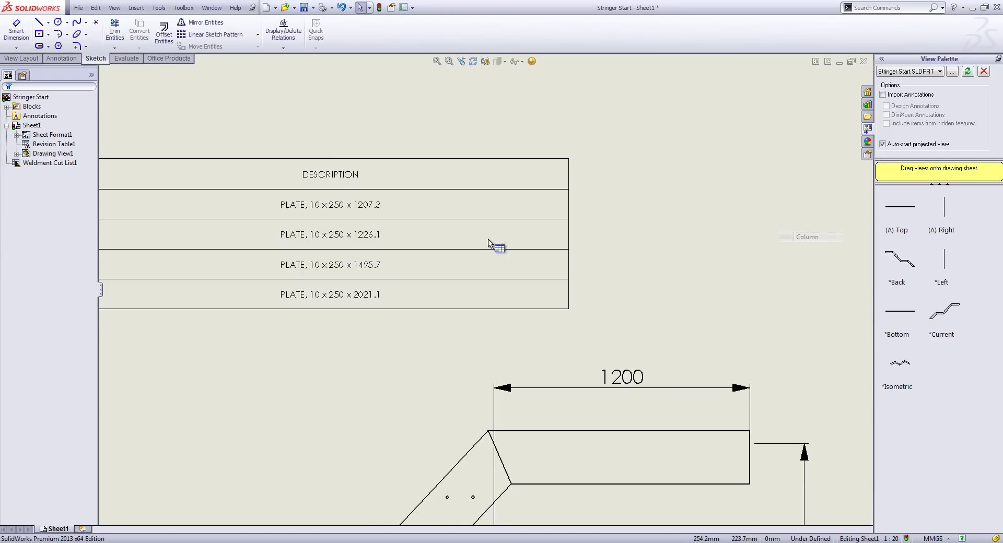
Add auto balloons to the front view with the balloons laid out in a row above the stringer
{"action": "scroll", "coordinate": [384, 351], "scroll_direction": "down", "scroll_amount": 5}
{"action": "left_click", "coordinate": [383, 353]}
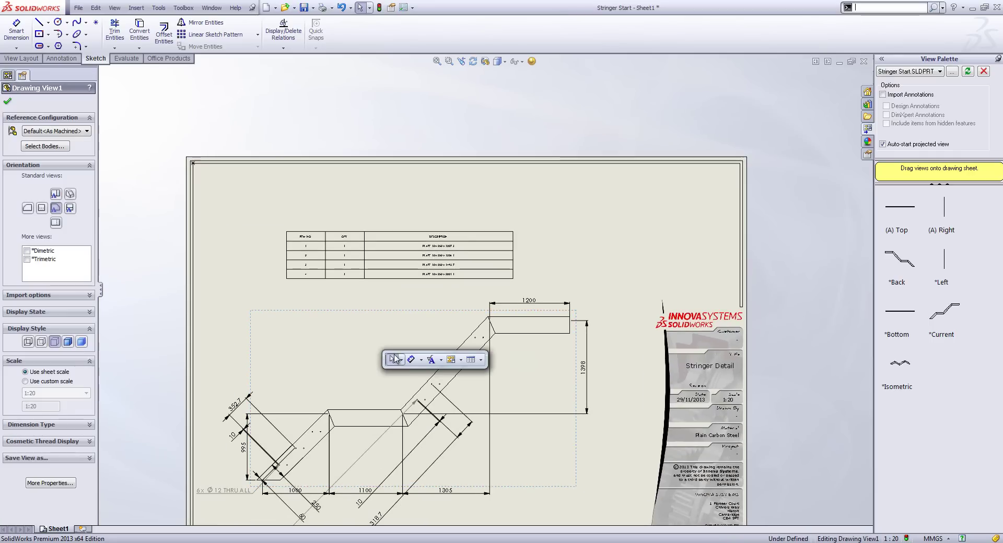
{"action": "right_click", "coordinate": [445, 367]}
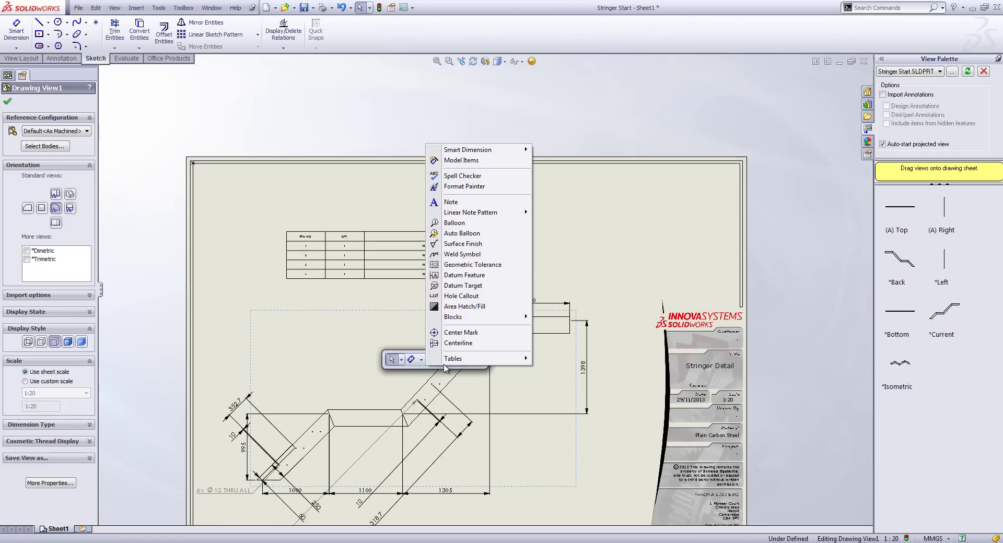
{"action": "left_click", "coordinate": [470, 232]}
{"action": "scroll", "coordinate": [470, 277], "scroll_direction": "down", "scroll_amount": 1}
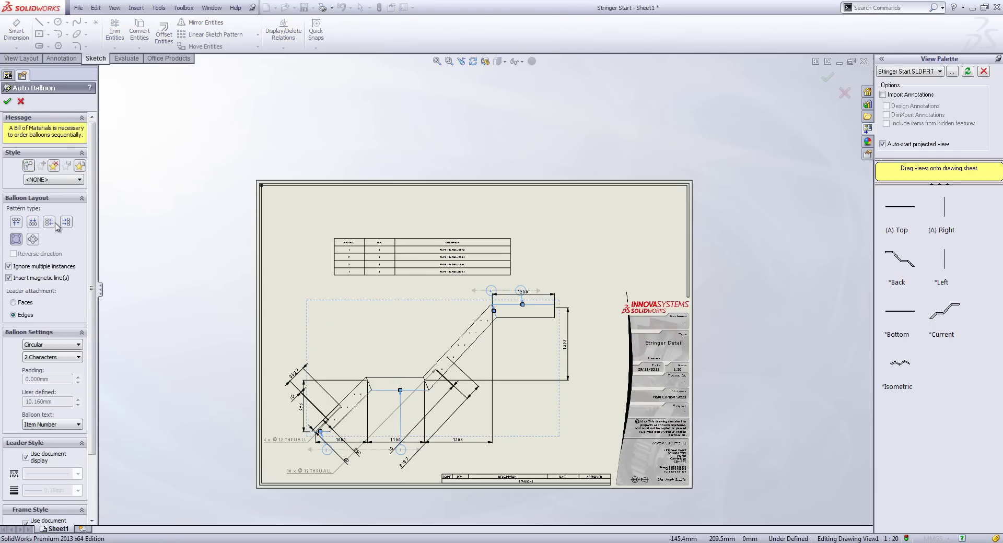
{"action": "left_click", "coordinate": [16, 222]}
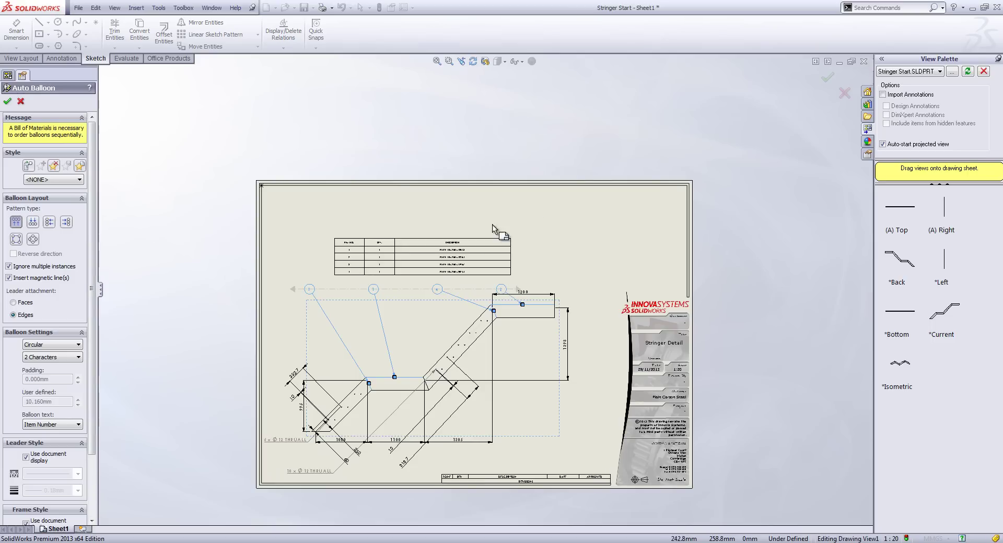
{"action": "left_click", "coordinate": [9, 100]}
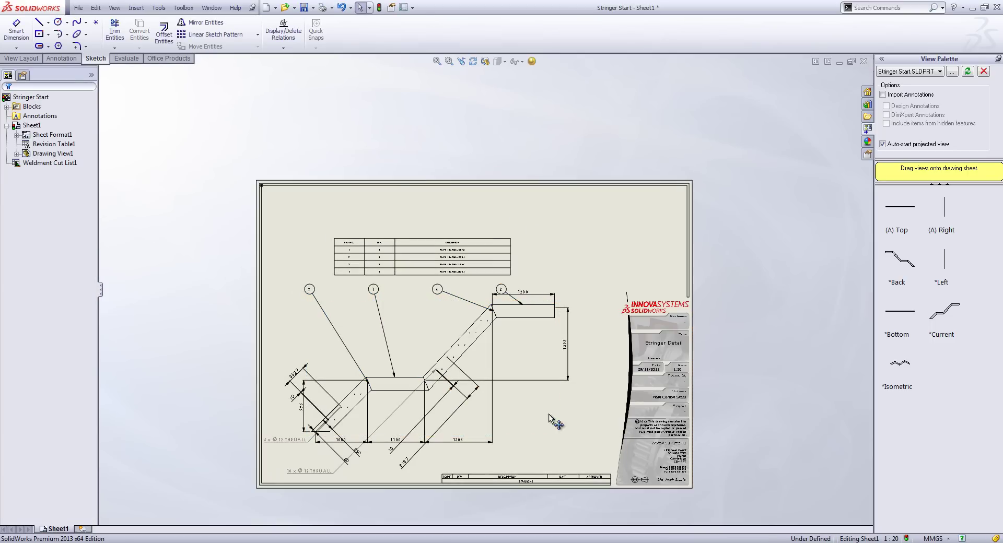
Add a second drawing sheet and place the stringer's back view on it
{"action": "scroll", "coordinate": [540, 410], "scroll_direction": "down", "scroll_amount": 2}
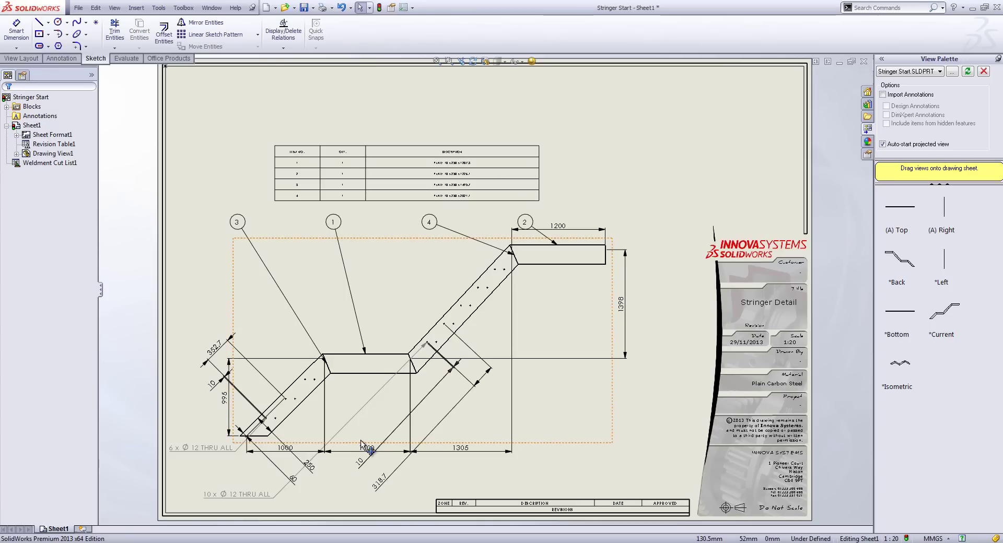
{"action": "left_click", "coordinate": [82, 529]}
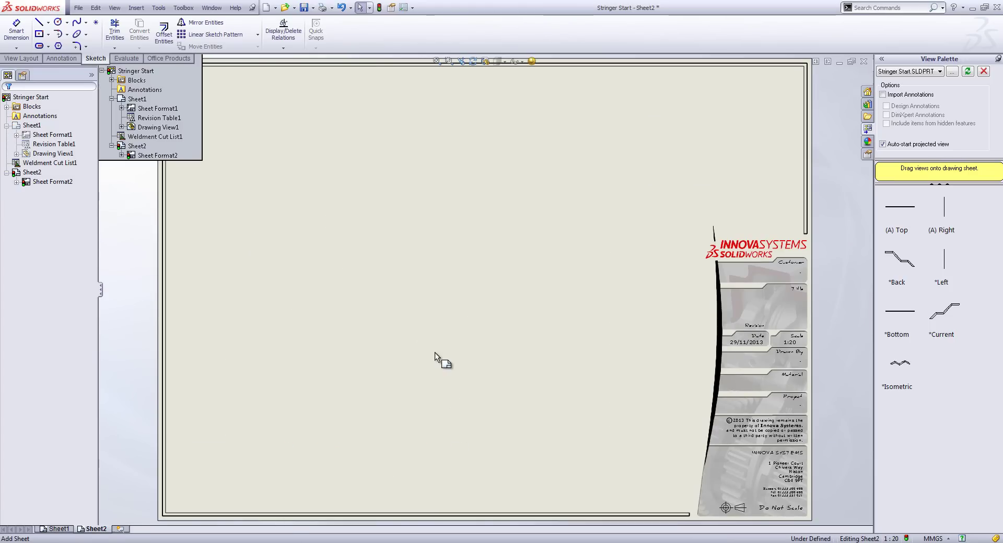
{"action": "mouse_move", "coordinate": [900, 260]}
{"action": "left_mouse_down"}
{"action": "mouse_move", "coordinate": [721, 339]}
{"action": "mouse_move", "coordinate": [443, 296]}
{"action": "left_mouse_up"}
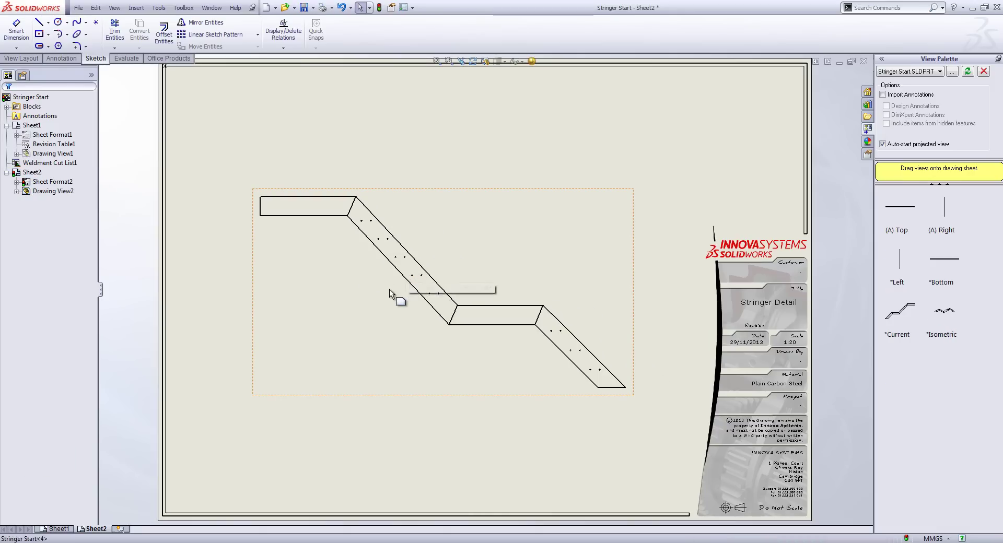
Limit the back view on the second sheet to the stringer's longer upper sloping flight body
{"action": "left_click", "coordinate": [58, 149]}
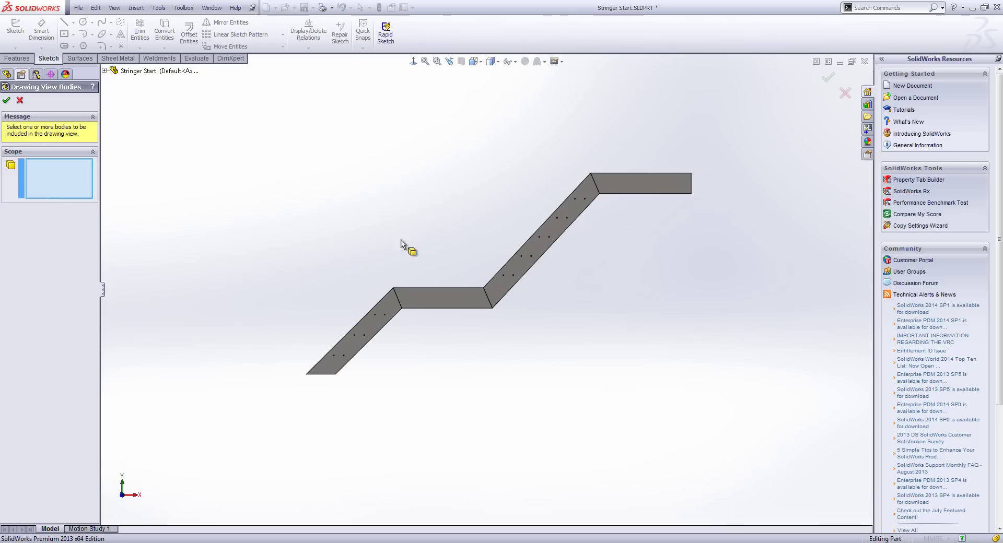
{"action": "left_click", "coordinate": [509, 265]}
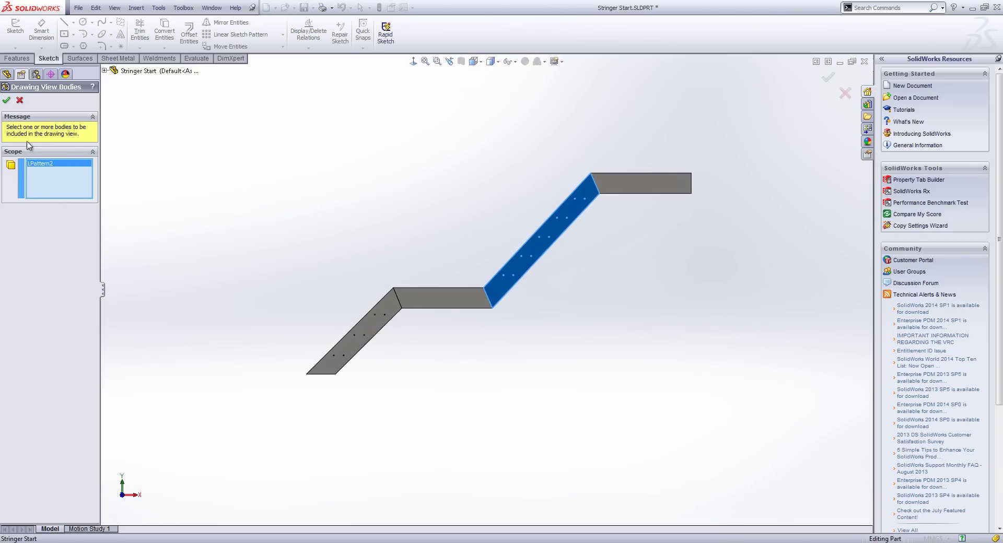
{"action": "left_click", "coordinate": [7, 101]}
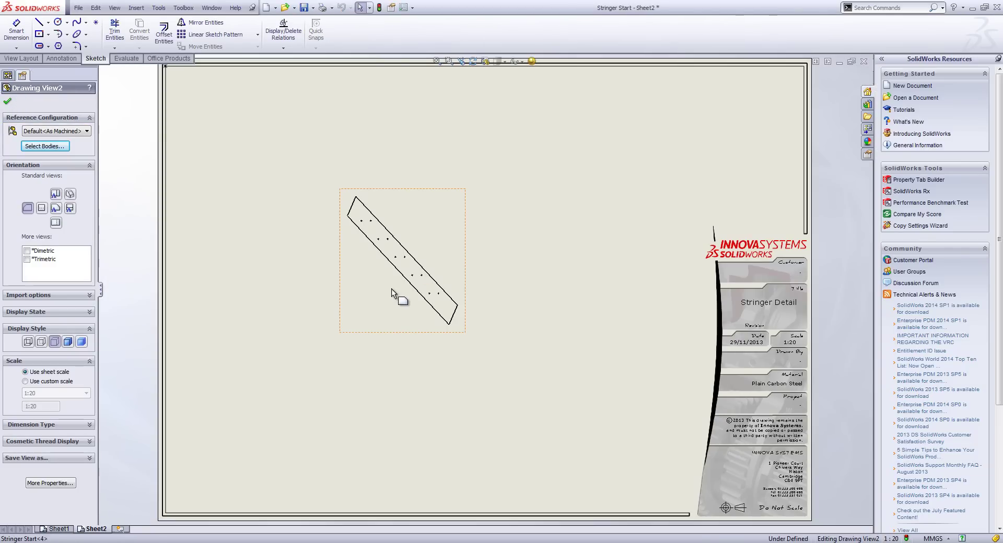
Give the flight body view a custom scale of 1:10
{"action": "left_click", "coordinate": [25, 381]}
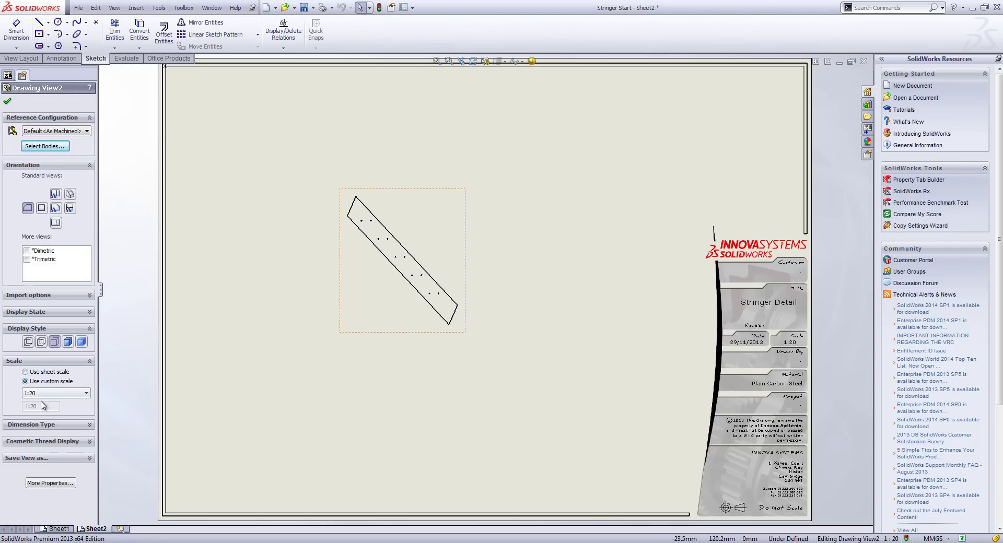
{"action": "left_click", "coordinate": [45, 393]}
{"action": "left_click", "coordinate": [42, 430]}
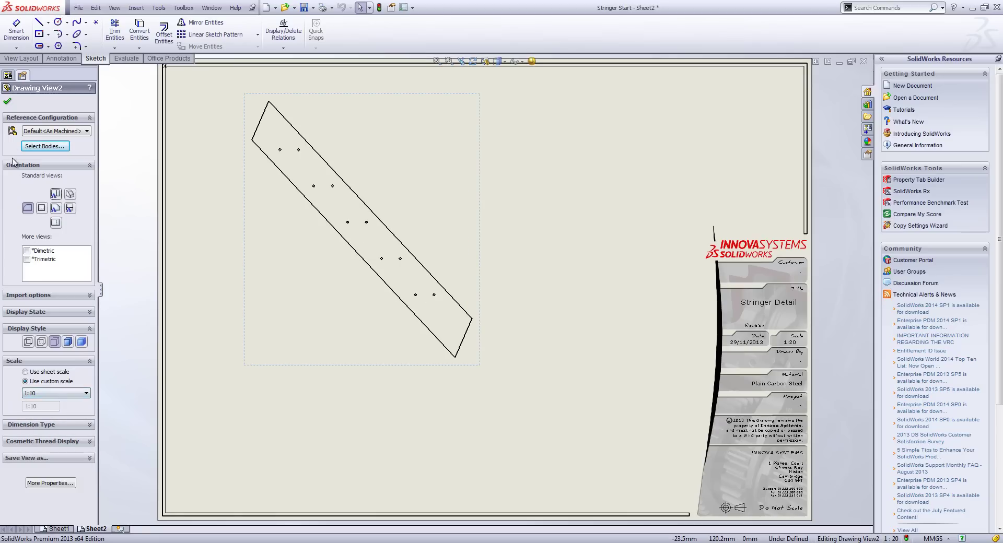
{"action": "left_click", "coordinate": [8, 103]}
Align the view with the flight's upper long edge horizontal and move it to the middle of the free sheet area
{"action": "left_click", "coordinate": [338, 175]}
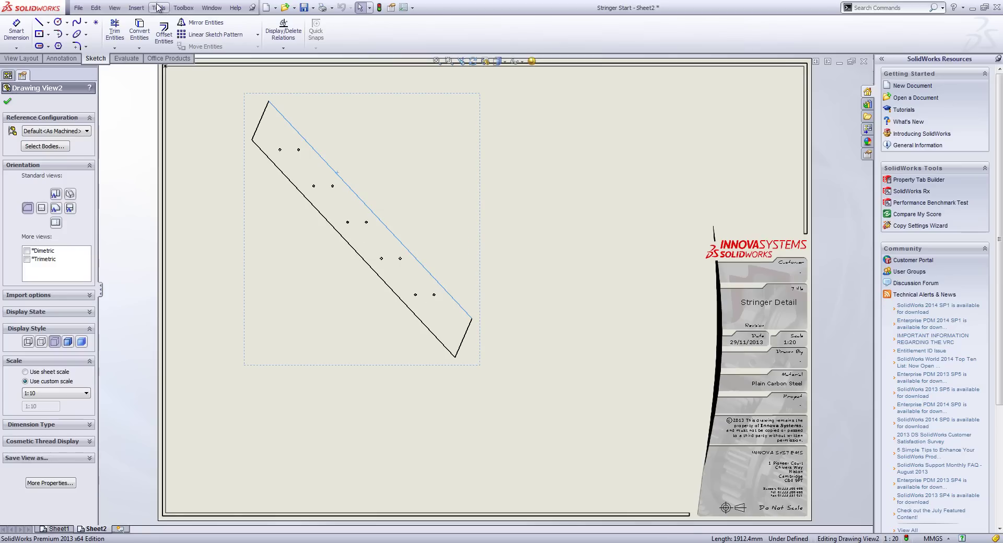
{"action": "left_click", "coordinate": [157, 8]}
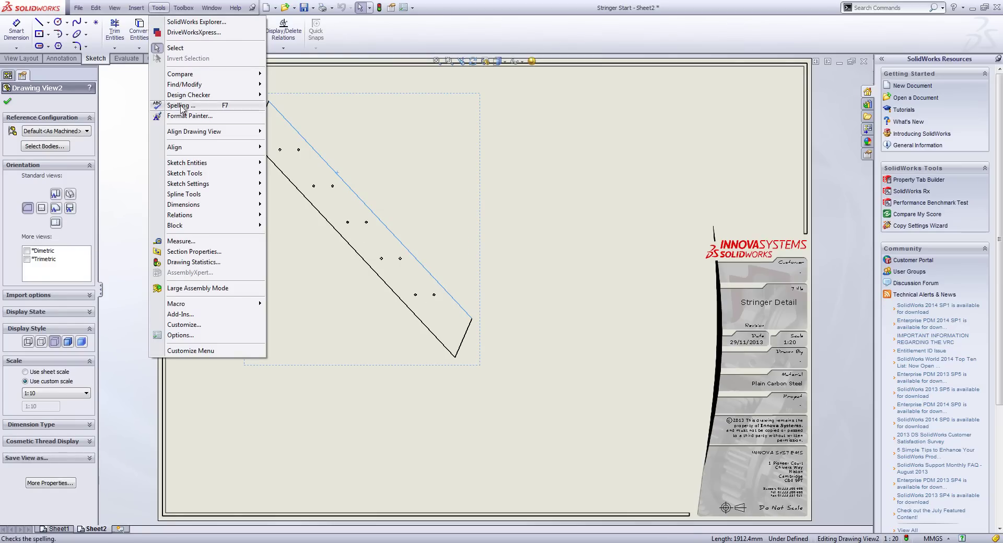
{"action": "mouse_move", "coordinate": [182, 134]}
{"action": "left_click", "coordinate": [304, 131]}
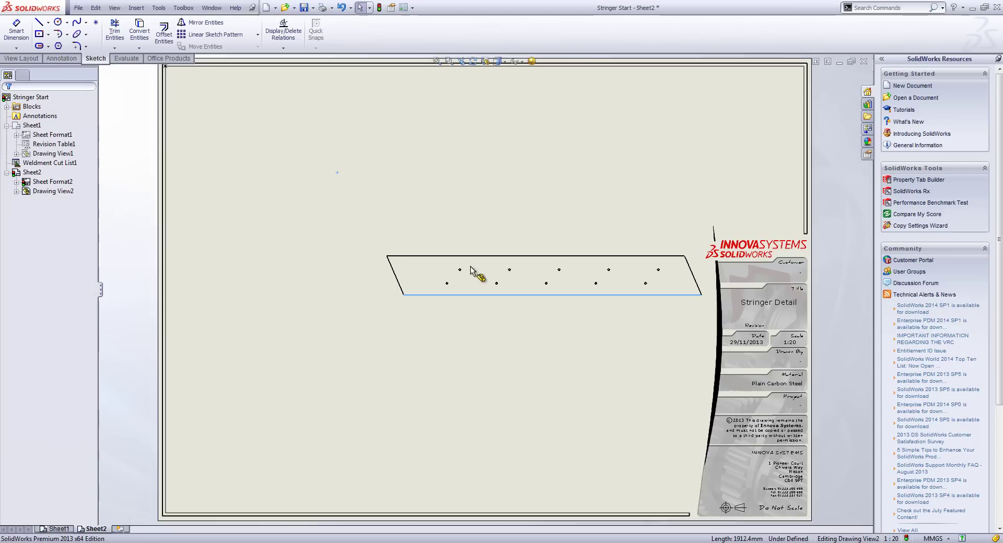
{"action": "mouse_move", "coordinate": [370, 361]}
{"action": "left_mouse_down"}
{"action": "mouse_move", "coordinate": [246, 342]}
{"action": "mouse_move", "coordinate": [253, 347]}
{"action": "left_mouse_up"}
Dimension the flight's length above its upper edge and its plate width beside the slanted end
{"action": "left_click", "coordinate": [343, 326]}
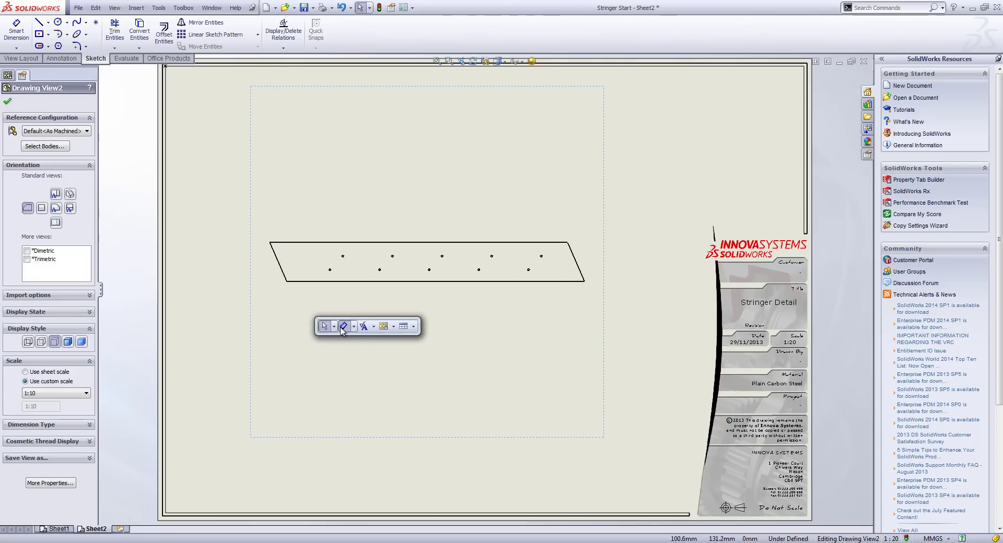
{"action": "left_click", "coordinate": [347, 242]}
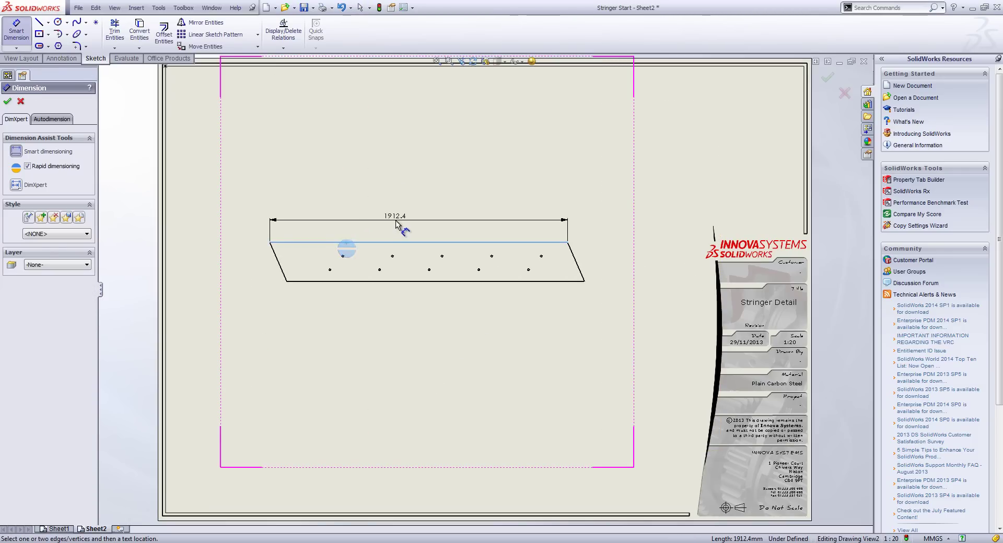
{"action": "left_click", "coordinate": [345, 225]}
{"action": "left_click", "coordinate": [295, 281]}
{"action": "left_click", "coordinate": [298, 242]}
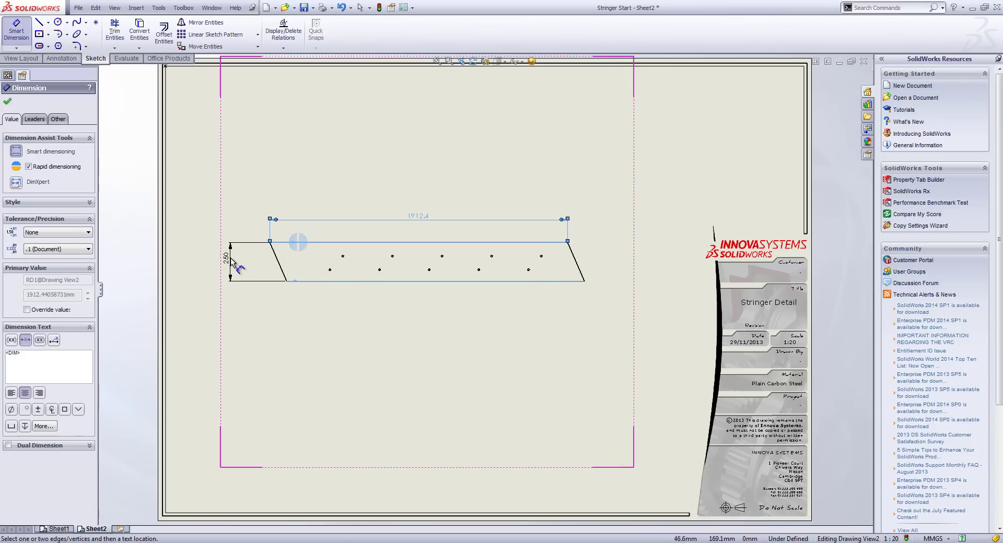
{"action": "left_click", "coordinate": [230, 261]}
Dimension the acute angle between the flight's lower edge and its slanted end, placing it below the plate
{"action": "left_click", "coordinate": [309, 281]}
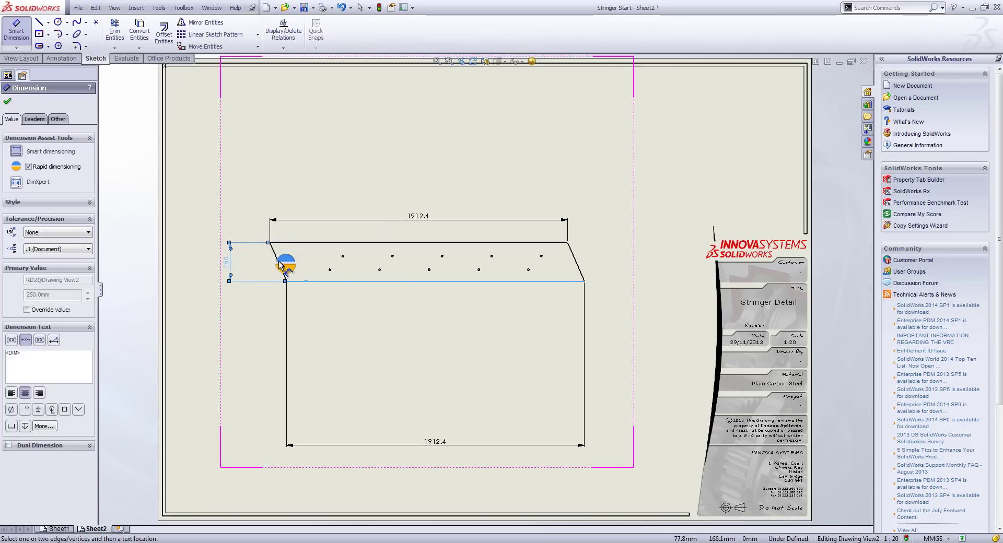
{"action": "left_click", "coordinate": [277, 261]}
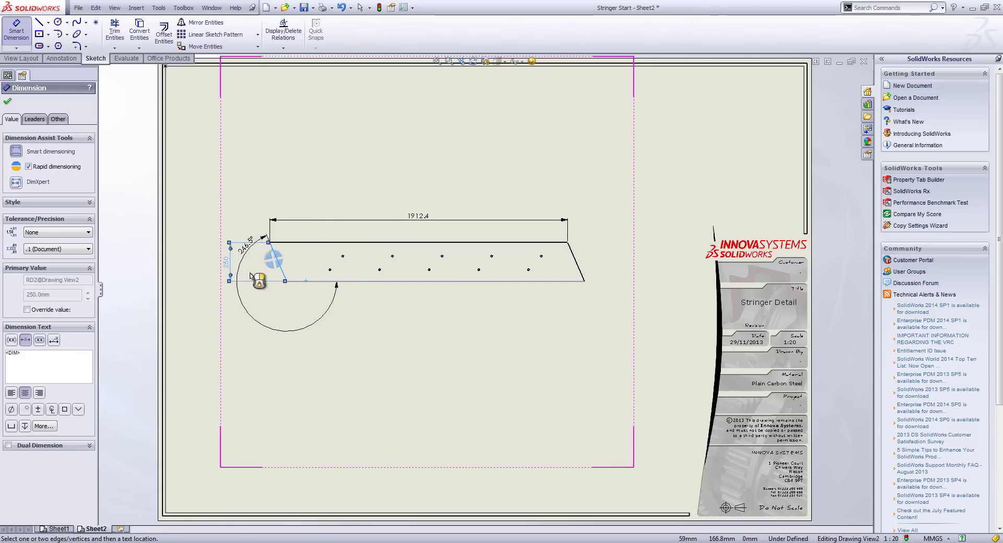
{"action": "left_click", "coordinate": [333, 302]}
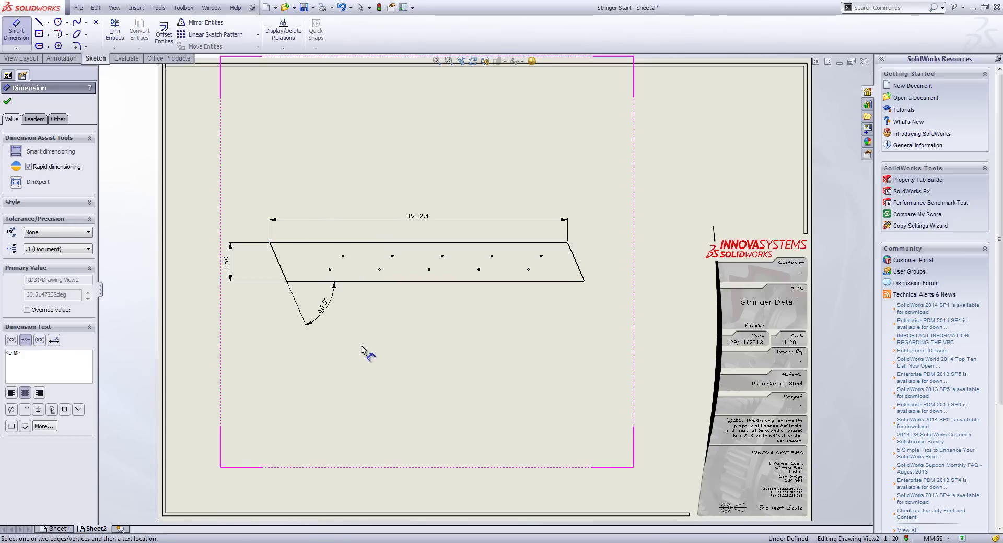
{"action": "key", "text": "Escape"}
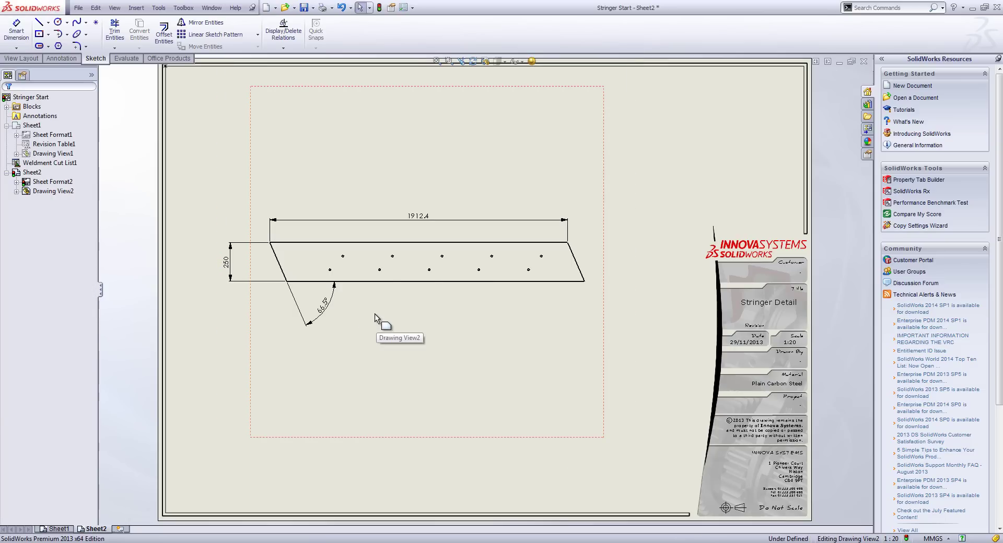
Insert a hole table for the flight's face with its upper slanted-end corner as origin, and place it below the view
{"action": "left_click", "coordinate": [375, 314]}
{"action": "key", "text": "s"}
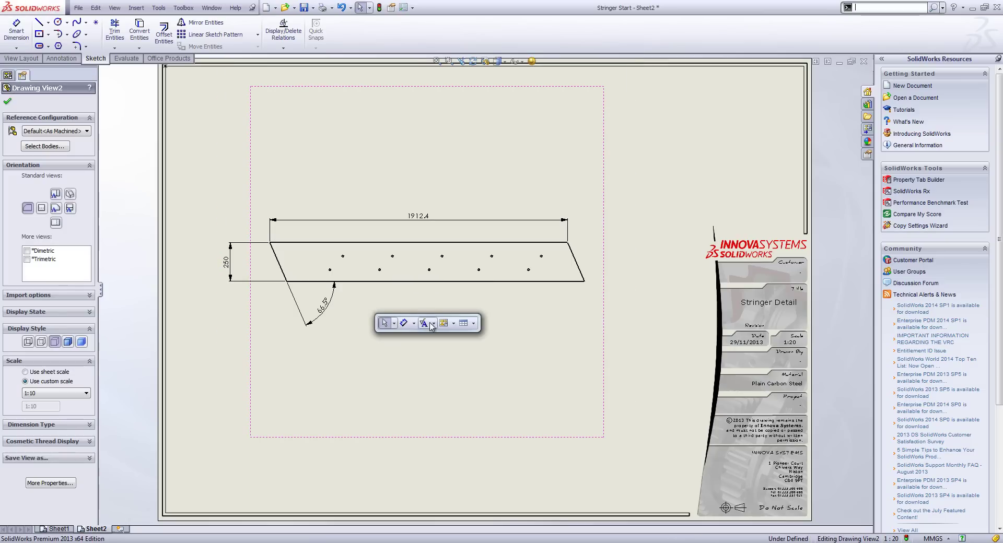
{"action": "left_click", "coordinate": [473, 323]}
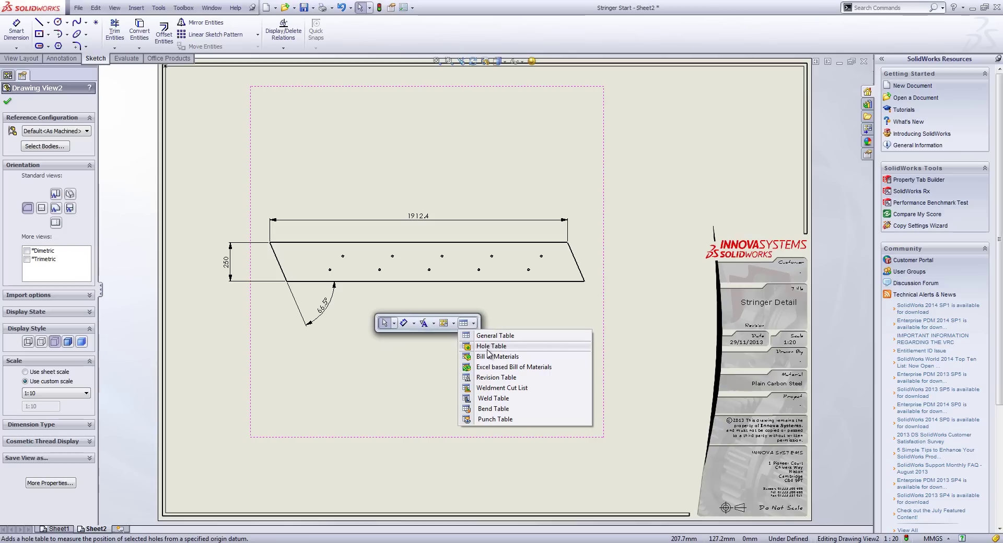
{"action": "left_click", "coordinate": [489, 347]}
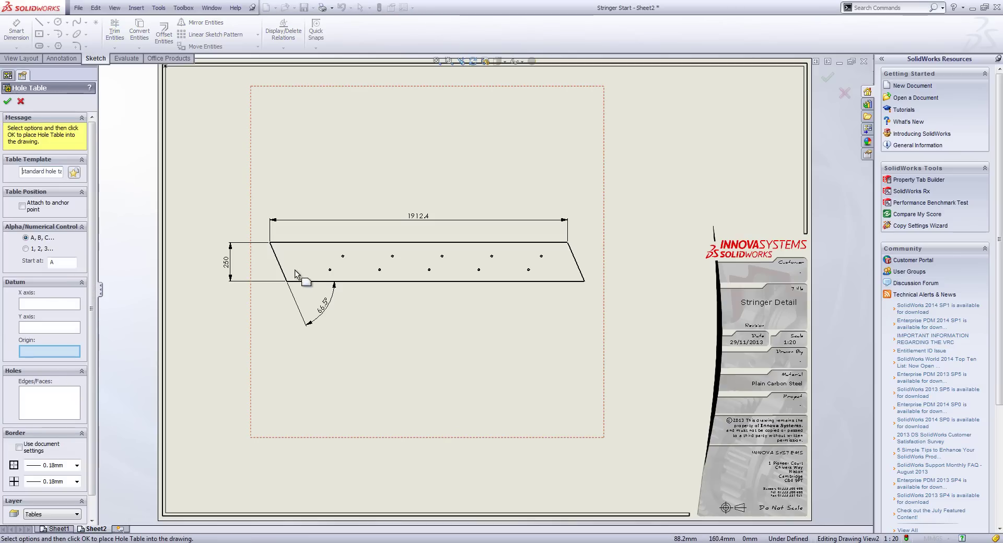
{"action": "left_click", "coordinate": [270, 243]}
{"action": "left_click", "coordinate": [309, 263]}
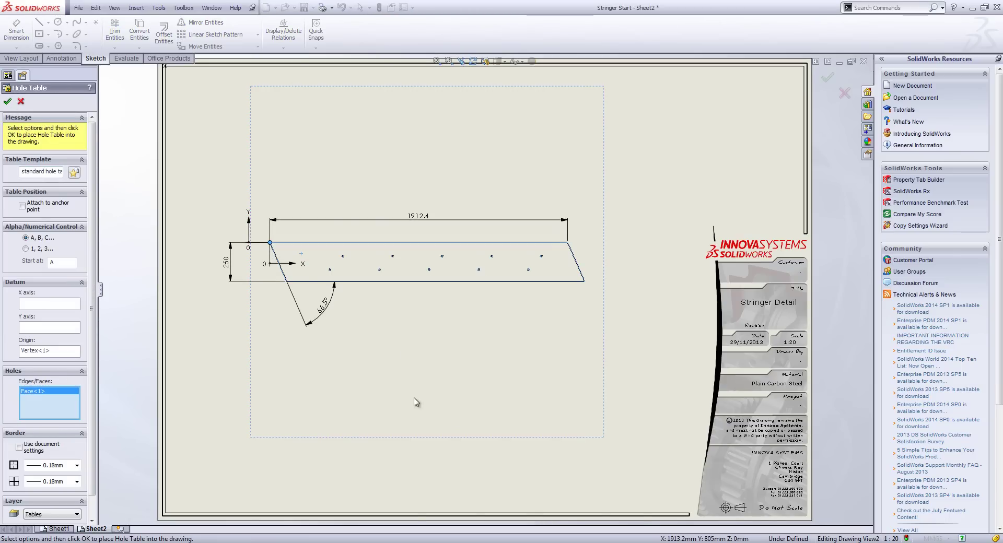
{"action": "key", "text": "Return"}
{"action": "left_click", "coordinate": [342, 331]}
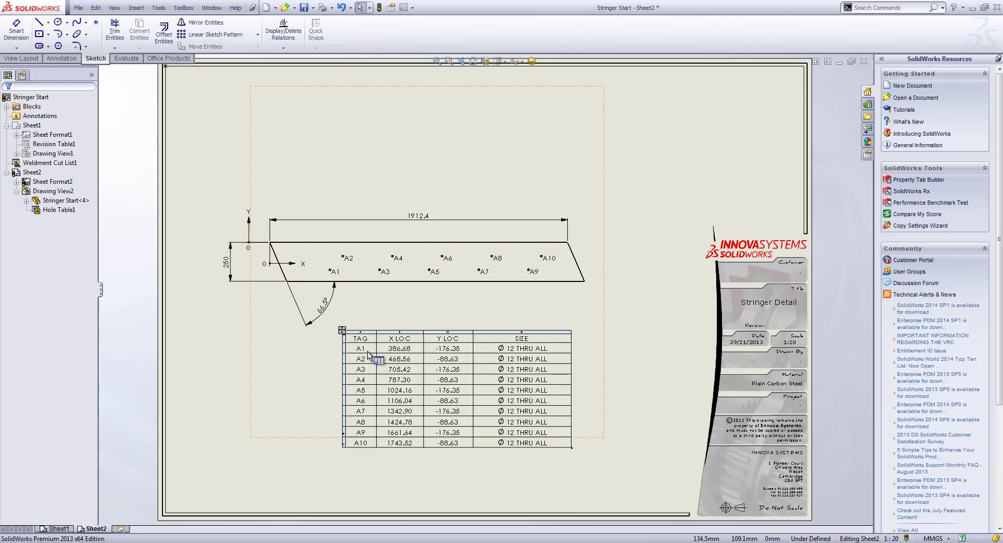
Combine same sizes in the hole table so identical holes share one size cell
{"action": "scroll", "coordinate": [369, 355], "scroll_direction": "down", "scroll_amount": 1}
{"action": "left_click", "coordinate": [346, 337]}
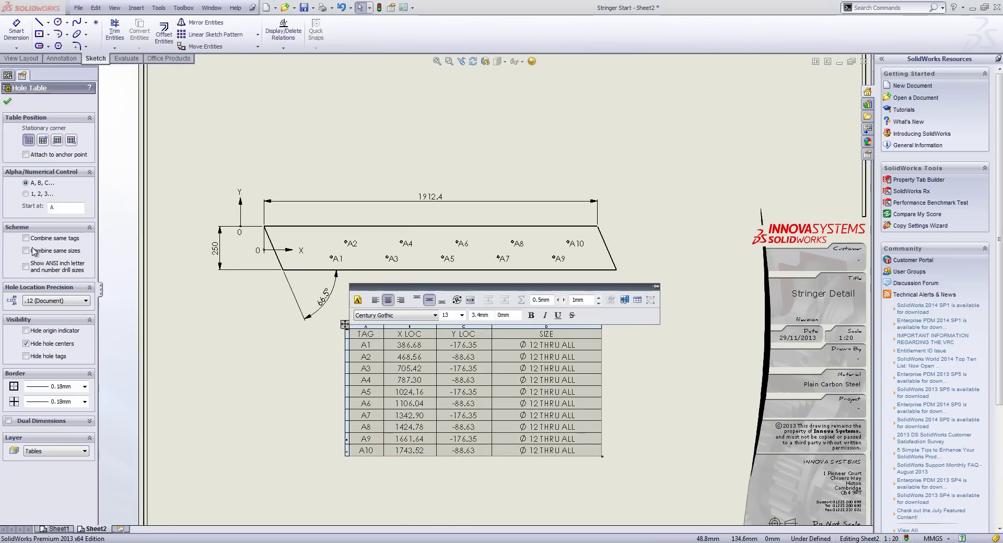
{"action": "left_click", "coordinate": [26, 251]}
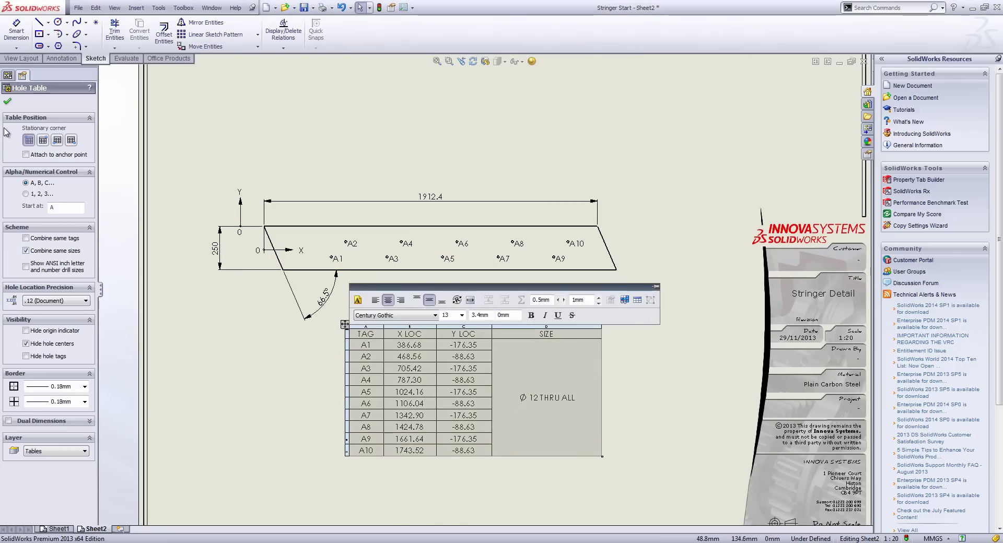
{"action": "left_click", "coordinate": [8, 103]}
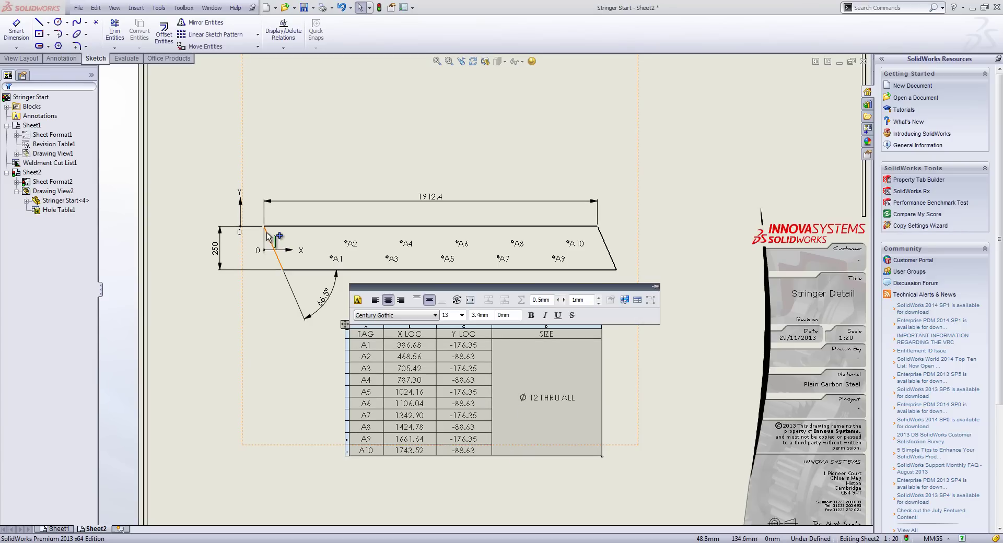
{"action": "left_click", "coordinate": [651, 195]}
Close all open documents
{"action": "key", "text": "f"}
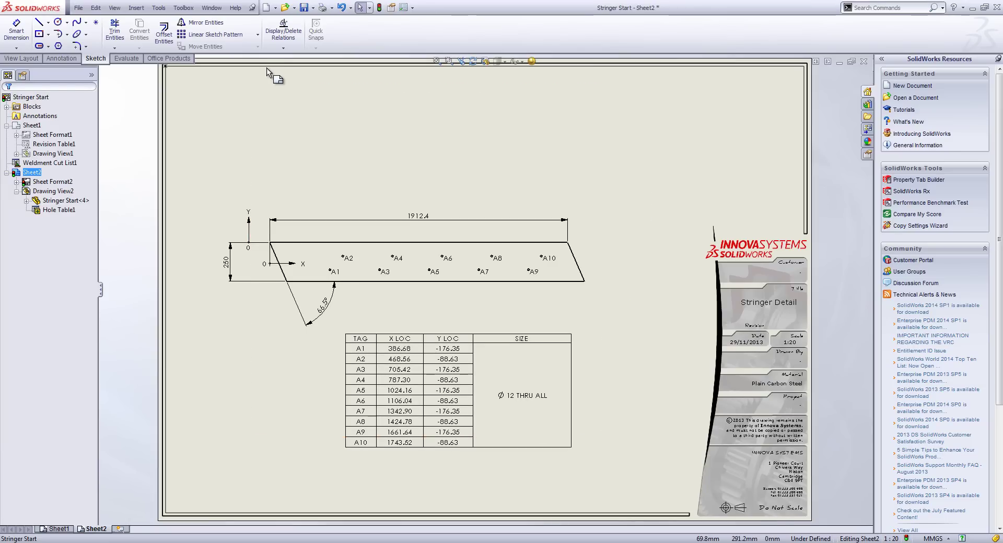
{"action": "left_click", "coordinate": [212, 7]}
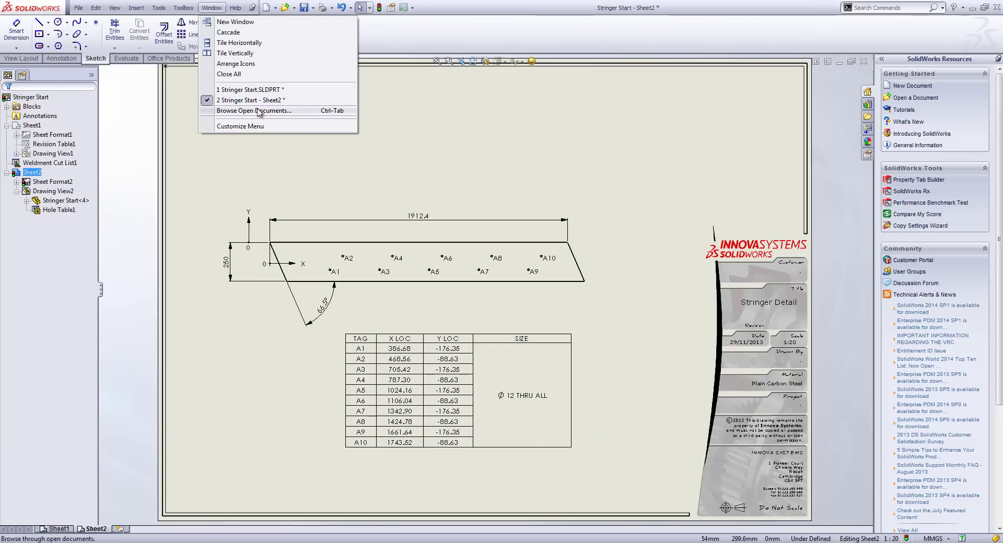
{"action": "left_click", "coordinate": [230, 74]}
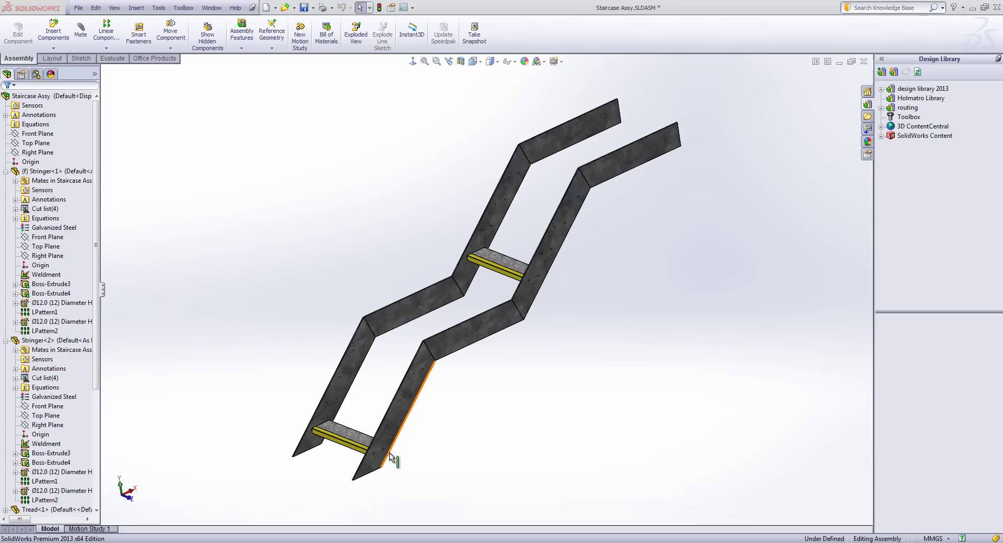
Pattern the lowest tread with its screws and nuts as a feature-driven component pattern, using the lower flight's hole pattern LPattern1 of the stringer
{"action": "scroll", "coordinate": [392, 454], "scroll_direction": "down", "scroll_amount": 3}
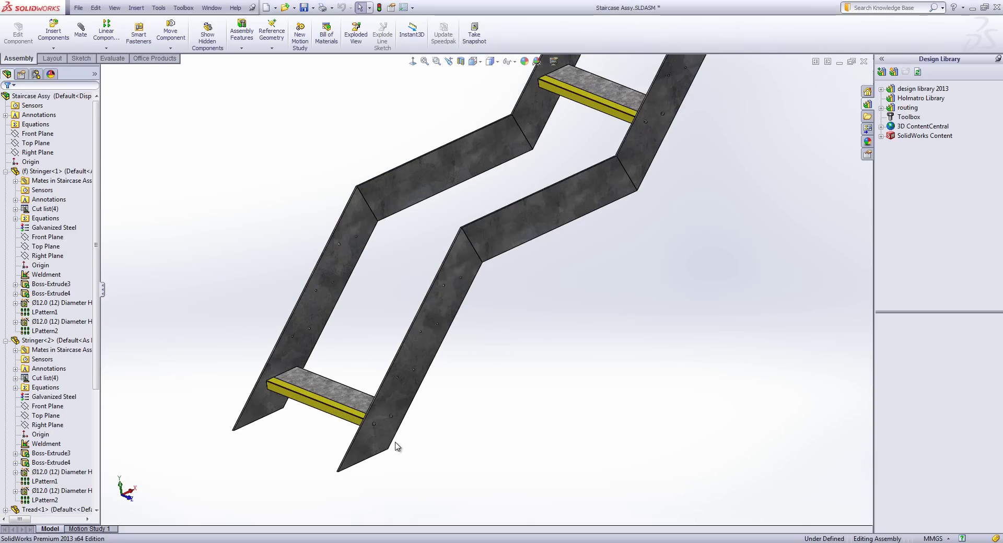
{"action": "scroll", "coordinate": [370, 469], "scroll_direction": "down", "scroll_amount": 2}
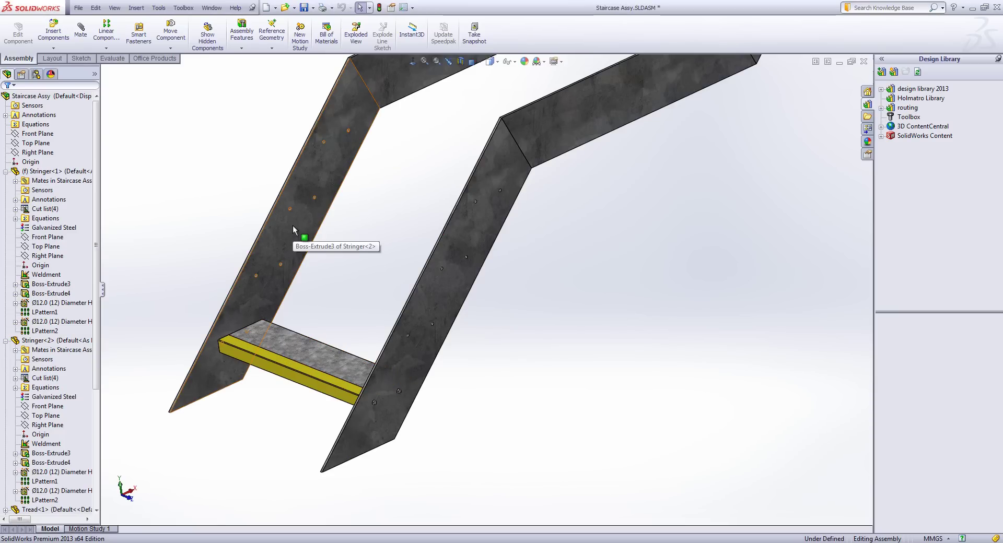
{"action": "scroll", "coordinate": [413, 334], "scroll_direction": "down", "scroll_amount": 1}
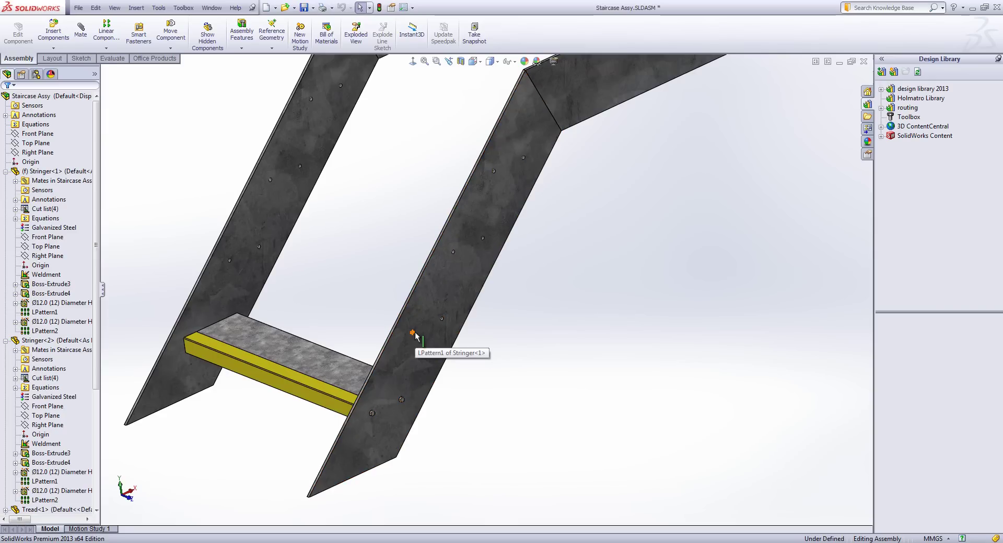
{"action": "scroll", "coordinate": [416, 336], "scroll_direction": "up", "scroll_amount": 1}
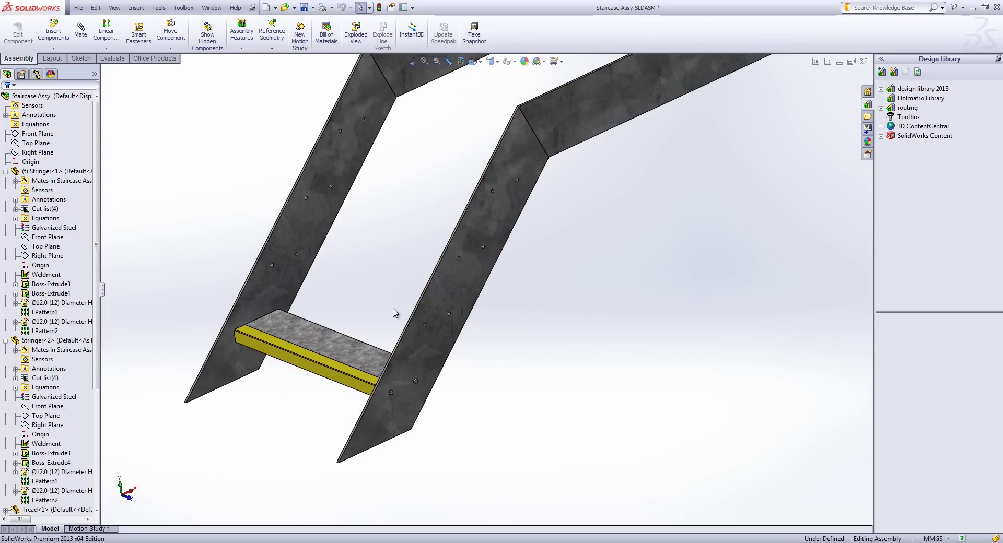
{"action": "left_click_drag", "start_coordinate": [165, 236], "coordinate": [497, 427]}
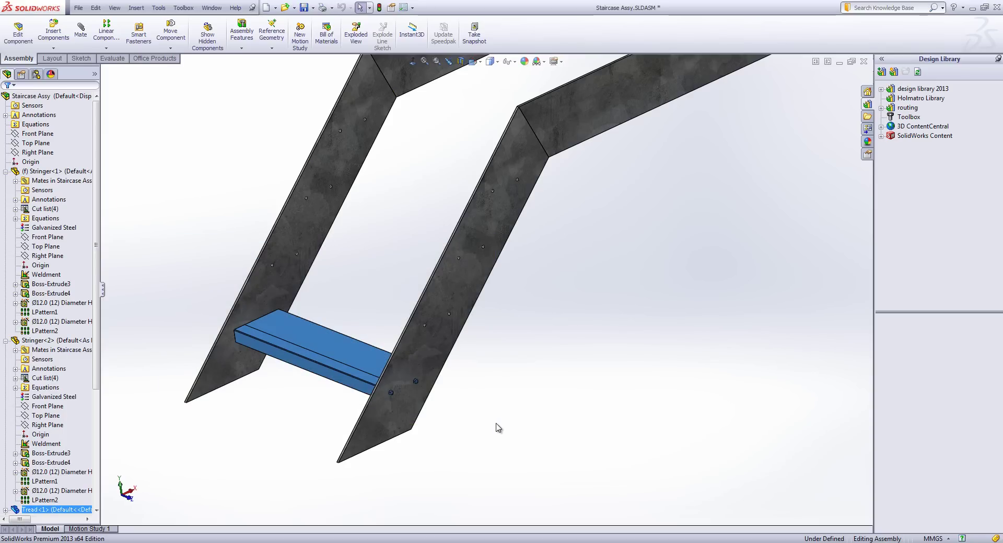
{"action": "left_click", "coordinate": [106, 48]}
{"action": "left_click", "coordinate": [120, 77]}
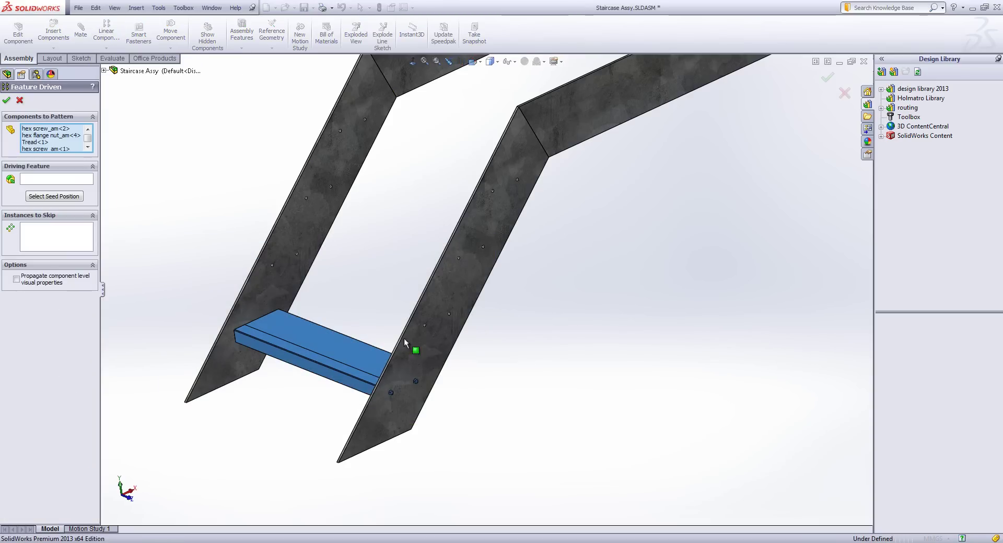
{"action": "left_click", "coordinate": [71, 180]}
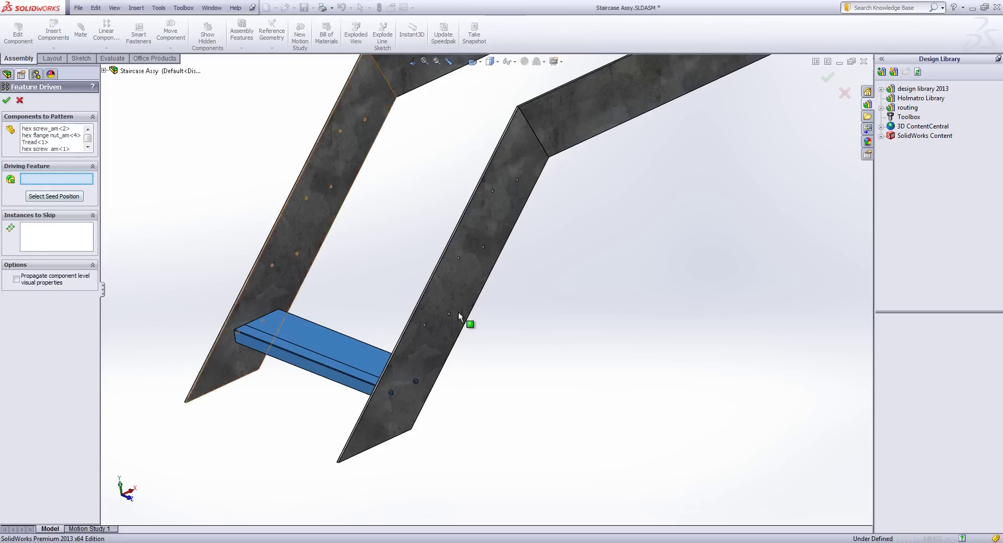
{"action": "key", "text": "g"}
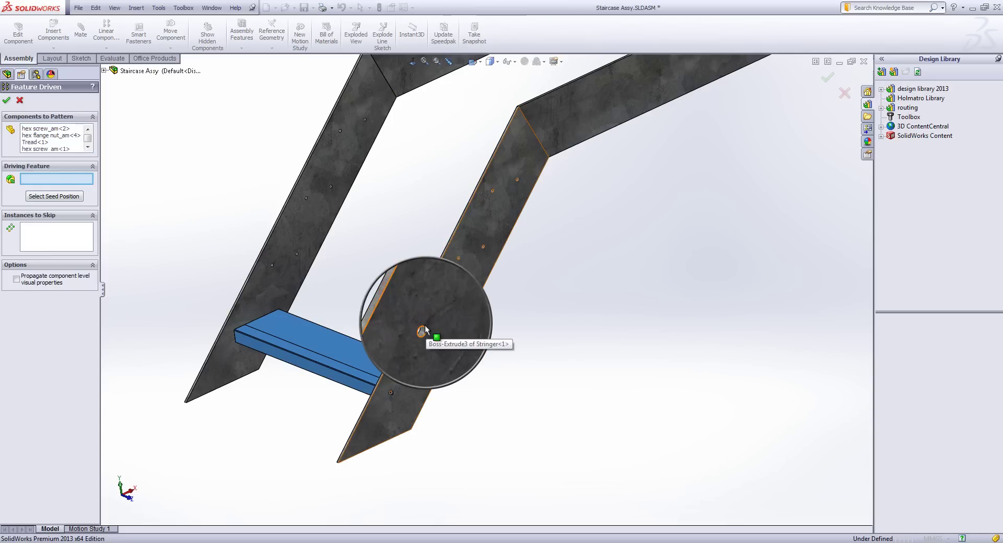
{"action": "left_click", "coordinate": [423, 328]}
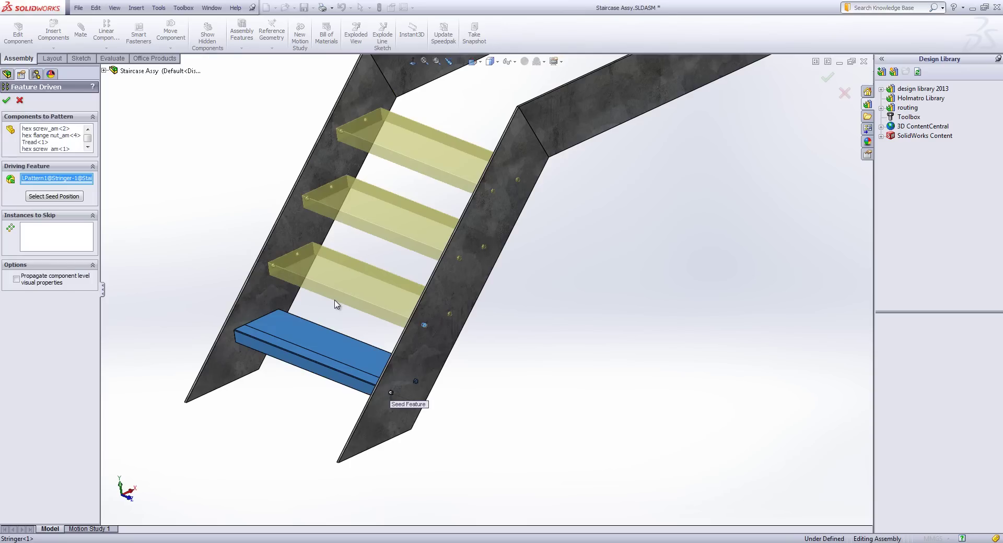
{"action": "left_click", "coordinate": [6, 100]}
Pattern the upper flight's first tread and its fasteners as a feature-driven component pattern, driven by the stringer's upper-flight hole pattern
{"action": "scroll", "coordinate": [543, 228], "scroll_direction": "up", "scroll_amount": 5}
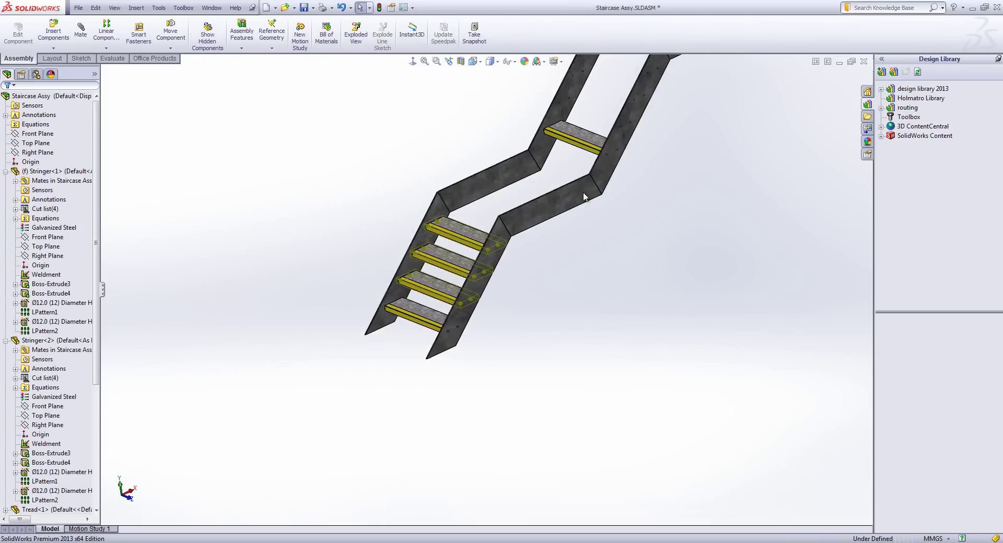
{"action": "scroll", "coordinate": [503, 258], "scroll_direction": "down", "scroll_amount": 5}
{"action": "left_click_drag", "start_coordinate": [398, 205], "coordinate": [644, 380]}
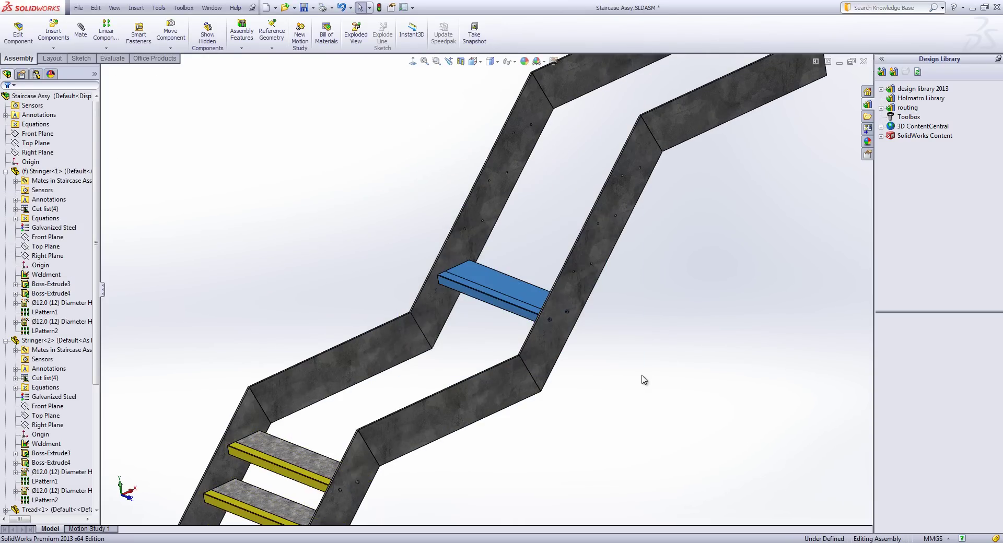
{"action": "left_click", "coordinate": [106, 48]}
{"action": "left_click", "coordinate": [125, 79]}
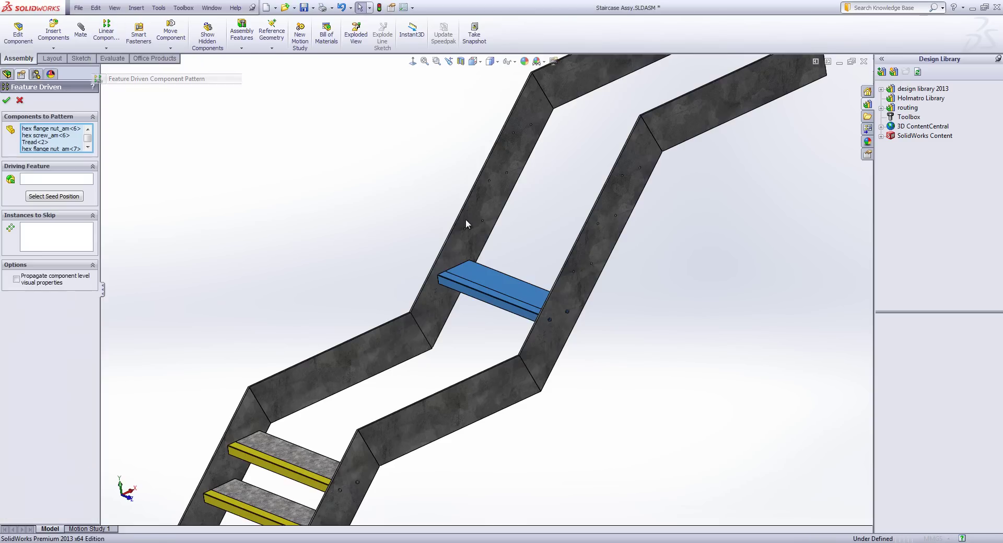
{"action": "left_click", "coordinate": [67, 179]}
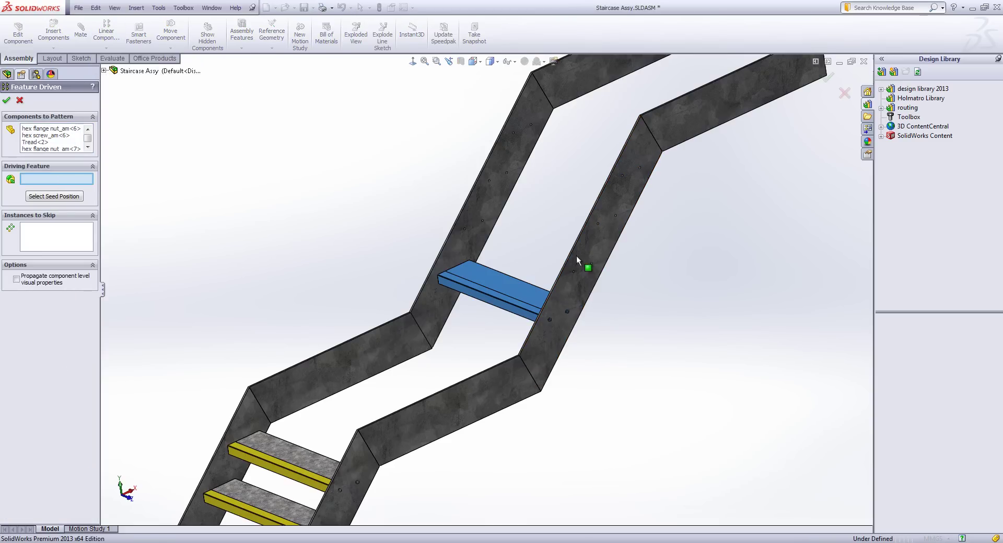
{"action": "left_click", "coordinate": [573, 271]}
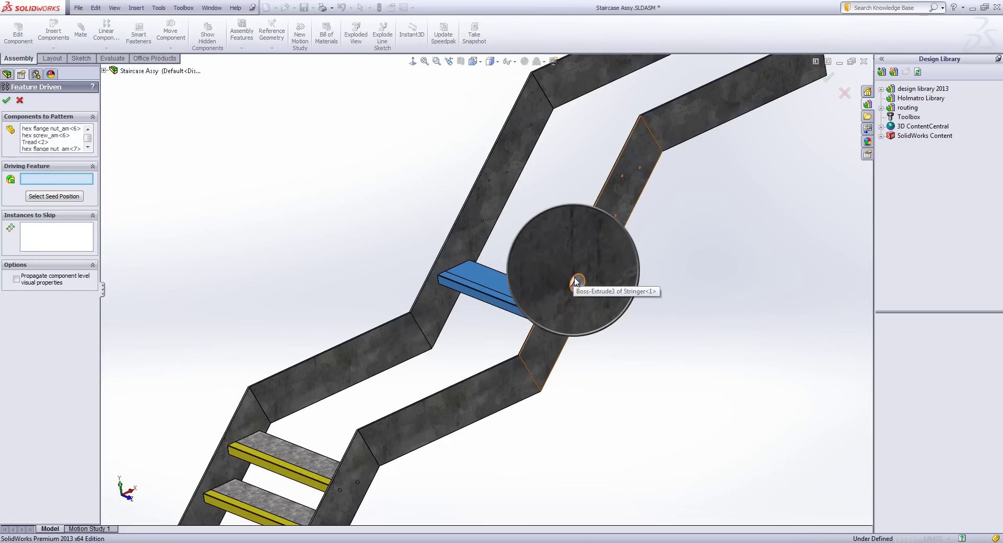
{"action": "left_click", "coordinate": [11, 83]}
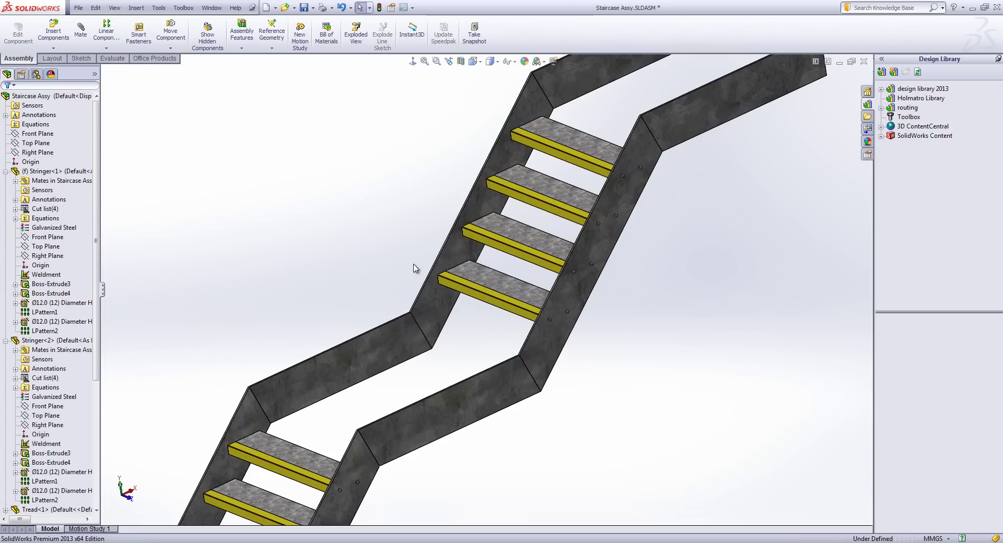
Open the Landing folder of design library 2013 to list its landing and column components
{"action": "scroll", "coordinate": [417, 269], "scroll_direction": "up", "scroll_amount": 5}
{"action": "scroll", "coordinate": [455, 368], "scroll_direction": "down", "scroll_amount": 2}
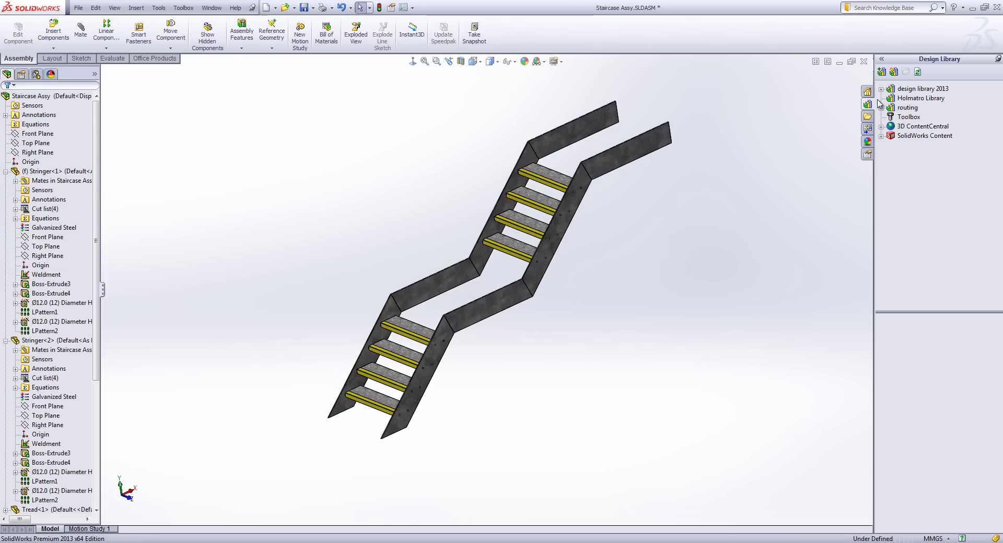
{"action": "double_click", "coordinate": [904, 91]}
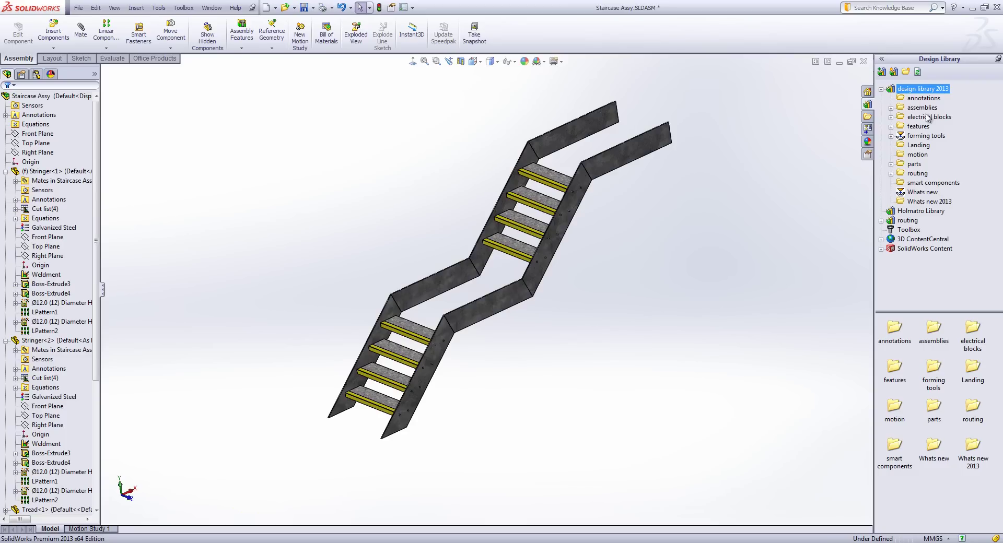
{"action": "left_click", "coordinate": [920, 145]}
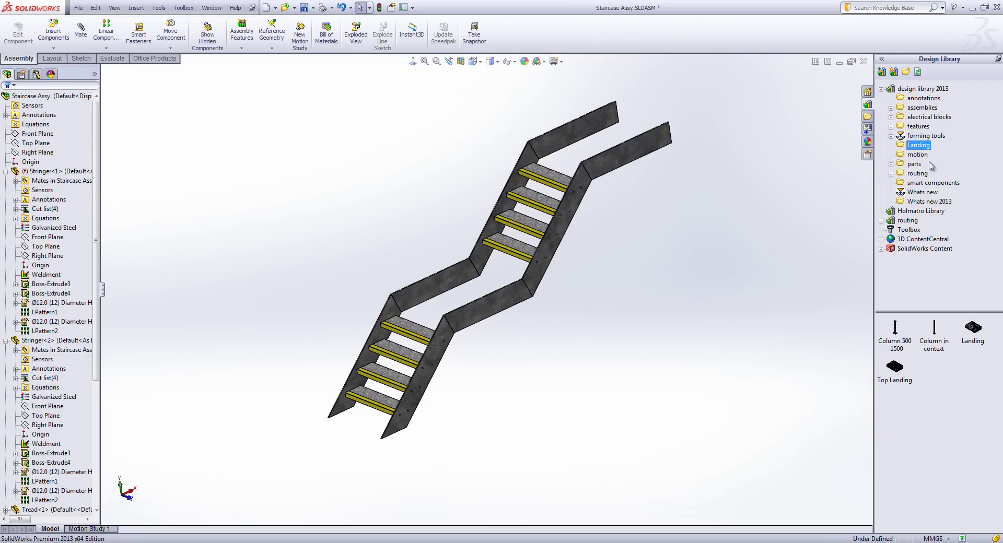
Show Sketch1 under Boss-Extrude3 of the first stringer
{"action": "scroll", "coordinate": [445, 313], "scroll_direction": "down", "scroll_amount": 2}
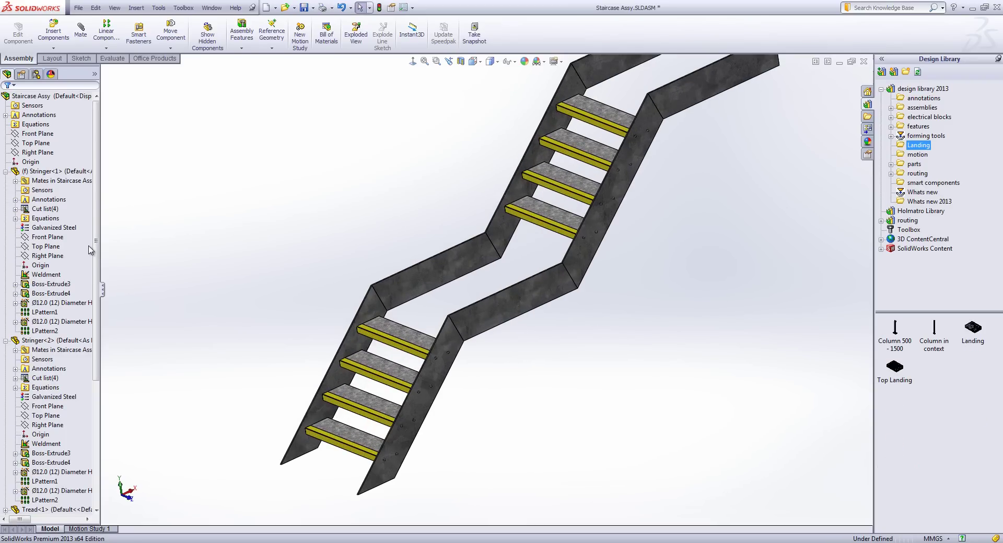
{"action": "left_click", "coordinate": [16, 284]}
{"action": "right_click", "coordinate": [35, 293]}
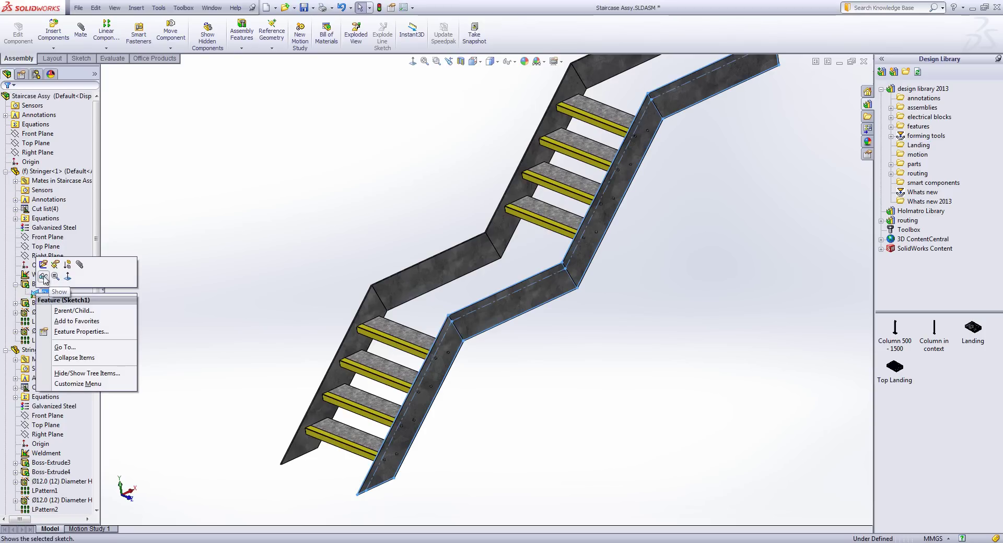
{"action": "left_click", "coordinate": [45, 281]}
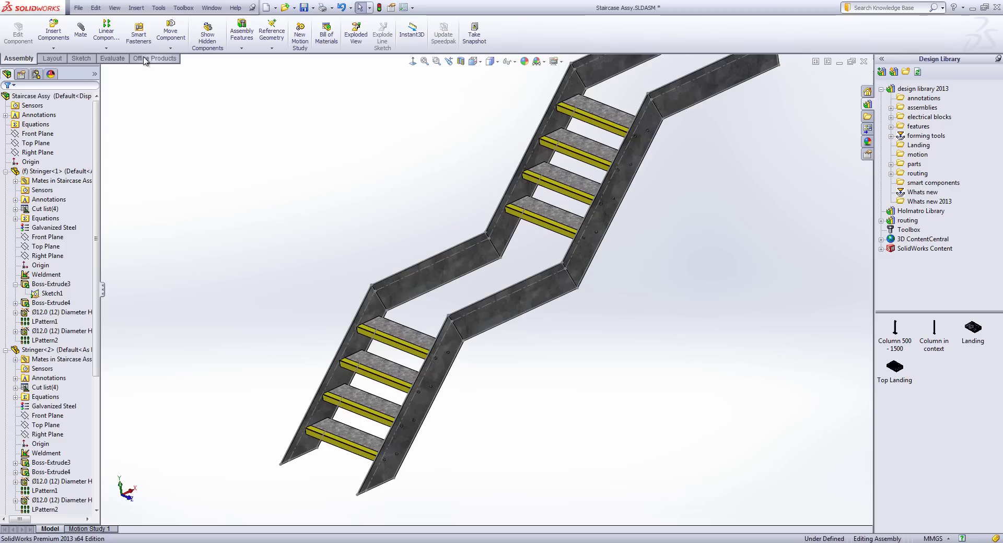
Measure the distance from the far stringer's sketch point at the lower bend to the front face of the upper flight's first tread
{"action": "left_click", "coordinate": [112, 58]}
{"action": "left_click", "coordinate": [137, 31]}
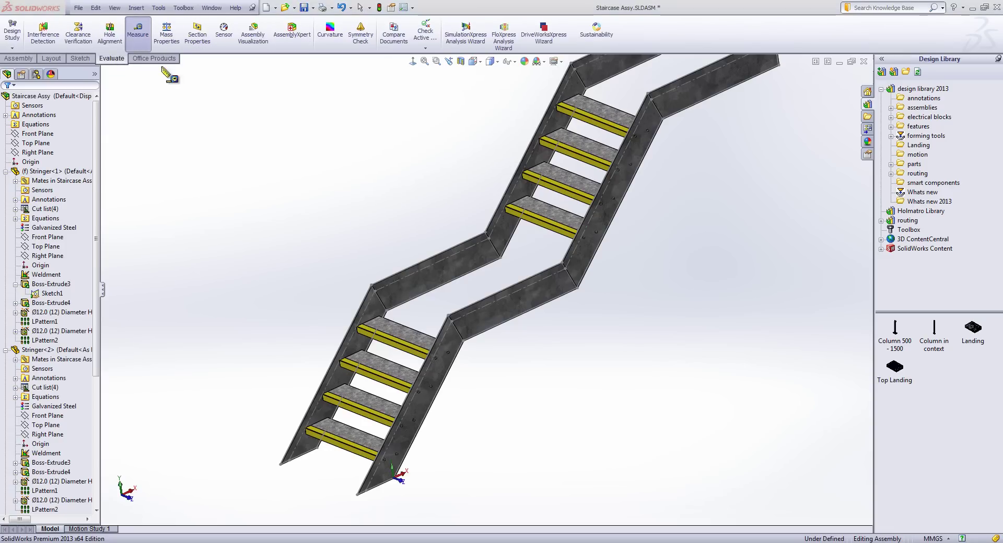
{"action": "left_click", "coordinate": [374, 291]}
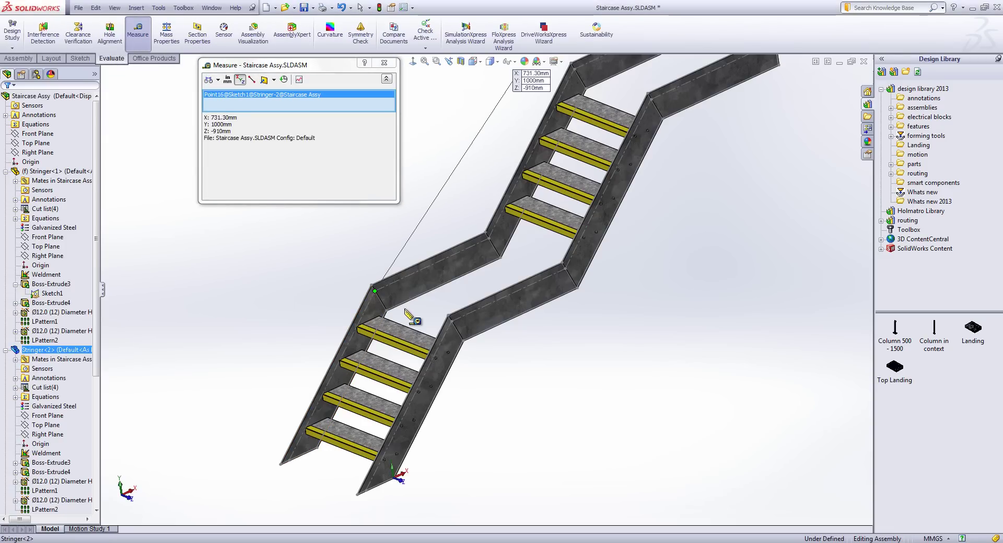
{"action": "left_click", "coordinate": [534, 223]}
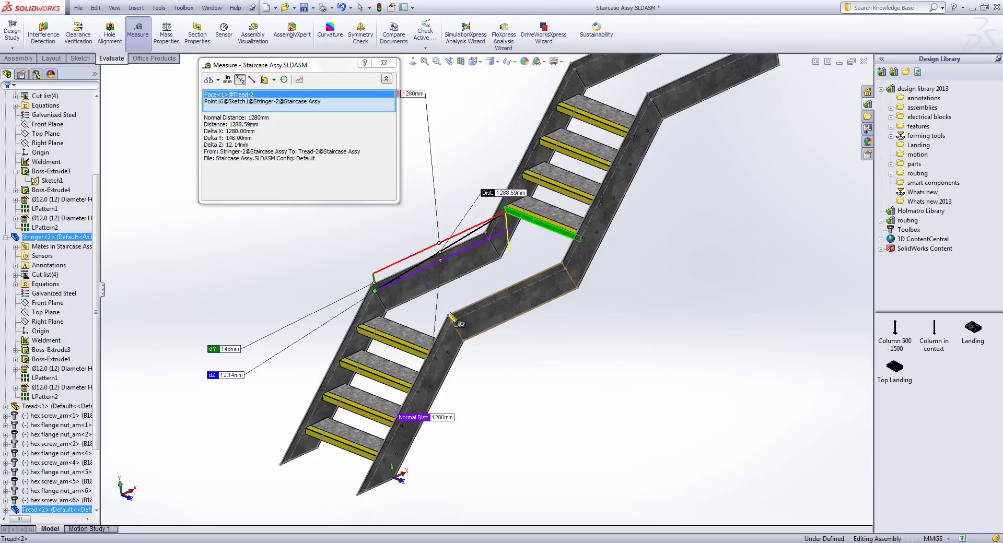
{"action": "left_click", "coordinate": [384, 63]}
Insert a Landing with length 1300 and width 900, and mate its short end face coincident with the far stringer's lower bend point
{"action": "left_click_drag", "start_coordinate": [975, 336], "coordinate": [376, 195]}
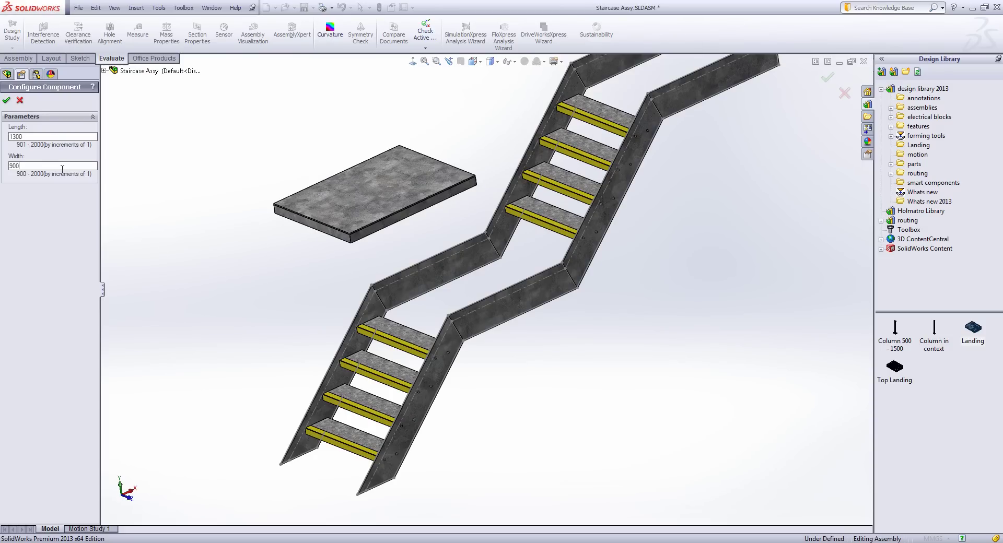
{"action": "left_click", "coordinate": [6, 100]}
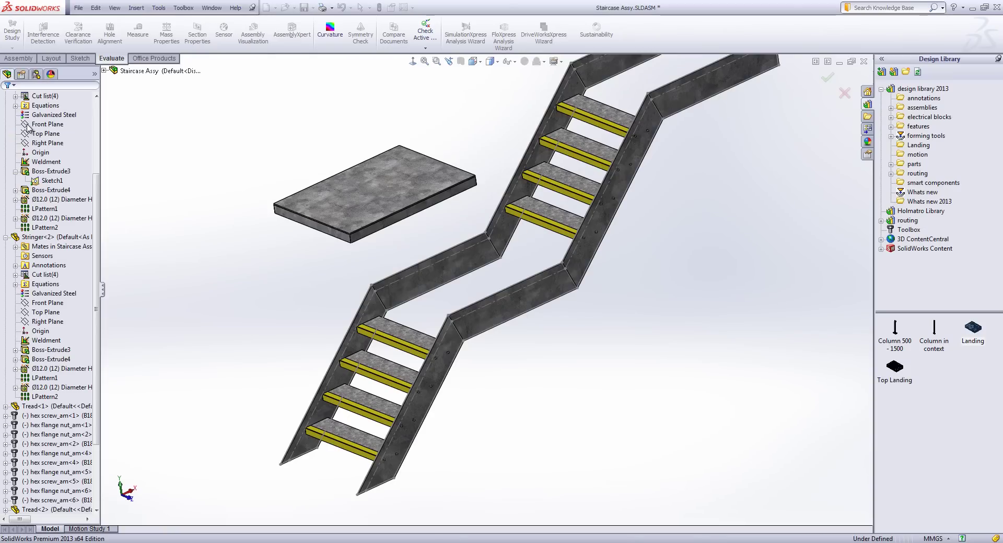
{"action": "left_click", "coordinate": [328, 235]}
{"action": "left_click", "coordinate": [374, 292], "text": "ctrl"}
{"action": "left_click", "coordinate": [416, 254]}
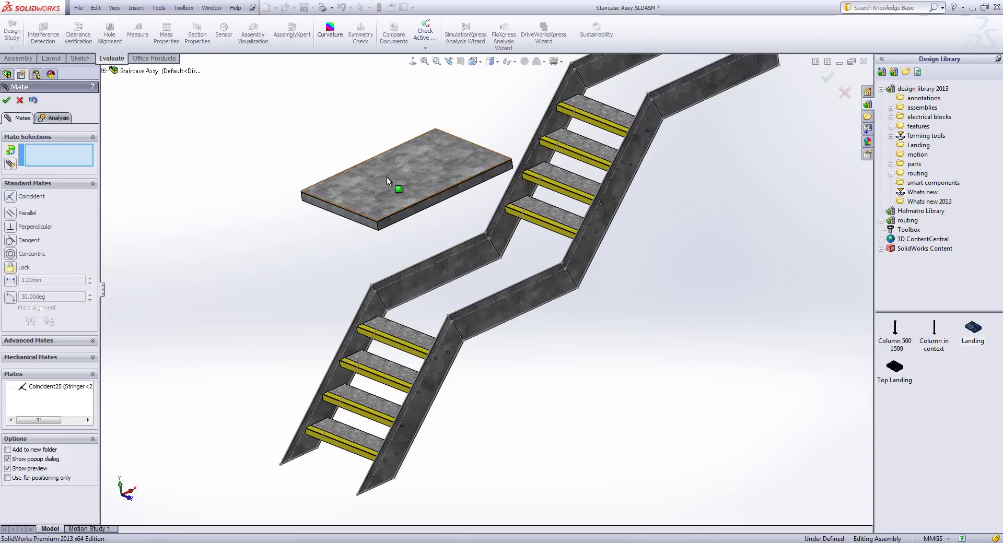
Mate the landing's top face coincident with the far stringer's sketch line between the two flights
{"action": "left_click", "coordinate": [386, 176]}
{"action": "left_click", "coordinate": [408, 275]}
{"action": "key", "text": "Return"}
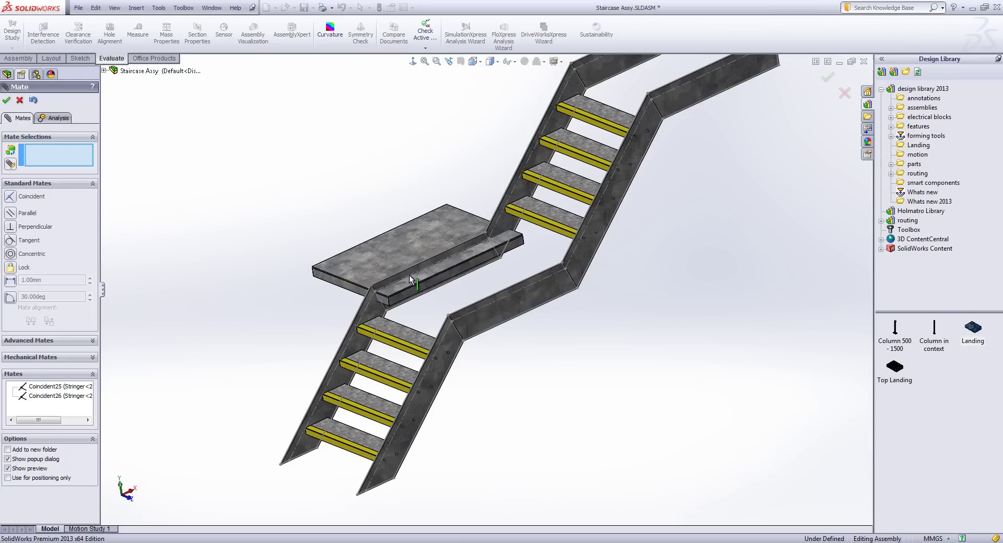
Mate the landing's long side face coincident with the hidden inner face of the near stringer, and finish mating
{"action": "left_click", "coordinate": [433, 302]}
{"action": "right_click", "coordinate": [488, 317]}
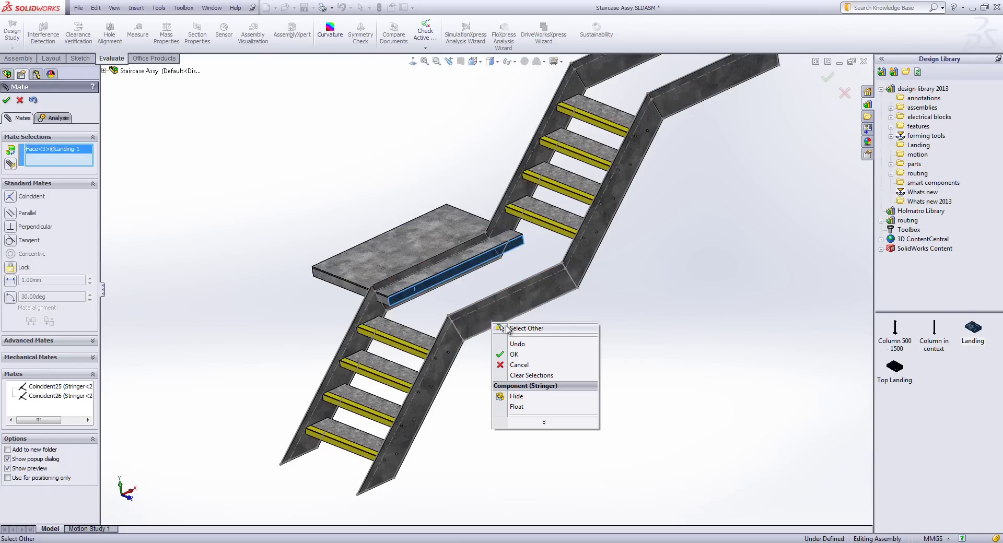
{"action": "left_click", "coordinate": [505, 326]}
{"action": "left_click", "coordinate": [487, 313]}
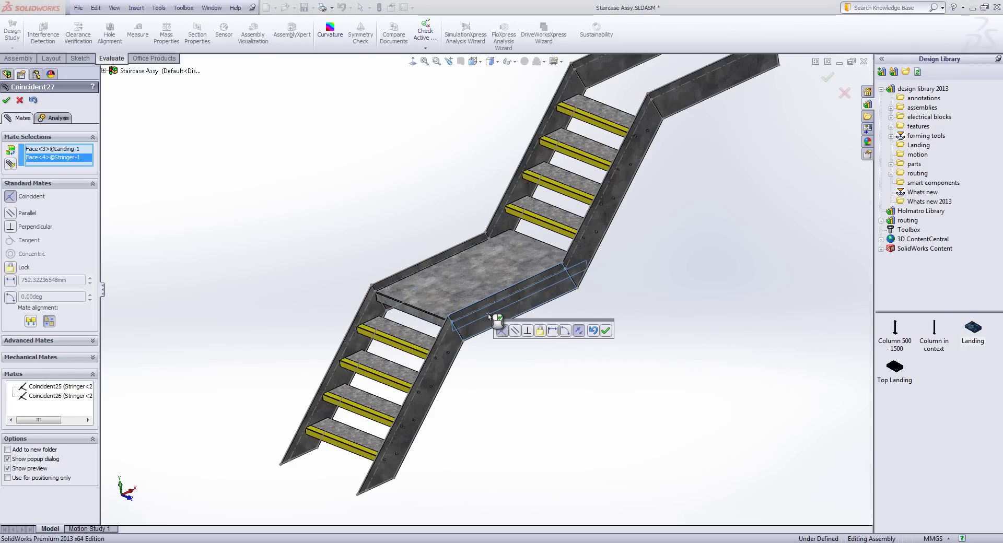
{"action": "key", "text": "Return"}
{"action": "left_click", "coordinate": [6, 100]}
Check the length of the far stringer's top sketch line, and insert a second Landing with length 1200 and width 900
{"action": "middle_click_drag", "start_coordinate": [604, 178], "coordinate": [559, 140]}
{"action": "left_click", "coordinate": [551, 131]}
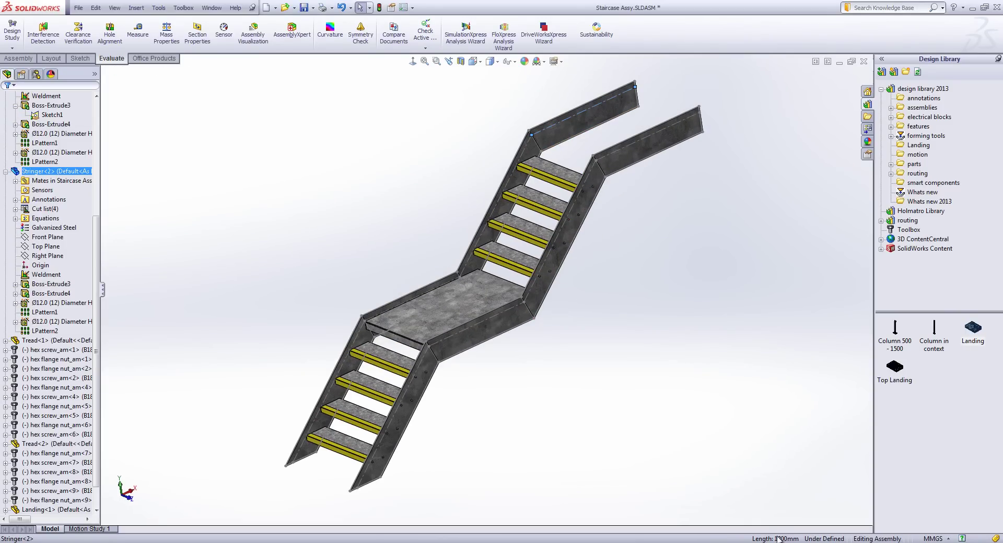
{"action": "left_click_drag", "start_coordinate": [972, 328], "coordinate": [421, 94]}
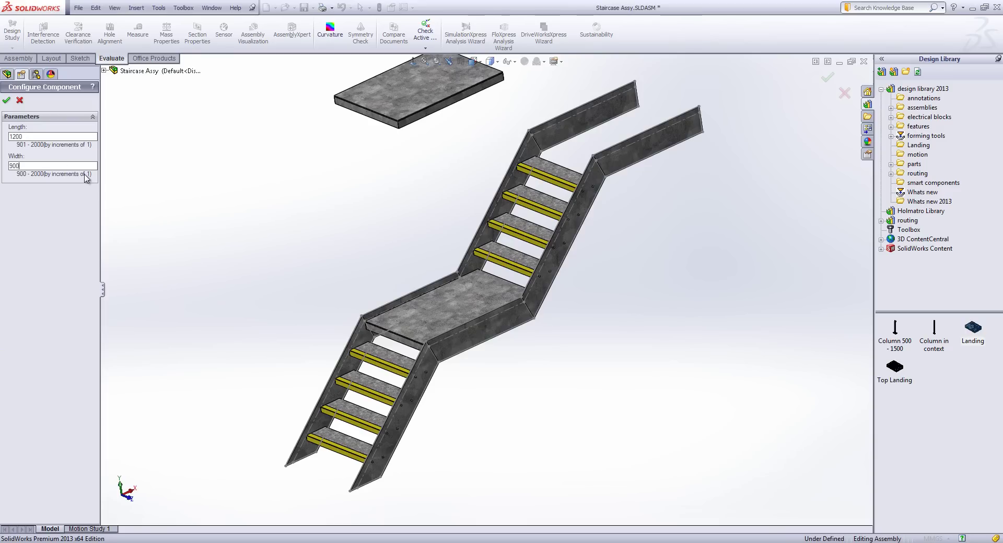
{"action": "left_click", "coordinate": [6, 102]}
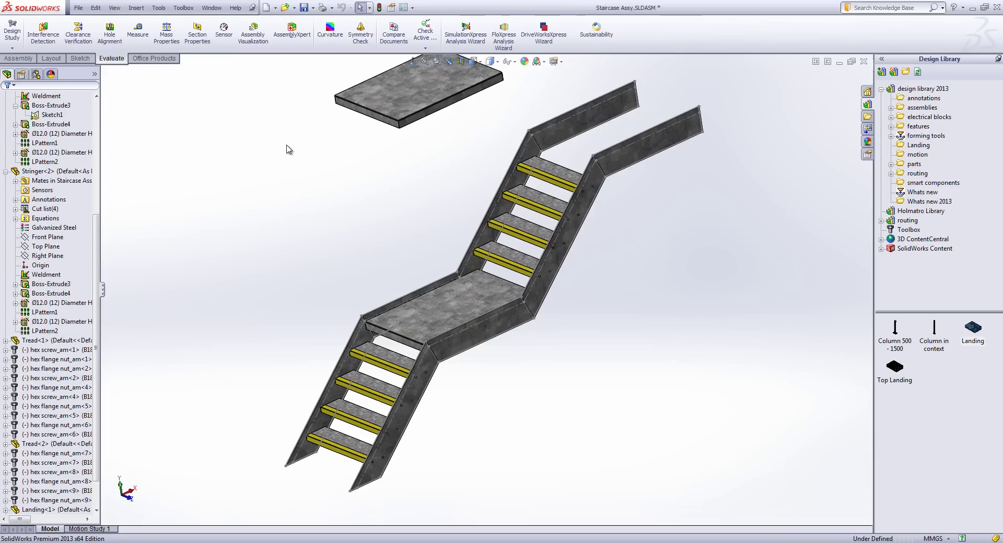
{"action": "left_click", "coordinate": [386, 122]}
{"action": "left_click", "coordinate": [537, 140], "text": "ctrl"}
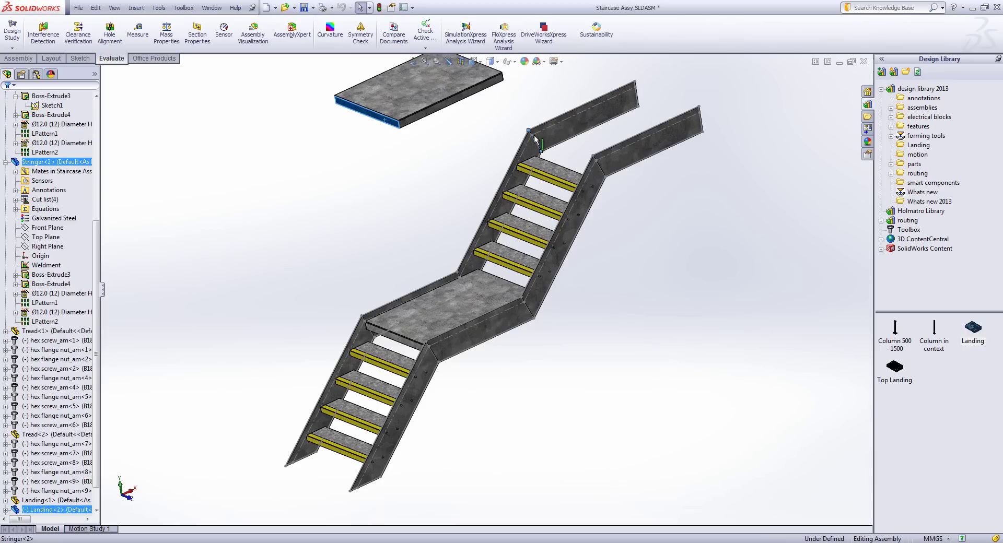
{"action": "key", "text": "Escape"}
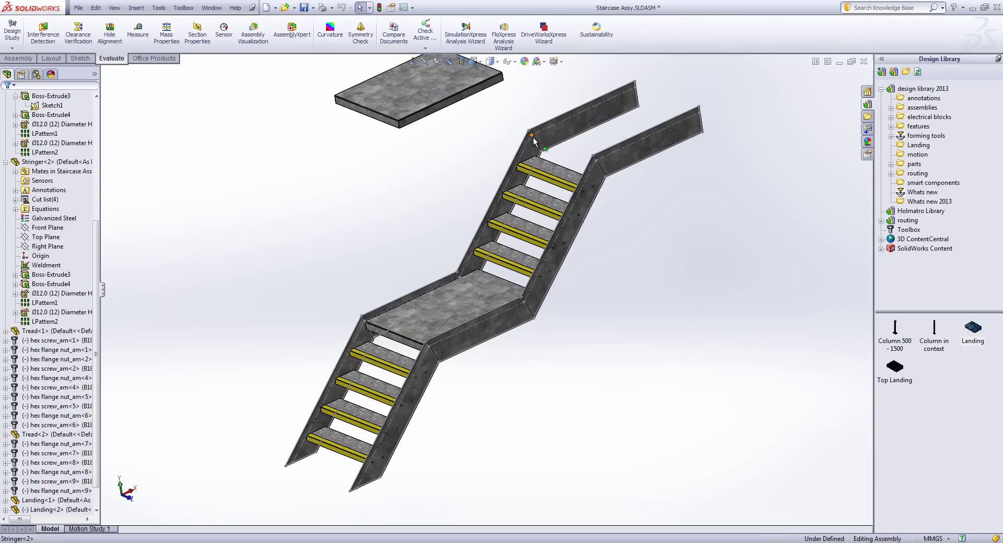
Mate the second Landing's short end face coincident with the far stringer's upper bend point
{"action": "left_click", "coordinate": [532, 137]}
{"action": "left_click", "coordinate": [368, 123], "text": "ctrl"}
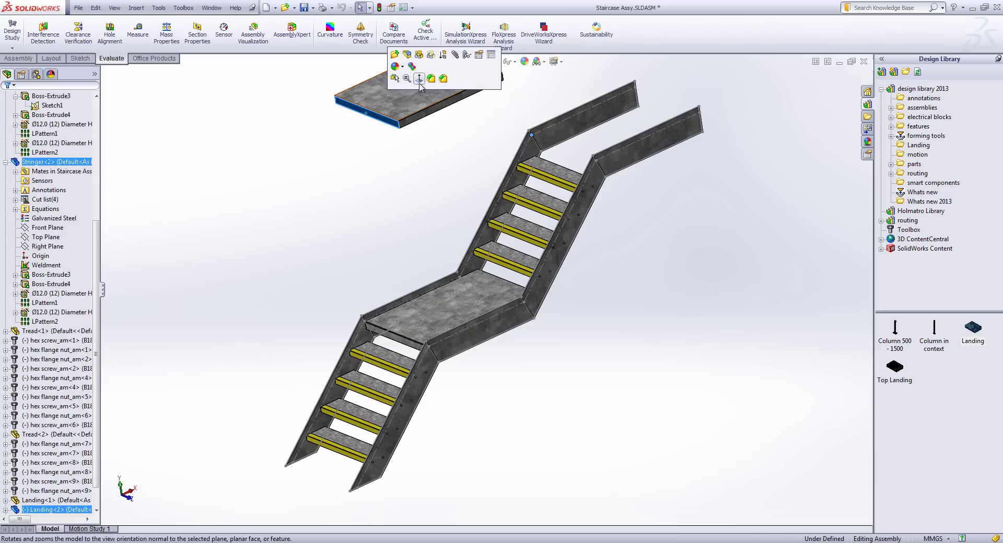
{"action": "left_click", "coordinate": [455, 55]}
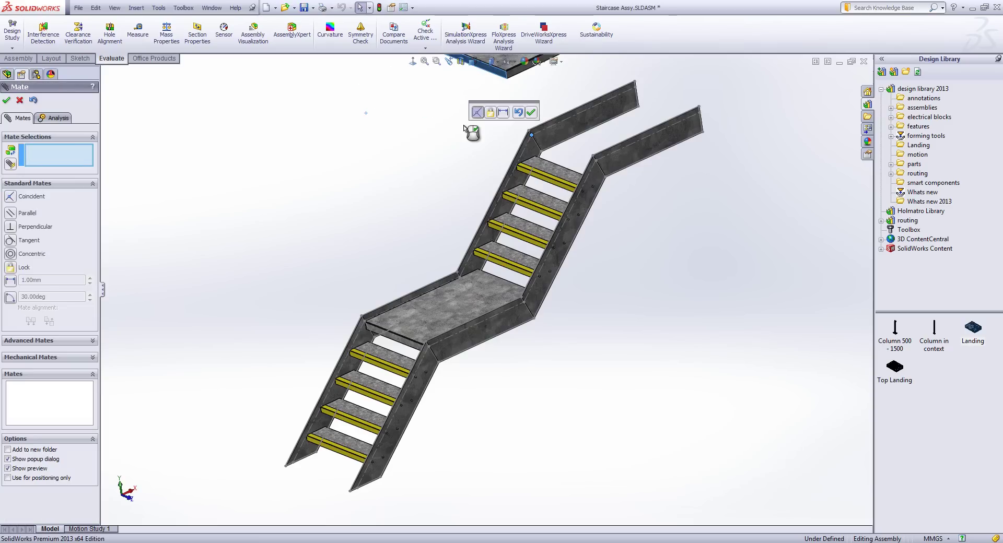
{"action": "left_click", "coordinate": [477, 112]}
Mate the second Landing's top face coincident with the far stringer's top sketch line above the upper flight
{"action": "left_click", "coordinate": [532, 173]}
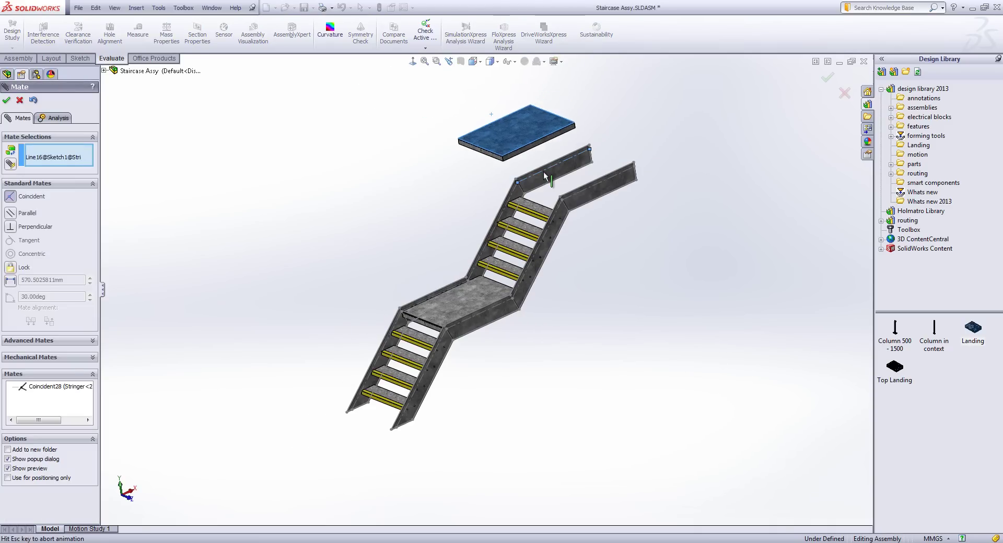
{"action": "left_click", "coordinate": [498, 158]}
{"action": "key", "text": "Return"}
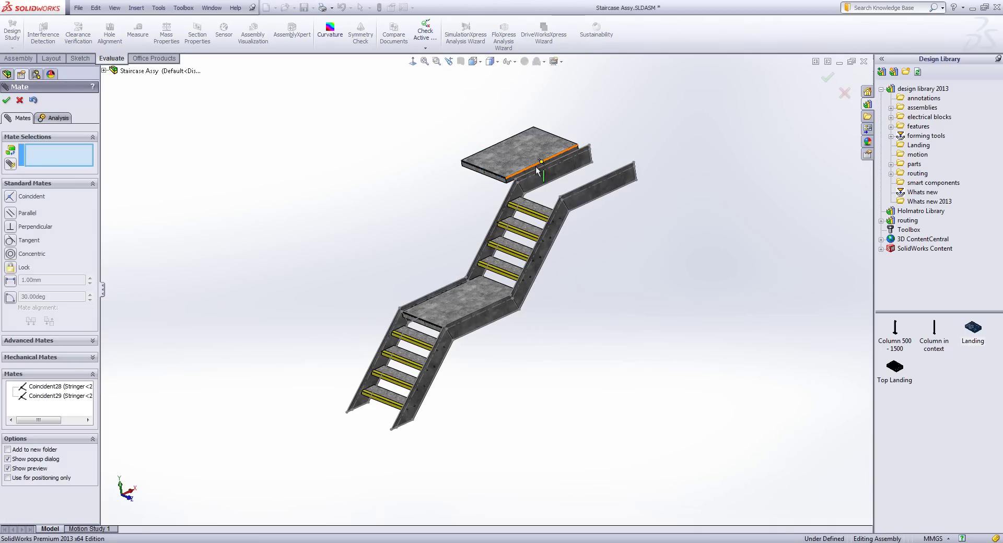
Mate the second Landing's long side face coincident with the hidden inner face of the near stringer's top section, and finish mating
{"action": "key", "text": "g"}
{"action": "left_click", "coordinate": [536, 178]}
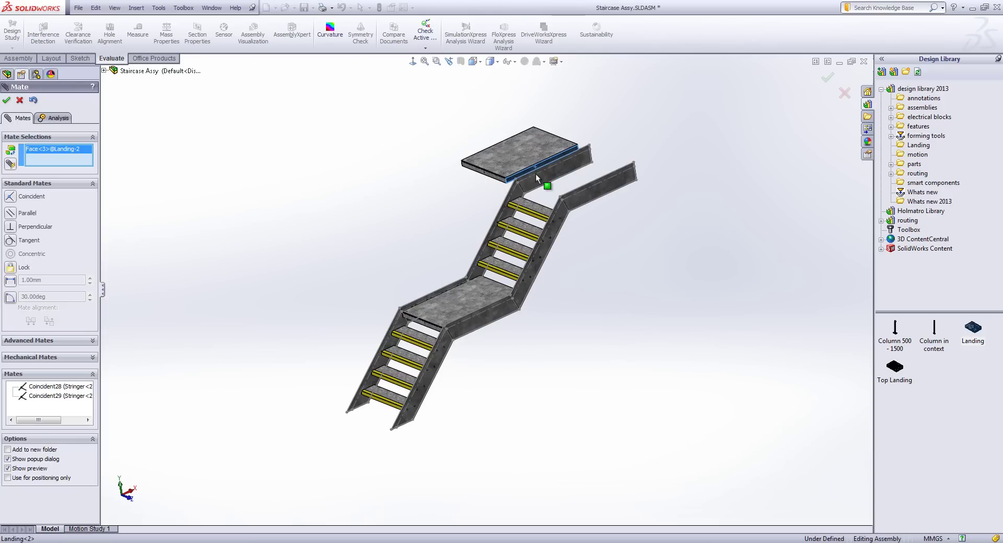
{"action": "right_click", "coordinate": [585, 197]}
{"action": "left_click", "coordinate": [601, 201]}
{"action": "left_click", "coordinate": [585, 195]}
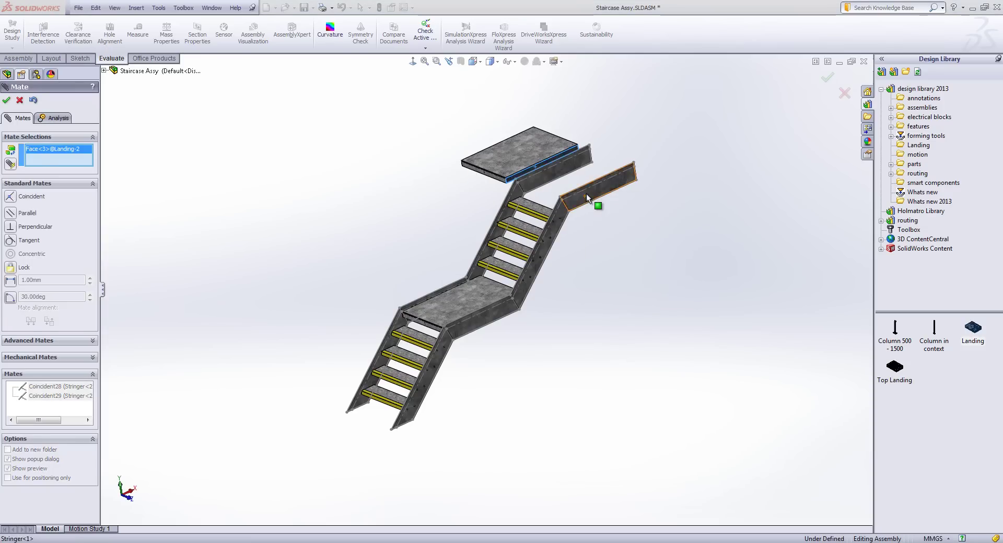
{"action": "left_click", "coordinate": [598, 205]}
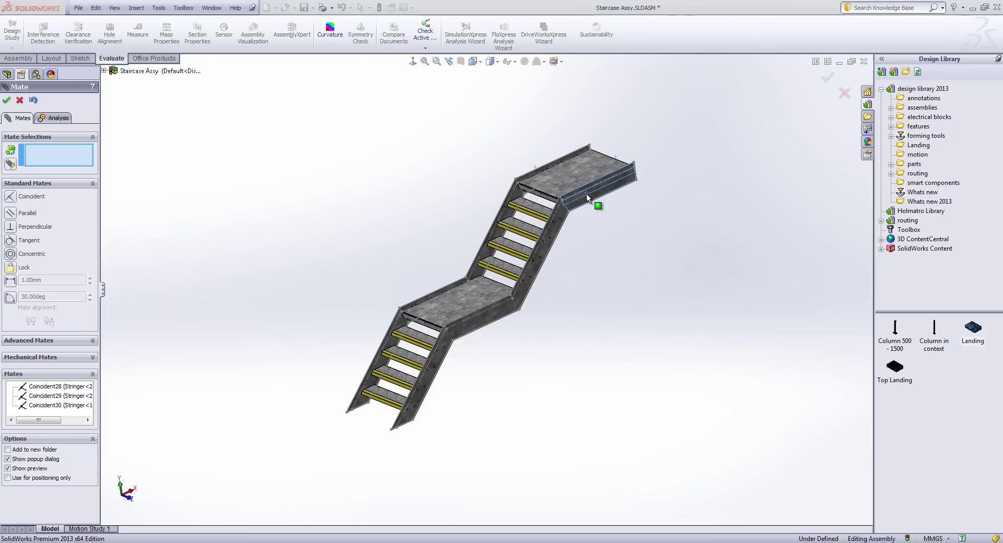
{"action": "left_click", "coordinate": [7, 100]}
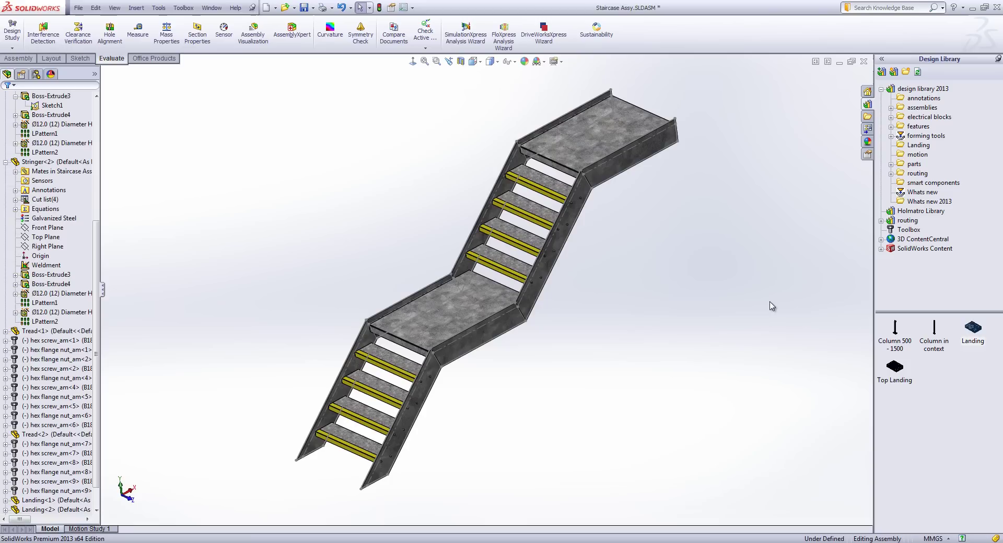
Select the near stringer's outer face beside the lower landing
{"action": "left_click", "coordinate": [523, 332]}
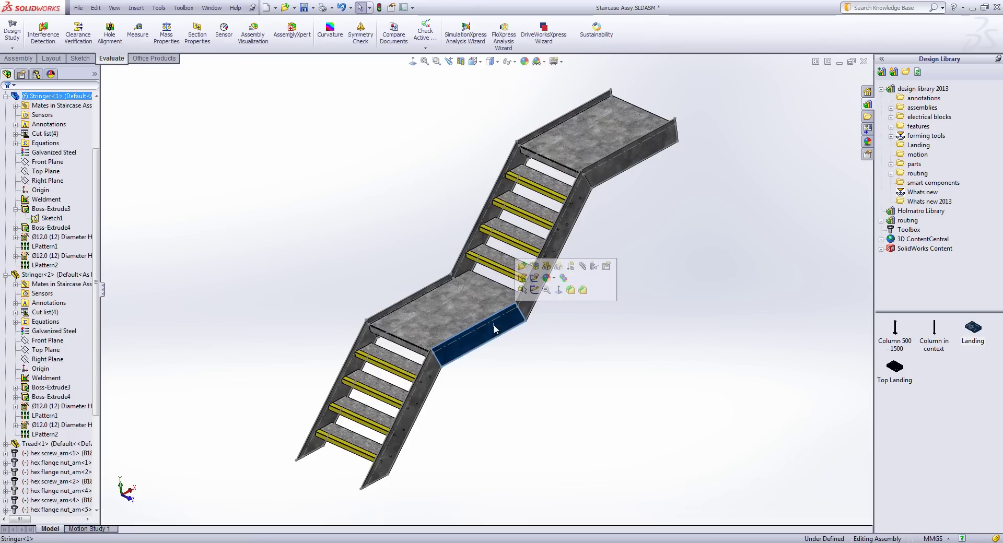
Open the Stringer part from the assembly and set the upper flight's height to 1540 mm
{"action": "left_click", "coordinate": [534, 275]}
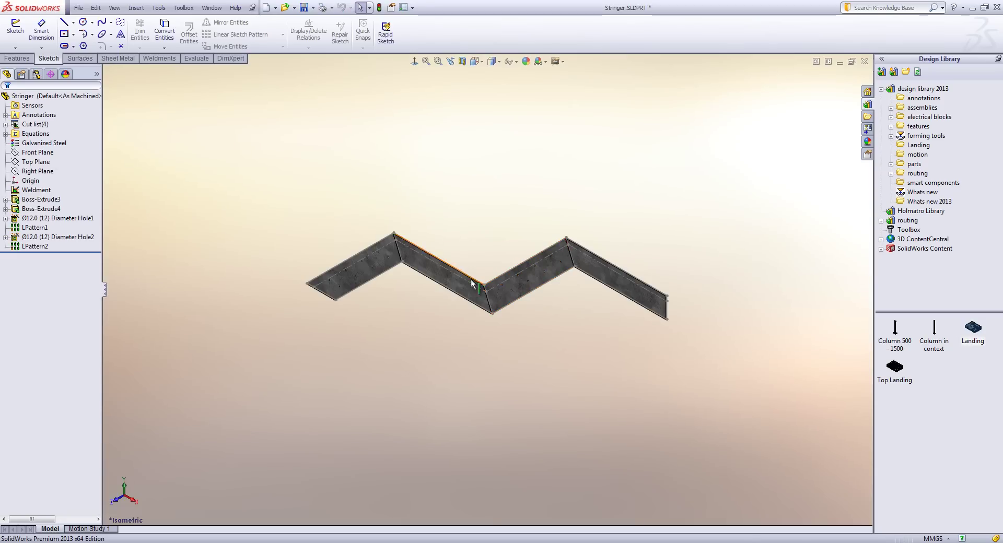
{"action": "key", "text": "ctrl+1"}
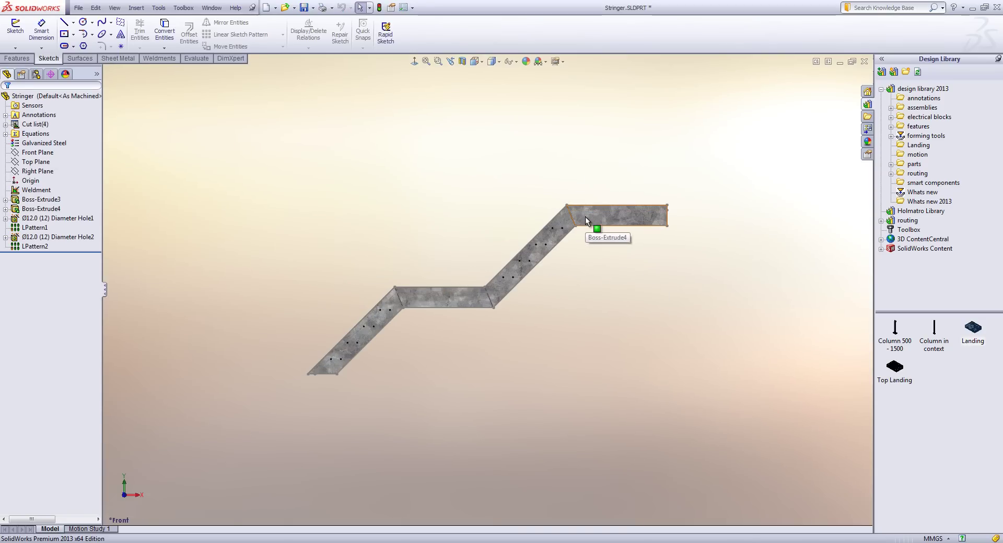
{"action": "left_click", "coordinate": [585, 217]}
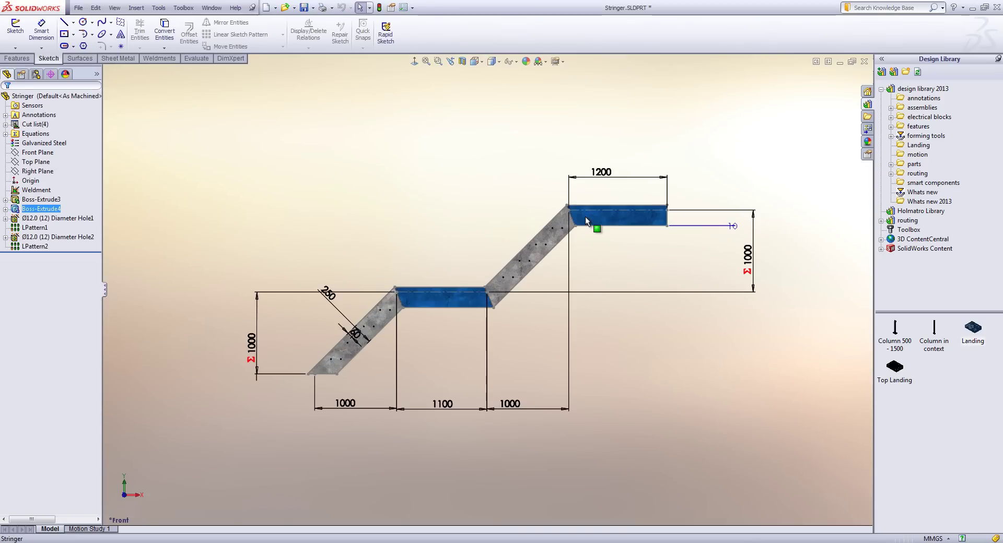
{"action": "double_click", "coordinate": [749, 262]}
{"action": "type", "text": "1540"}
{"action": "left_click", "coordinate": [708, 280]}
Set the upper flight's horizontal width to 1490 mm
{"action": "left_click", "coordinate": [511, 405]}
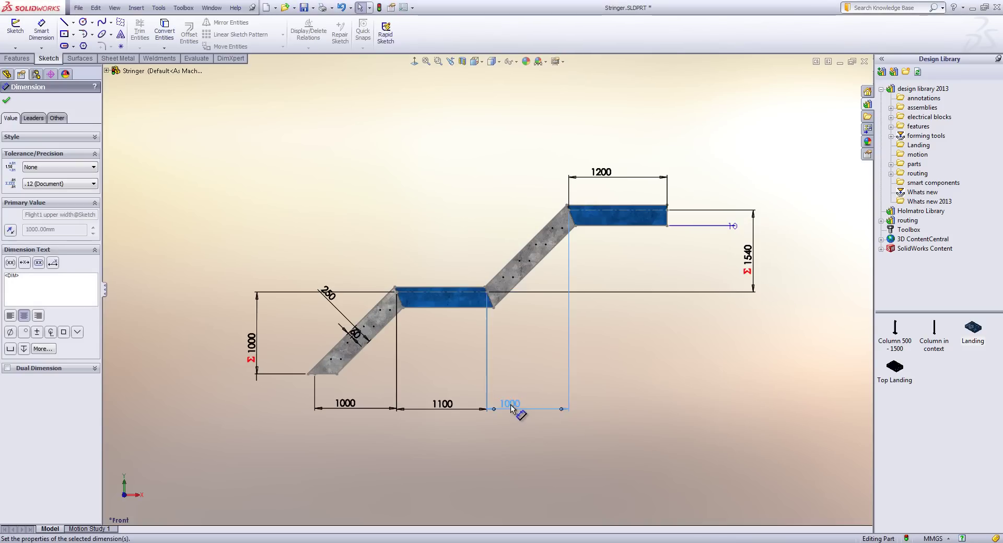
{"action": "double_click", "coordinate": [511, 405]}
{"action": "type", "text": "1"}
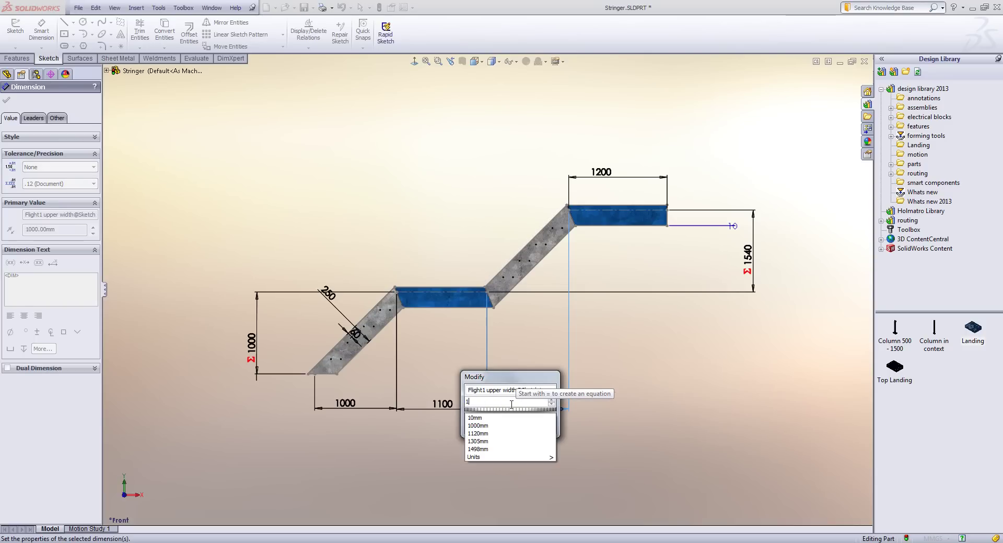
{"action": "type", "text": "490"}
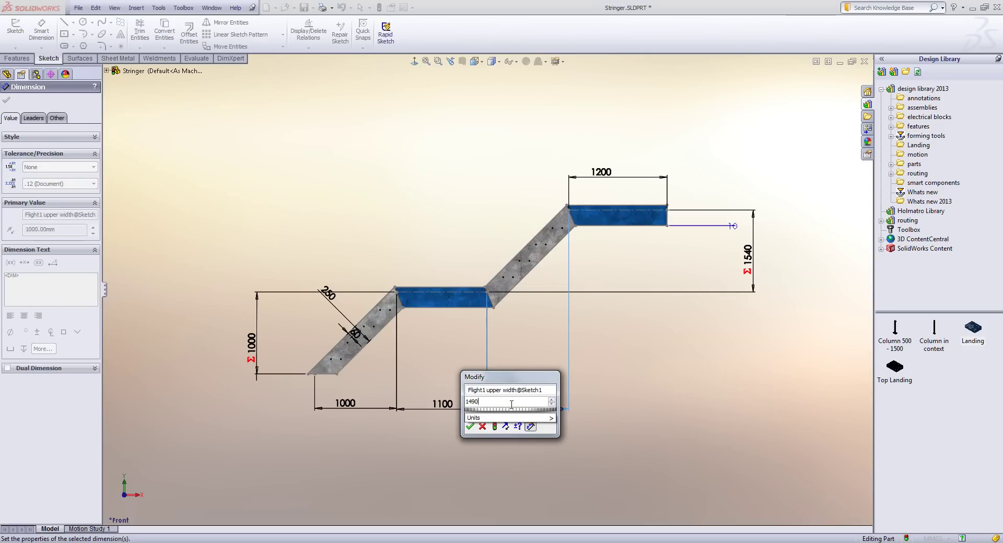
{"action": "left_click", "coordinate": [470, 427]}
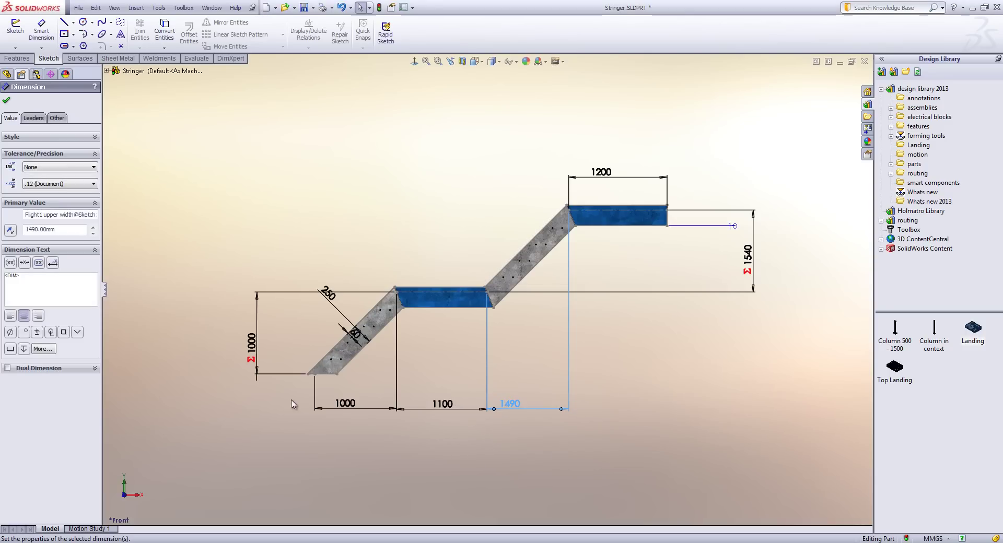
Set the lower flight's height to 1120 mm and its width to 1100 mm, and rebuild the stringer
{"action": "double_click", "coordinate": [251, 344]}
{"action": "type", "text": "1120"}
{"action": "key", "text": "Return"}
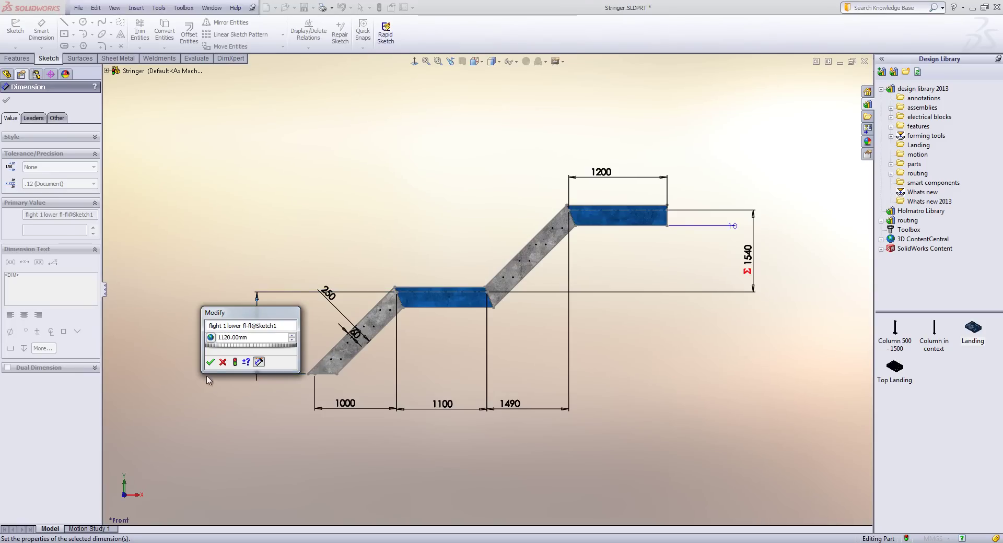
{"action": "double_click", "coordinate": [345, 403]}
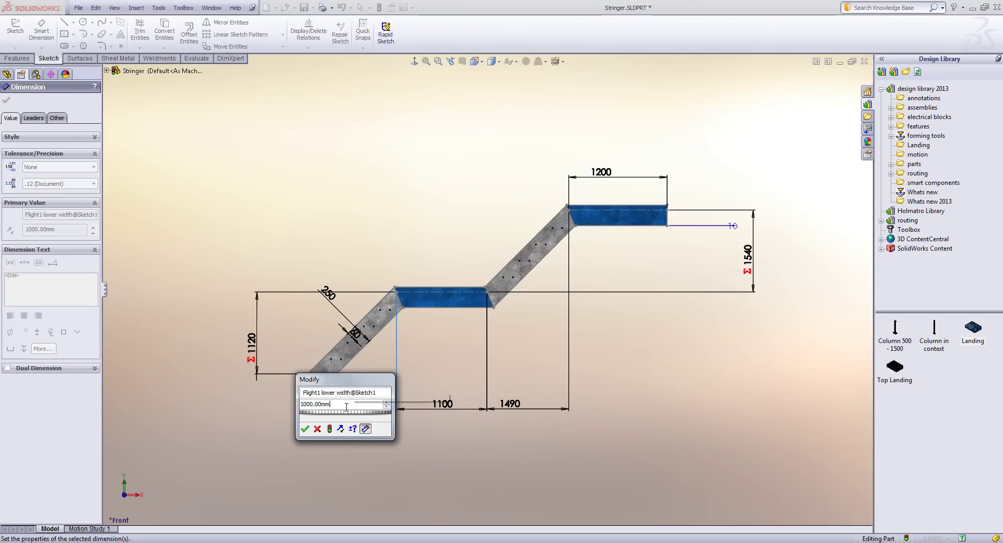
{"action": "type", "text": "1100"}
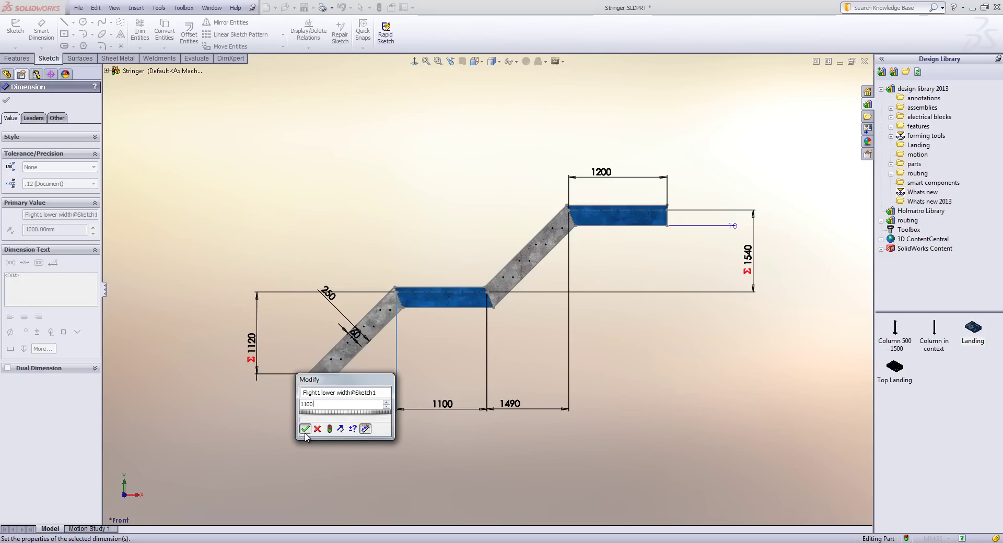
{"action": "left_click", "coordinate": [305, 428]}
{"action": "key", "text": "ctrl+b"}
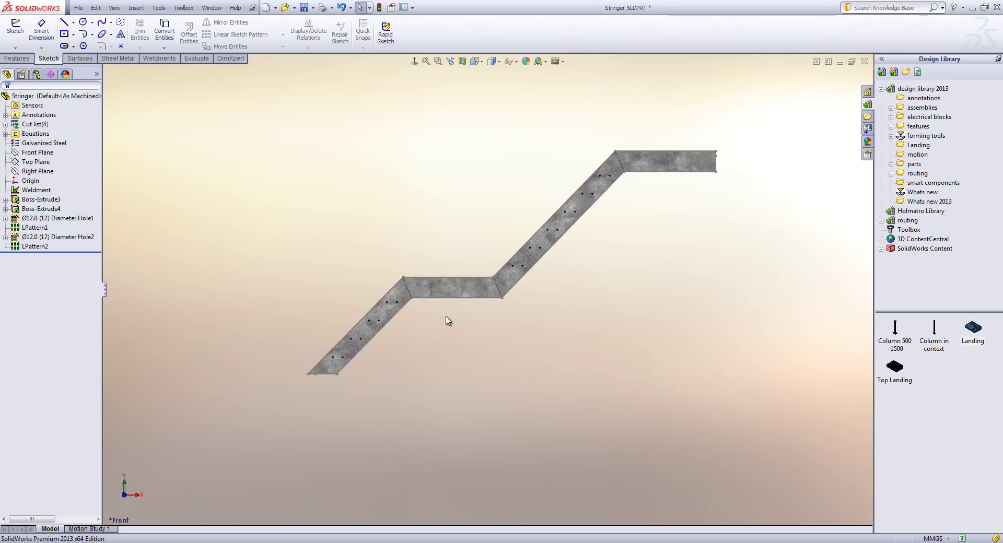
Return to the Staircase Assy assembly and display the dimensions of the front stringer
{"action": "key", "text": "ctrl+Tab"}
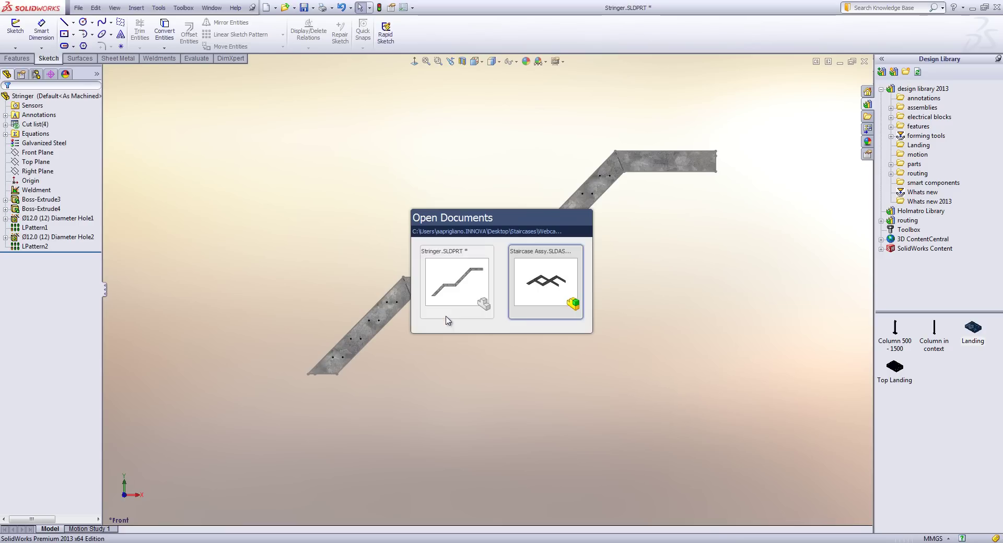
{"action": "left_click", "coordinate": [523, 313]}
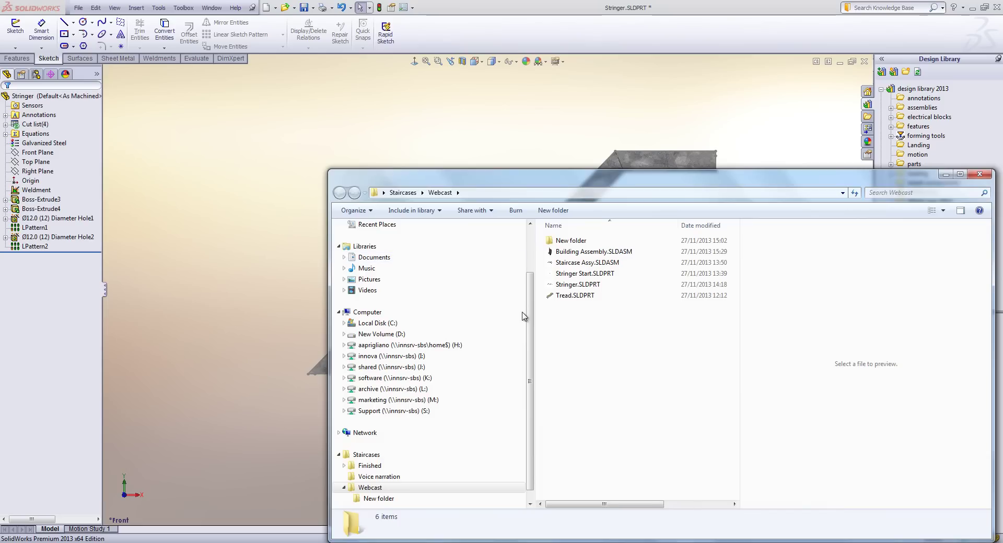
{"action": "left_click", "coordinate": [979, 174]}
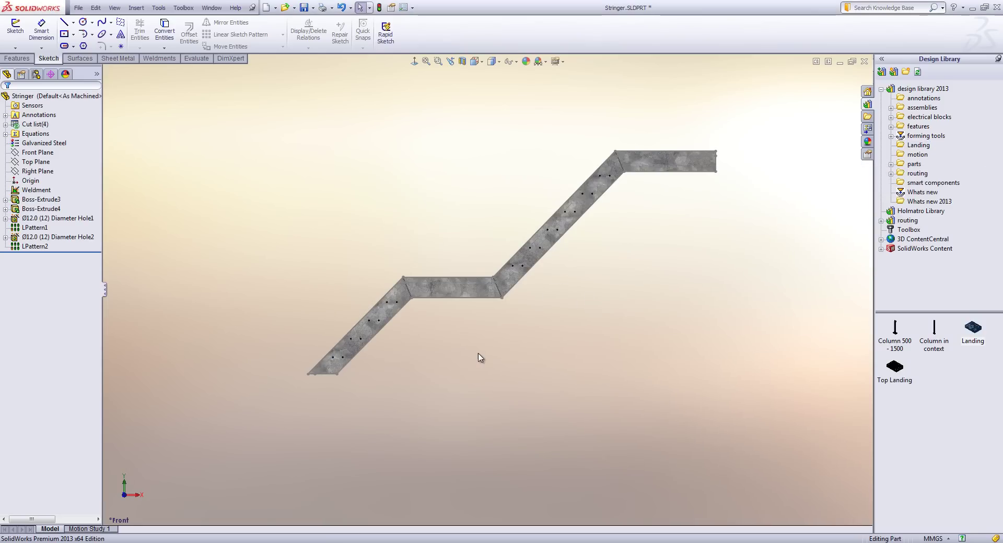
{"action": "key", "text": "ctrl+Tab"}
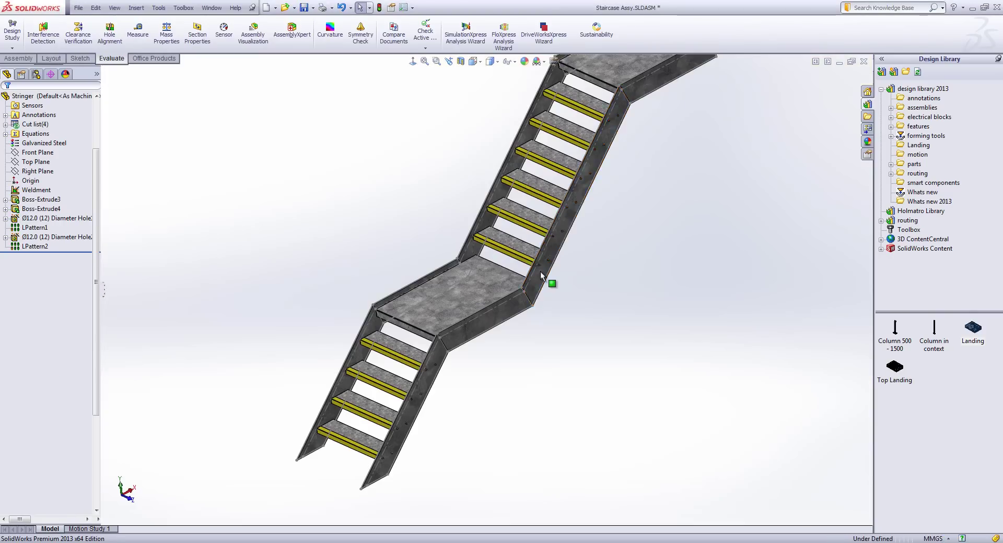
{"action": "key", "text": "z"}
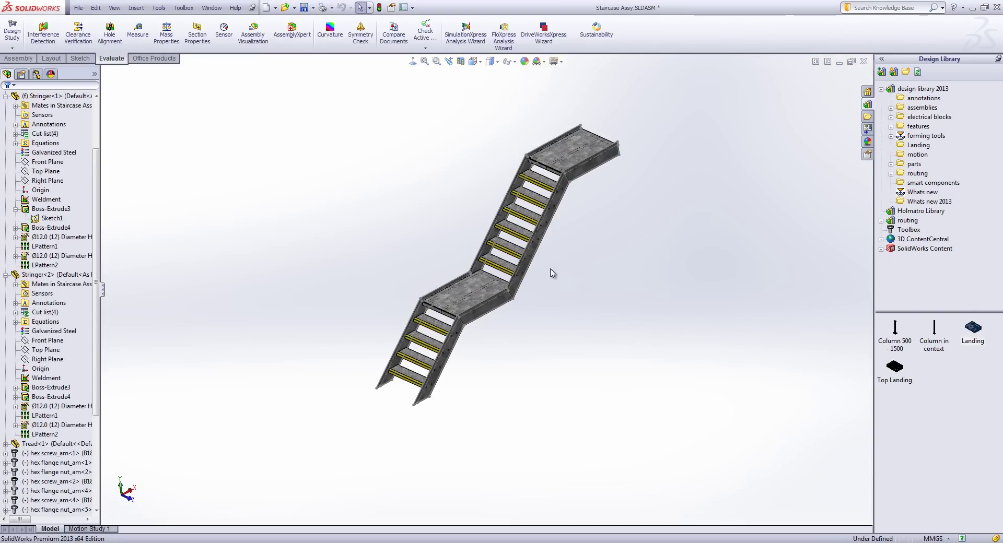
{"action": "scroll", "coordinate": [481, 355], "scroll_direction": "down", "scroll_amount": 3}
{"action": "double_click", "coordinate": [467, 299]}
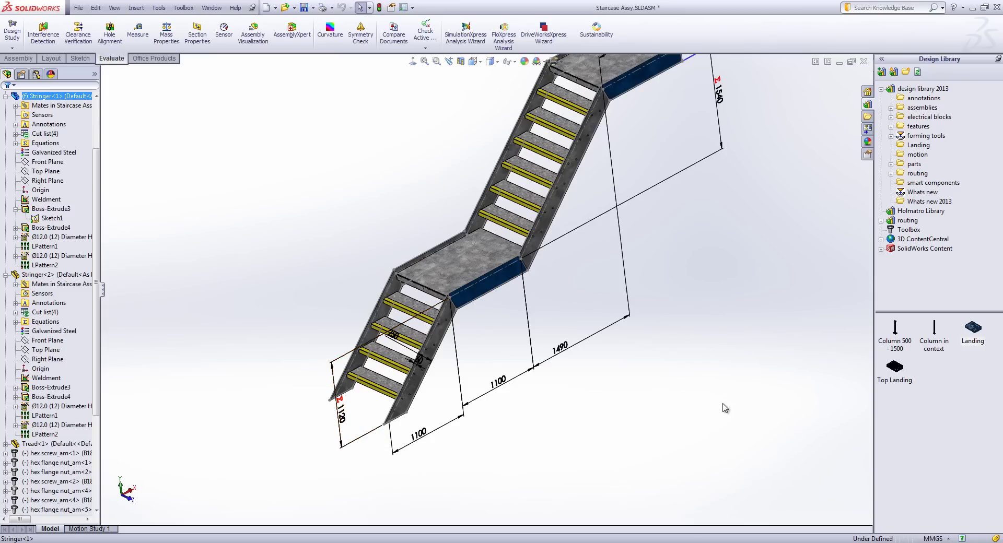
Insert the library component Column 500 - 1500 beside the lower landing with a height of 1120
{"action": "left_click_drag", "start_coordinate": [905, 338], "coordinate": [492, 350]}
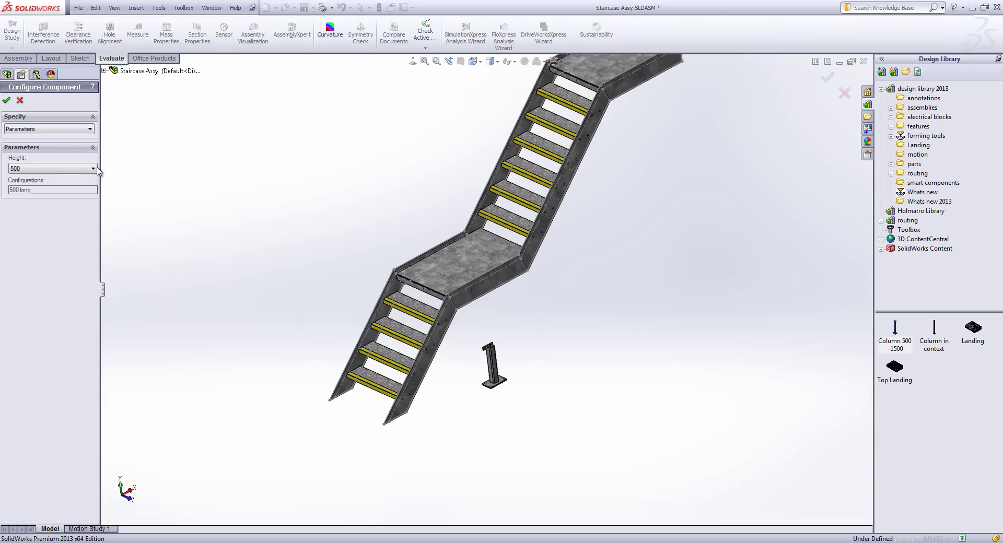
{"action": "left_click", "coordinate": [26, 171]}
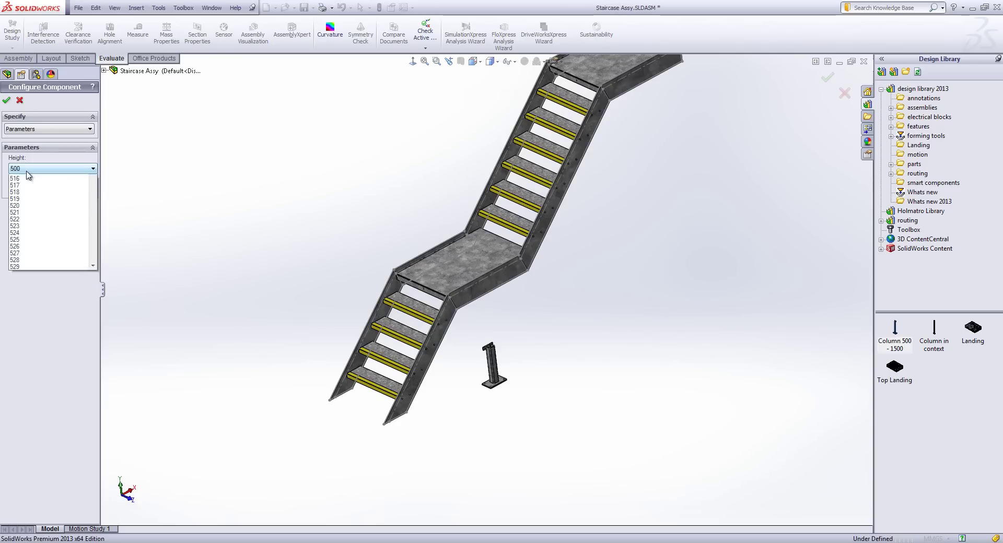
{"action": "left_click_drag", "start_coordinate": [93, 188], "coordinate": [99, 305]}
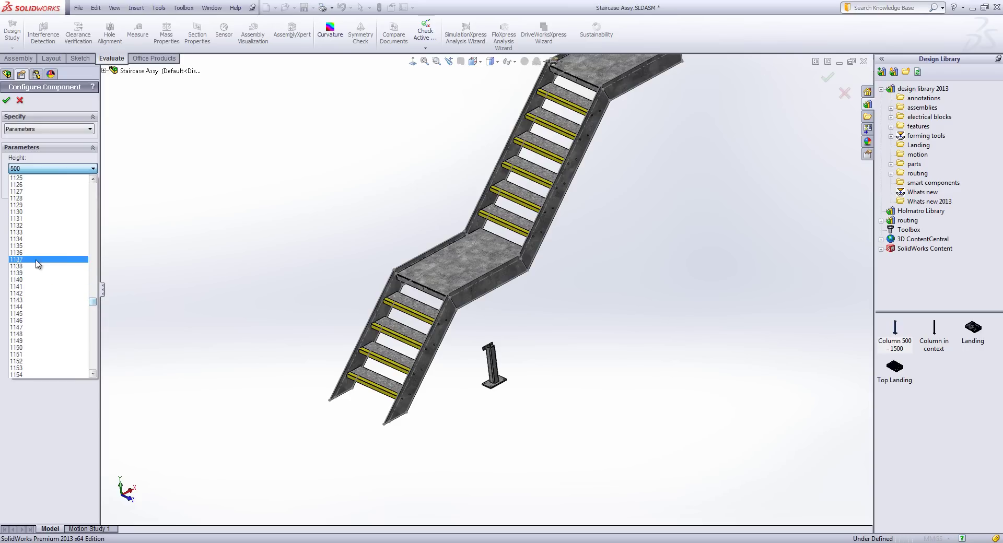
{"action": "scroll", "coordinate": [25, 206], "scroll_direction": "up", "scroll_amount": 1}
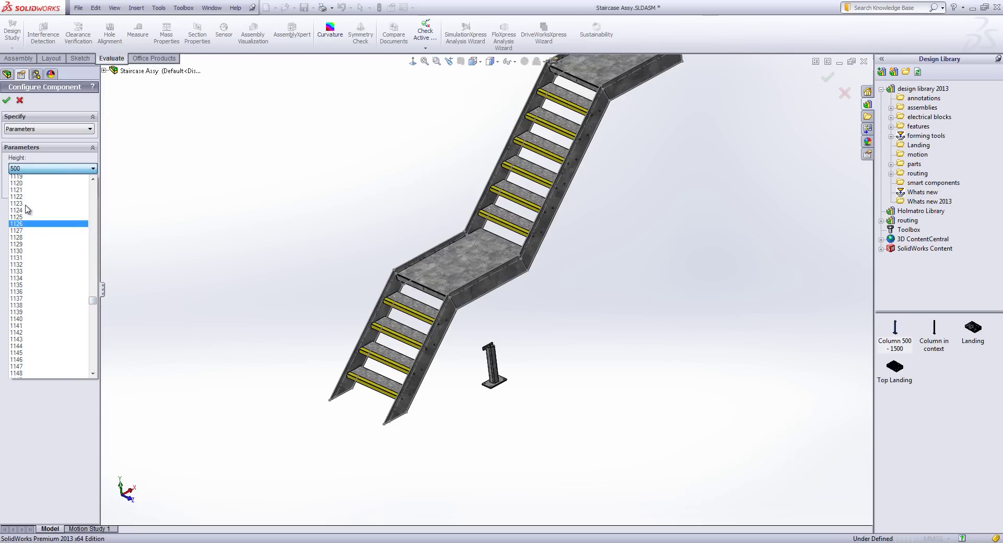
{"action": "left_click", "coordinate": [22, 185]}
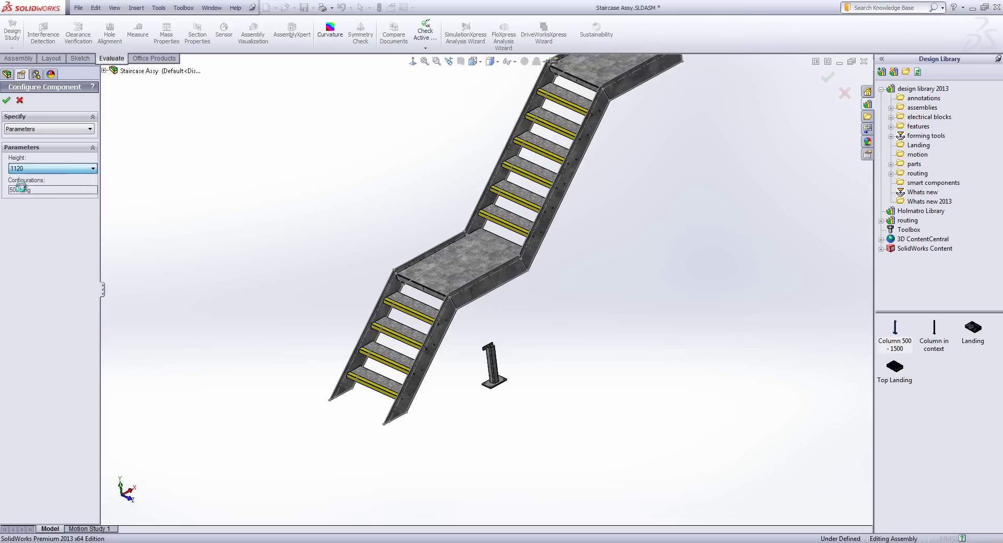
{"action": "left_click", "coordinate": [7, 101]}
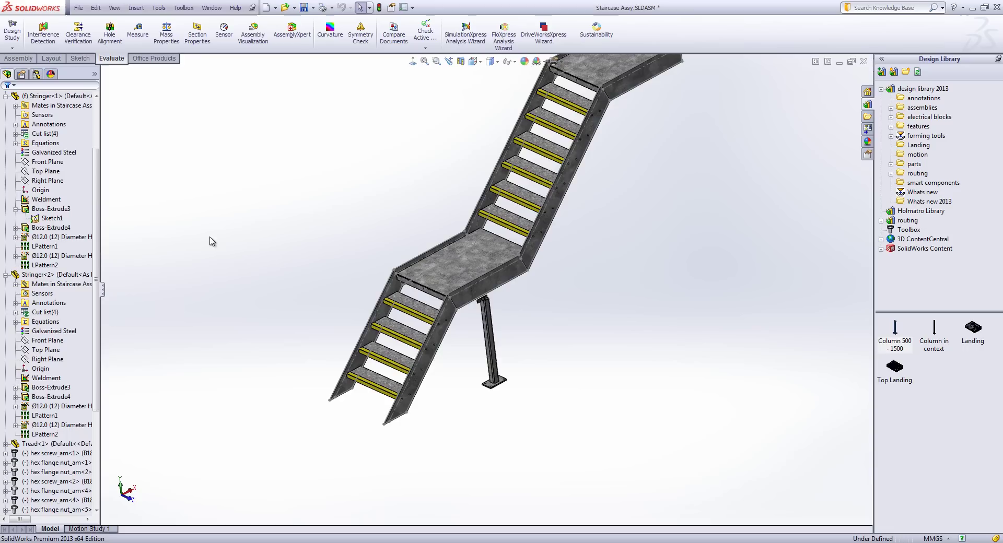
Mate the underside of the column's base plate coincident with the assembly's Top Plane
{"action": "left_click", "coordinate": [35, 142]}
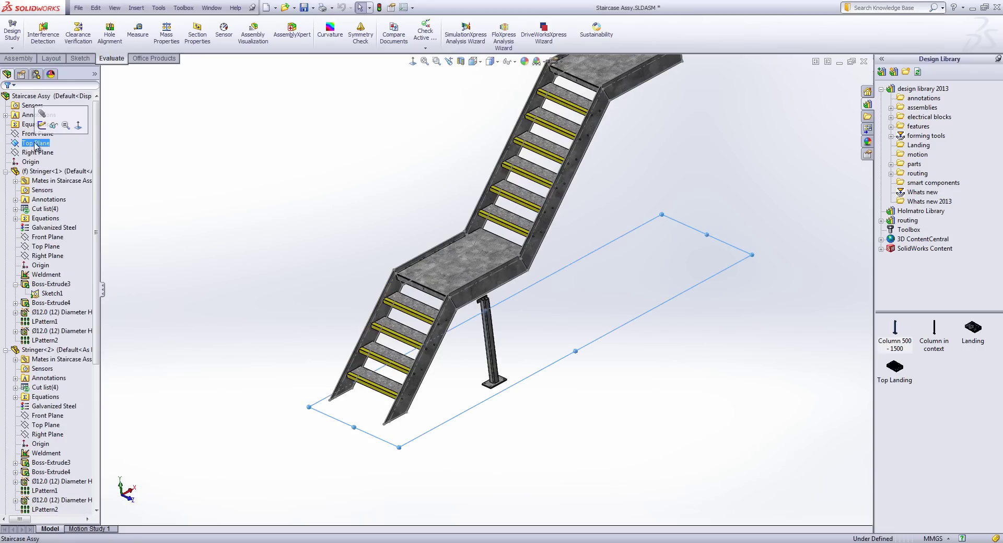
{"action": "key", "text": "m"}
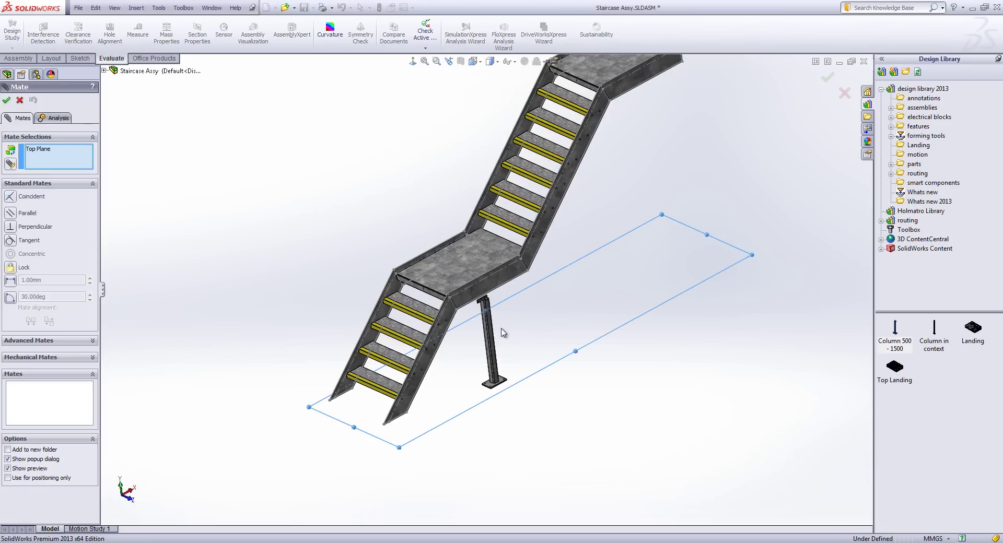
{"action": "scroll", "coordinate": [517, 360], "scroll_direction": "down", "scroll_amount": 3}
{"action": "right_click", "coordinate": [477, 375]}
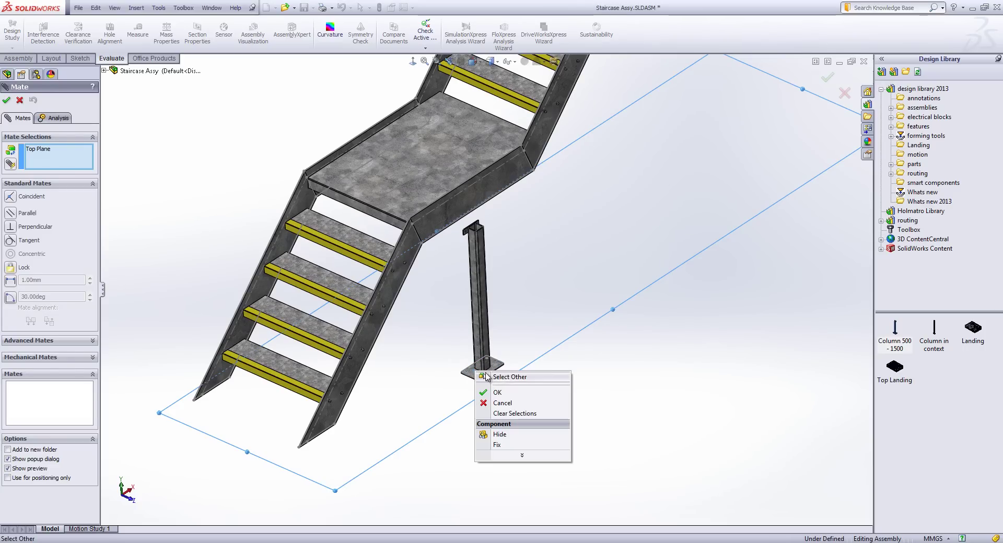
{"action": "left_click", "coordinate": [509, 377]}
{"action": "left_click", "coordinate": [527, 395]}
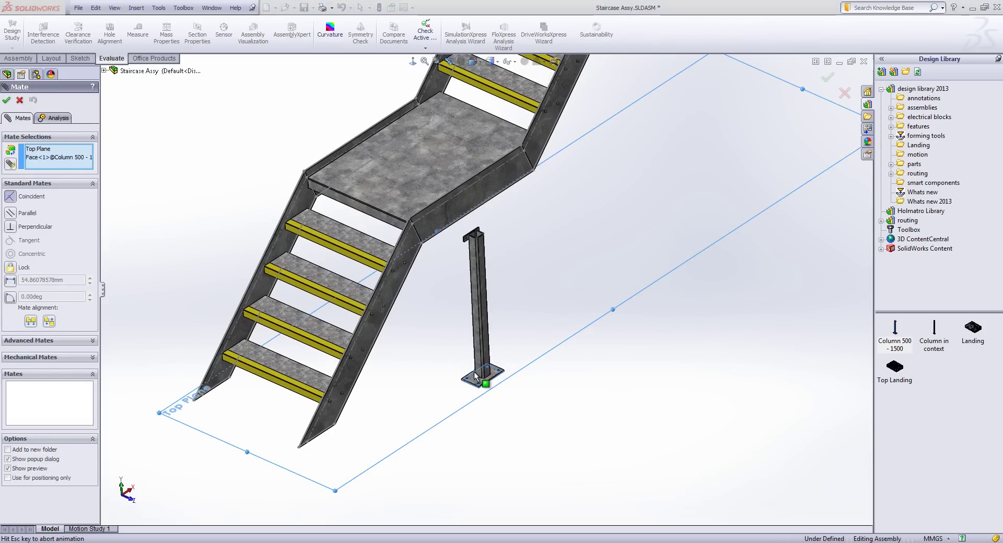
{"action": "key", "text": "Return"}
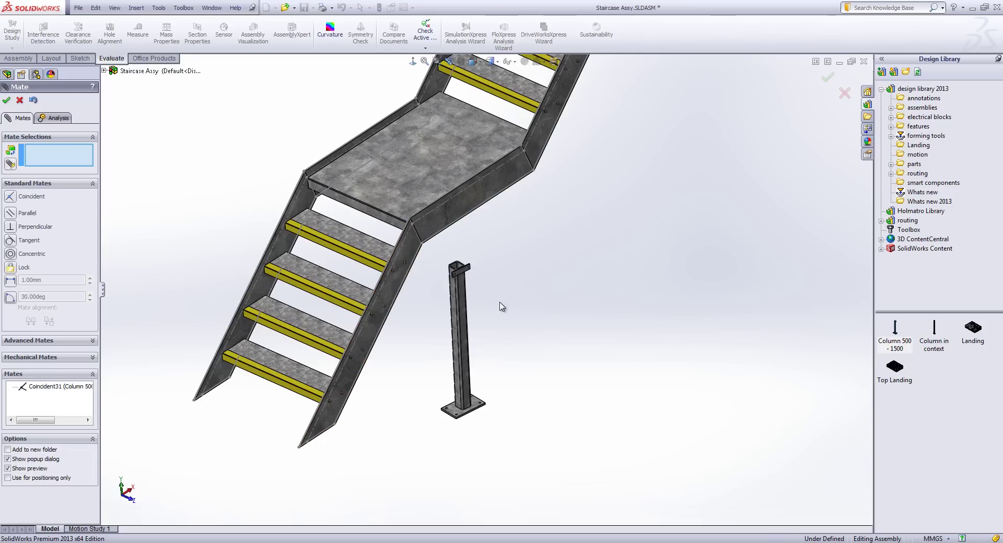
Mate the column's top bracket face coincident with the lower landing's frame and slide the column along beneath the landing
{"action": "left_click", "coordinate": [459, 276]}
{"action": "middle_click_drag", "start_coordinate": [493, 253], "coordinate": [300, 287]}
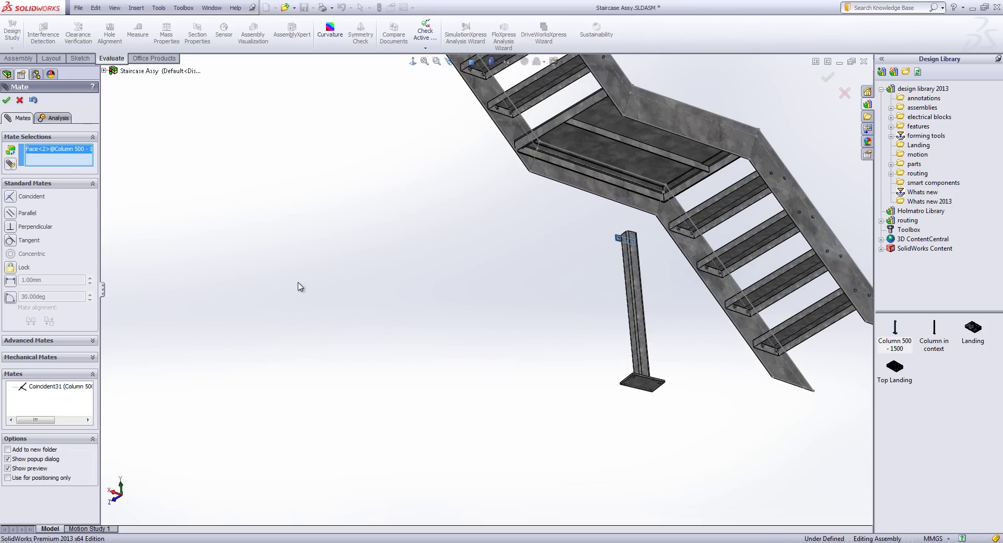
{"action": "left_click", "coordinate": [608, 179]}
{"action": "key", "text": "Return"}
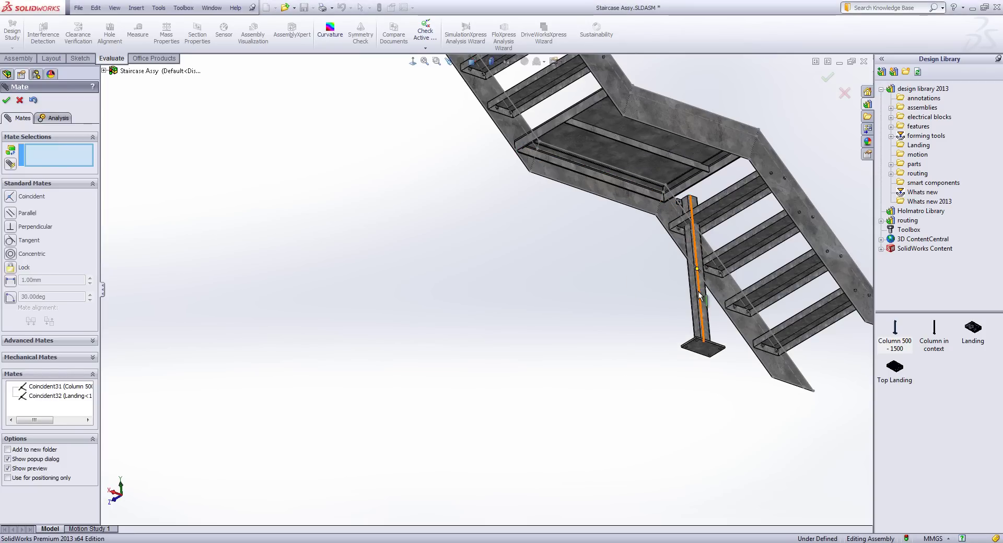
{"action": "left_click_drag", "start_coordinate": [699, 286], "coordinate": [605, 284]}
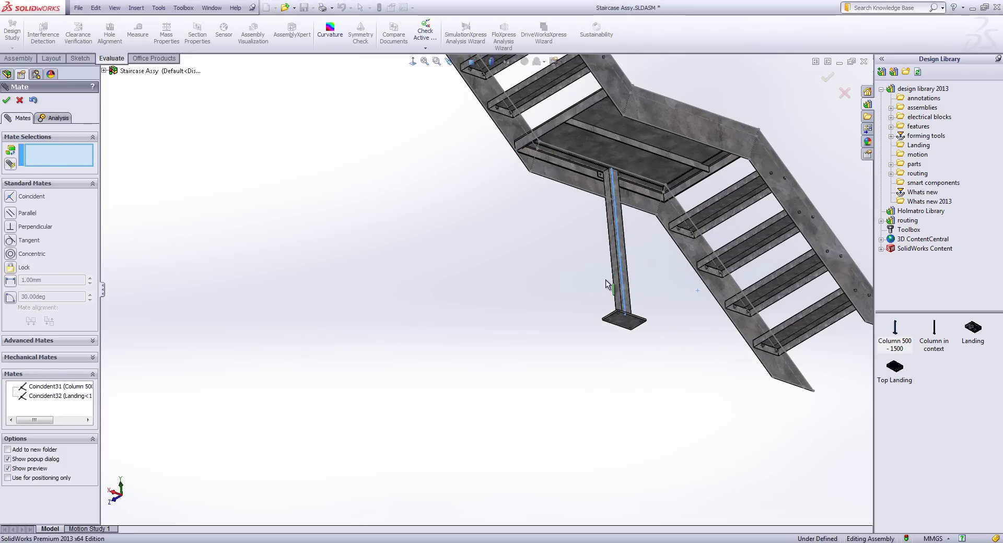
{"action": "left_click", "coordinate": [20, 101]}
Insert the library component Column in context into the assembly below the upper landing
{"action": "key", "text": "ctrl+7"}
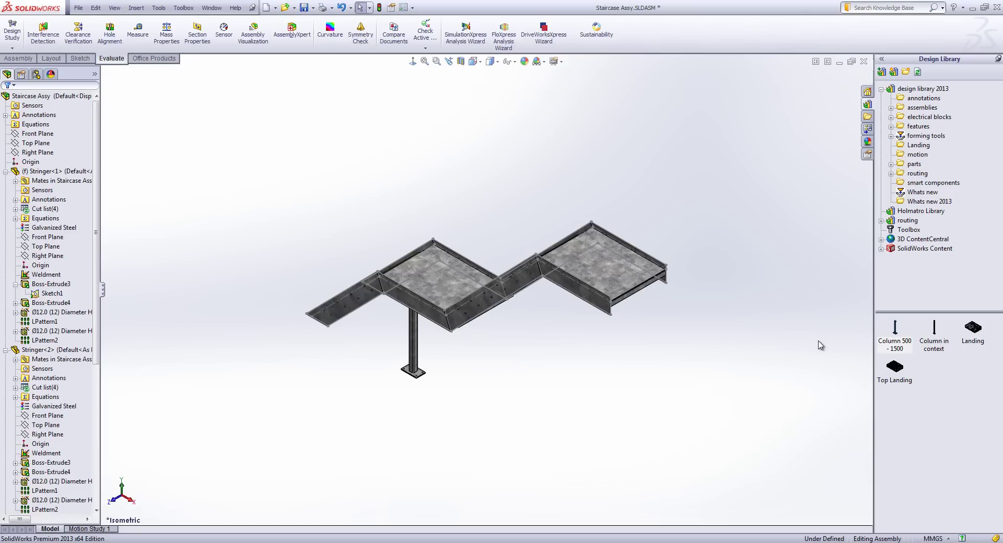
{"action": "middle_click_drag", "start_coordinate": [436, 287], "coordinate": [664, 324]}
{"action": "left_click_drag", "start_coordinate": [937, 349], "coordinate": [648, 256]}
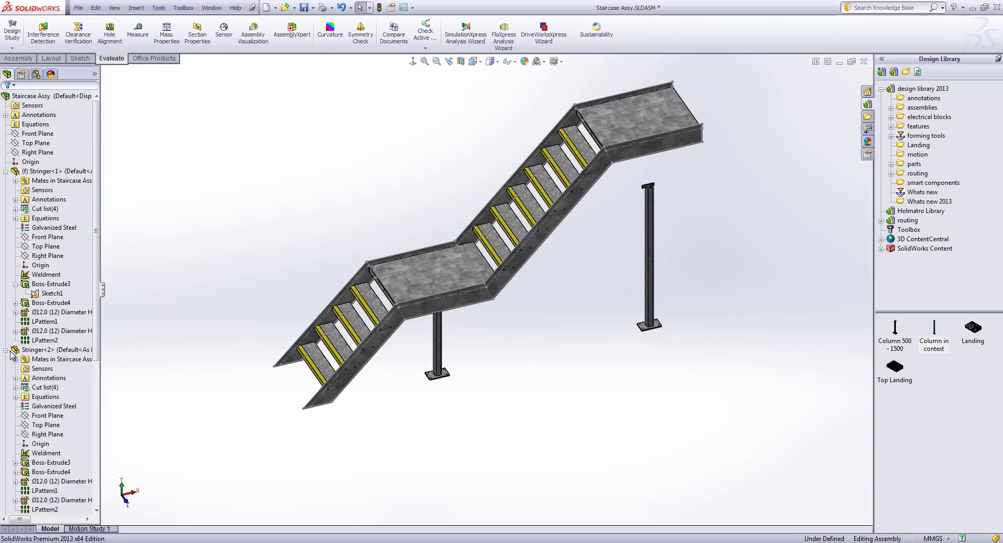
Mate the underside of the Column in context's base plate coincident with the assembly's Top Plane
{"action": "right_click", "coordinate": [45, 144]}
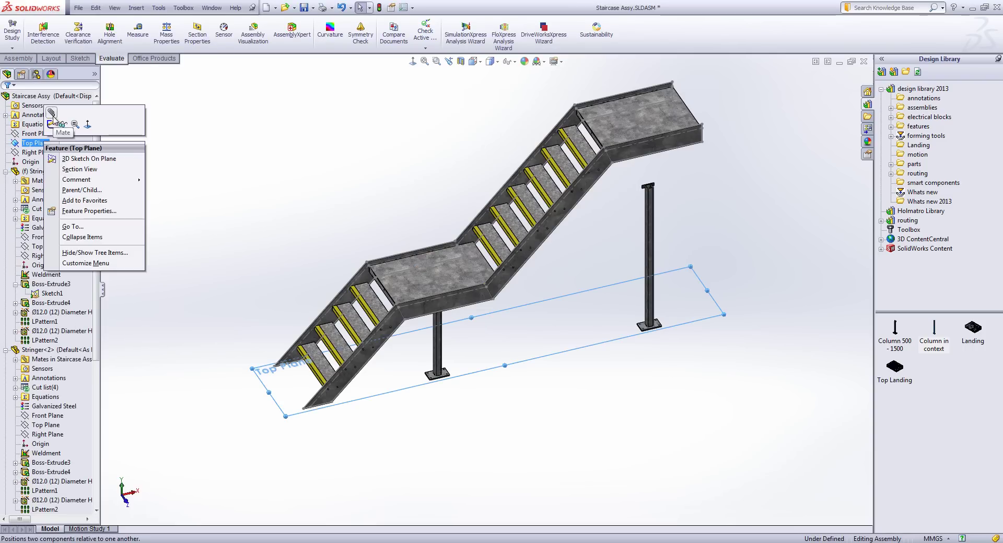
{"action": "left_click", "coordinate": [53, 121]}
{"action": "scroll", "coordinate": [641, 315], "scroll_direction": "down", "scroll_amount": 3}
{"action": "scroll", "coordinate": [641, 315], "scroll_direction": "down", "scroll_amount": 3}
{"action": "right_click", "coordinate": [593, 347]}
{"action": "left_click", "coordinate": [612, 348]}
{"action": "left_click", "coordinate": [594, 349]}
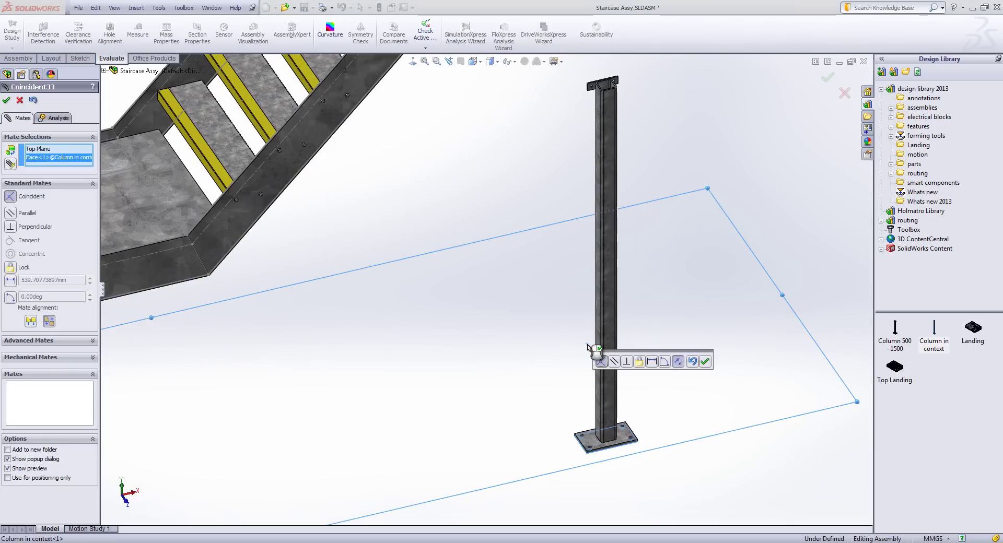
{"action": "left_click", "coordinate": [588, 346]}
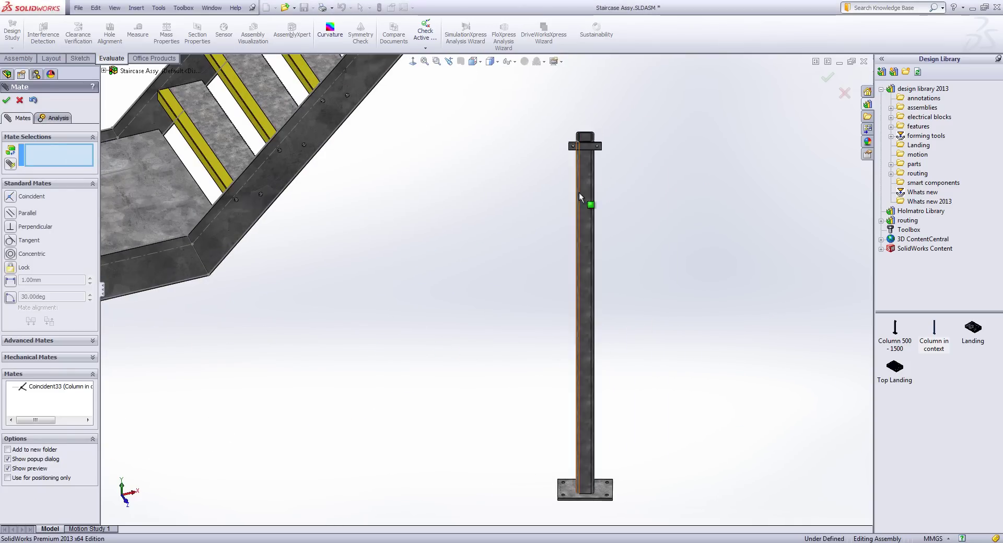
Mate the Column in context's top bracket face coincident with the upper landing's frame and slide the column along beneath the landing
{"action": "left_click", "coordinate": [587, 151]}
{"action": "scroll", "coordinate": [574, 143], "scroll_direction": "up", "scroll_amount": 5}
{"action": "middle_click_drag", "start_coordinate": [561, 141], "coordinate": [315, 219]}
{"action": "scroll", "coordinate": [284, 217], "scroll_direction": "down", "scroll_amount": 3}
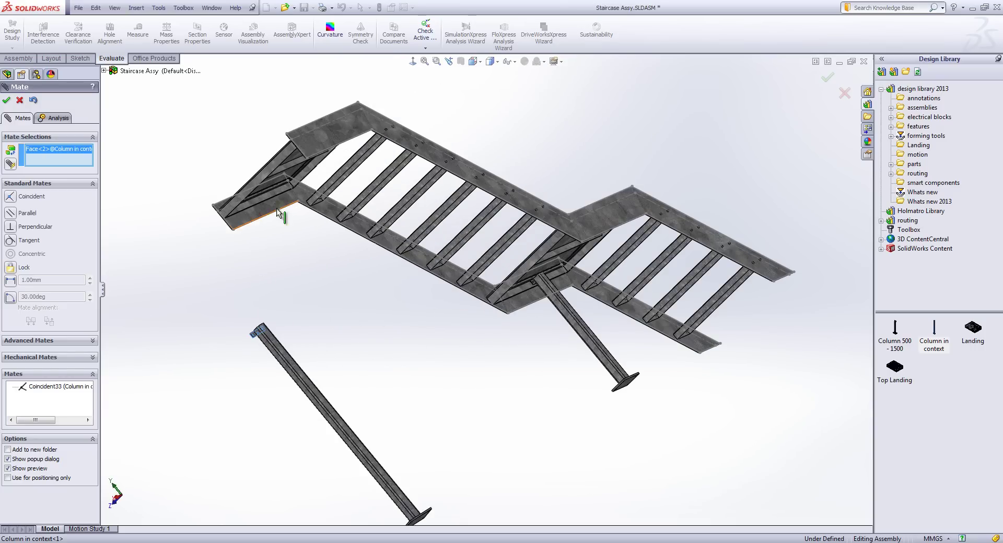
{"action": "left_click", "coordinate": [269, 197]}
{"action": "left_click", "coordinate": [256, 179]}
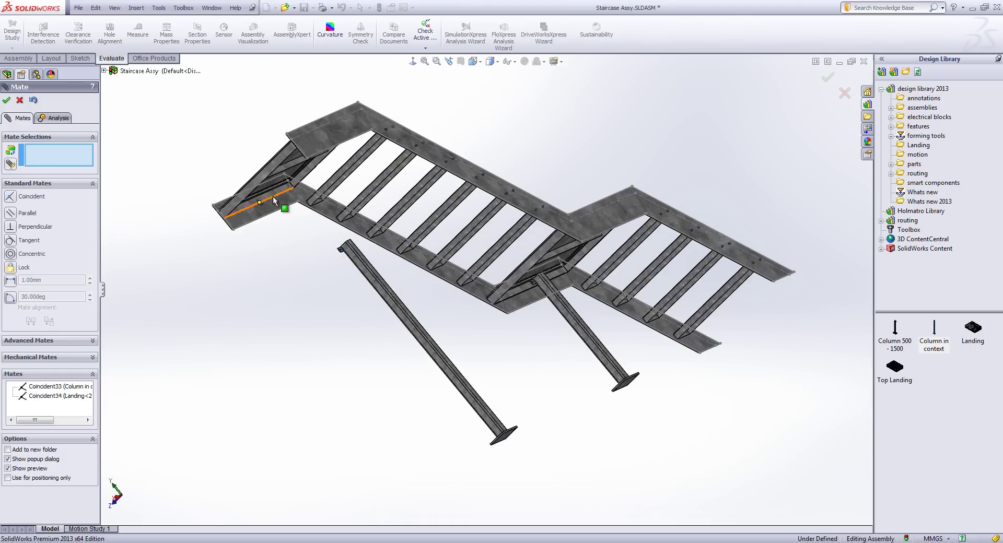
{"action": "key", "text": "ctrl+1"}
{"action": "left_click_drag", "start_coordinate": [616, 324], "coordinate": [677, 325]}
{"action": "key", "text": "Escape"}
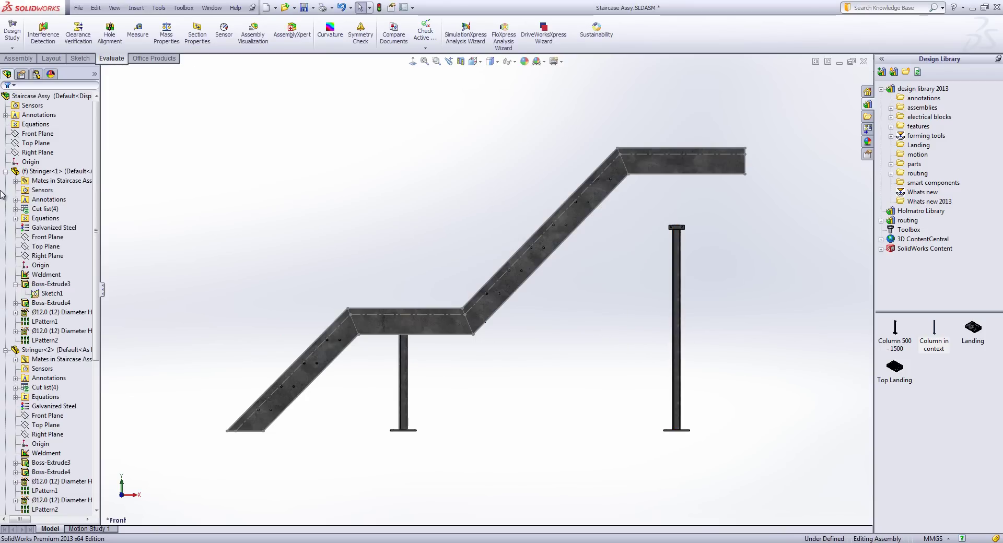
Edit the height sketch of the Column in context in place, attaching its vertical line's upper end to the upper landing's reference line
{"action": "left_click", "coordinate": [678, 300]}
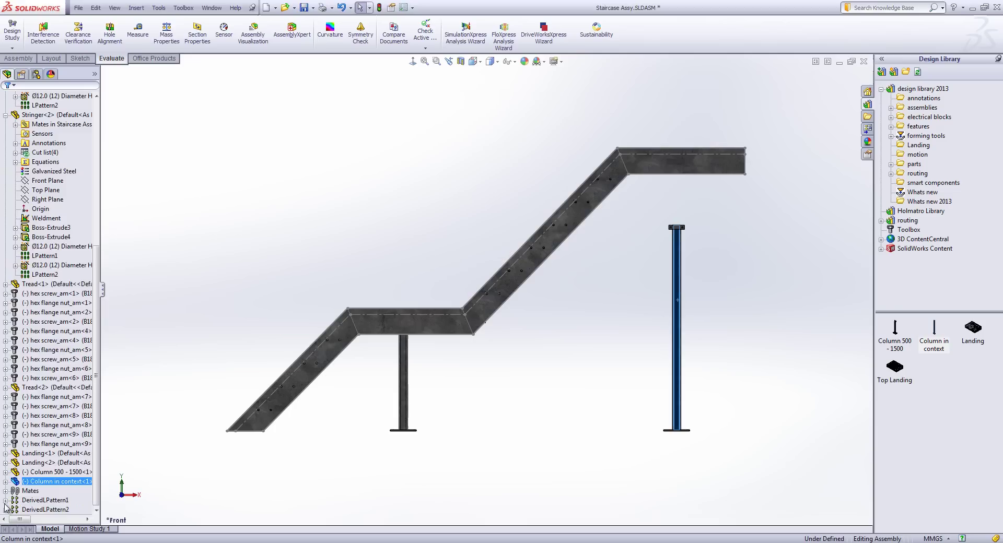
{"action": "scroll", "coordinate": [31, 407], "scroll_direction": "down", "scroll_amount": 5}
{"action": "right_click", "coordinate": [43, 448]}
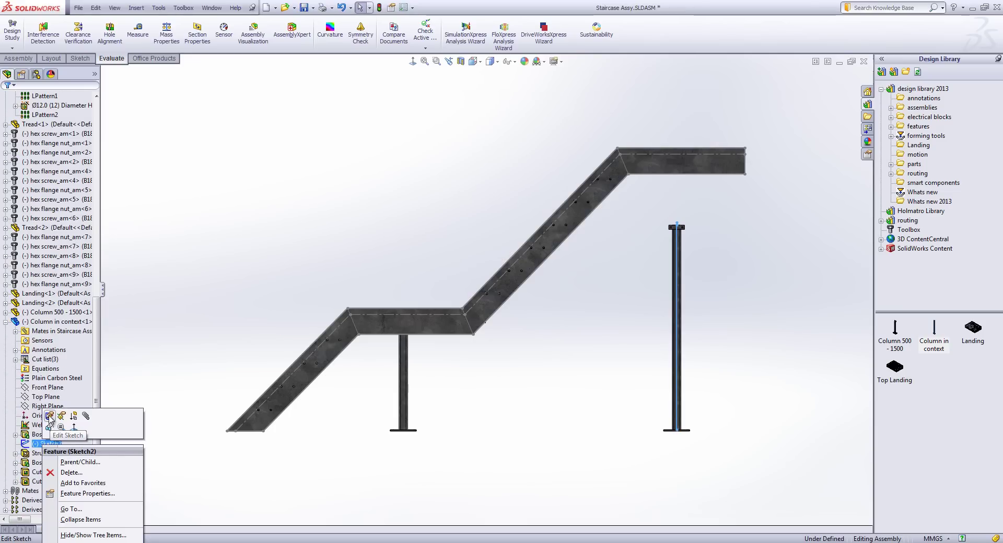
{"action": "left_click", "coordinate": [50, 417]}
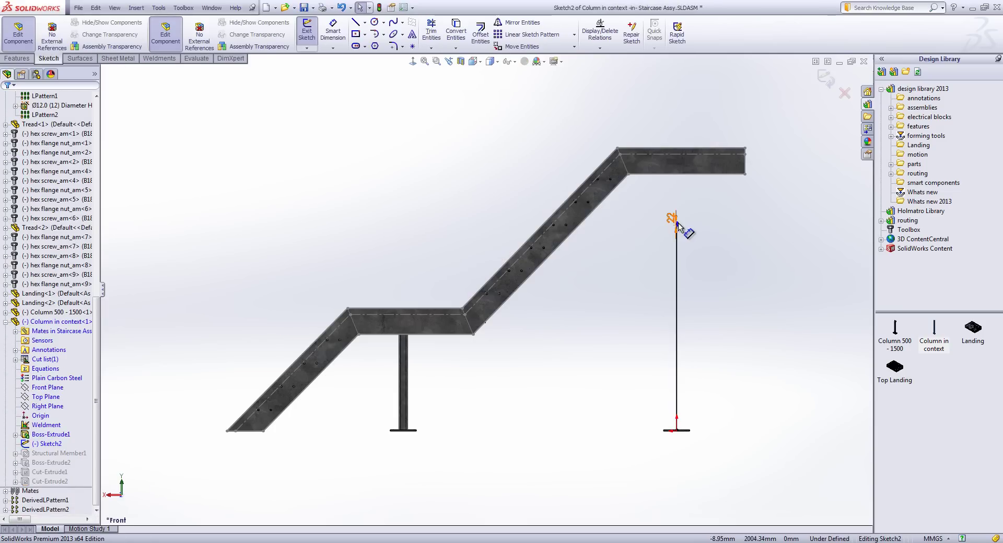
{"action": "left_click", "coordinate": [645, 219]}
{"action": "left_click_drag", "start_coordinate": [679, 222], "coordinate": [688, 159]}
{"action": "left_click", "coordinate": [739, 268]}
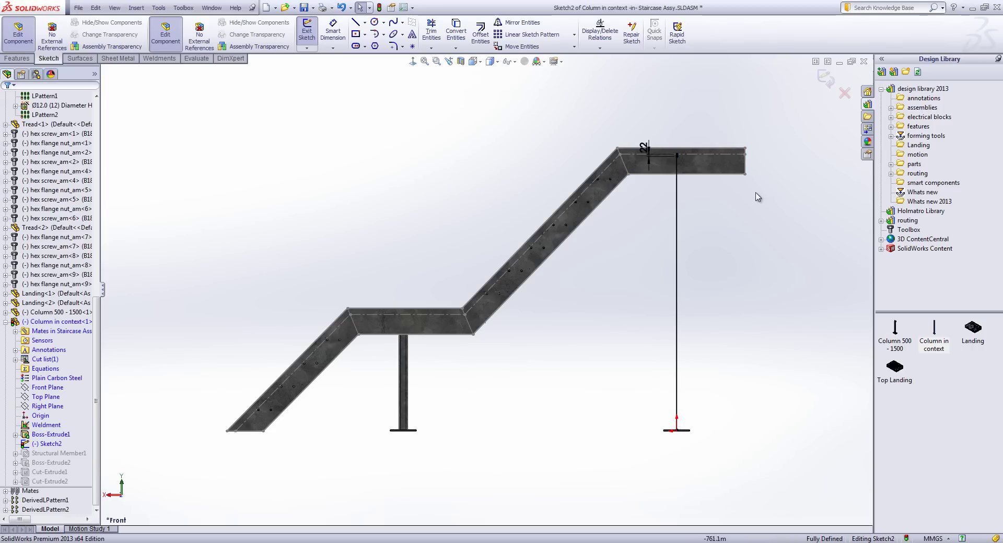
{"action": "left_click", "coordinate": [825, 81]}
{"action": "mouse_move", "coordinate": [724, 197]}
{"action": "middle_mouse_down"}
{"action": "mouse_move", "coordinate": [635, 227]}
{"action": "mouse_move", "coordinate": [646, 226]}
{"action": "middle_mouse_up"}
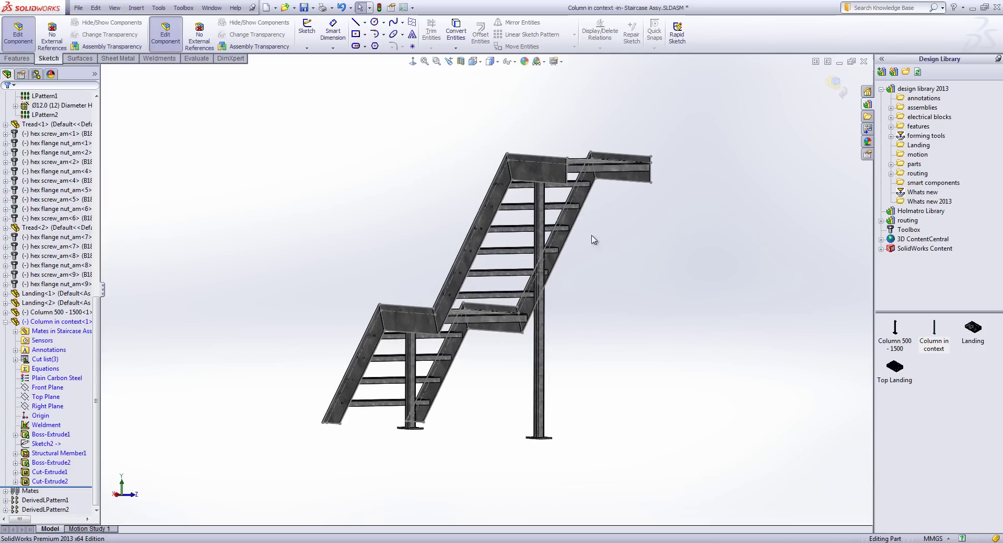
{"action": "left_click", "coordinate": [18, 32]}
Check the height parameter in the component configuration of the Column 500 - 1500 under the lower landing
{"action": "middle_click_drag", "start_coordinate": [412, 273], "coordinate": [564, 298]}
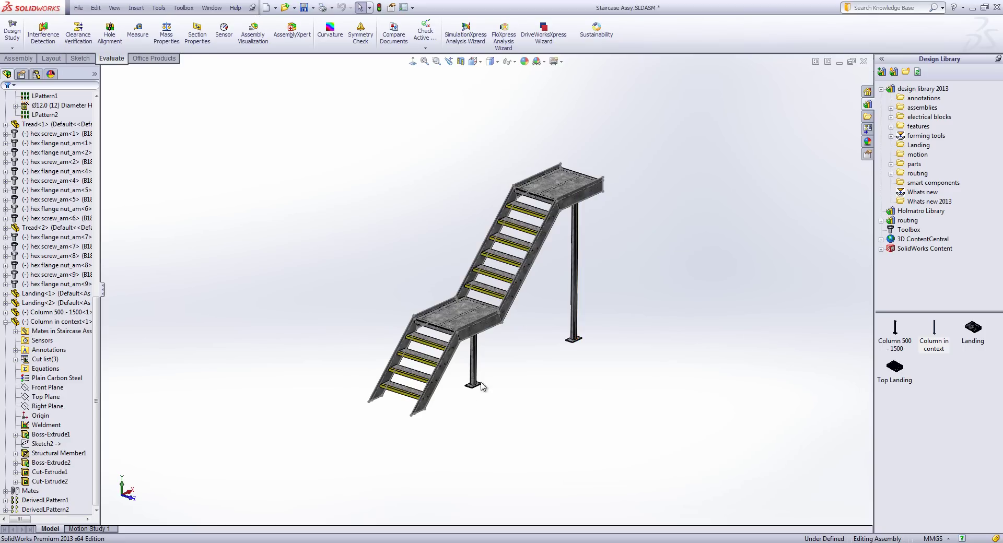
{"action": "scroll", "coordinate": [468, 355], "scroll_direction": "down", "scroll_amount": 3}
{"action": "left_click", "coordinate": [470, 356]}
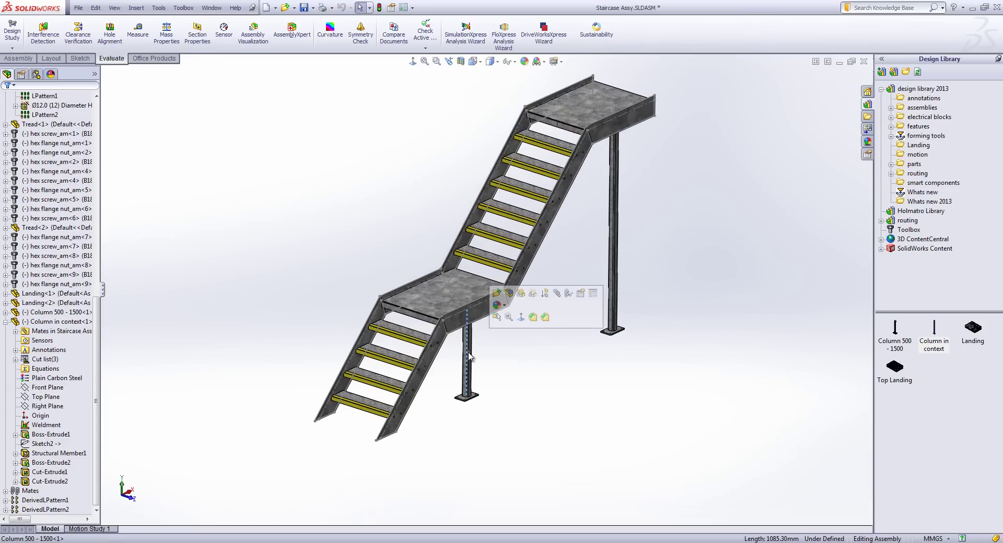
{"action": "right_click", "coordinate": [469, 356]}
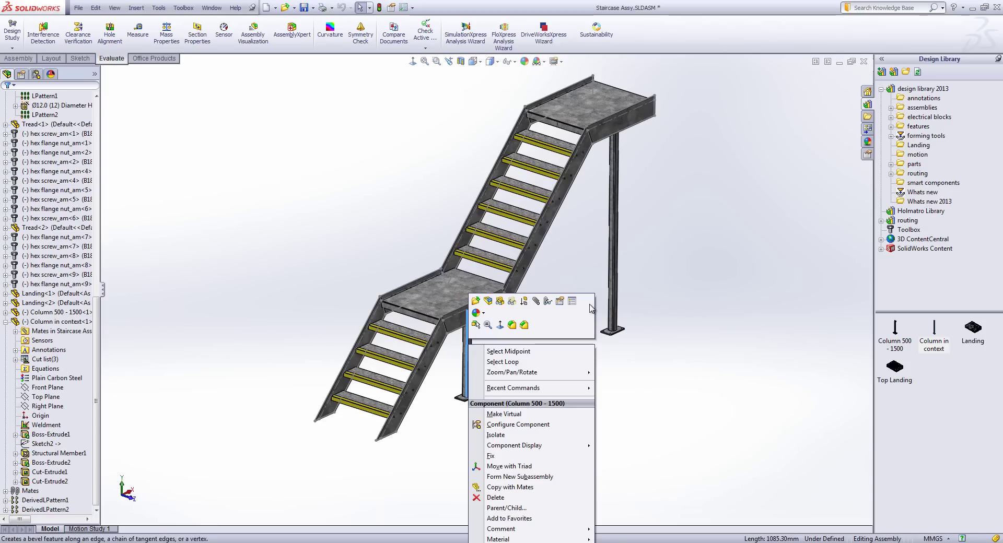
{"action": "left_click", "coordinate": [571, 302]}
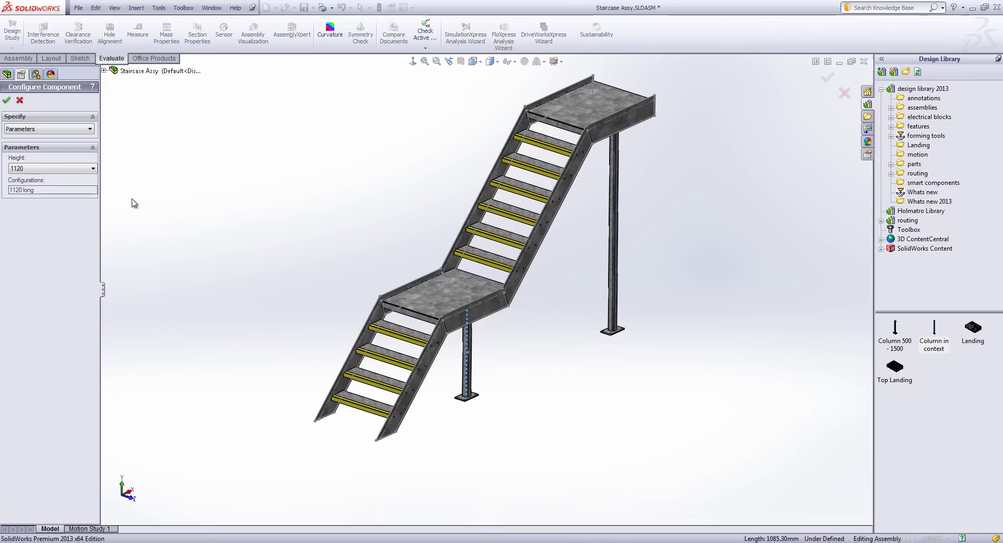
{"action": "left_click", "coordinate": [29, 169]}
{"action": "left_click", "coordinate": [20, 101]}
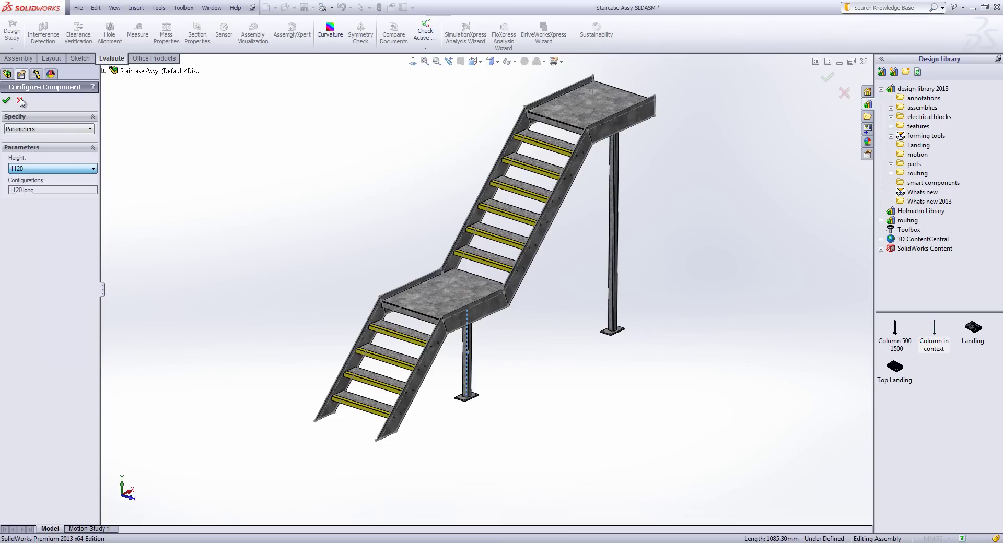
{"action": "left_click", "coordinate": [20, 101]}
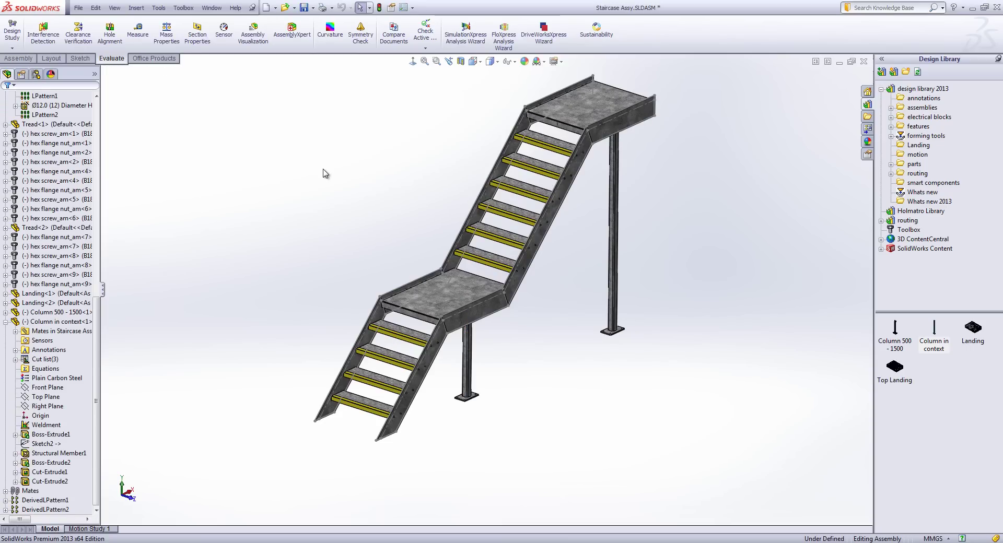
Set up a Hole Wizard assembly feature on the lower landing's frame face with ANSI Metric drill size Ø12.0 and a Through All end condition
{"action": "middle_click_drag", "start_coordinate": [409, 265], "coordinate": [206, 313]}
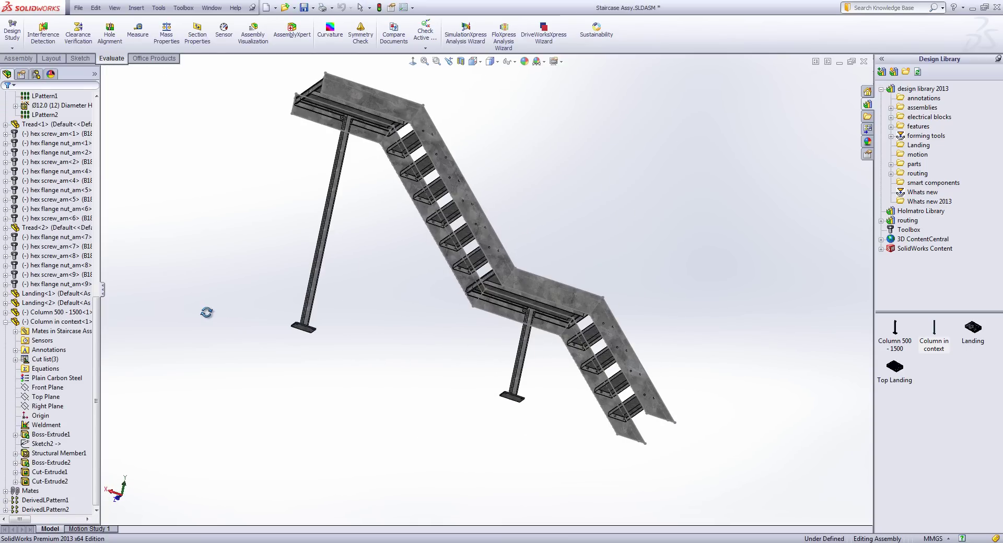
{"action": "scroll", "coordinate": [564, 314], "scroll_direction": "down", "scroll_amount": 5}
{"action": "scroll", "coordinate": [564, 313], "scroll_direction": "down", "scroll_amount": 10}
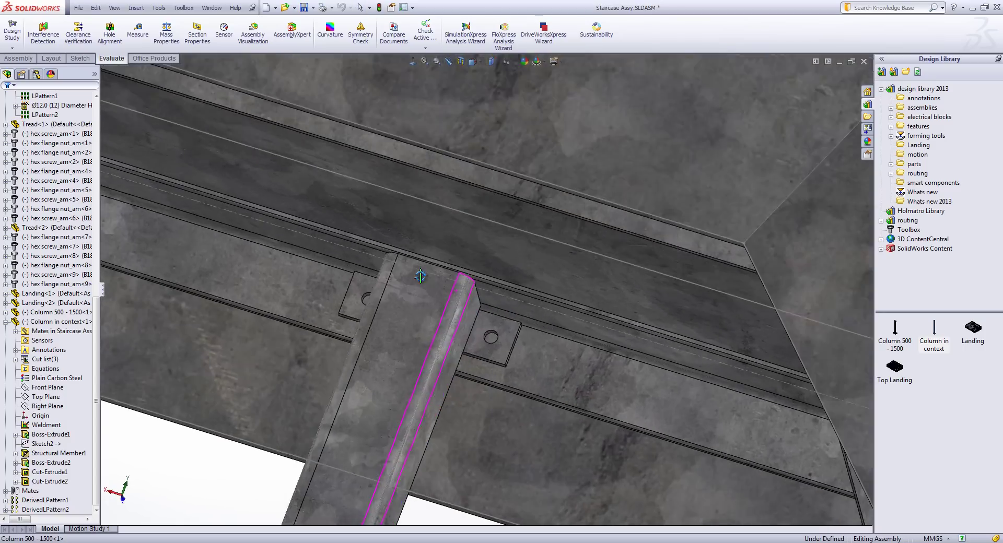
{"action": "scroll", "coordinate": [438, 258], "scroll_direction": "down", "scroll_amount": 3}
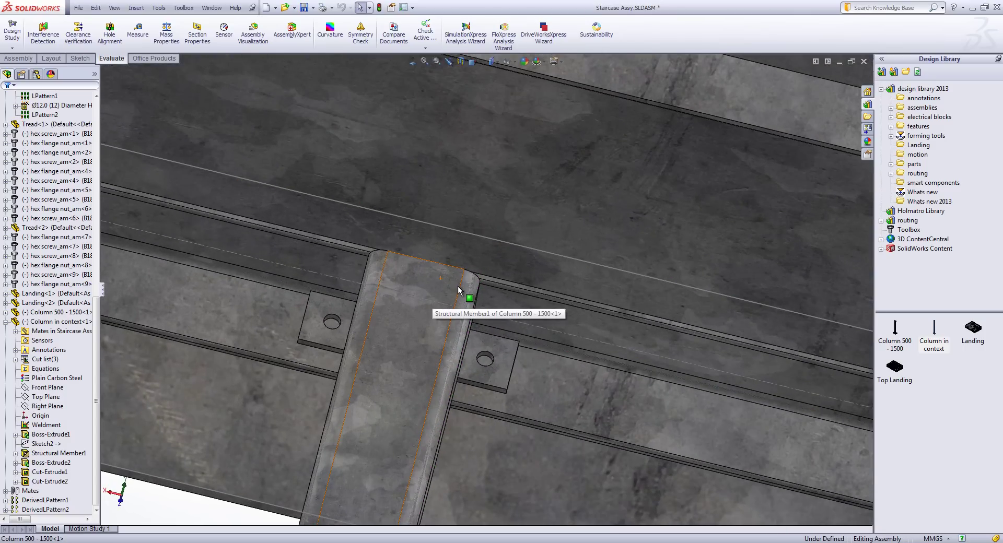
{"action": "left_click", "coordinate": [220, 299]}
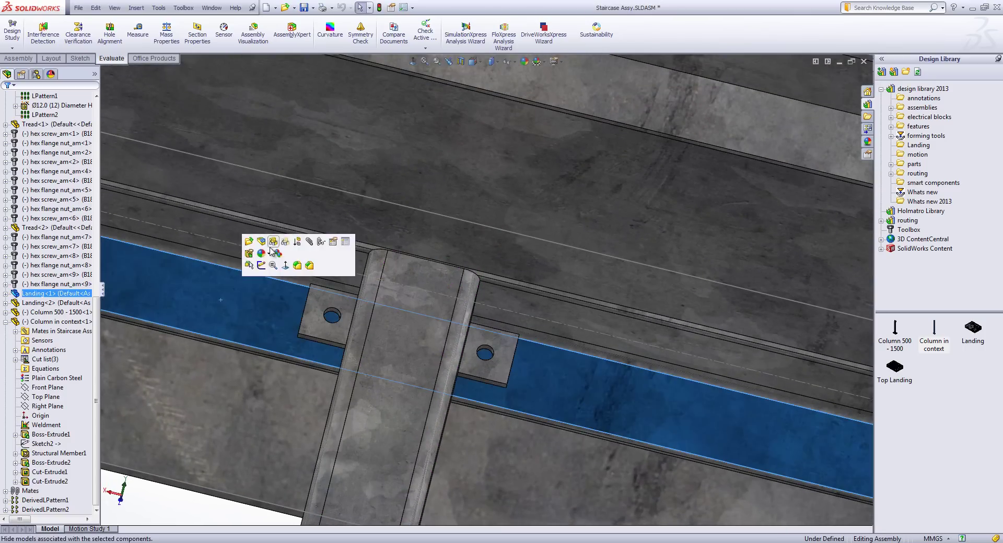
{"action": "left_click", "coordinate": [23, 58]}
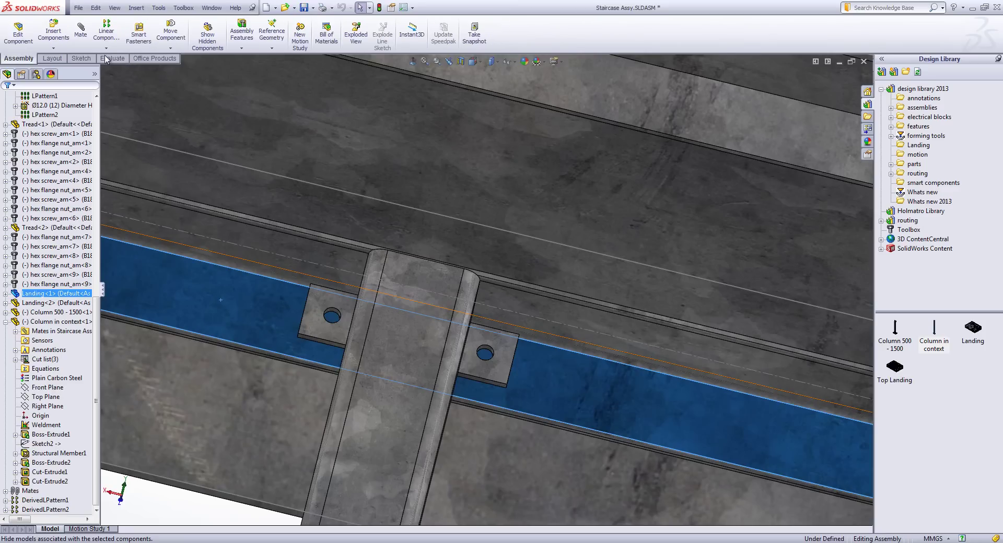
{"action": "left_click", "coordinate": [241, 32]}
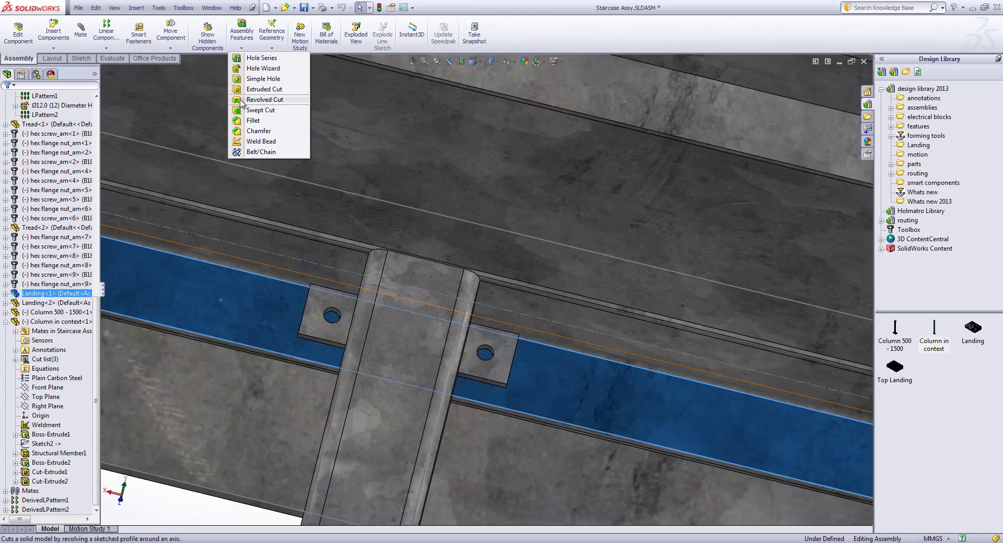
{"action": "left_click", "coordinate": [256, 69]}
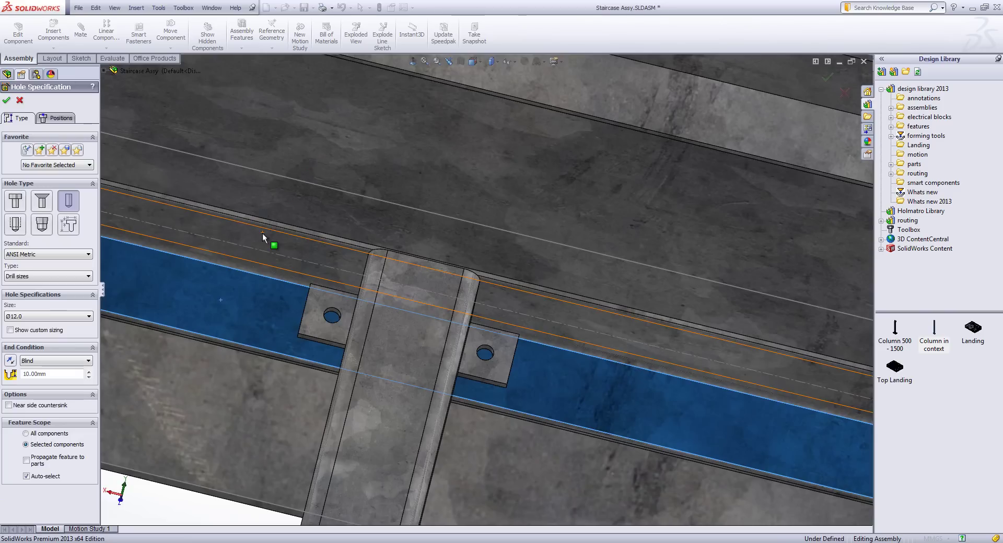
{"action": "left_click", "coordinate": [55, 361]}
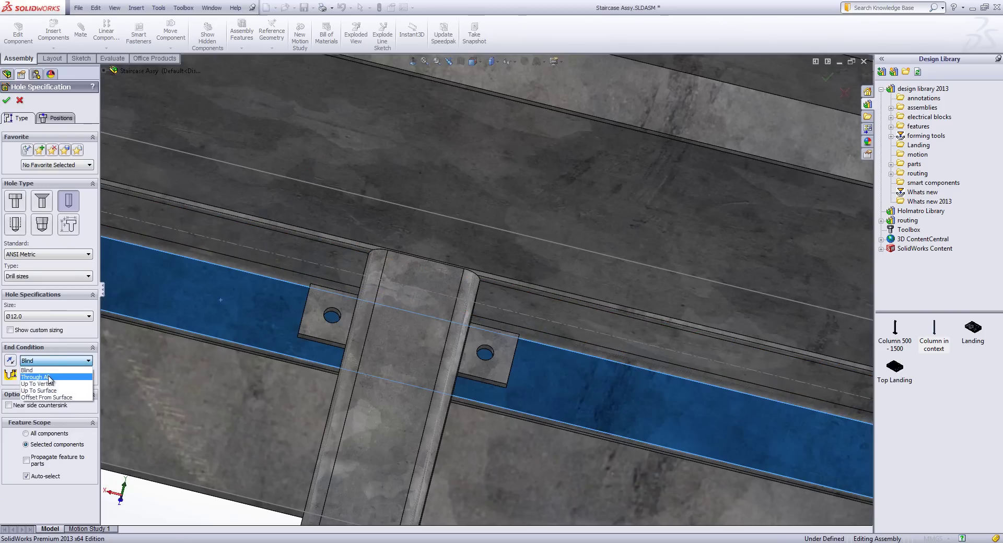
{"action": "left_click", "coordinate": [41, 376]}
Place the hole centres on the two bracket holes beside the lower column and create the holes through the landing frame
{"action": "left_click", "coordinate": [59, 119]}
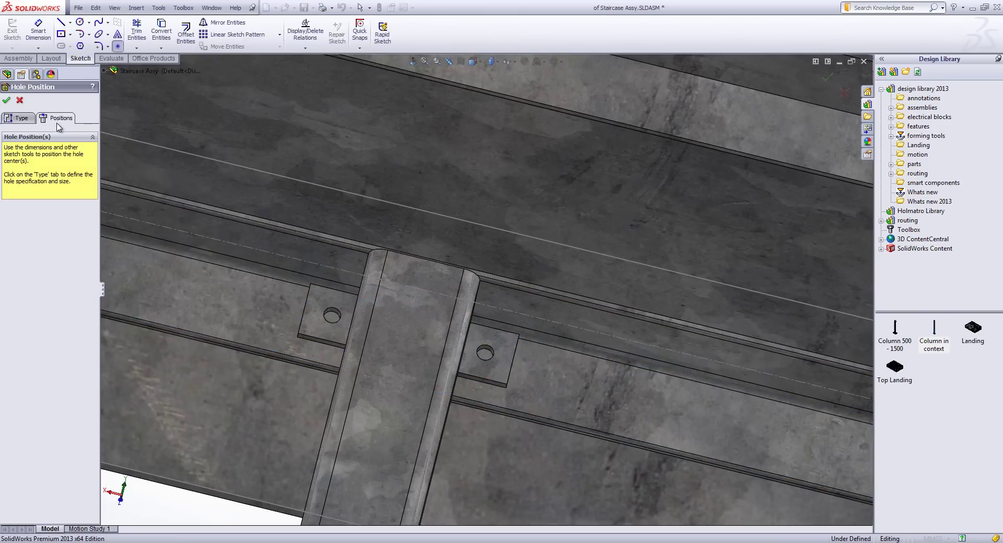
{"action": "left_click", "coordinate": [332, 319]}
{"action": "left_click", "coordinate": [485, 356]}
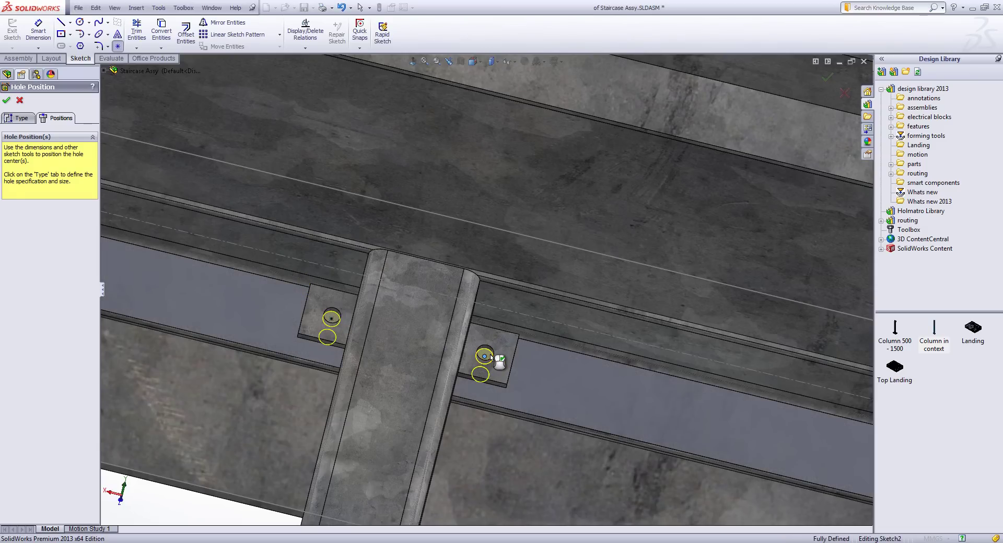
{"action": "key", "text": "Return"}
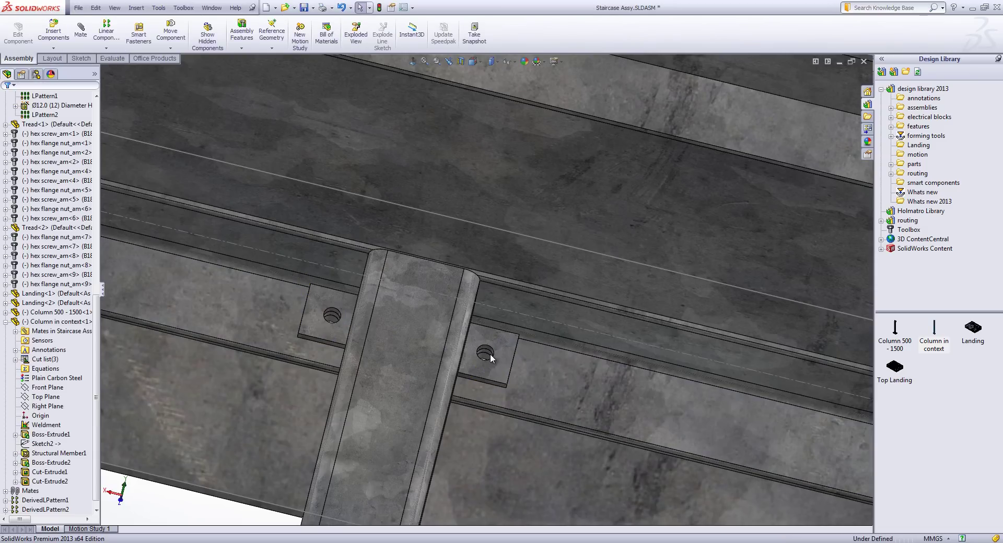
Slide the lower column along its landing toward the upper flight and update the frame holes to match the column's position
{"action": "middle_click_drag", "start_coordinate": [490, 353], "coordinate": [242, 309]}
{"action": "left_click", "coordinate": [456, 346]}
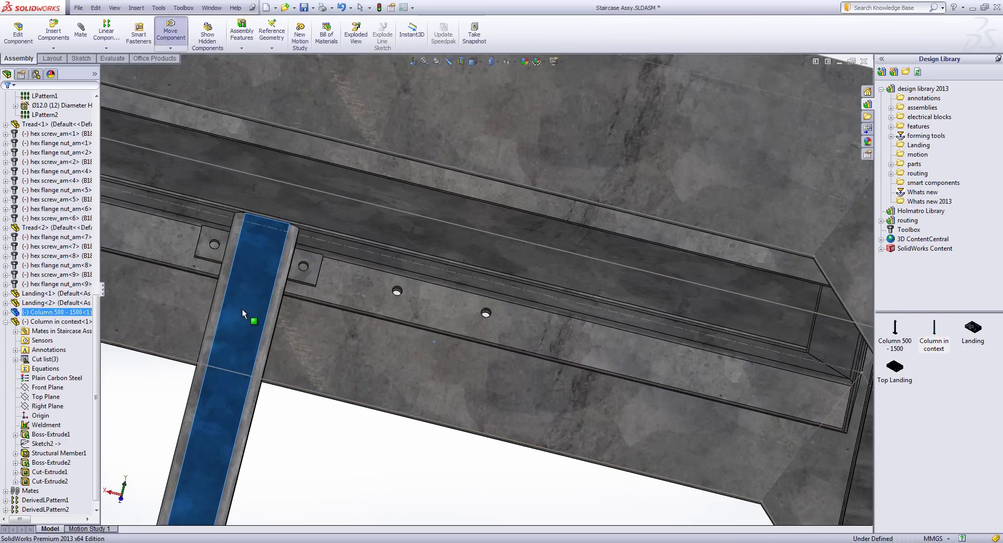
{"action": "key", "text": "ctrl+1"}
{"action": "scroll", "coordinate": [395, 325], "scroll_direction": "down", "scroll_amount": 8}
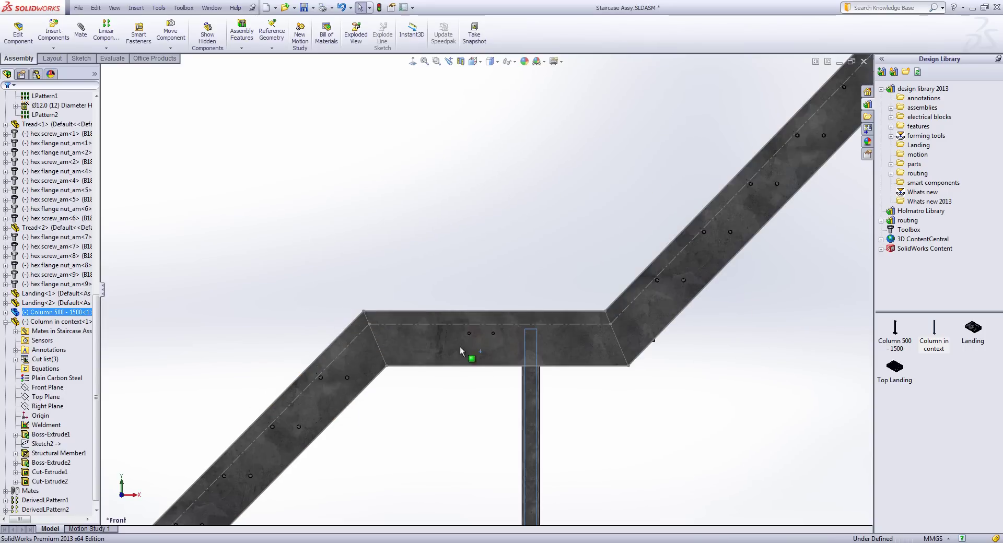
{"action": "key", "text": "Escape"}
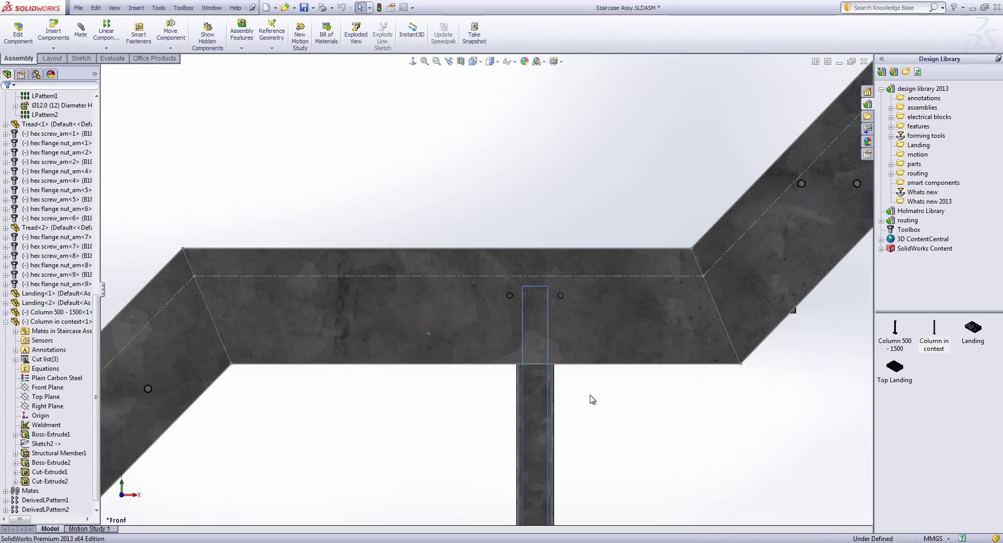
{"action": "key", "text": "ctrl+7"}
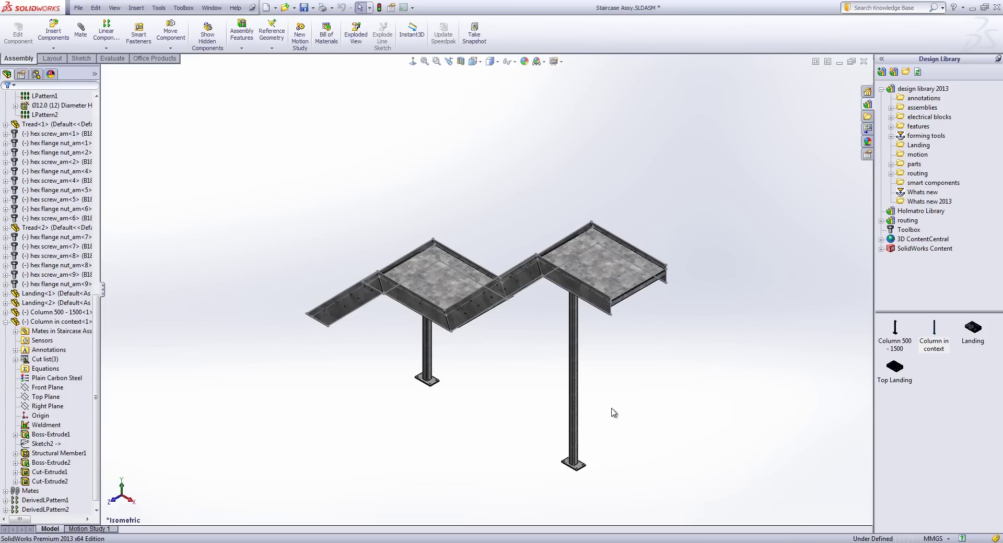
Close all open documents without saving the modified assembly and parts
{"action": "left_click", "coordinate": [211, 8]}
{"action": "left_click", "coordinate": [225, 84]}
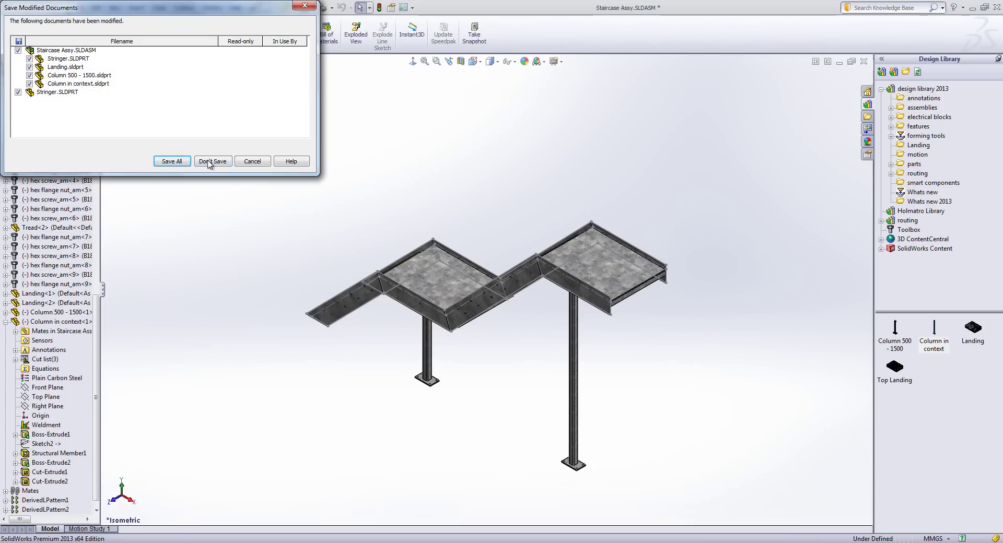
{"action": "left_click", "coordinate": [211, 161]}
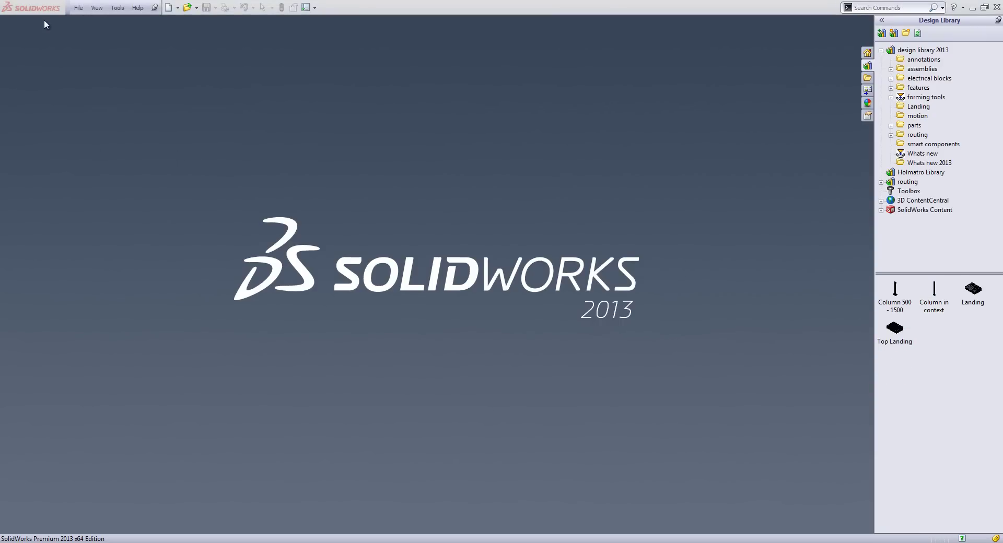
Open the recent assembly Straight Flight with Rest Landing and its associated drawing
{"action": "left_click", "coordinate": [78, 8]}
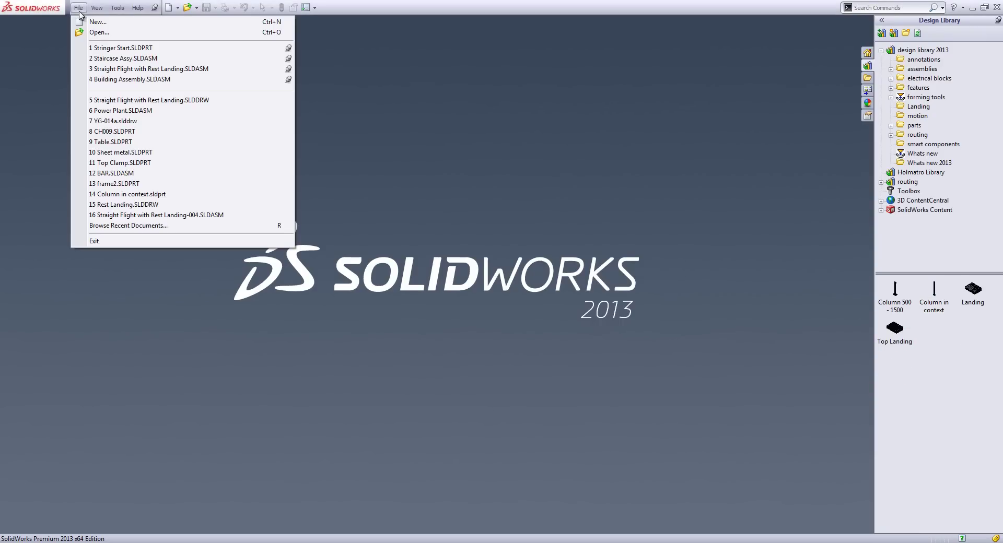
{"action": "left_click", "coordinate": [104, 70]}
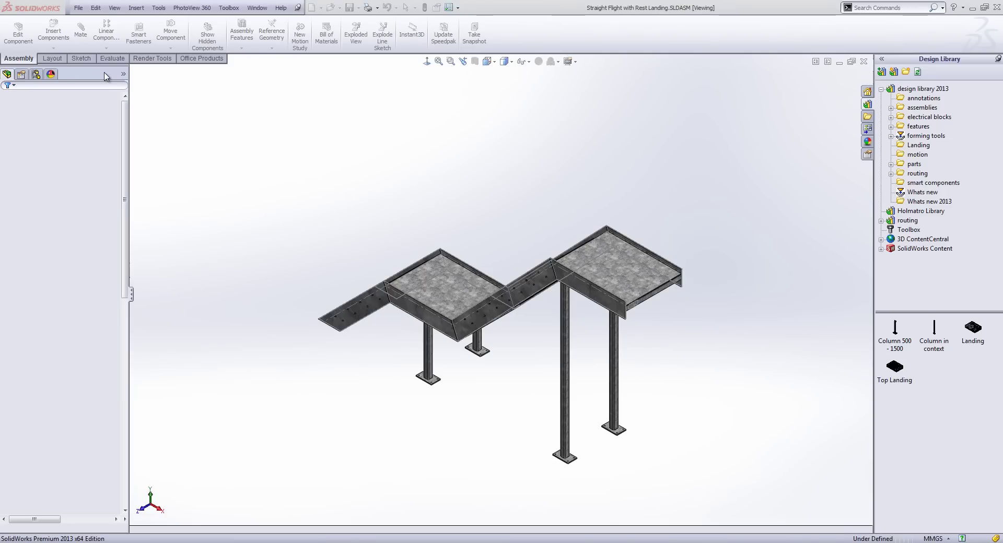
{"action": "middle_click_drag", "start_coordinate": [439, 239], "coordinate": [545, 256]}
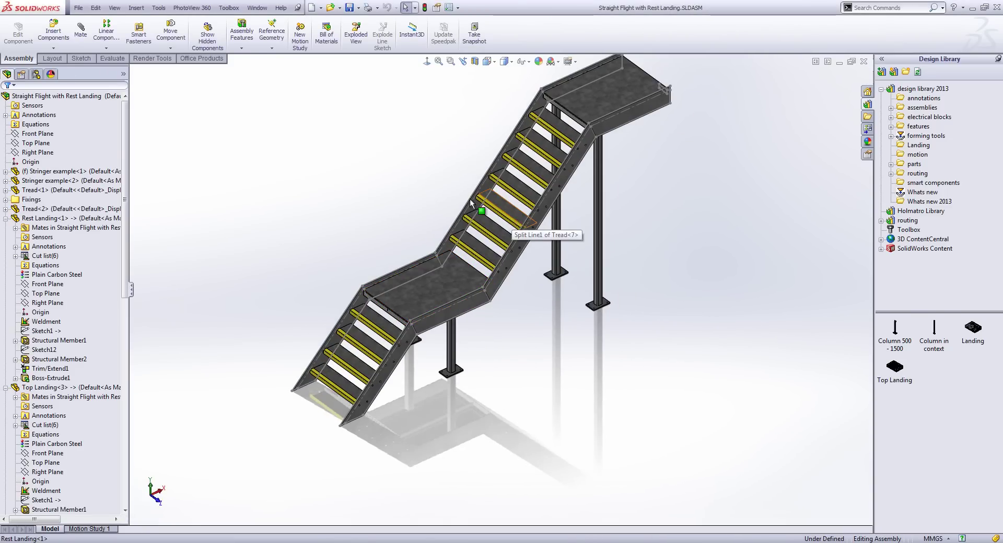
{"action": "left_click", "coordinate": [52, 96]}
{"action": "right_click", "coordinate": [52, 96]}
{"action": "left_click", "coordinate": [93, 152]}
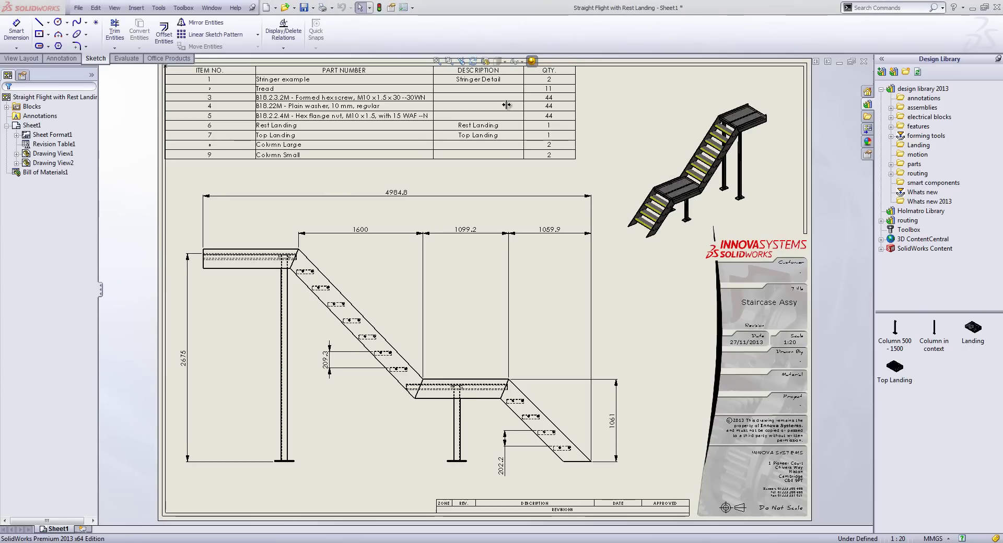
Open the Rest Landing part from the staircase drawing, review its own drawing, and close both documents
{"action": "left_click", "coordinate": [679, 189]}
{"action": "right_click", "coordinate": [679, 189]}
{"action": "left_click", "coordinate": [721, 240]}
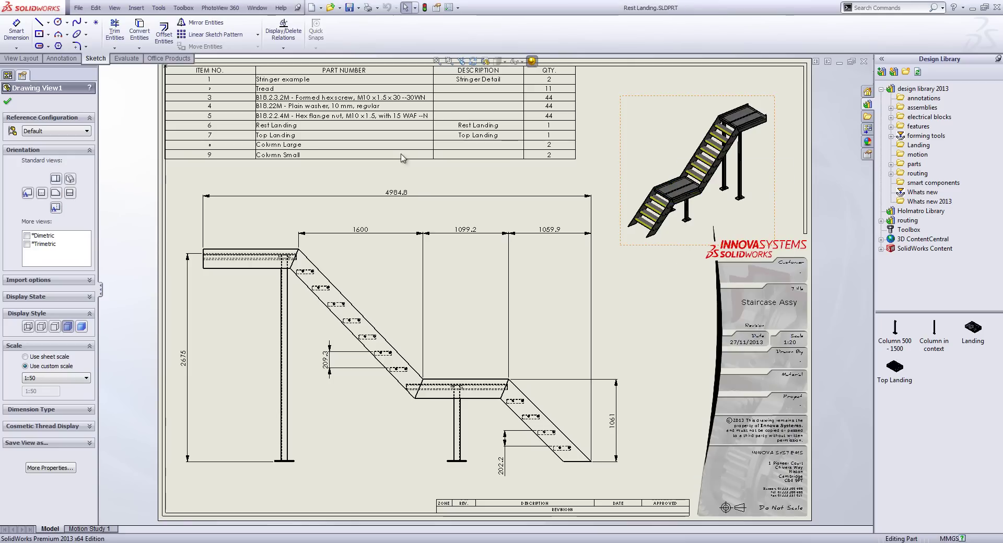
{"action": "right_click", "coordinate": [44, 98]}
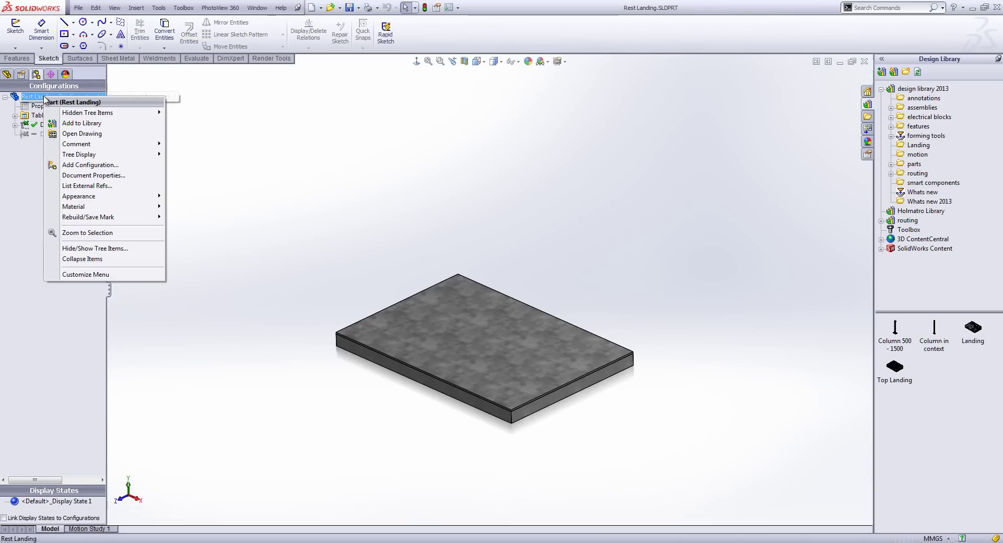
{"action": "left_click", "coordinate": [82, 134]}
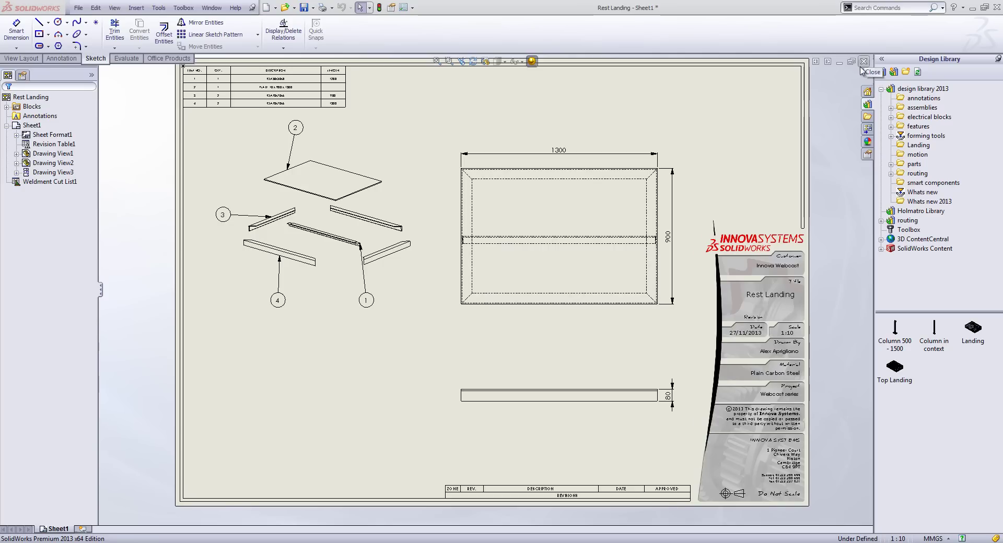
{"action": "left_click", "coordinate": [862, 63]}
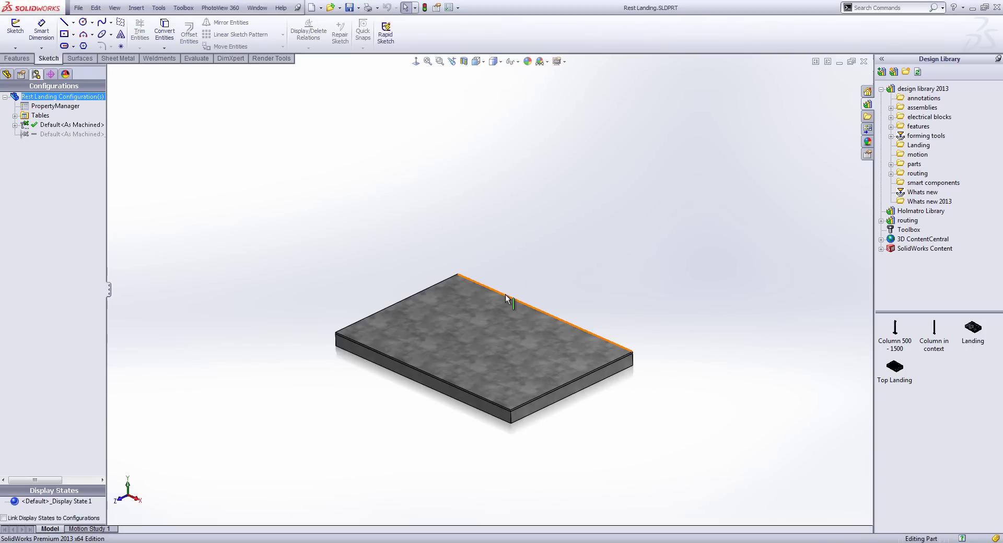
{"action": "left_click", "coordinate": [863, 61]}
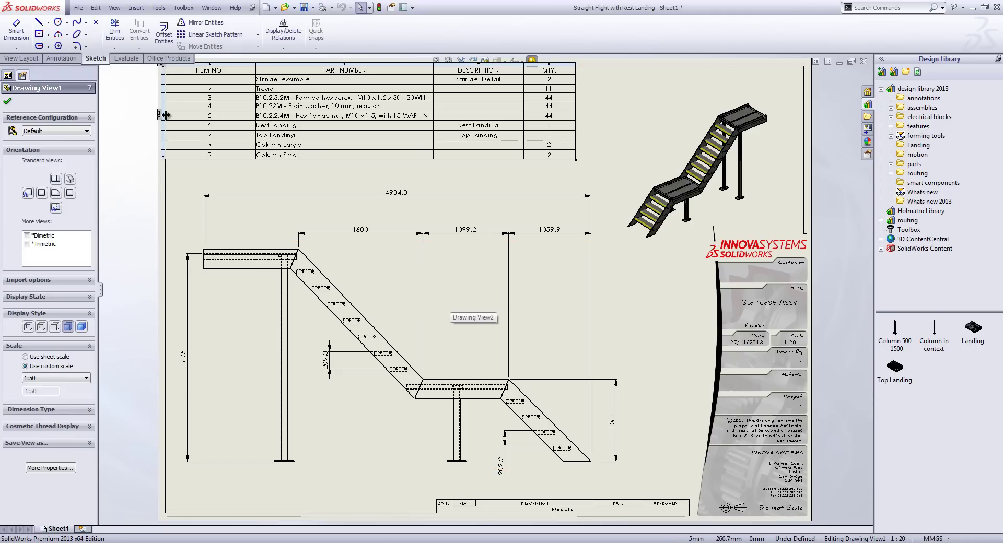
Set up a Pack and Go of the staircase drawing that includes drawings and saves to a new folder Job 006 under Finished
{"action": "left_click", "coordinate": [78, 8]}
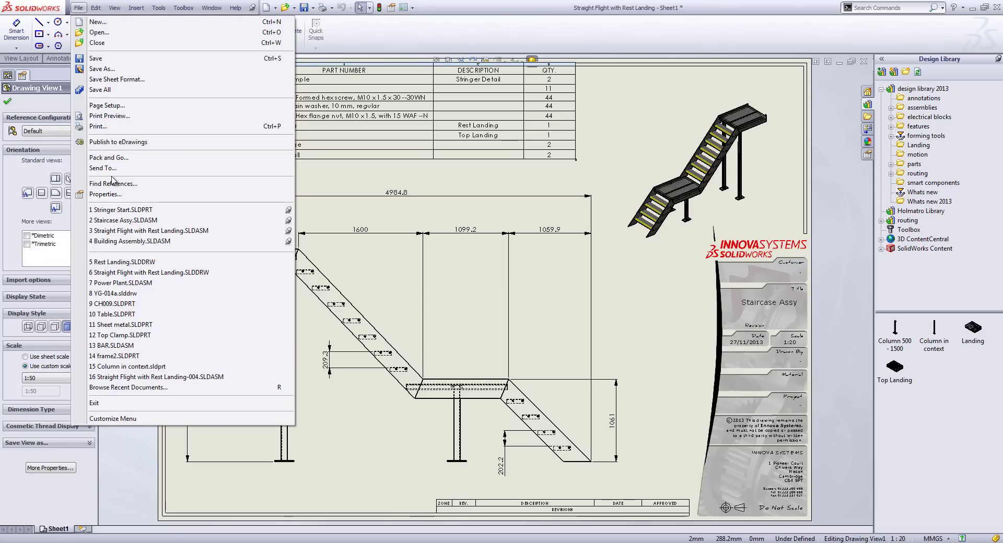
{"action": "left_click", "coordinate": [111, 159]}
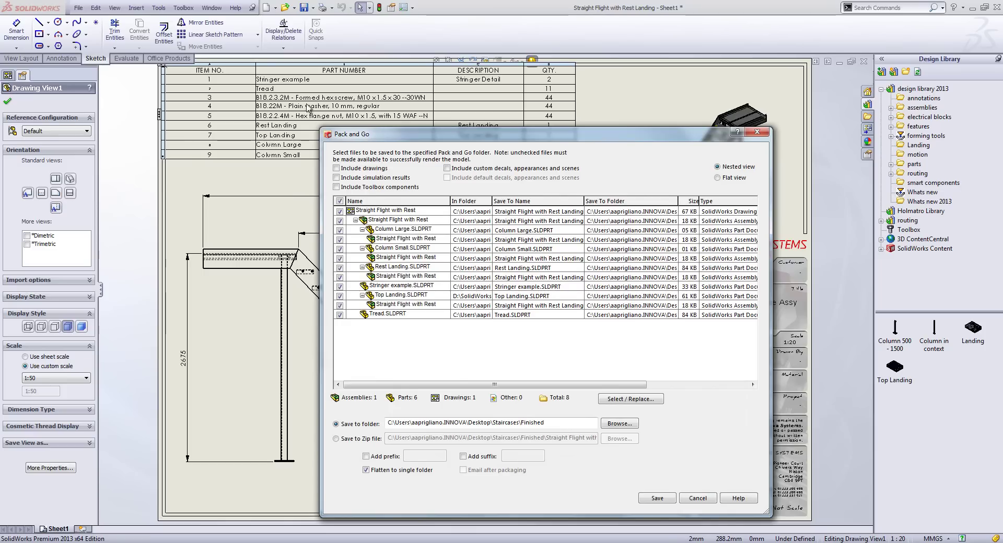
{"action": "left_click", "coordinate": [337, 168]}
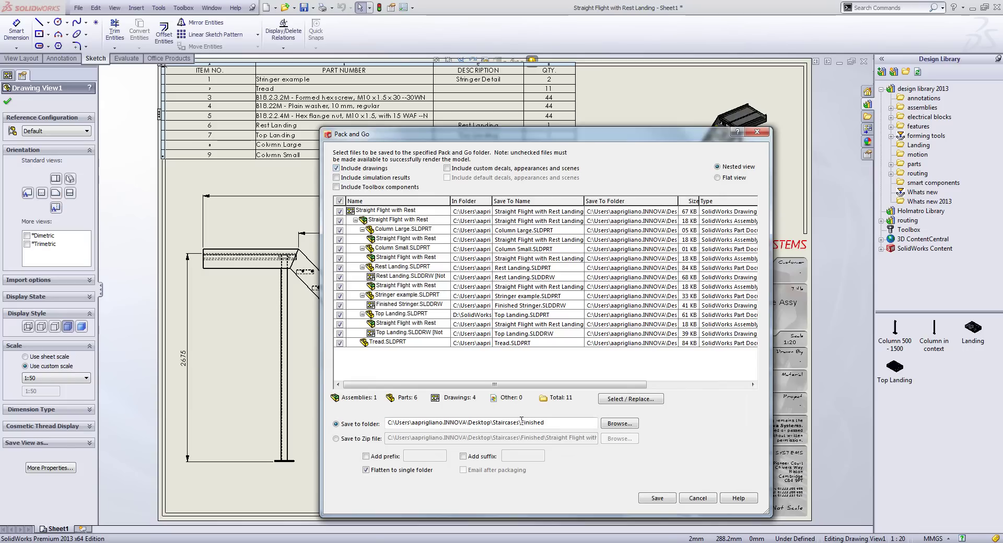
{"action": "left_click", "coordinate": [616, 429]}
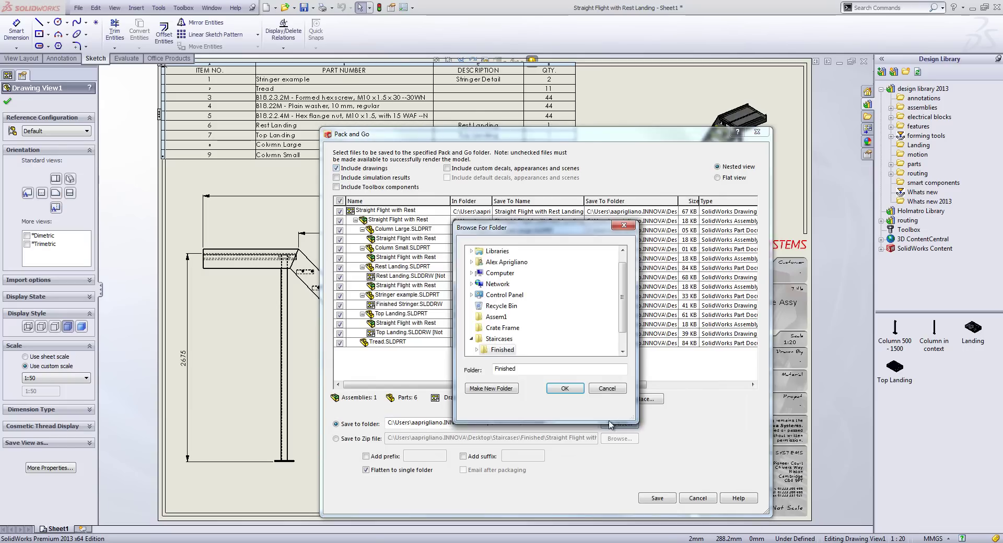
{"action": "left_click", "coordinate": [509, 390]}
{"action": "type", "text": "Job 006"}
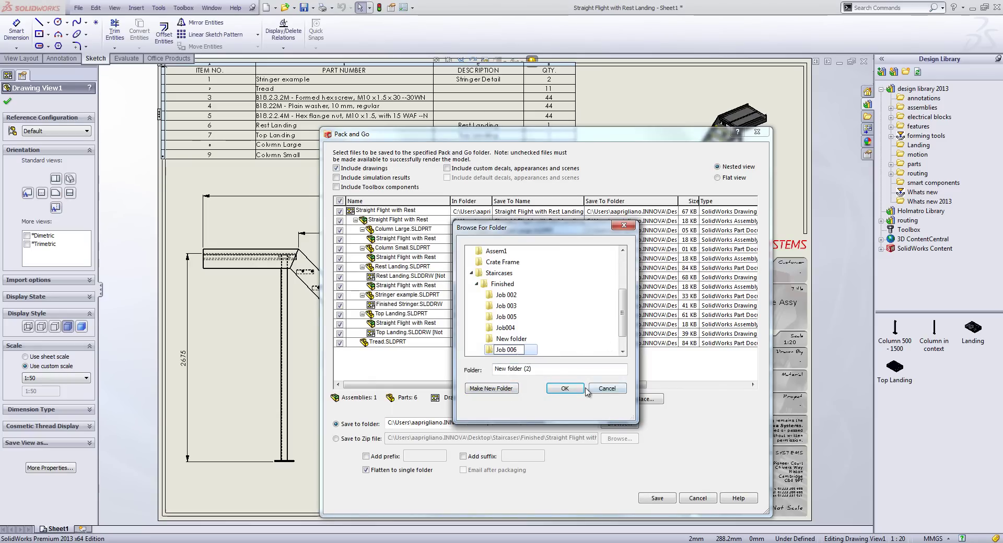
{"action": "left_click", "coordinate": [582, 391]}
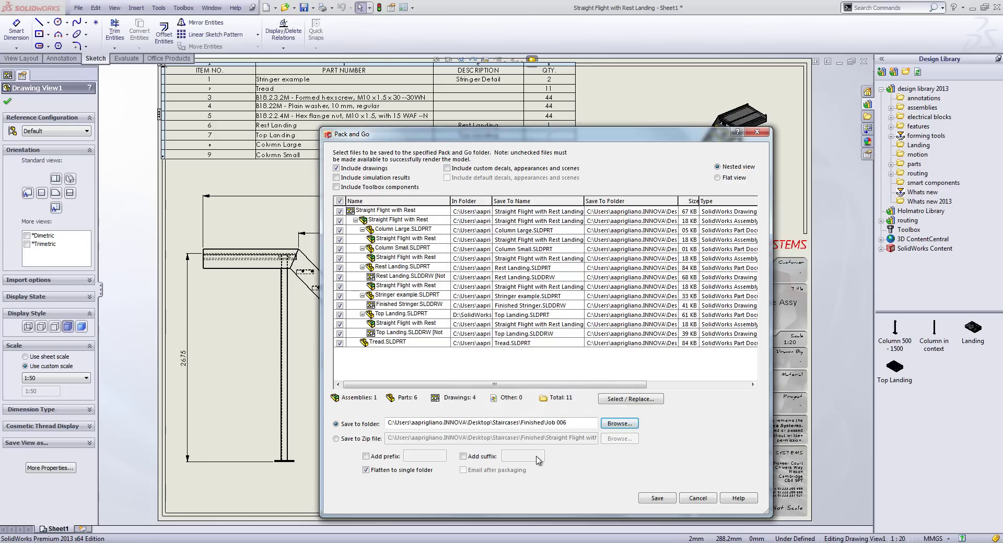
Add the suffix -006 to all packed file names and save the Pack and Go copy
{"action": "left_click", "coordinate": [473, 457]}
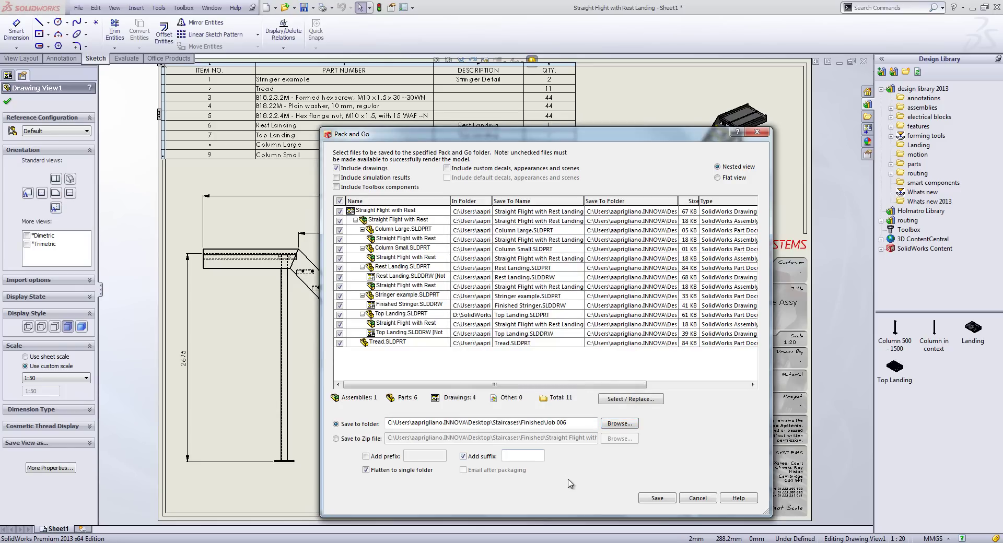
{"action": "type", "text": "-006"}
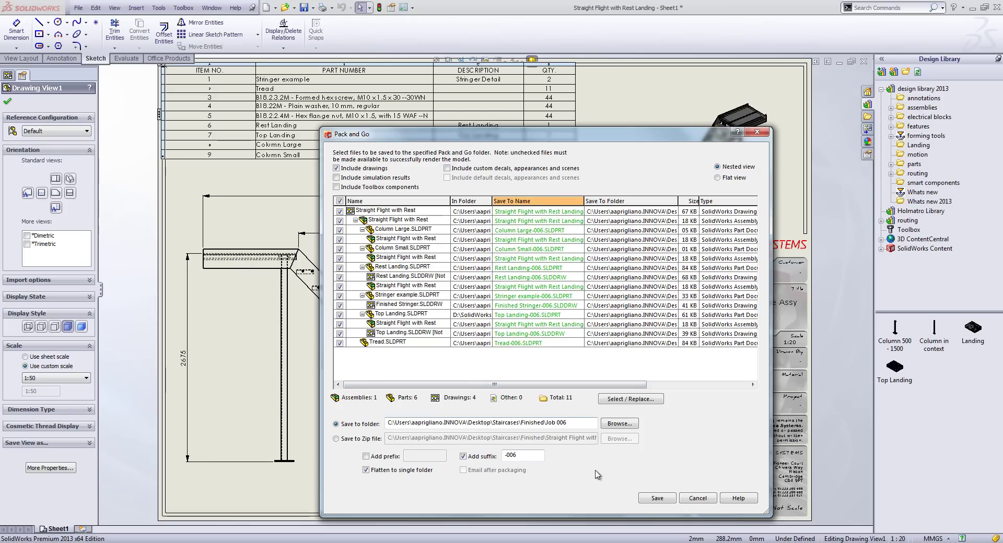
{"action": "left_click", "coordinate": [657, 498]}
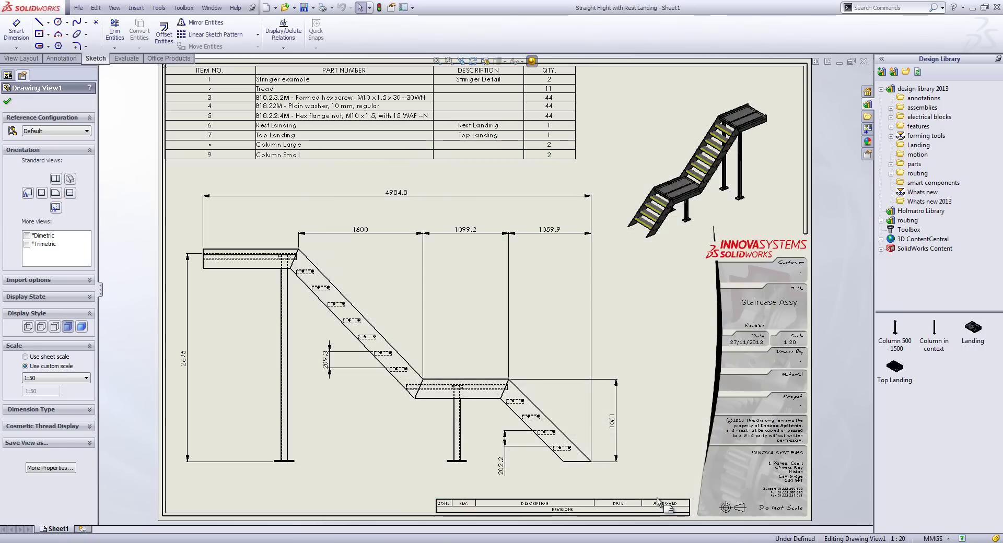
Close the open staircase documents and open the recent file Building Assembly.SLDASM
{"action": "left_click", "coordinate": [211, 7]}
{"action": "left_click", "coordinate": [246, 89]}
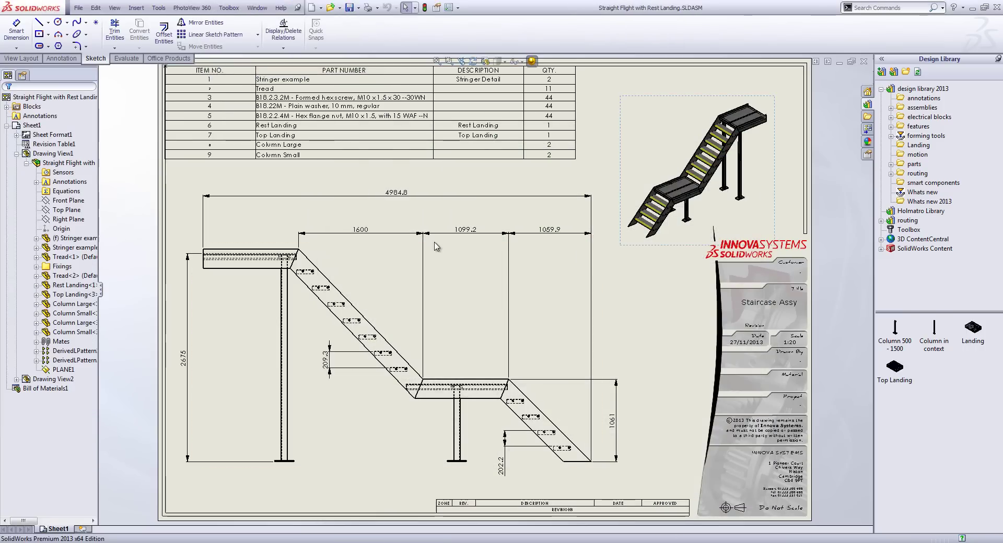
{"action": "key", "text": "ctrl+w"}
{"action": "left_click", "coordinate": [78, 7]}
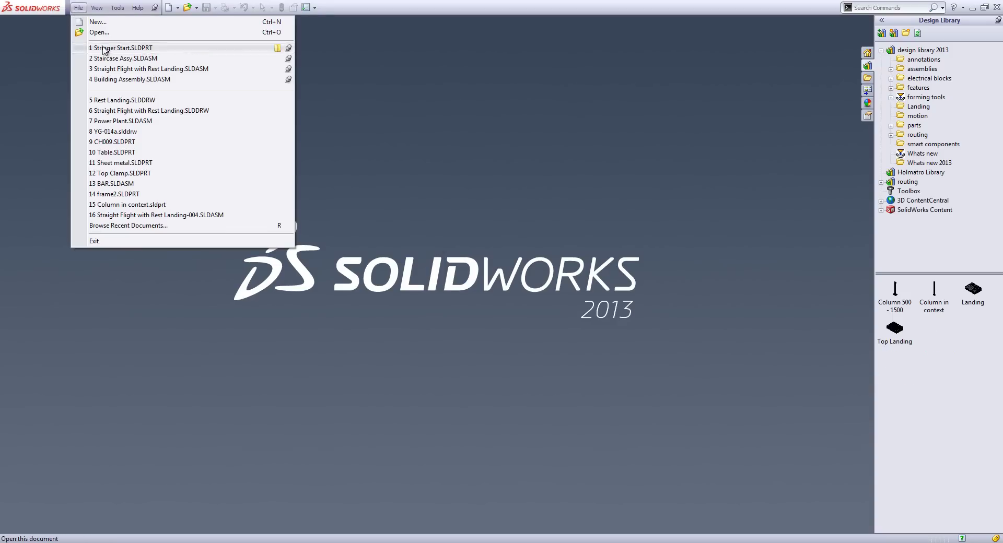
{"action": "left_click", "coordinate": [116, 82]}
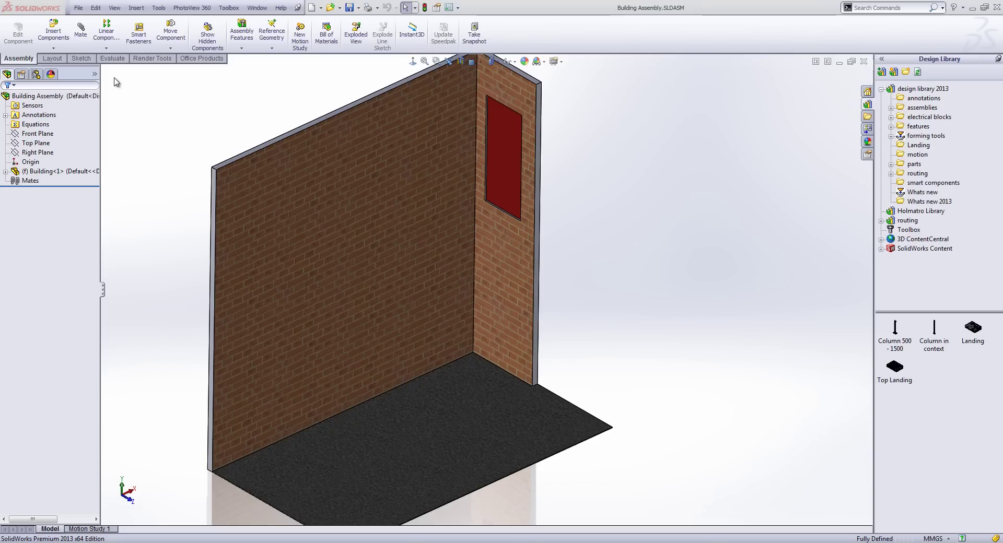
Examine the dimensions of the doorway cut in the Building part
{"action": "left_click", "coordinate": [6, 172]}
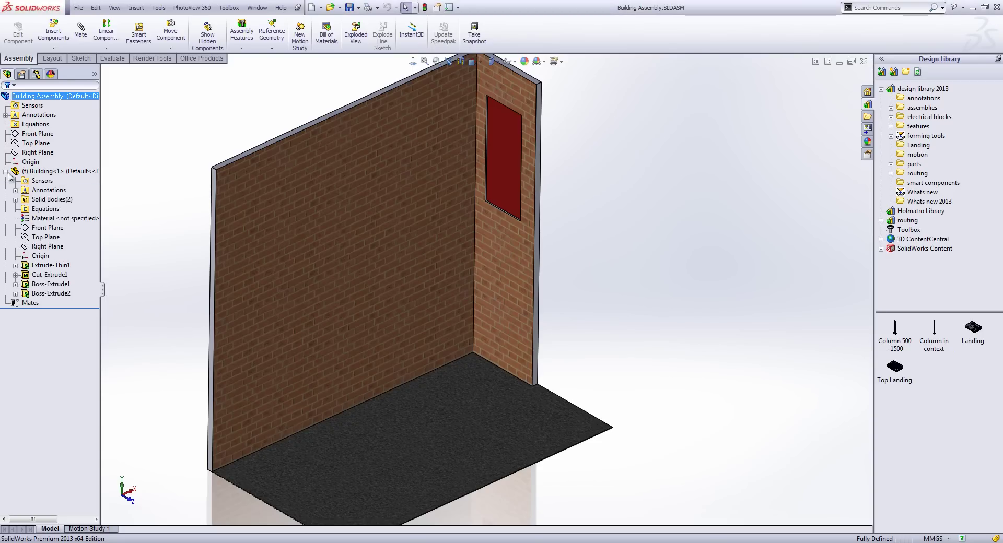
{"action": "double_click", "coordinate": [56, 275]}
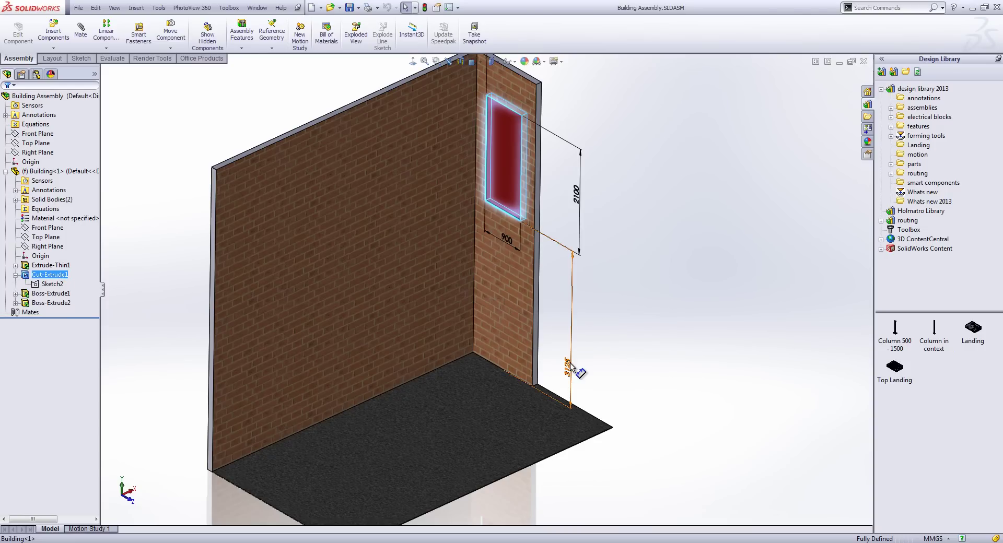
{"action": "left_click", "coordinate": [193, 137]}
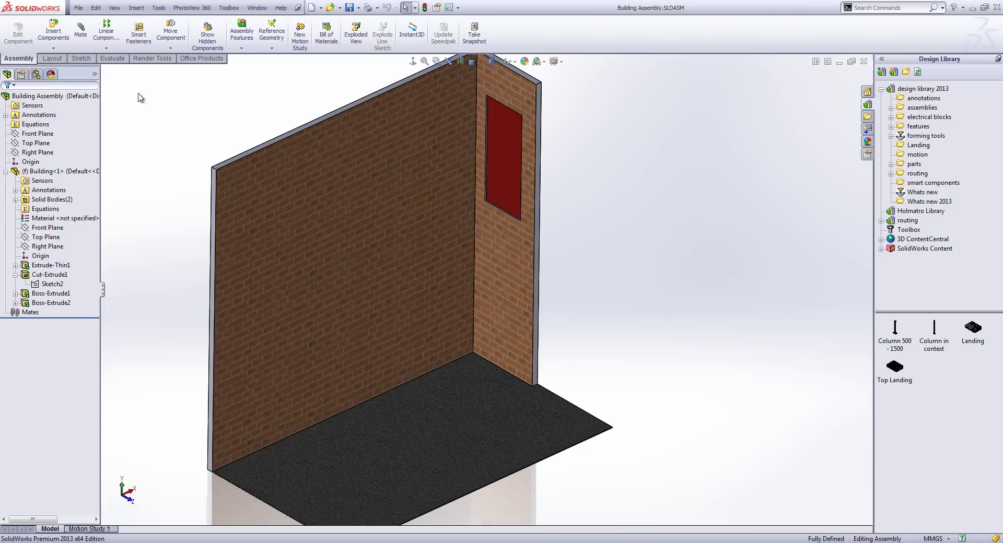
Insert Straight Flight with Rest Landing-006.SLDASM from the Finished\Job 006 folder and place it beside the building's end wall
{"action": "left_click", "coordinate": [53, 31]}
{"action": "left_click", "coordinate": [47, 276]}
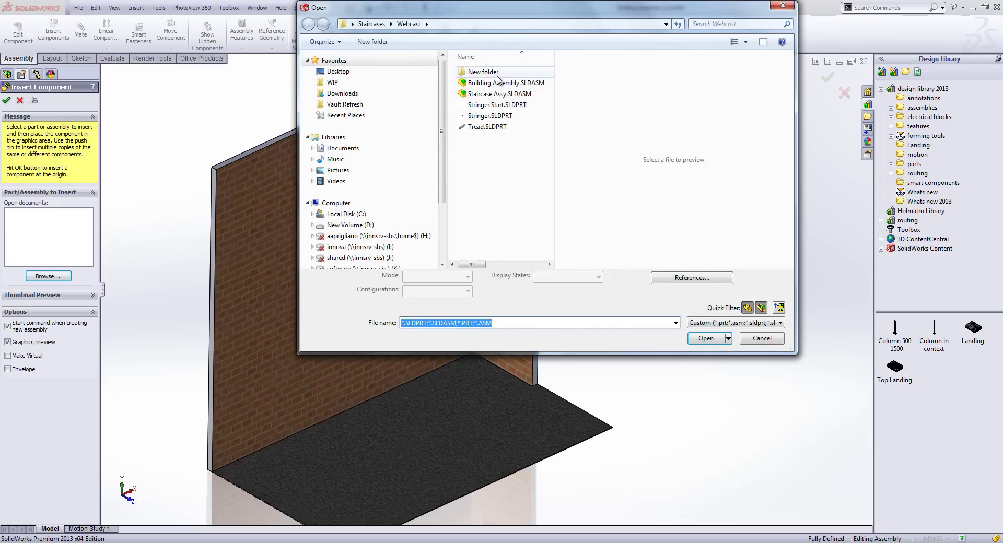
{"action": "left_click", "coordinate": [371, 24]}
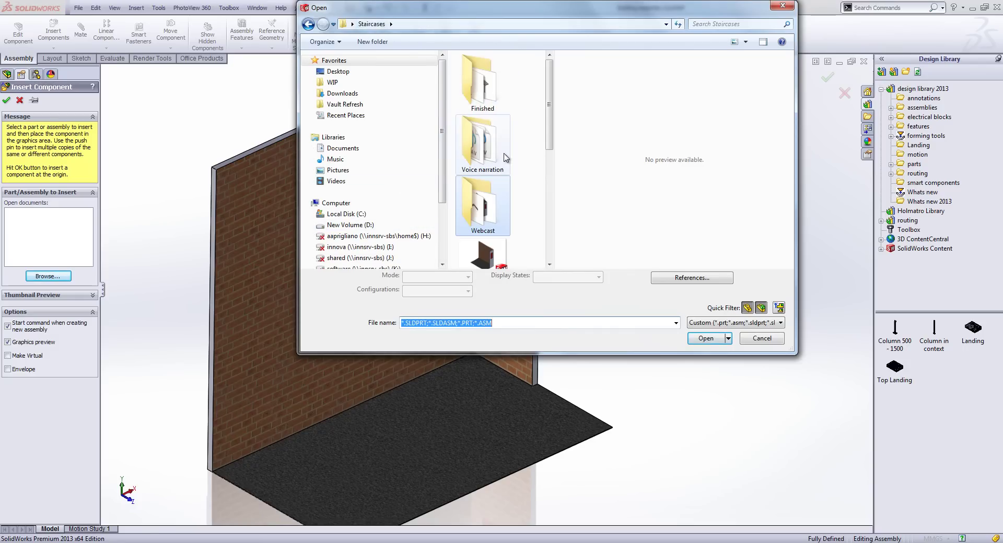
{"action": "double_click", "coordinate": [484, 87]}
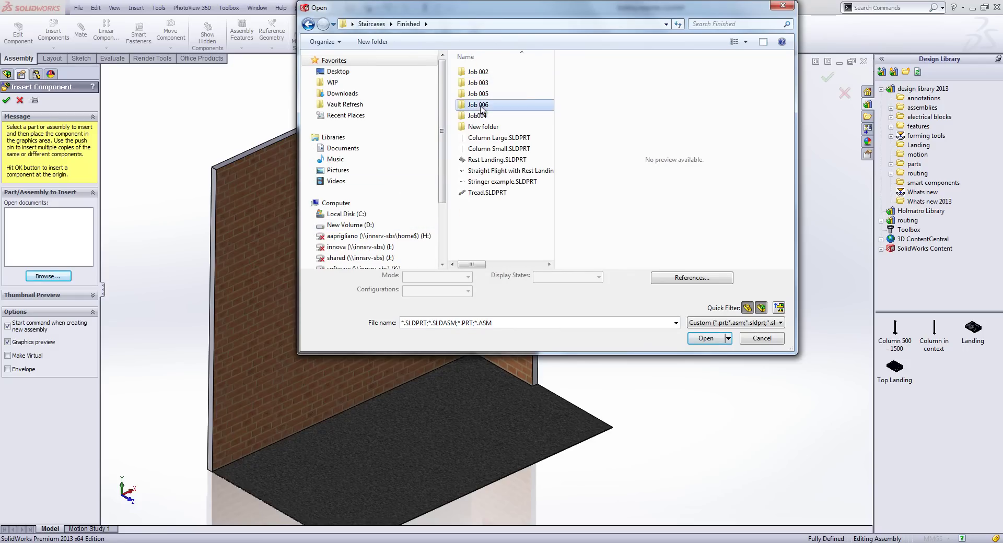
{"action": "double_click", "coordinate": [481, 107]}
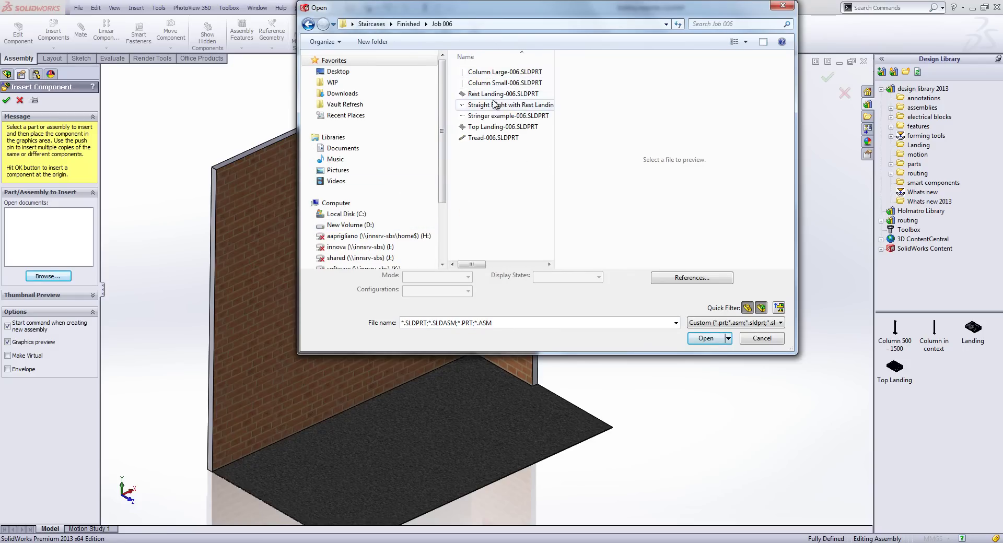
{"action": "left_click", "coordinate": [495, 106]}
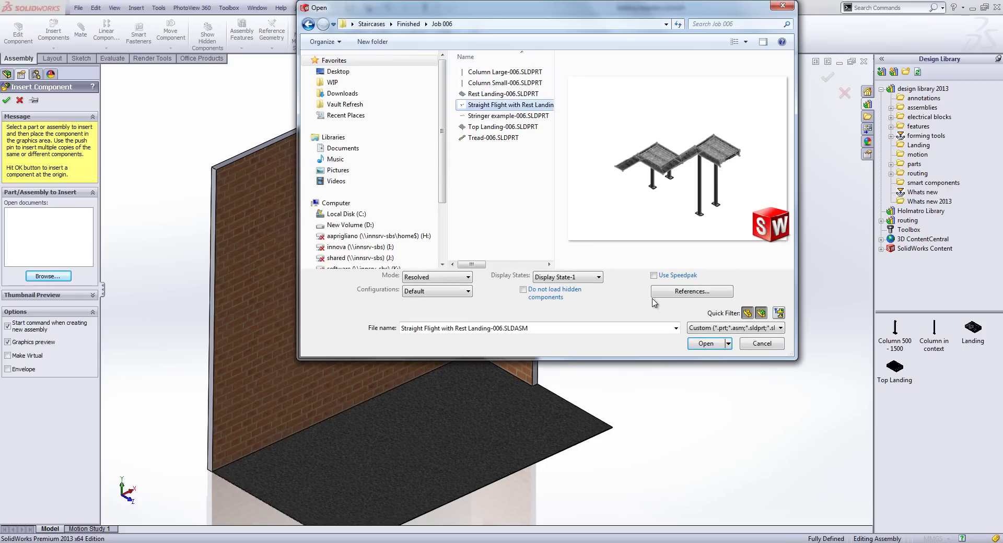
{"action": "left_click", "coordinate": [703, 346]}
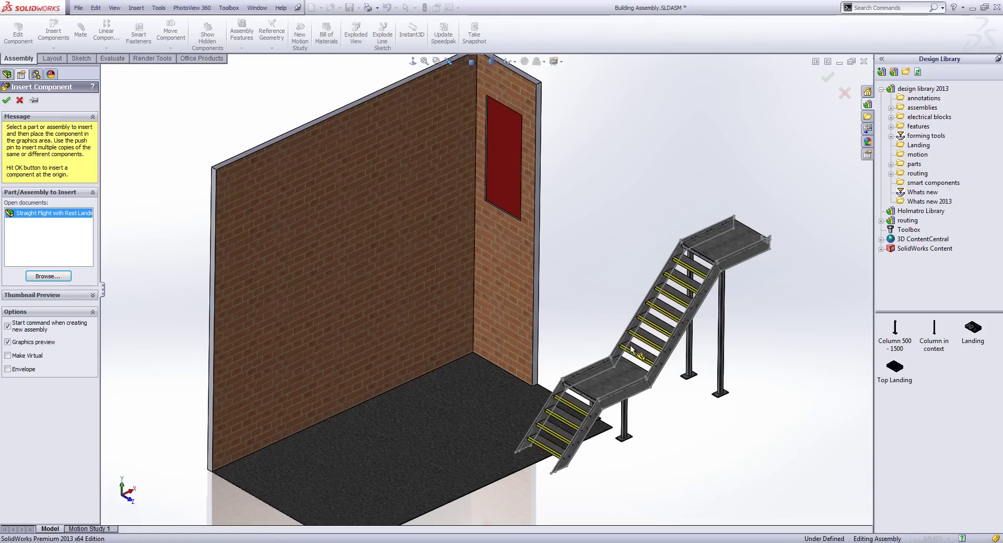
{"action": "left_click", "coordinate": [579, 348]}
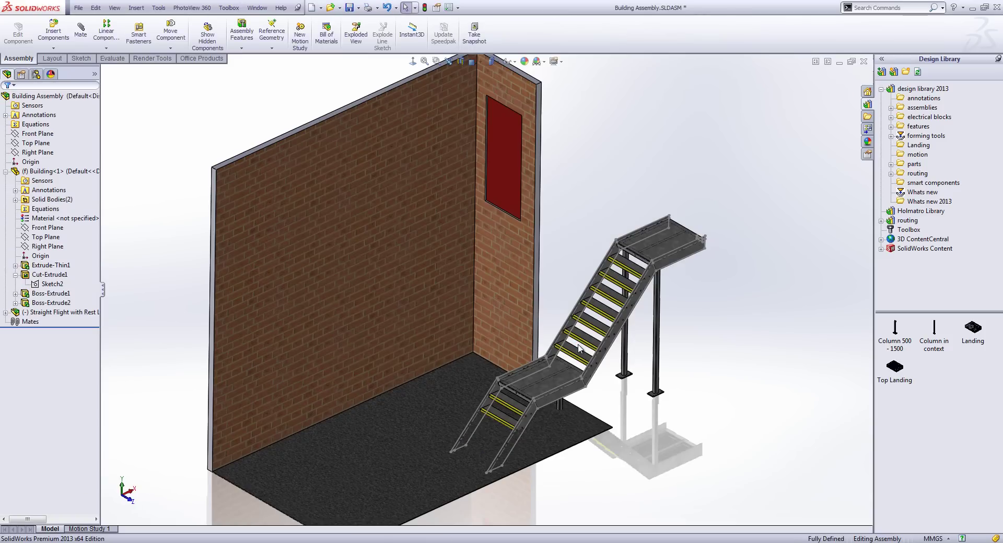
Mate the staircase subassembly's Top Plane coincident with the building's floor face
{"action": "left_click", "coordinate": [5, 313]}
{"action": "left_click", "coordinate": [52, 350]}
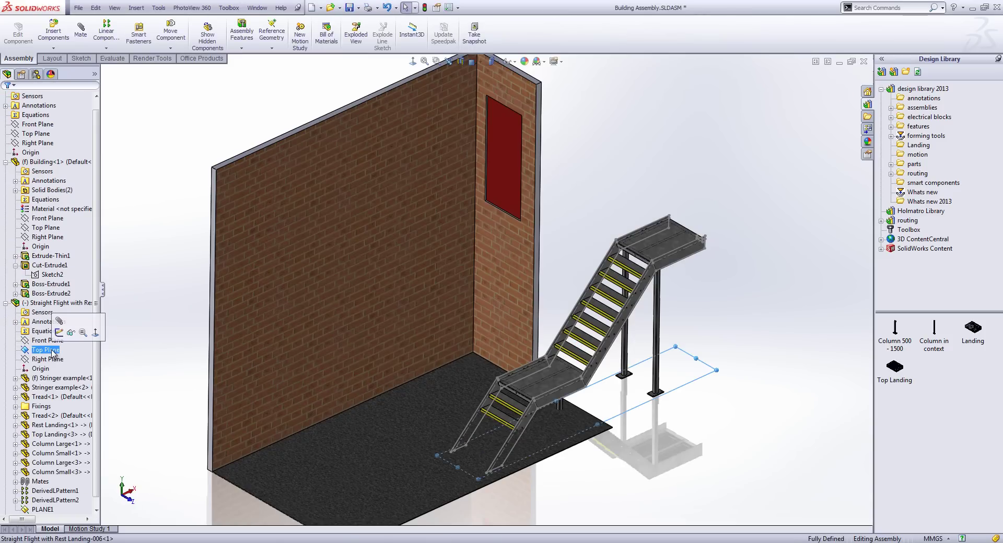
{"action": "left_click", "coordinate": [400, 435], "text": "ctrl"}
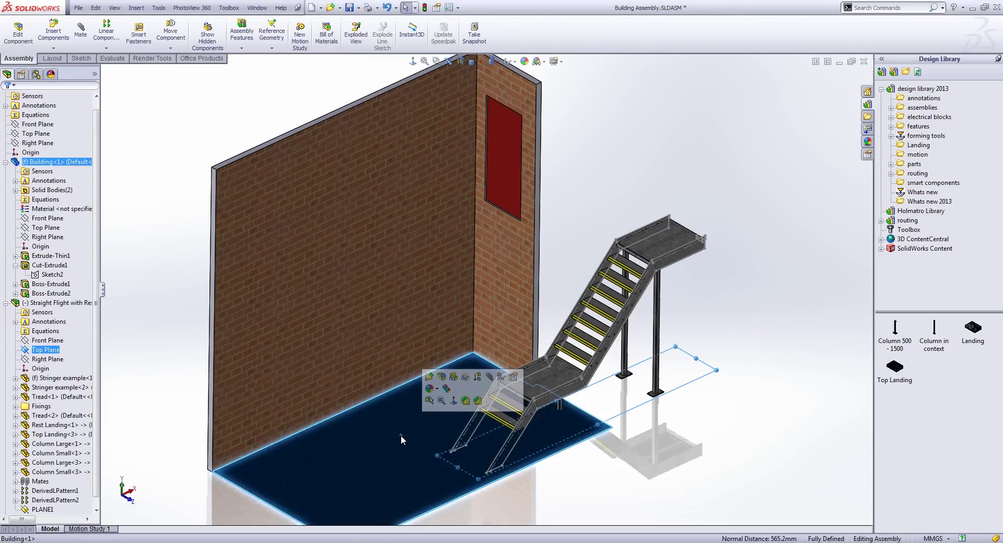
{"action": "left_click", "coordinate": [488, 376]}
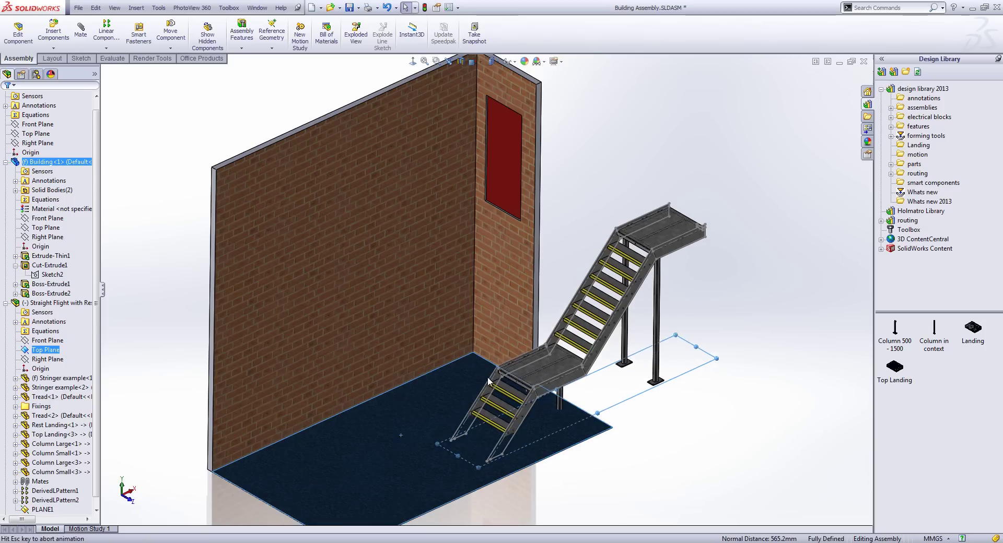
{"action": "key", "text": "Return"}
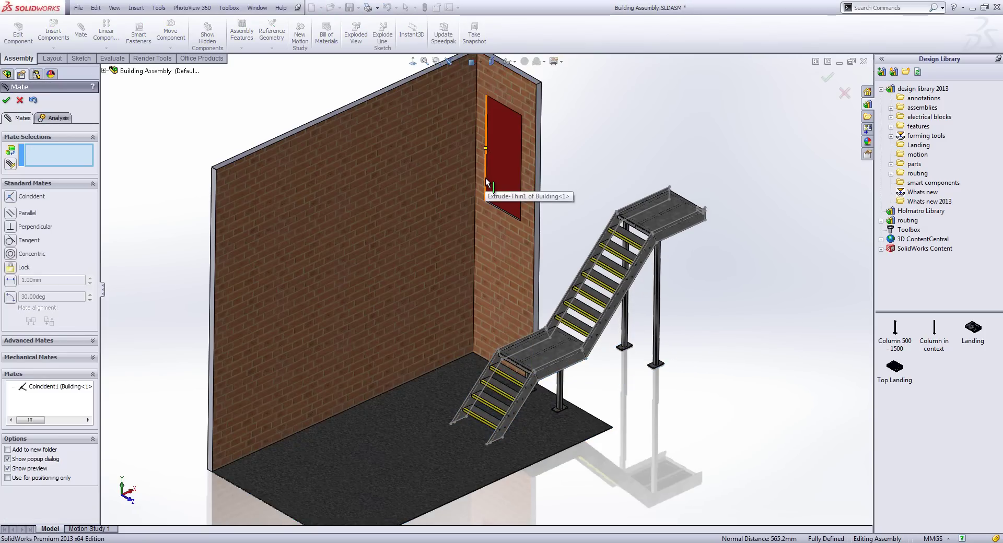
Mate the side face of the staircase's far stringer coincident with the side face of the doorway cut
{"action": "key", "text": "g"}
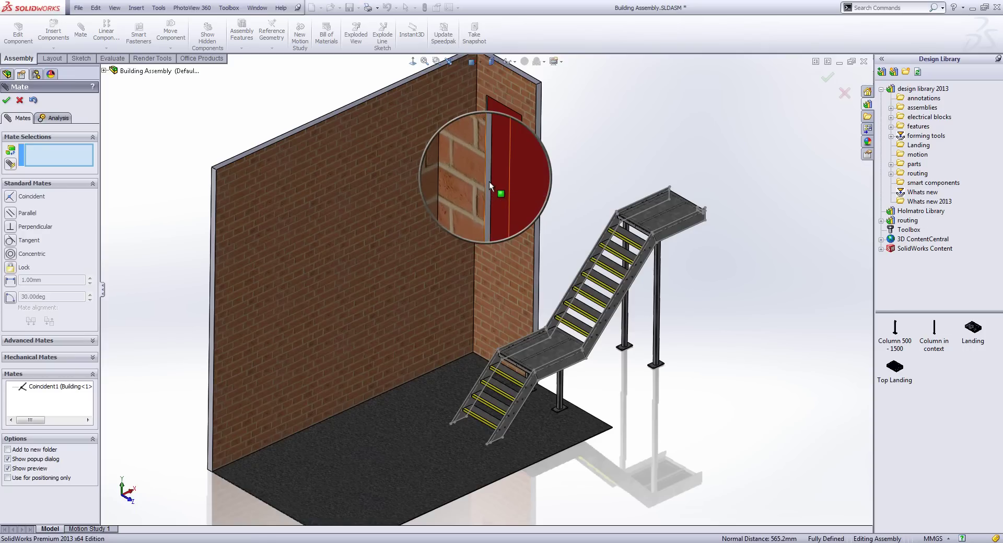
{"action": "left_click", "coordinate": [489, 181]}
{"action": "key", "text": "g"}
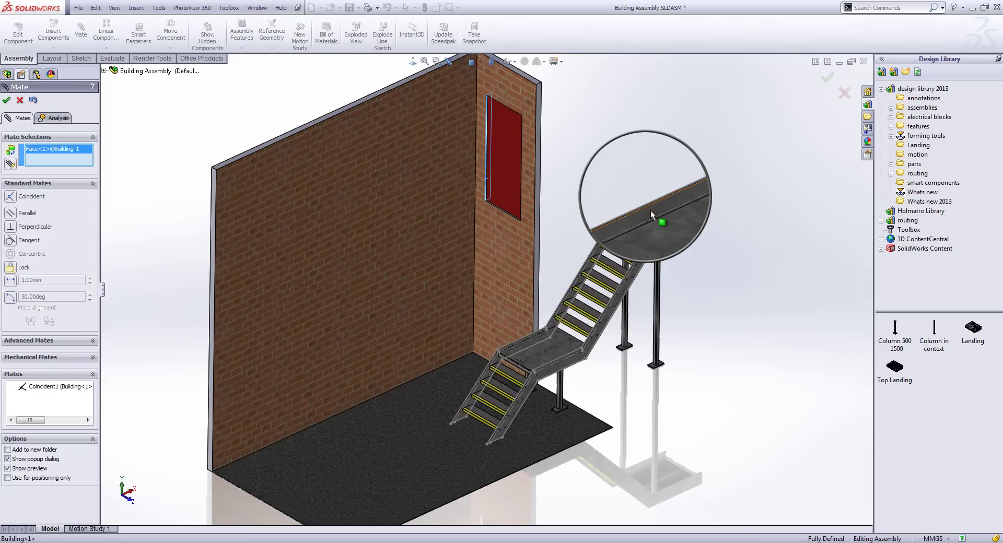
{"action": "left_click", "coordinate": [651, 213]}
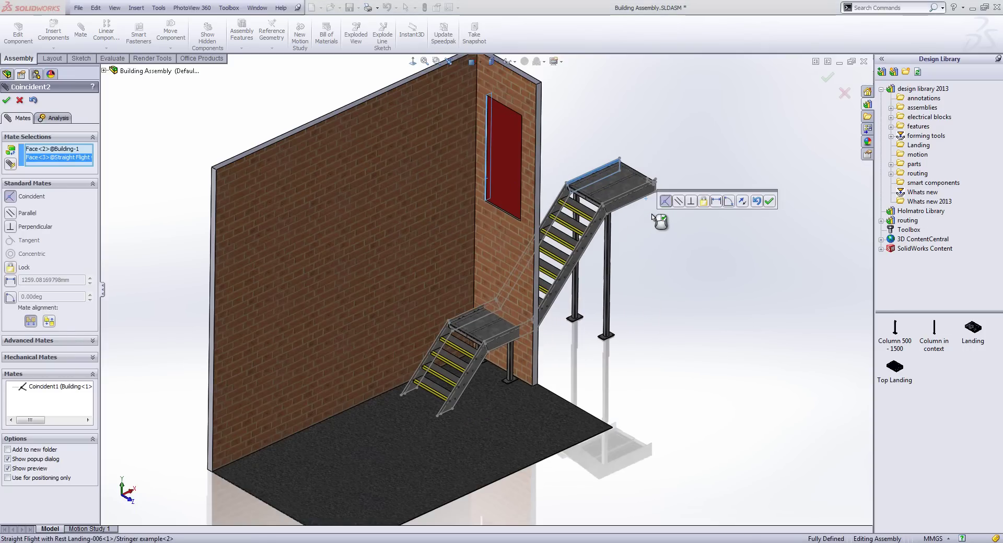
{"action": "right_click", "coordinate": [651, 214]}
Mate the top landing's end face coincident with the building's end wall below the doorway, and finish mating
{"action": "left_click", "coordinate": [490, 237]}
{"action": "middle_click_drag", "start_coordinate": [528, 242], "coordinate": [581, 188]}
{"action": "scroll", "coordinate": [547, 197], "scroll_direction": "down", "scroll_amount": 3}
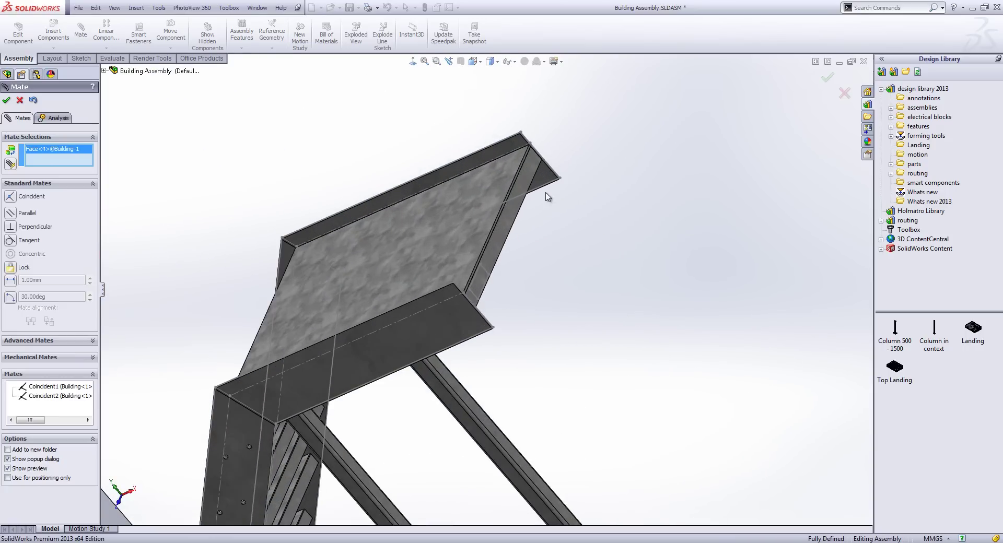
{"action": "left_click", "coordinate": [518, 194]}
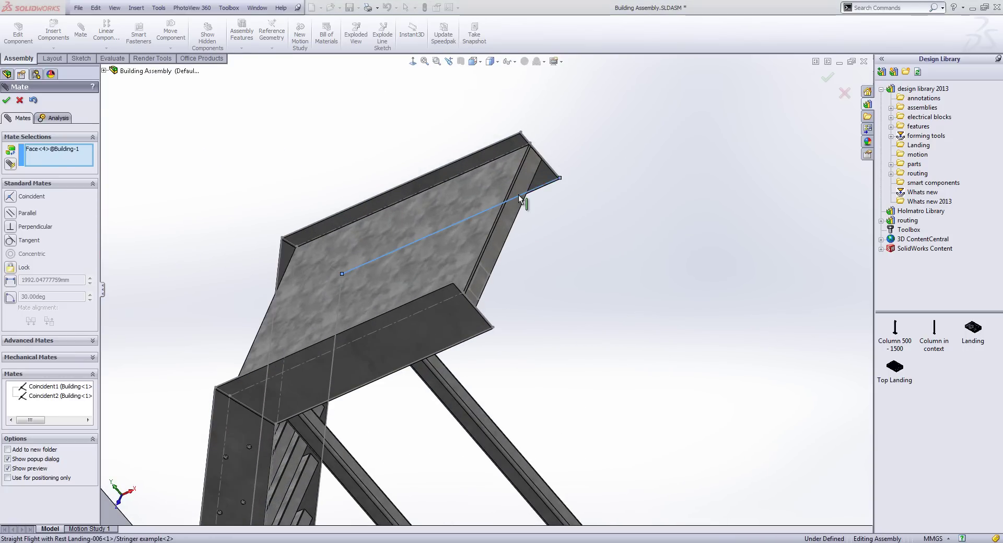
{"action": "left_click", "coordinate": [521, 183]}
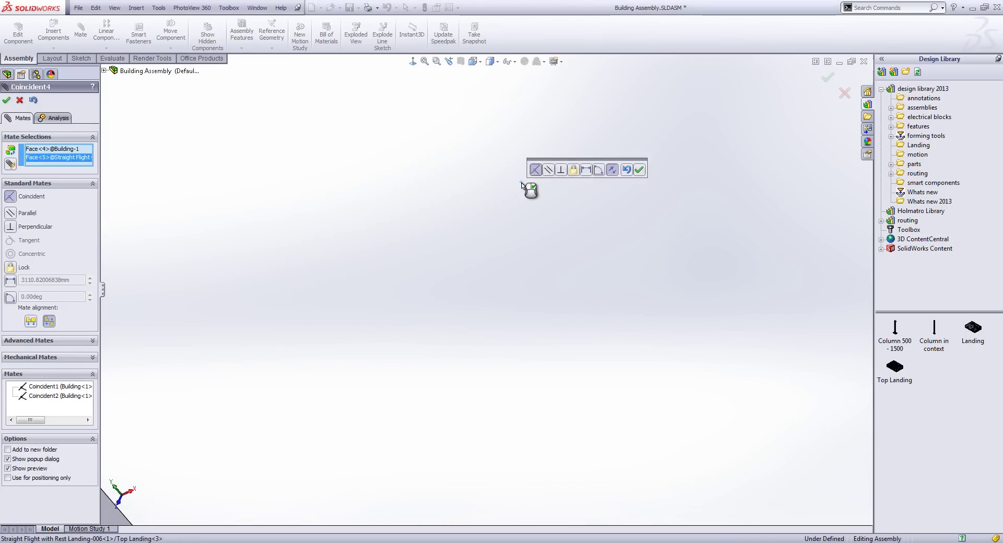
{"action": "right_click", "coordinate": [521, 183]}
{"action": "key", "text": "ctrl+7"}
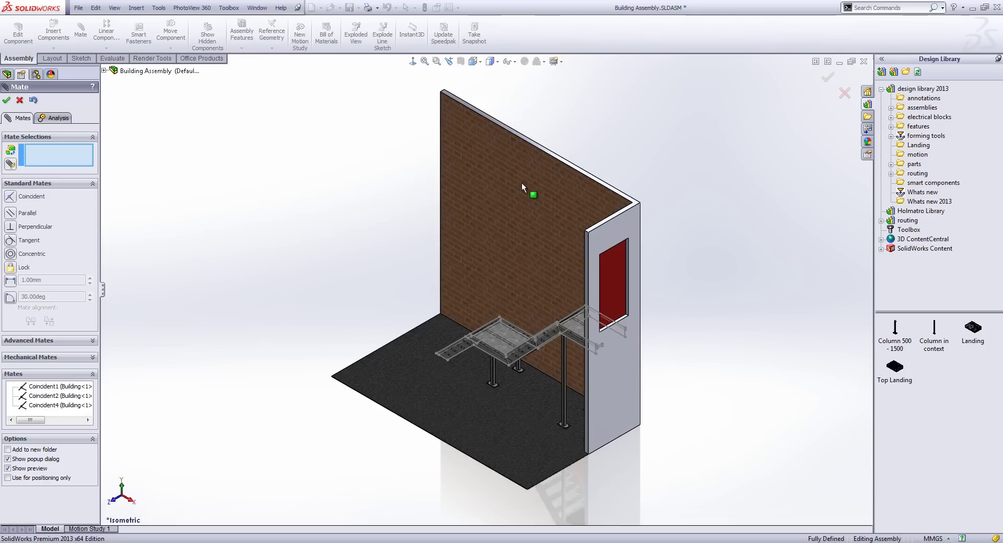
{"action": "middle_click_drag", "start_coordinate": [451, 402], "coordinate": [565, 359]}
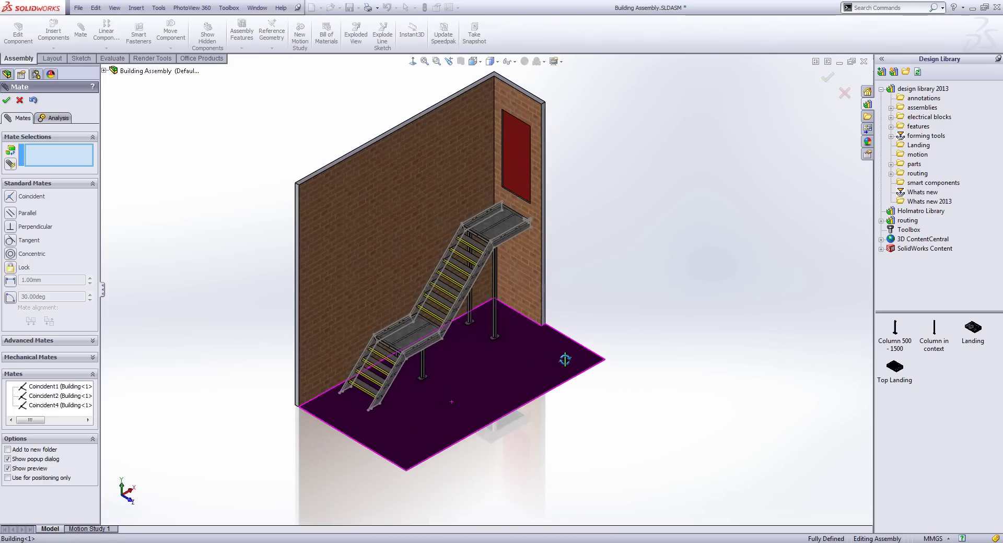
{"action": "key", "text": "Escape"}
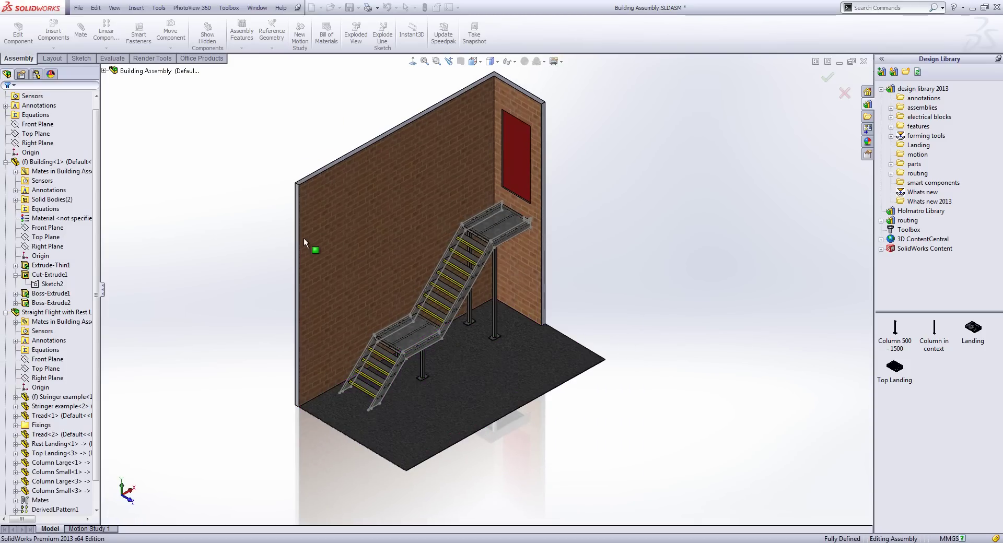
{"action": "scroll", "coordinate": [431, 386], "scroll_direction": "down", "scroll_amount": 2}
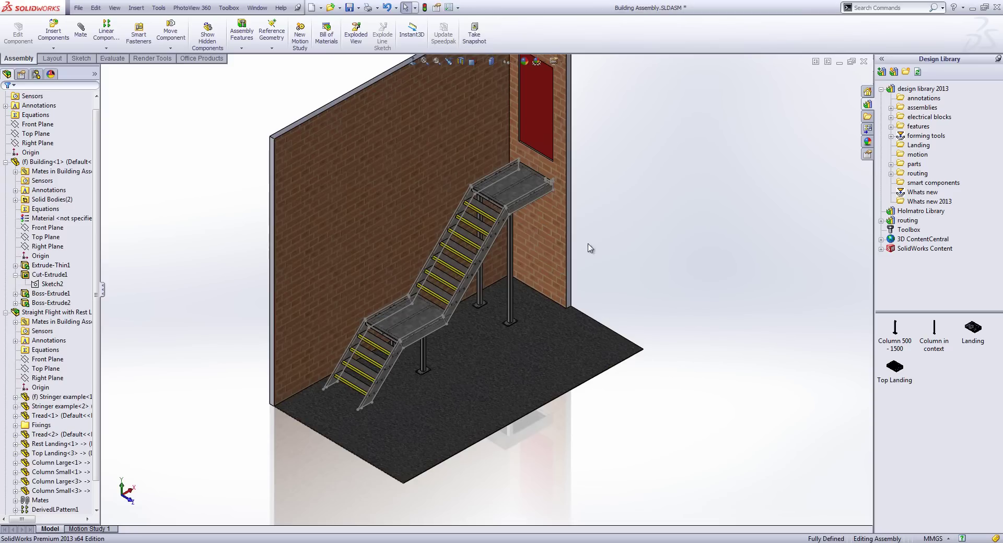
Open the stringer part from the assembly and set the lower flight's height in the Boss-Extrude1 sketch to 1452 mm
{"action": "right_click", "coordinate": [536, 195]}
{"action": "left_click", "coordinate": [543, 152]}
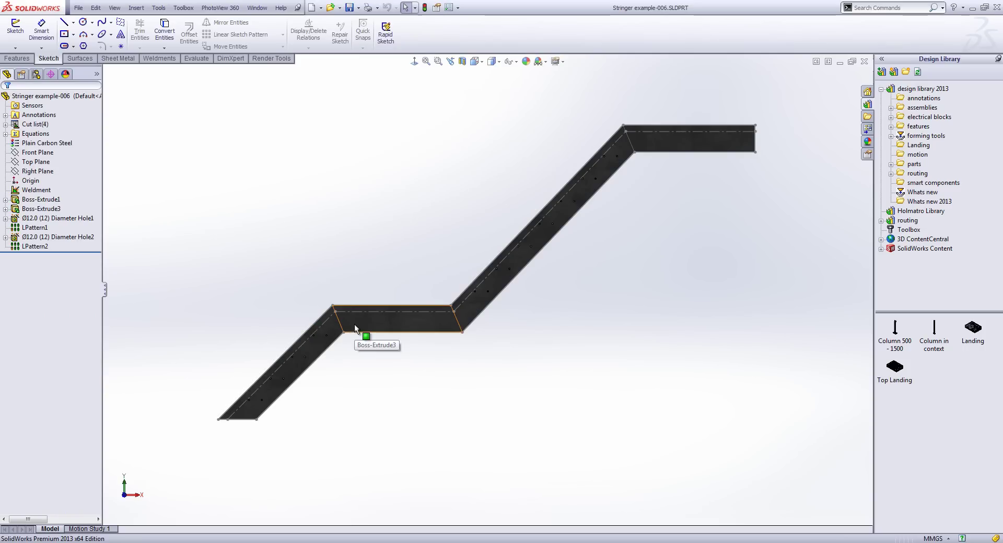
{"action": "double_click", "coordinate": [333, 334]}
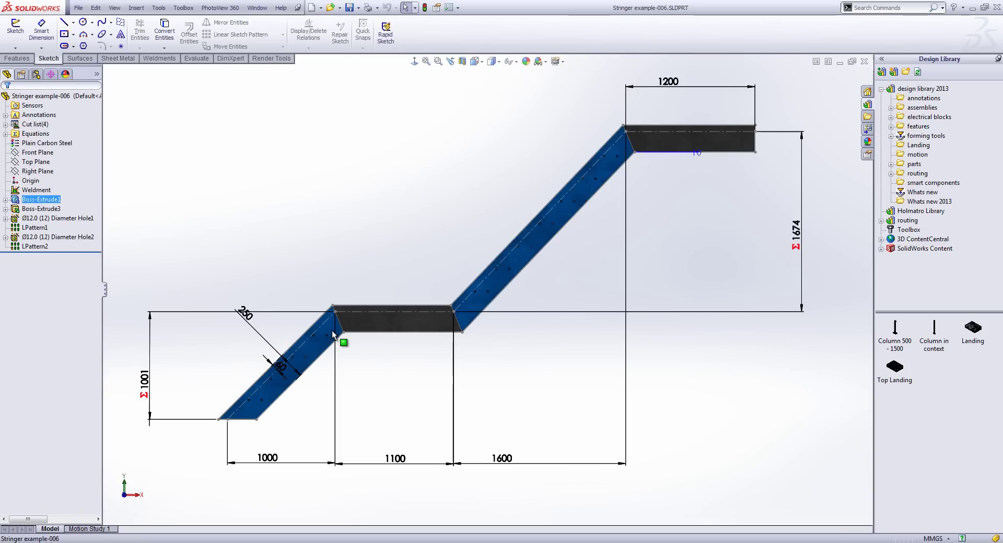
{"action": "double_click", "coordinate": [146, 384]}
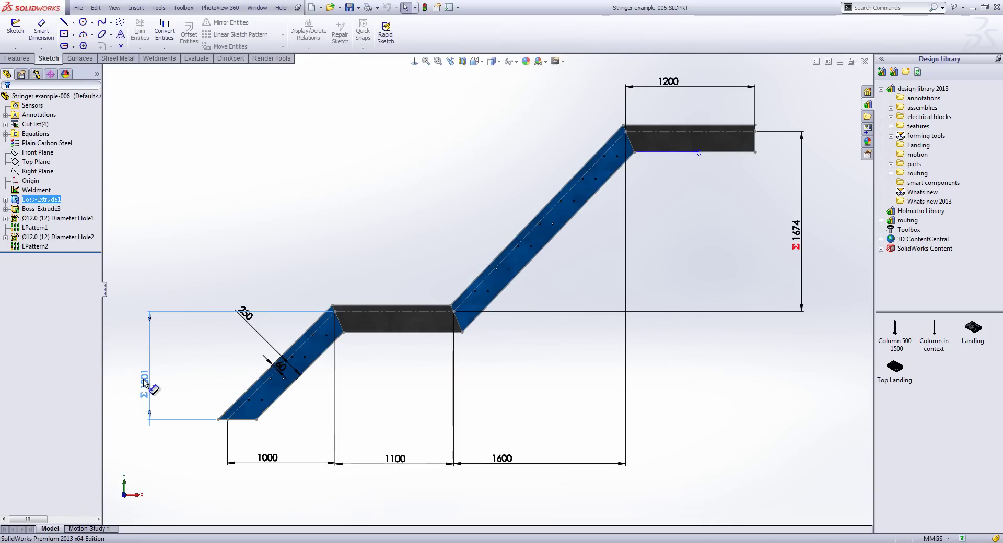
{"action": "left_click_drag", "start_coordinate": [144, 378], "coordinate": [86, 377]}
{"action": "type", "text": "1"}
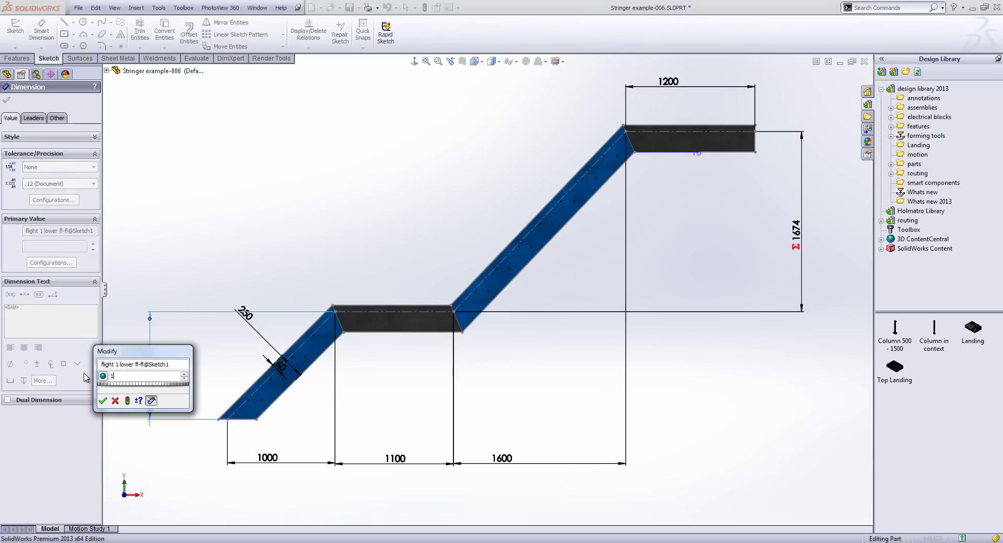
{"action": "type", "text": "452"}
{"action": "key", "text": "Return"}
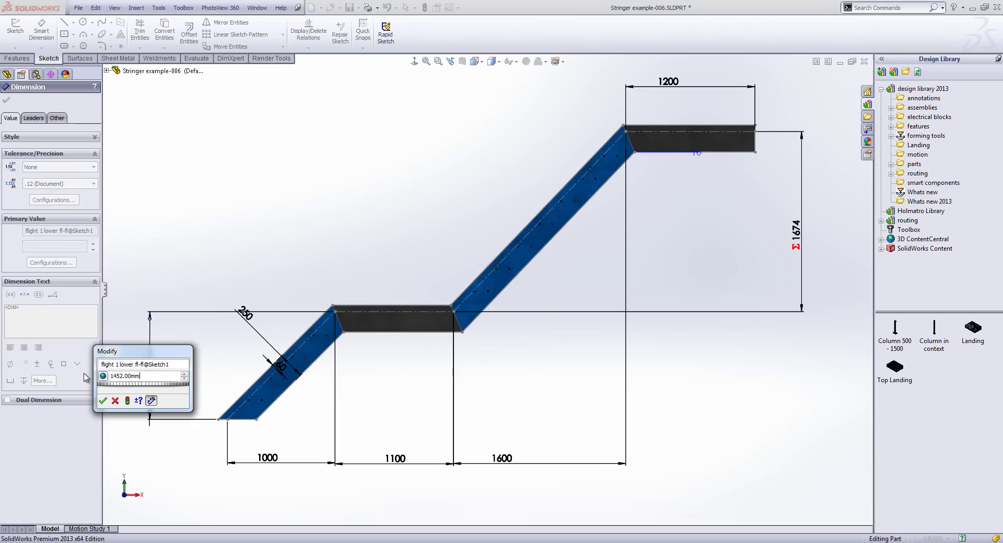
{"action": "left_click", "coordinate": [103, 401]}
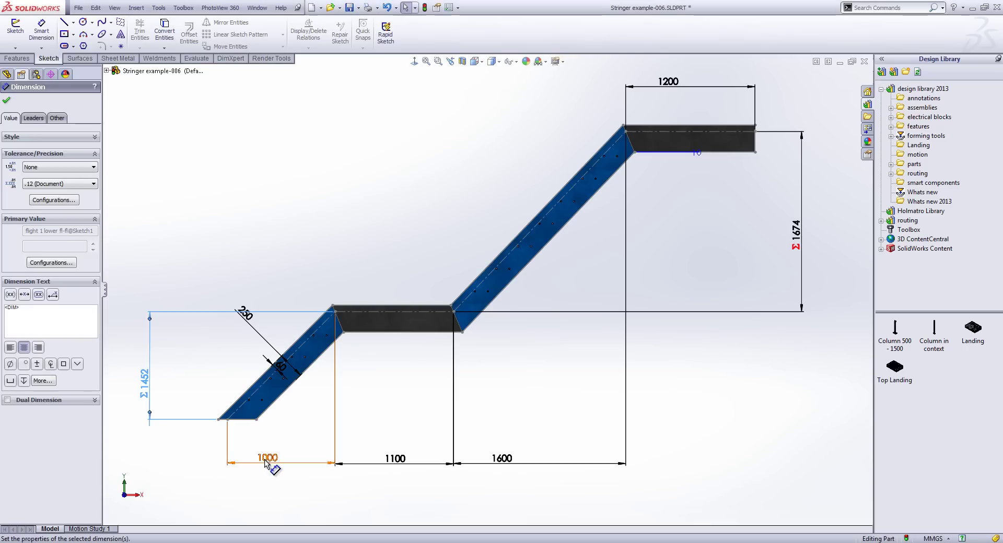
Set the lower flight's horizontal width to 1398 mm and the rest landing's length to 1000 mm
{"action": "double_click", "coordinate": [265, 458]}
{"action": "type", "text": "13"}
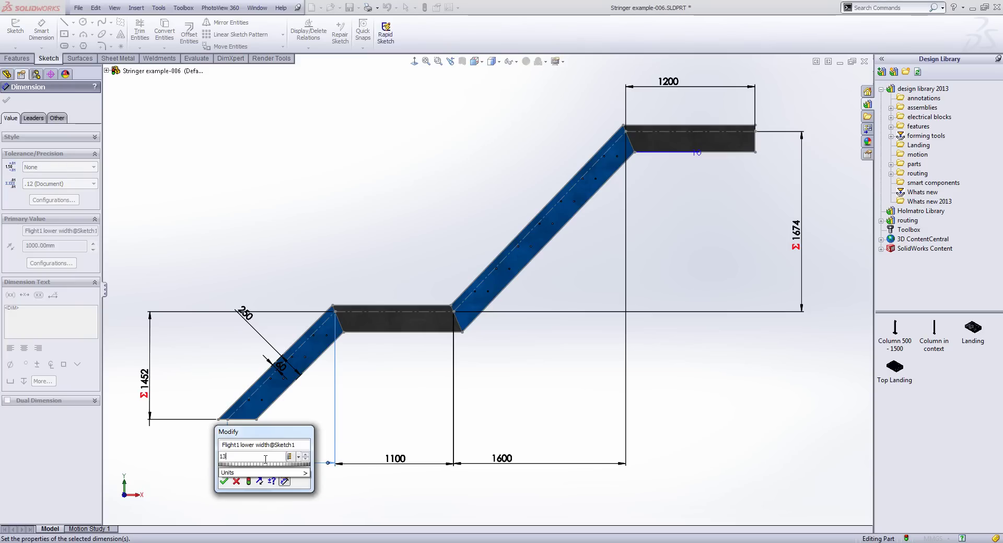
{"action": "type", "text": "98"}
{"action": "key", "text": "Return"}
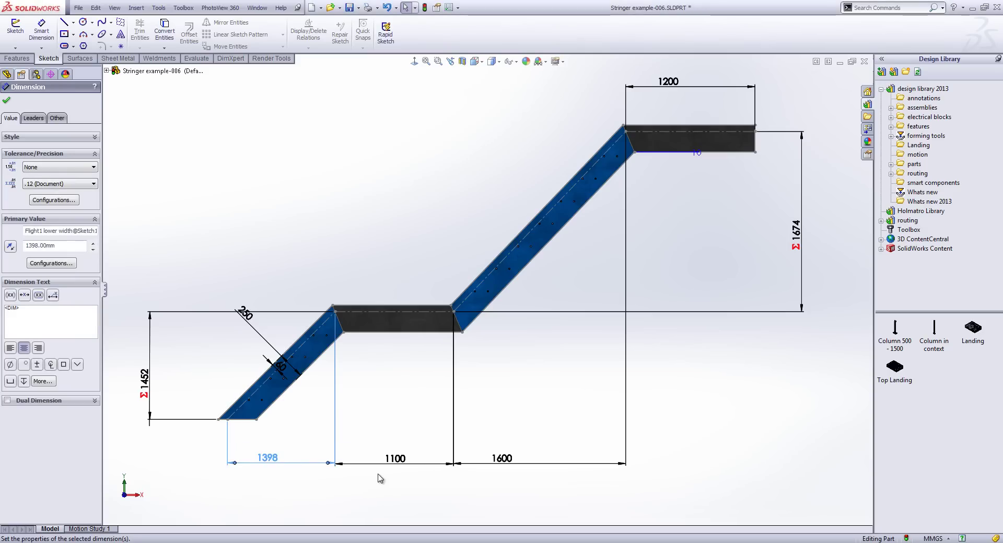
{"action": "double_click", "coordinate": [396, 459]}
{"action": "type", "text": "1000"}
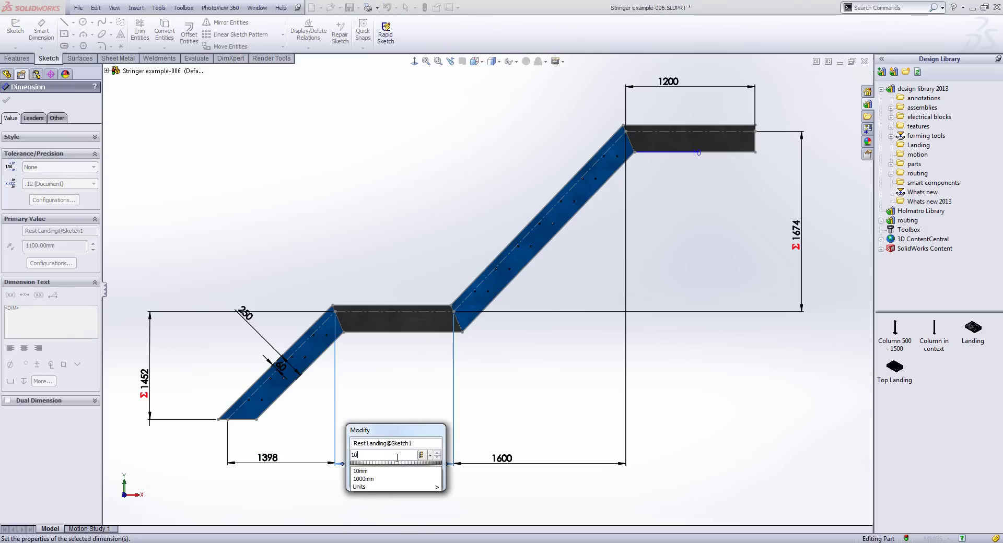
{"action": "key", "text": "Return"}
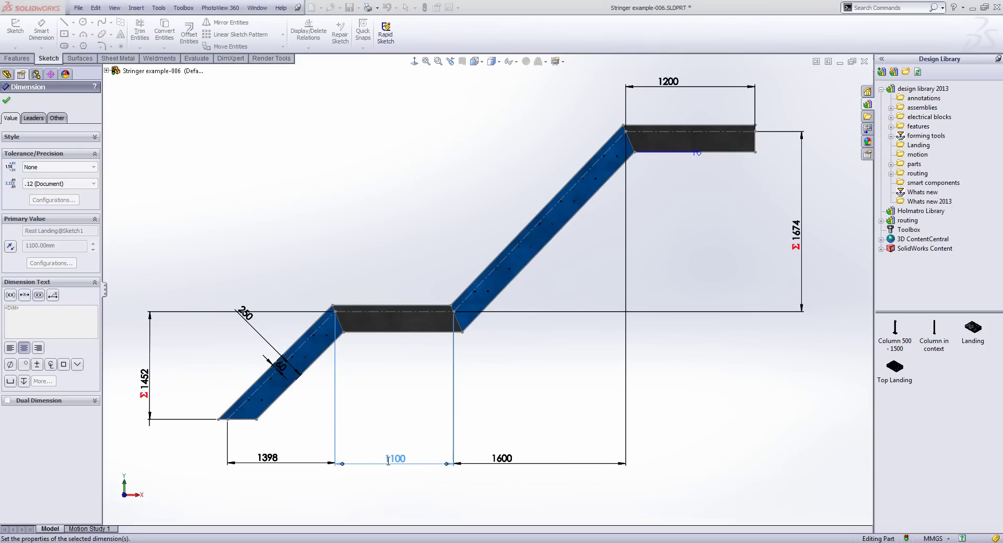
Set the upper flight's height to 1673 mm
{"action": "double_click", "coordinate": [796, 233]}
{"action": "double_click", "coordinate": [804, 231]}
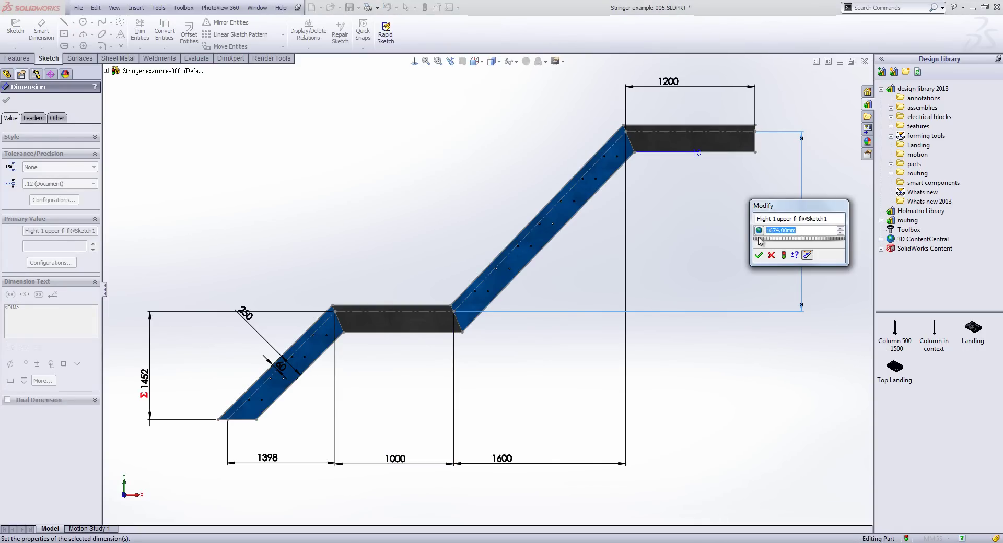
{"action": "type", "text": "3125-1"}
{"action": "key", "text": "Return"}
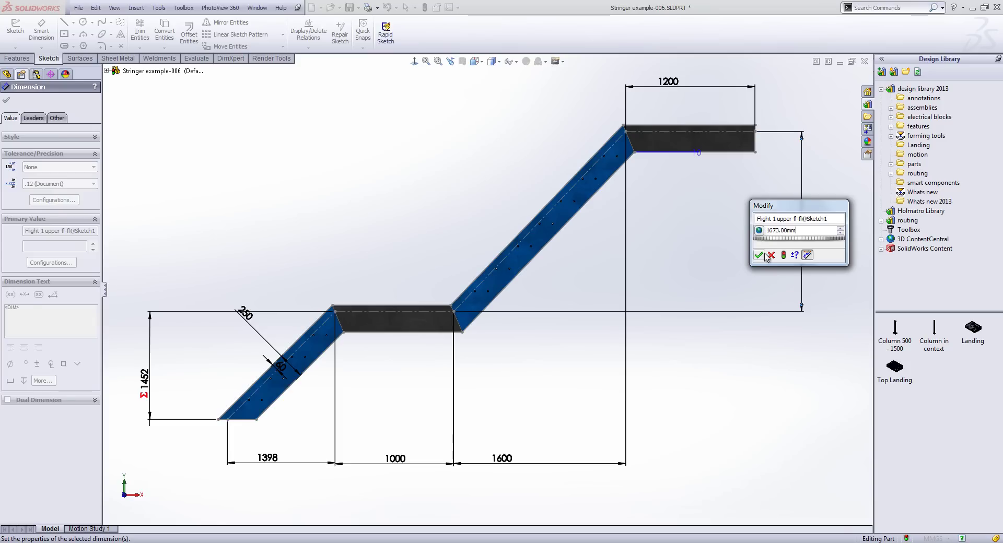
{"action": "left_click", "coordinate": [759, 255]}
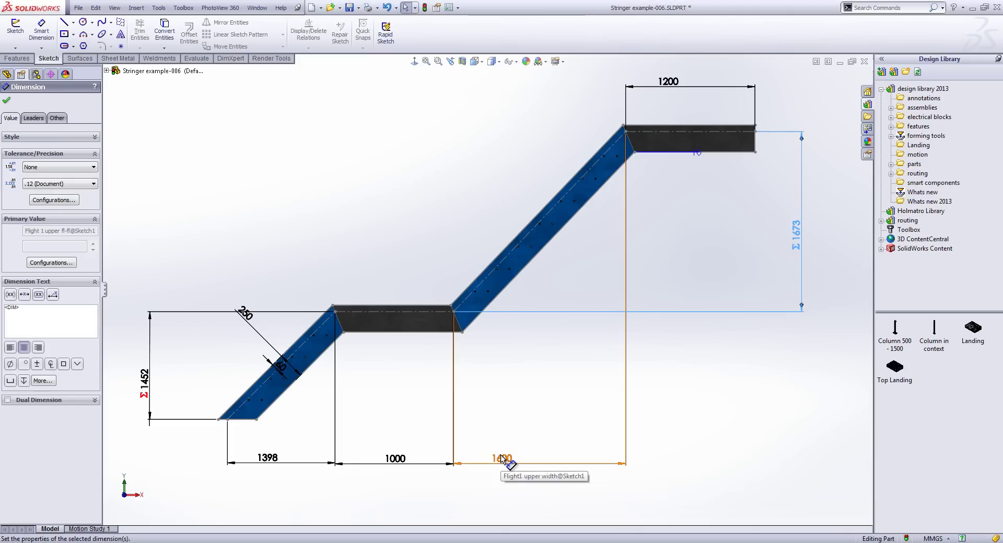
Set the top landing's length to 1300 mm and rebuild the stringer
{"action": "double_click", "coordinate": [668, 83]}
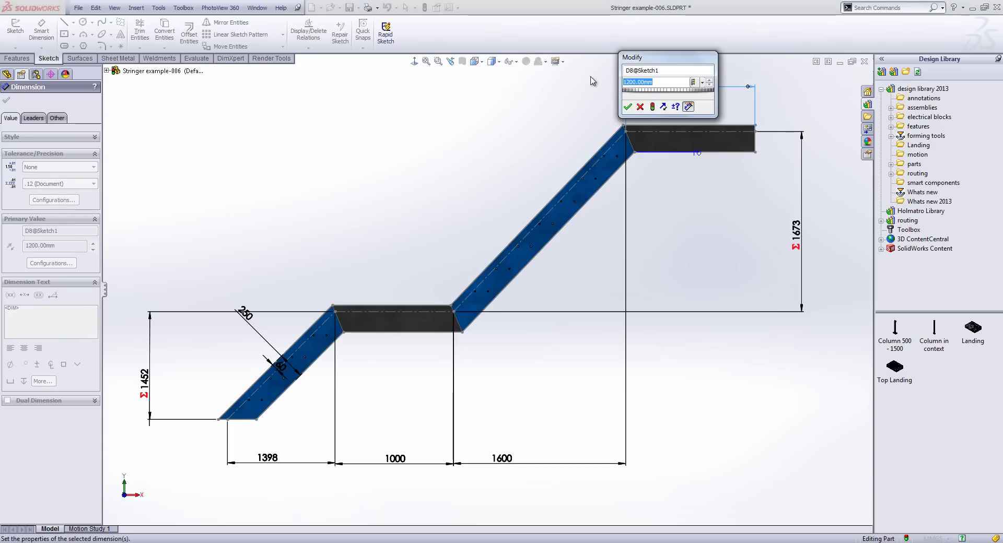
{"action": "type", "text": "1300"}
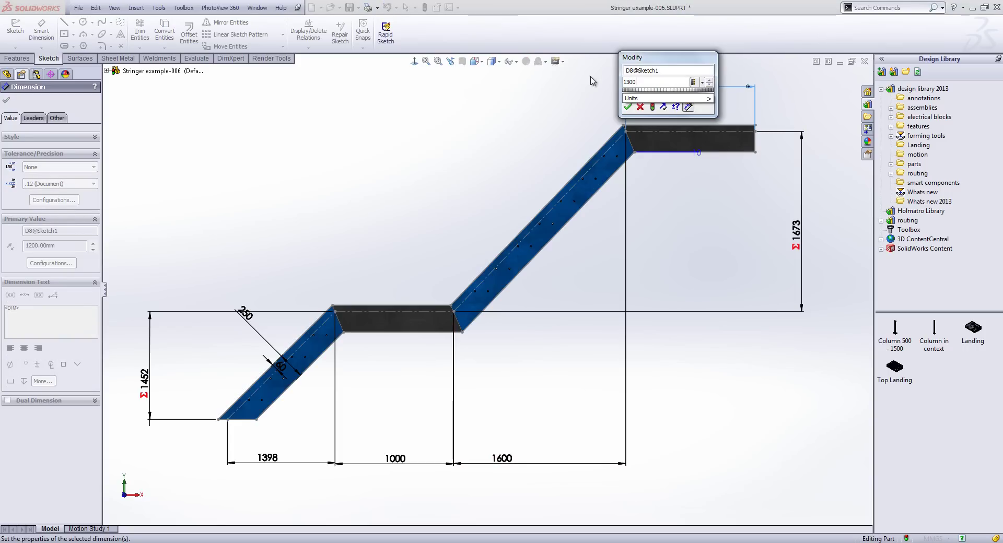
{"action": "left_click", "coordinate": [627, 107]}
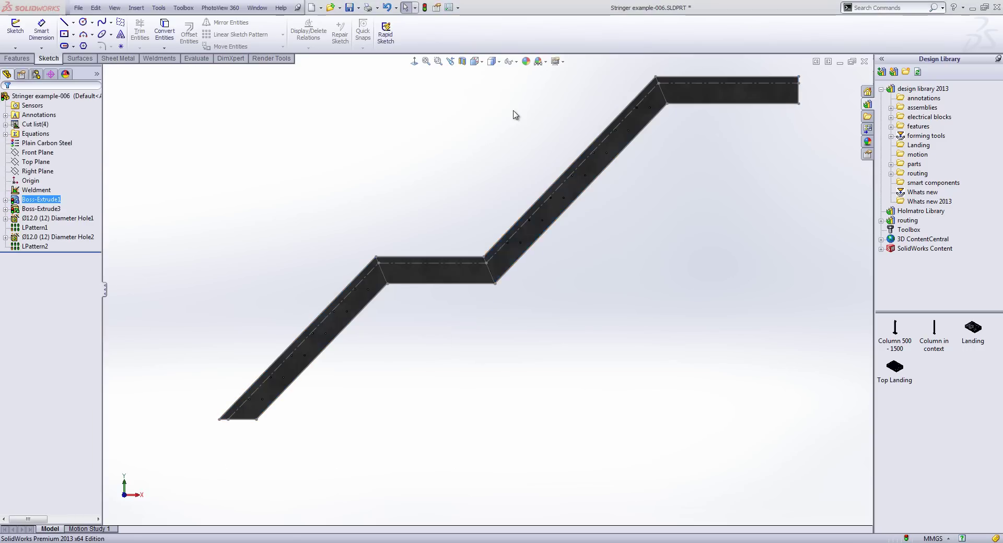
Return to Building Assembly.SLDASM so the staircase updates to the resized stringer
{"action": "left_click", "coordinate": [496, 284]}
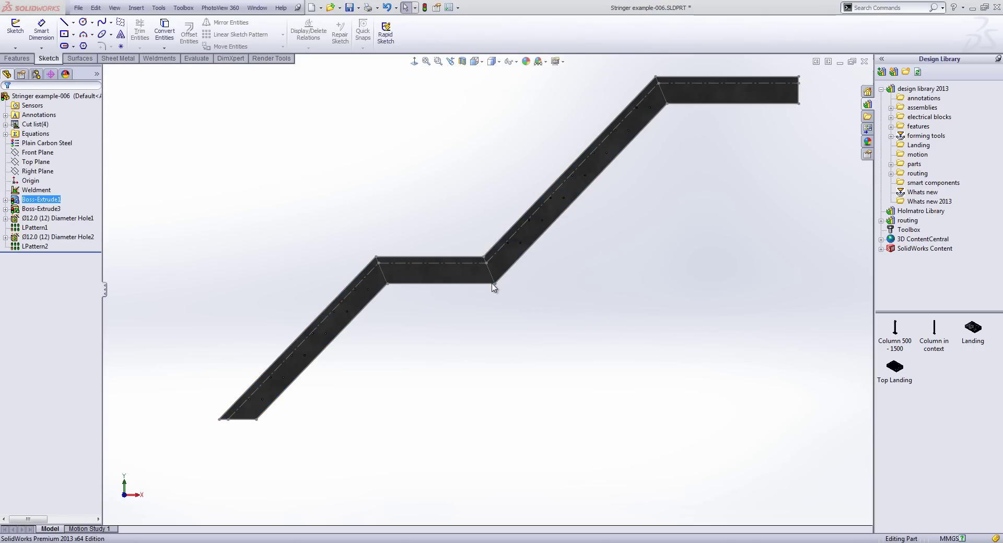
{"action": "middle_click_drag", "start_coordinate": [488, 273], "coordinate": [512, 268]}
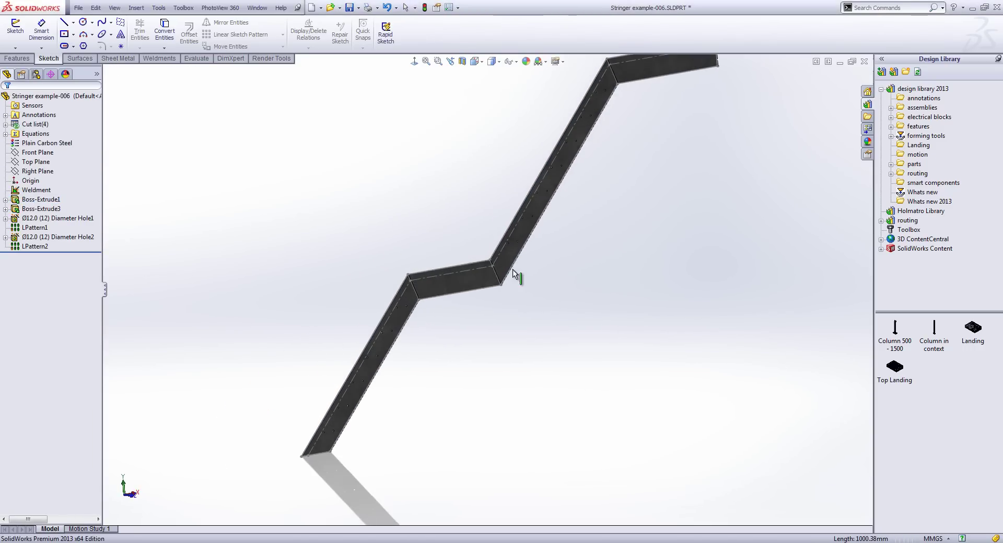
{"action": "key", "text": "ctrl+Tab"}
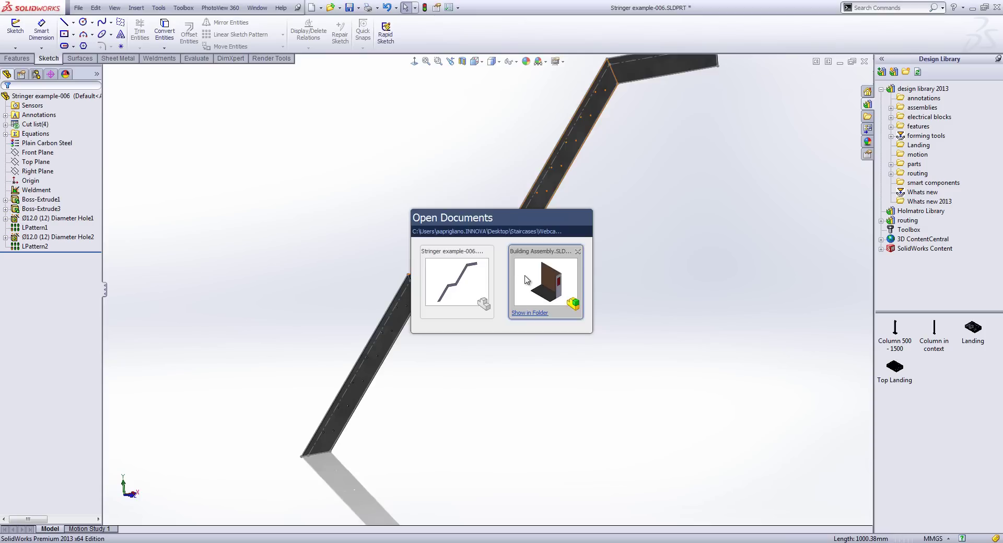
{"action": "left_click", "coordinate": [521, 277]}
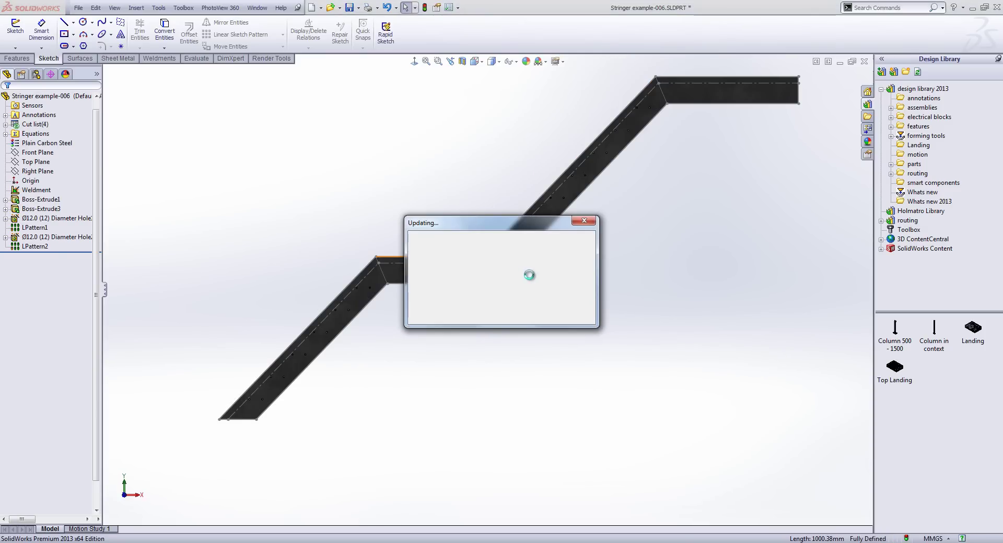
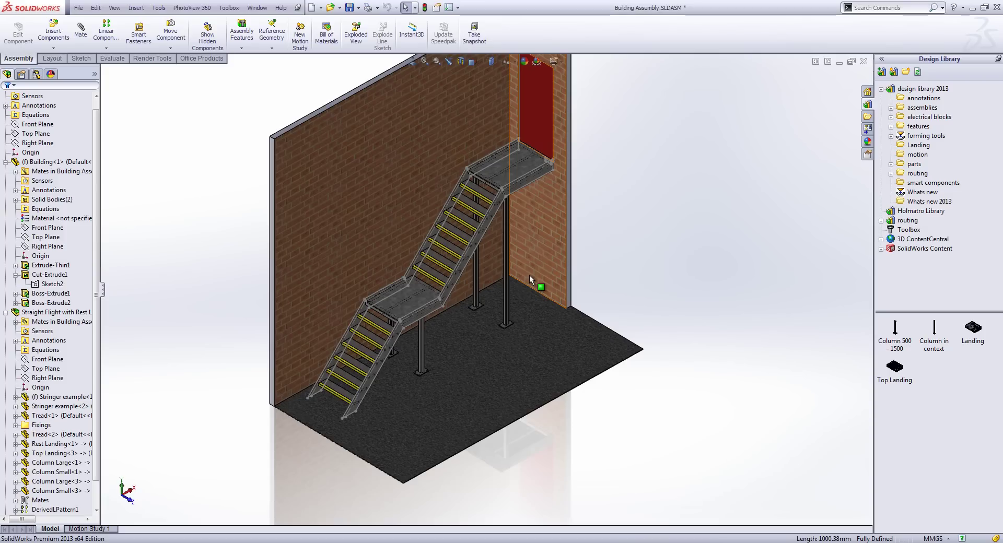
Insert a new part into the assembly and place its sketch on the outer side face of the staircase's stringer
{"action": "left_click", "coordinate": [54, 48]}
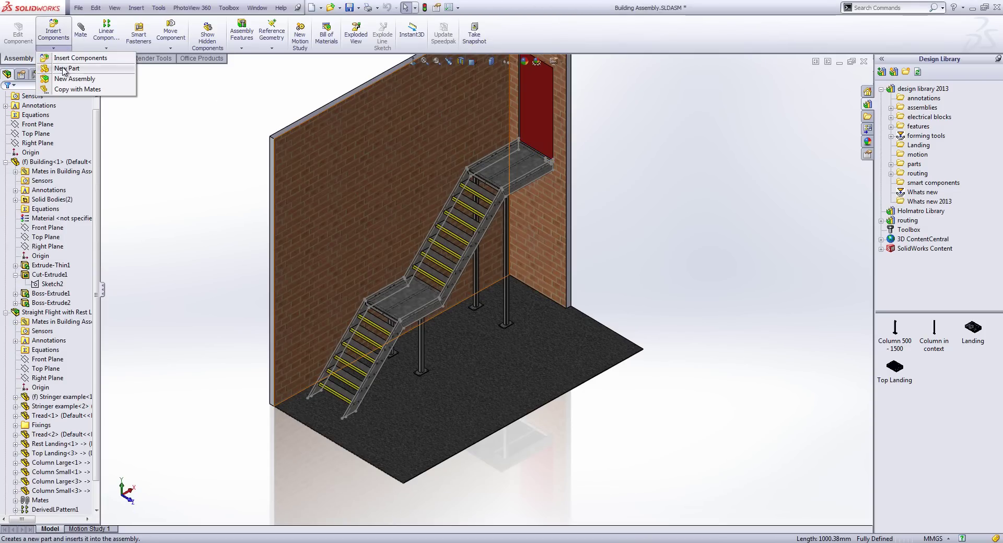
{"action": "left_click", "coordinate": [64, 70]}
{"action": "scroll", "coordinate": [381, 397], "scroll_direction": "down", "scroll_amount": 5}
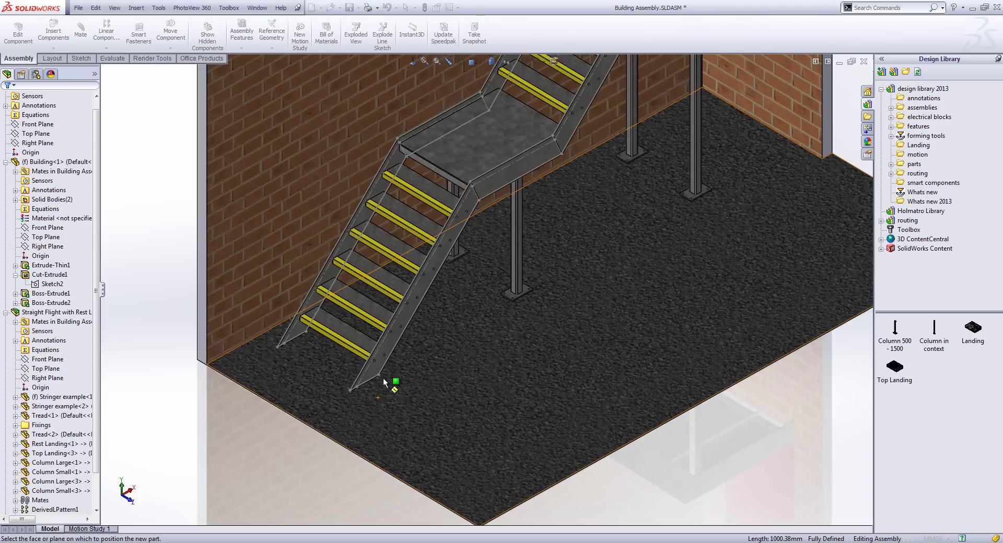
{"action": "left_click", "coordinate": [386, 374]}
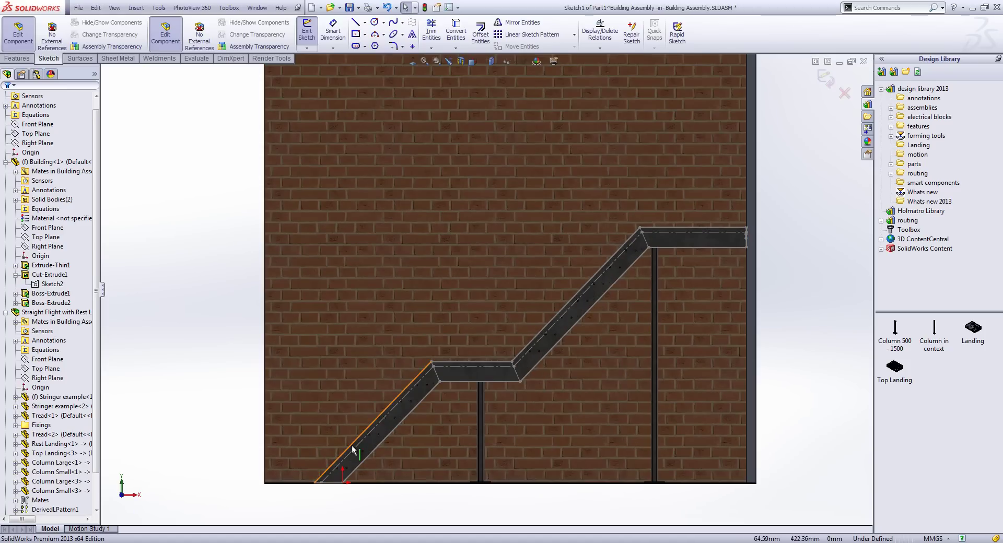
Sketch a vertical construction line about 6675 mm long upward from the bottom end of the stringer's centreline
{"action": "scroll", "coordinate": [386, 410], "scroll_direction": "up", "scroll_amount": 3}
{"action": "key", "text": "s"}
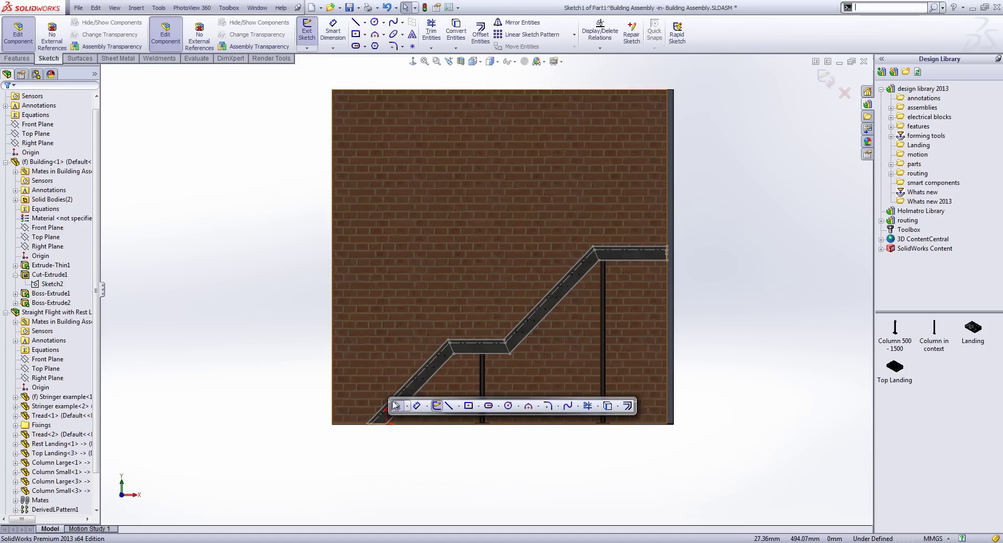
{"action": "left_click", "coordinate": [458, 406]}
{"action": "left_click", "coordinate": [455, 429]}
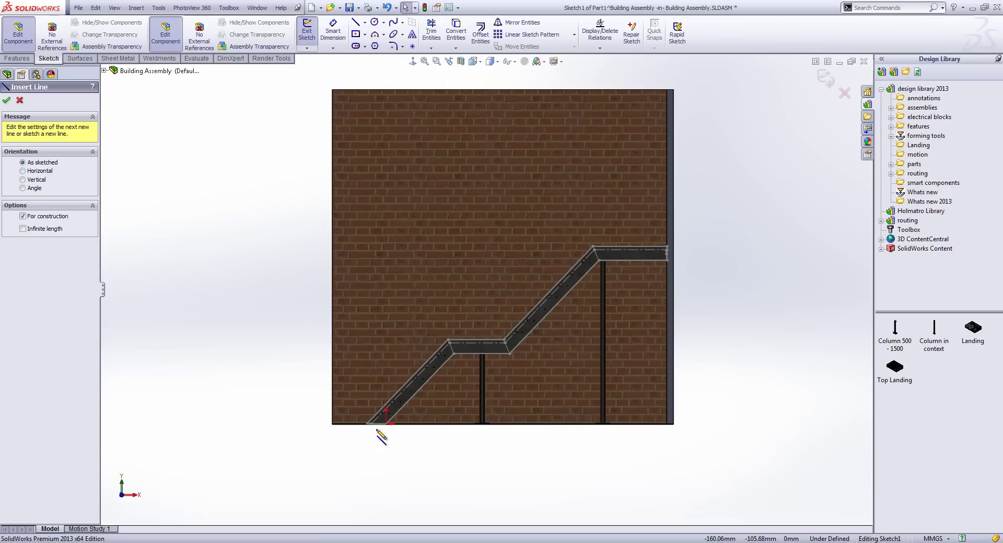
{"action": "scroll", "coordinate": [377, 432], "scroll_direction": "down", "scroll_amount": 3}
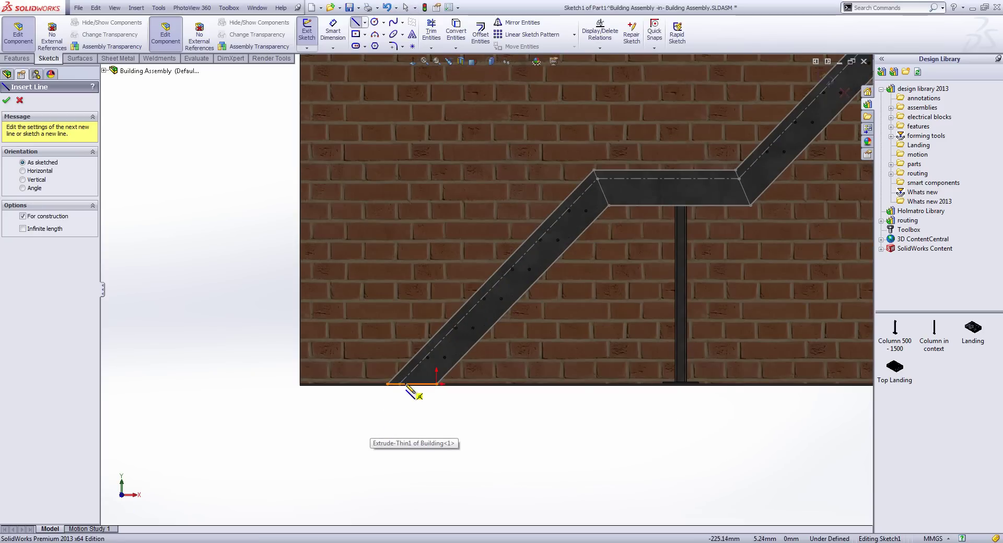
{"action": "left_click", "coordinate": [400, 384]}
{"action": "scroll", "coordinate": [481, 253], "scroll_direction": "up", "scroll_amount": 5}
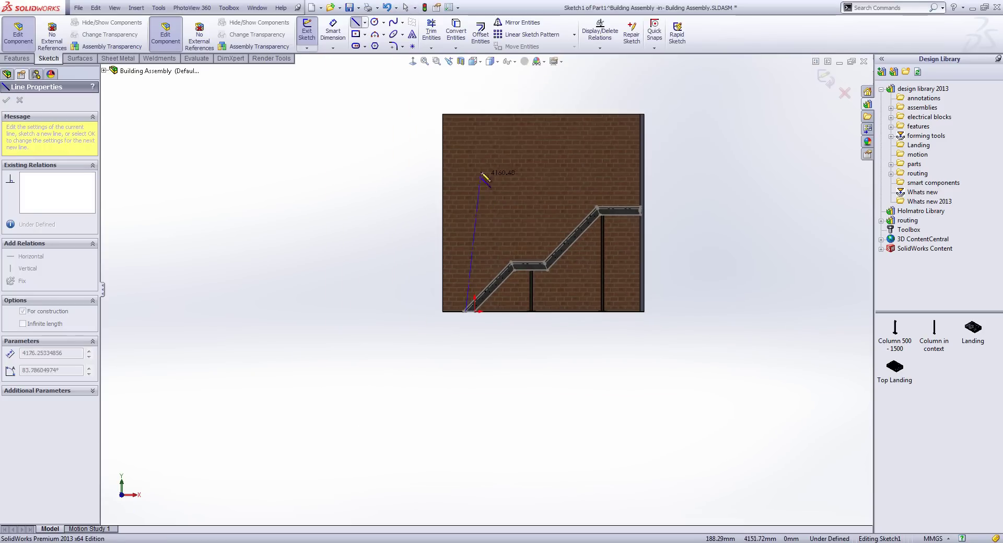
{"action": "left_click", "coordinate": [465, 92]}
{"action": "key", "text": "Escape"}
Set up a linear sketch pattern of the vertical construction line along X with 500 mm spacing and 11 instances
{"action": "left_click", "coordinate": [466, 101]}
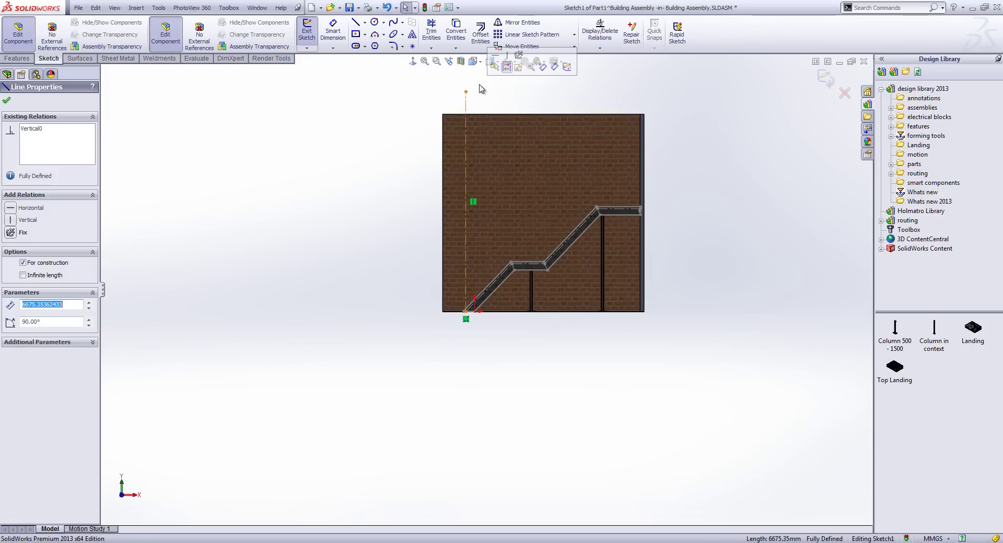
{"action": "left_click", "coordinate": [529, 34]}
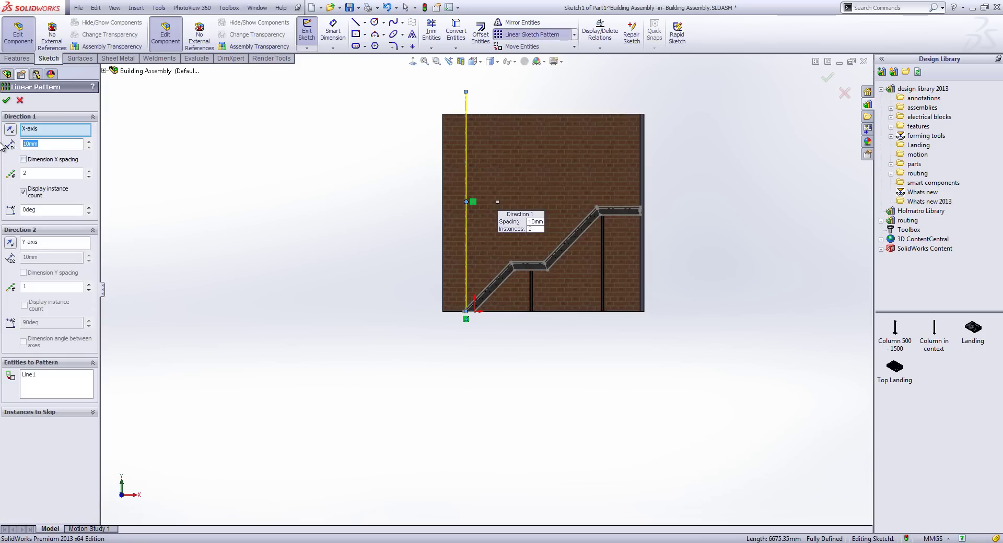
{"action": "type", "text": "500"}
{"action": "key", "text": "Return"}
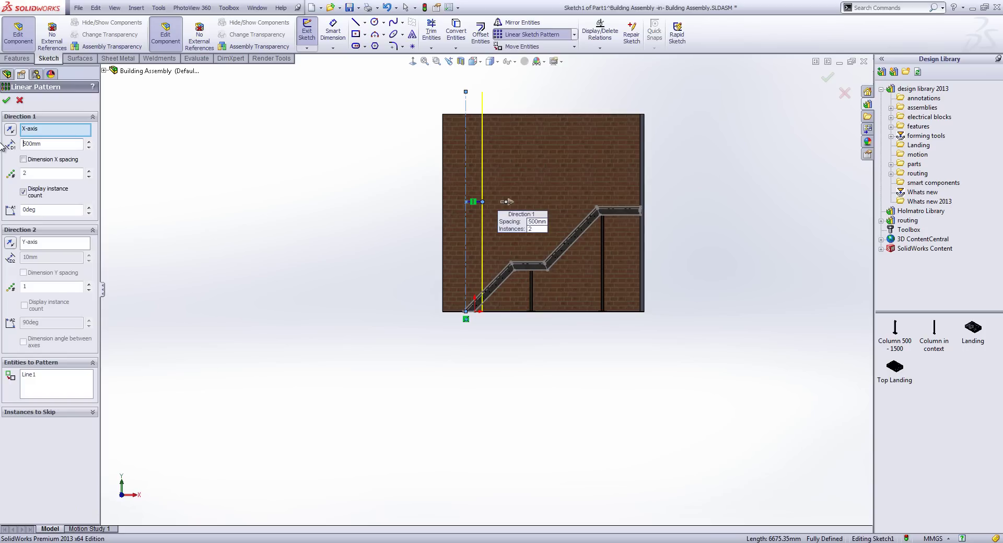
{"action": "left_click", "coordinate": [89, 170]}
{"action": "left_click", "coordinate": [90, 171]}
{"action": "left_click", "coordinate": [90, 171]}
{"action": "left_click", "coordinate": [90, 171]}
{"action": "left_click", "coordinate": [90, 171]}
{"action": "left_click", "coordinate": [89, 170]}
{"action": "left_click", "coordinate": [89, 170]}
{"action": "left_click", "coordinate": [89, 171]}
{"action": "left_click", "coordinate": [90, 171]}
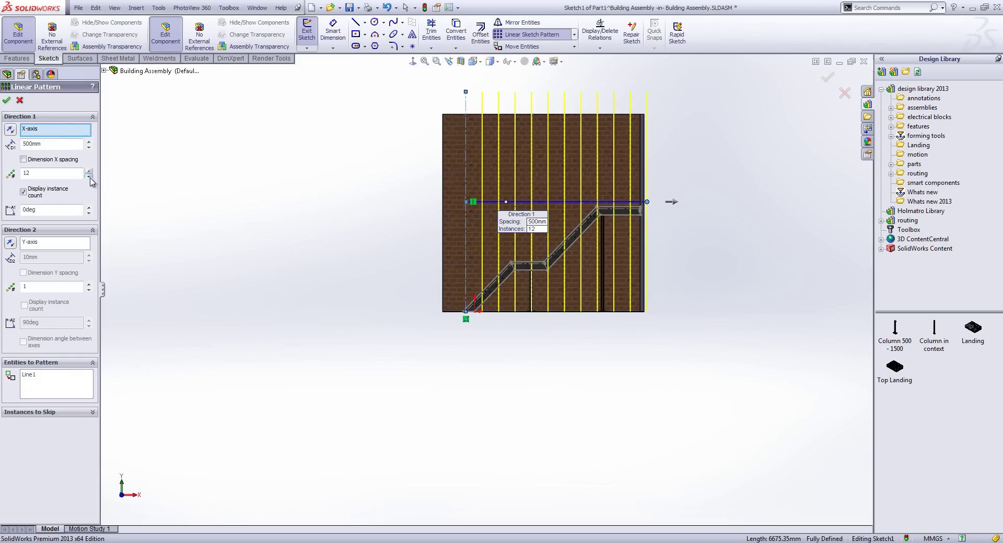
{"action": "left_click", "coordinate": [90, 177]}
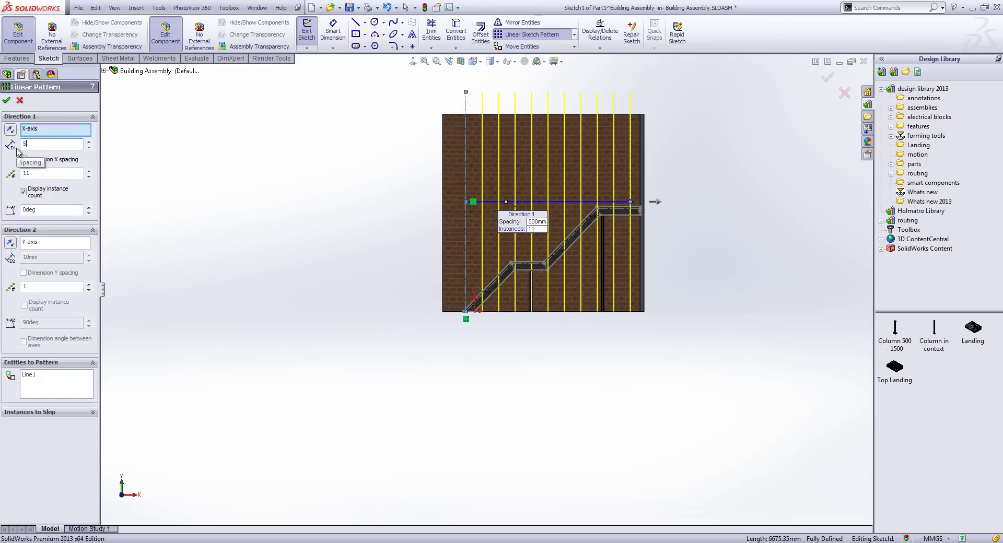
Set the linear pattern's spacing to 515 mm and create the pattern
{"action": "key", "text": "Return"}
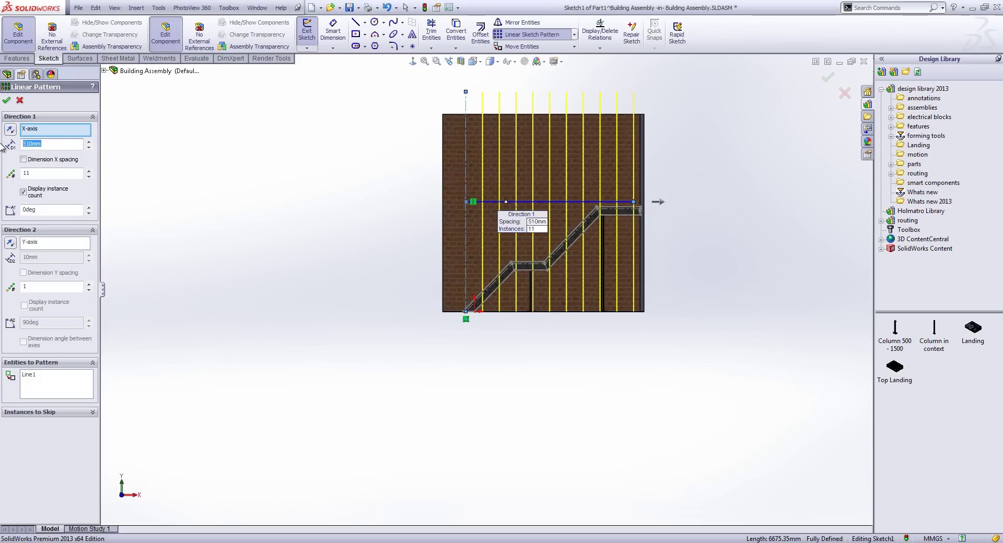
{"action": "key", "text": "Return"}
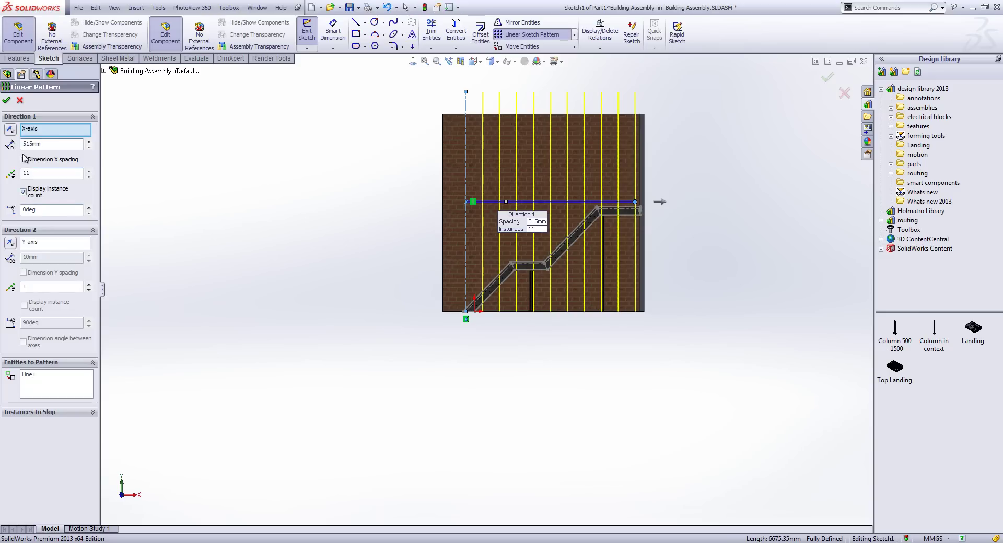
{"action": "left_click", "coordinate": [8, 99]}
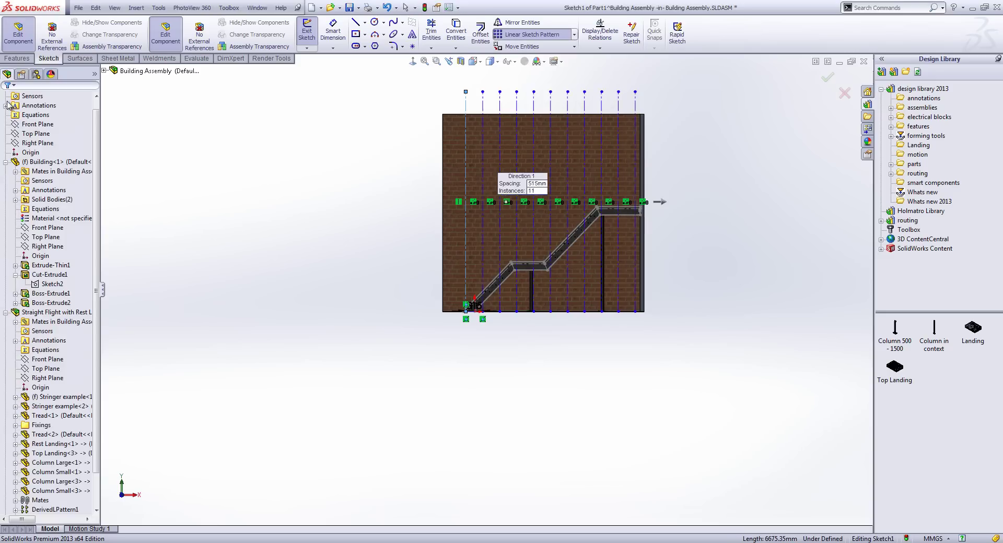
Move the pattern's instance count and spacing dimensions below the stair, and make the line between the first two instances horizontal
{"action": "scroll", "coordinate": [491, 290], "scroll_direction": "down", "scroll_amount": 5}
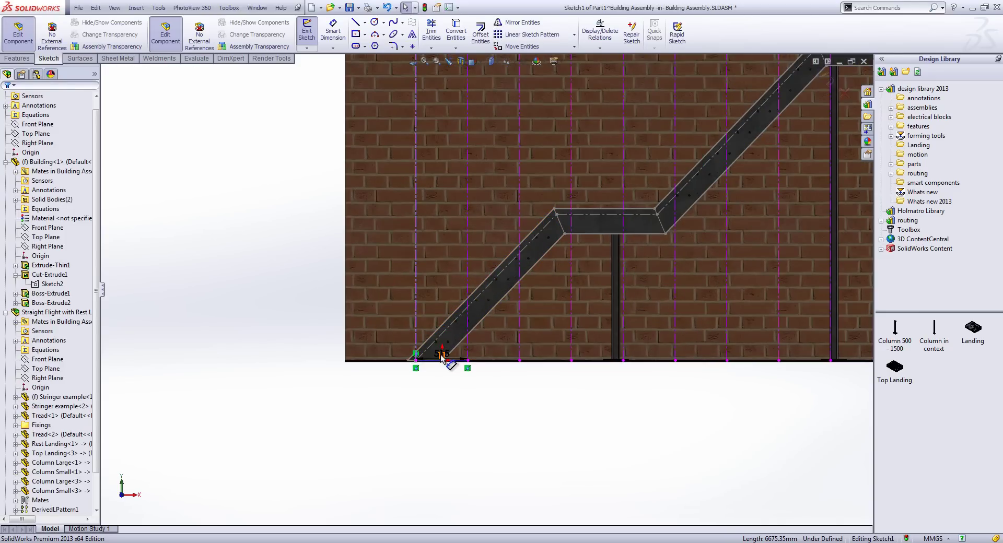
{"action": "left_click", "coordinate": [443, 356]}
{"action": "left_click", "coordinate": [448, 393]}
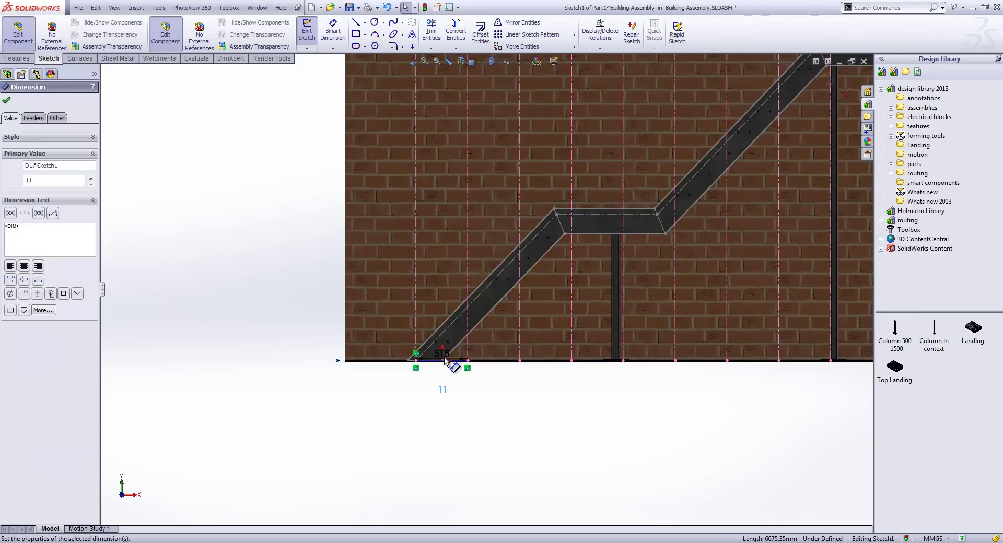
{"action": "left_click", "coordinate": [453, 420]}
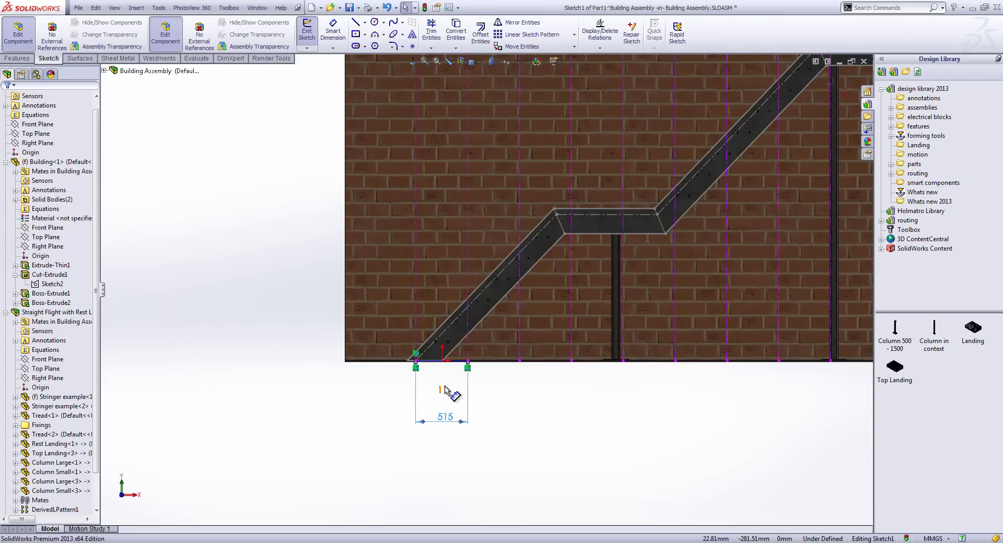
{"action": "left_click", "coordinate": [459, 361]}
{"action": "left_click", "coordinate": [481, 317]}
{"action": "key", "text": "Escape"}
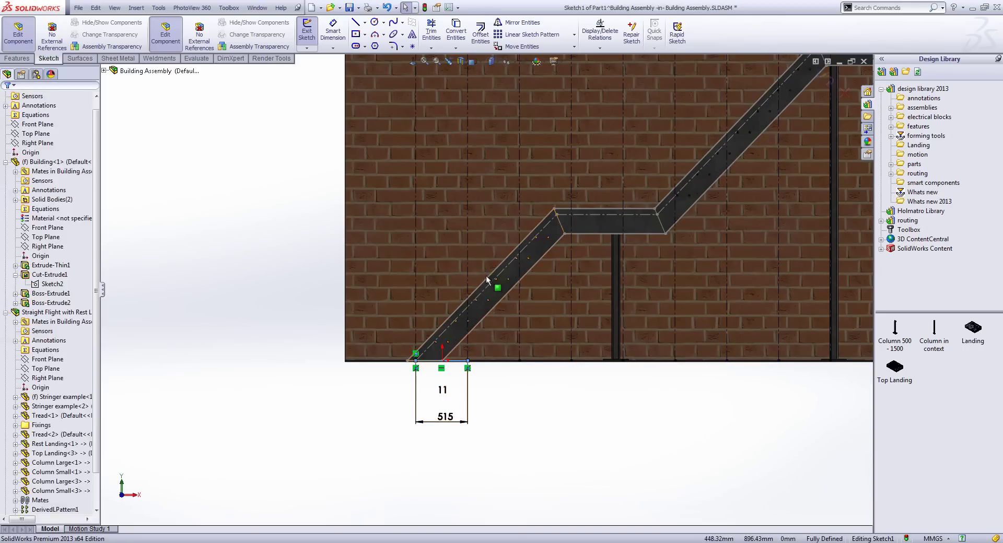
Hide the Building component so only the staircase and the sketch remain in view
{"action": "scroll", "coordinate": [485, 275], "scroll_direction": "down", "scroll_amount": 1}
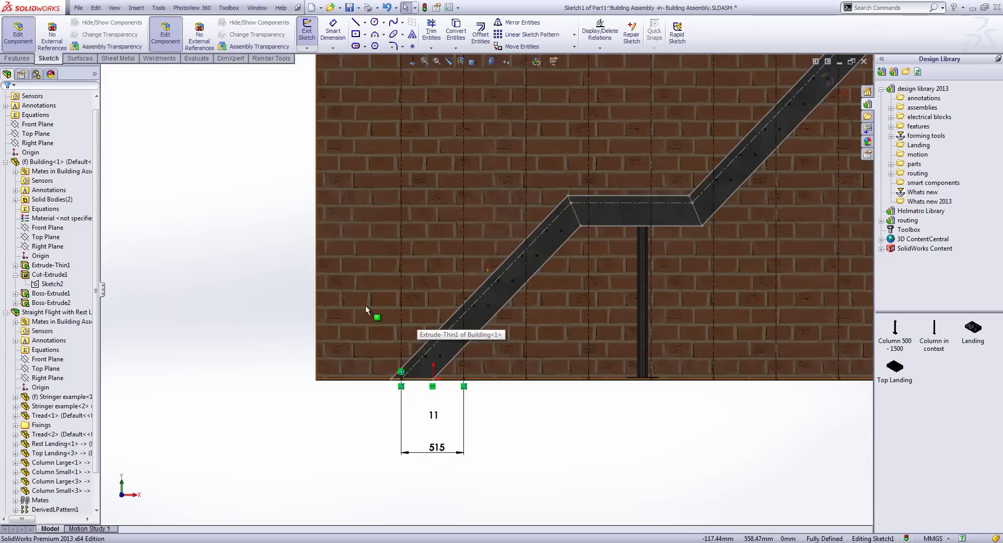
{"action": "right_click", "coordinate": [59, 163]}
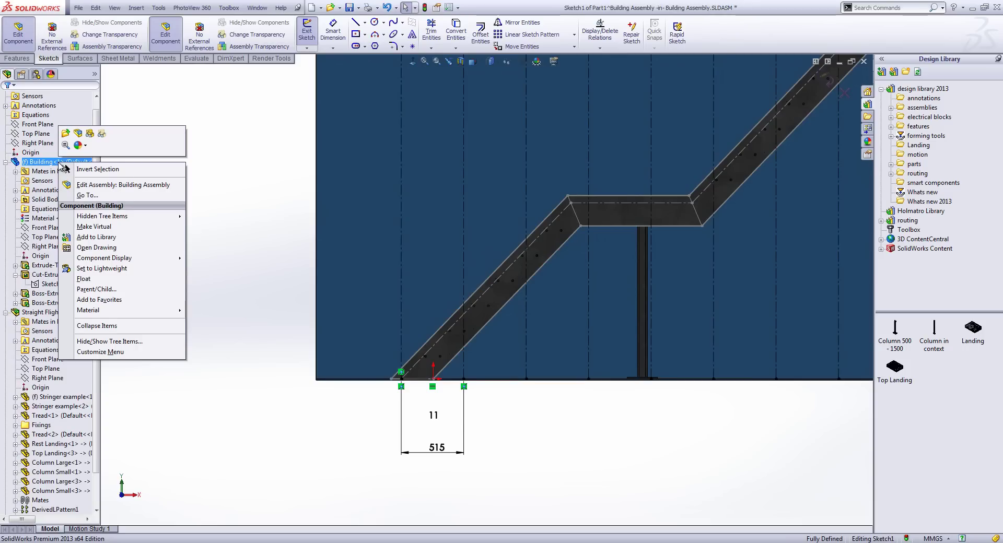
{"action": "left_click", "coordinate": [90, 135]}
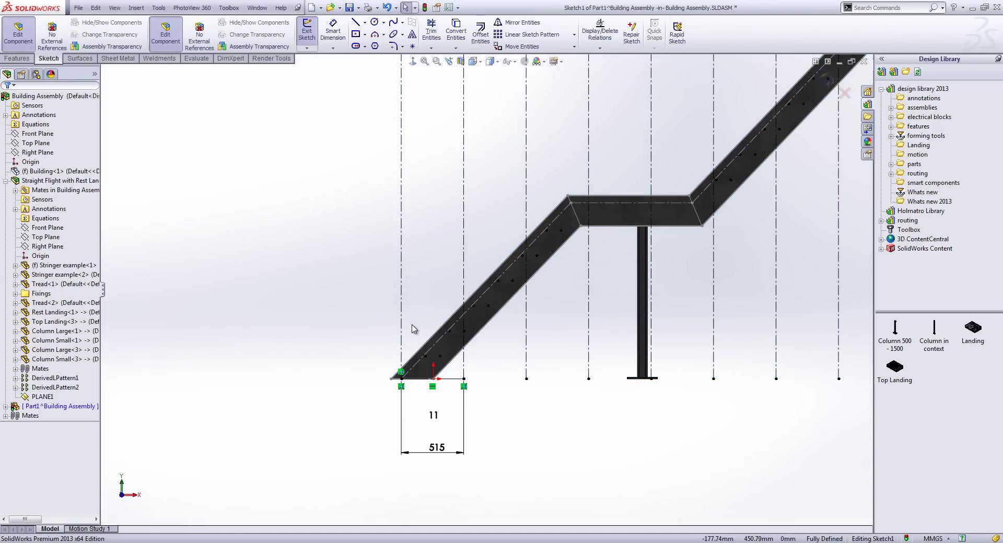
Draw three solid vertical lines up from the lower flight's stringer centreline, along the first three construction lines
{"action": "key", "text": "s"}
{"action": "left_click", "coordinate": [473, 333]}
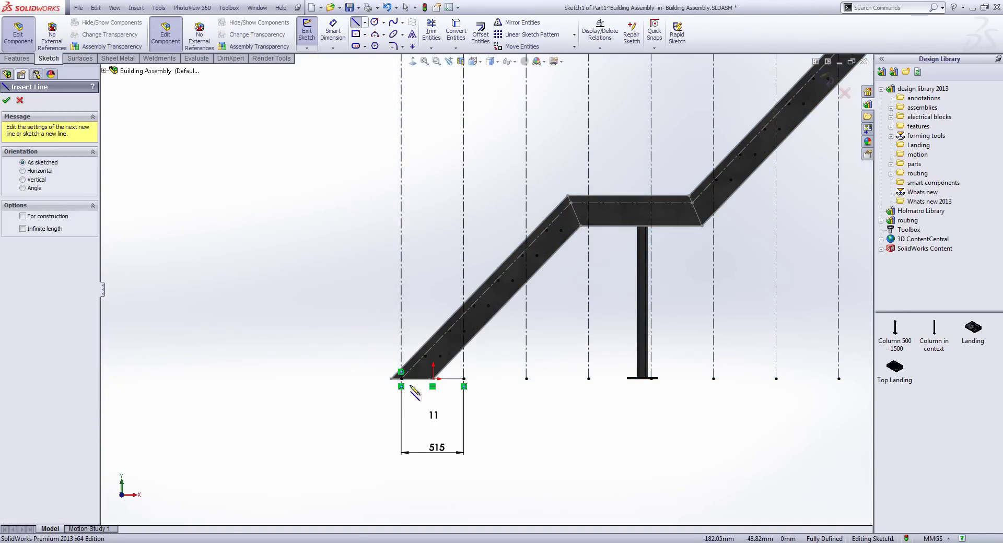
{"action": "left_click", "coordinate": [401, 378]}
{"action": "left_click", "coordinate": [401, 189]}
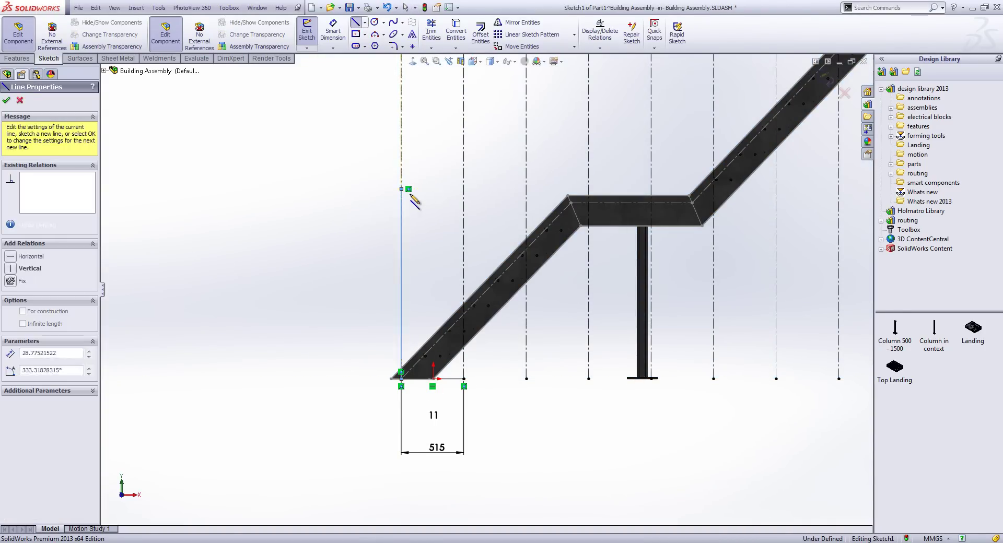
{"action": "key", "text": "Escape"}
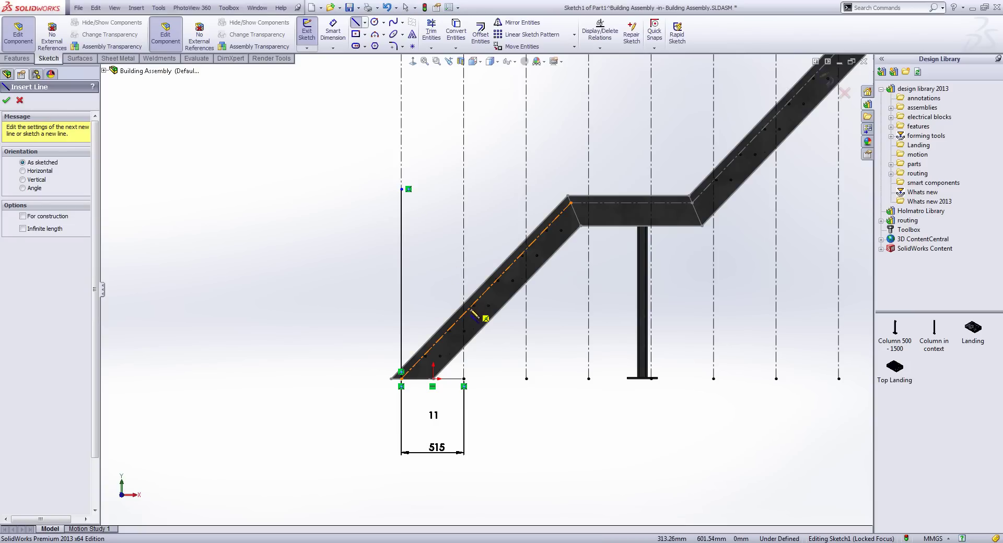
{"action": "left_click", "coordinate": [463, 313]}
{"action": "left_click", "coordinate": [463, 140]}
{"action": "key", "text": "Escape"}
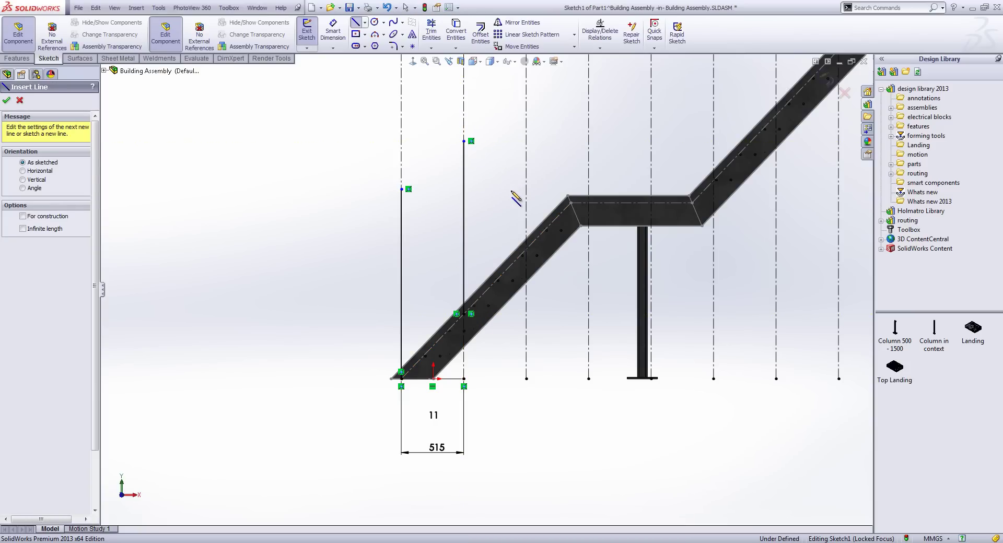
{"action": "left_click", "coordinate": [527, 250]}
{"action": "left_click", "coordinate": [527, 73]}
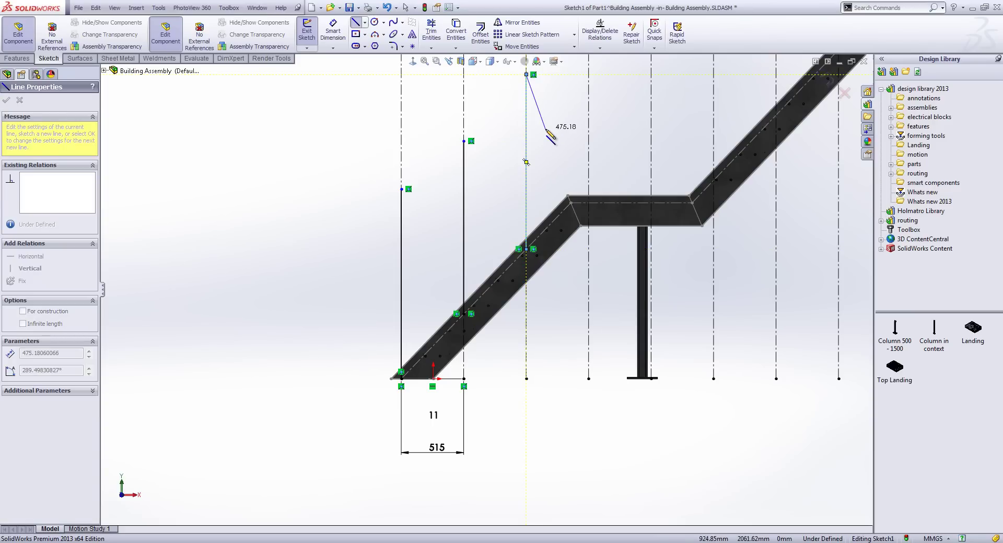
{"action": "key", "text": "Escape"}
Draw two solid vertical lines up from the rest landing's centreline, along the fourth and fifth construction lines
{"action": "scroll", "coordinate": [559, 156], "scroll_direction": "up", "scroll_amount": 1}
{"action": "middle_click_drag", "start_coordinate": [568, 169], "coordinate": [550, 284], "text": "ctrl"}
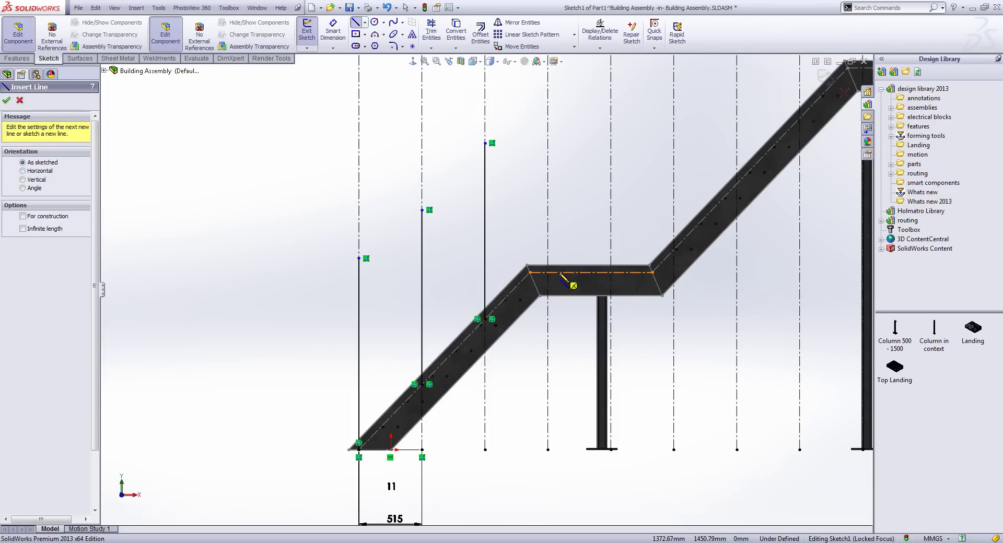
{"action": "left_click", "coordinate": [548, 273]}
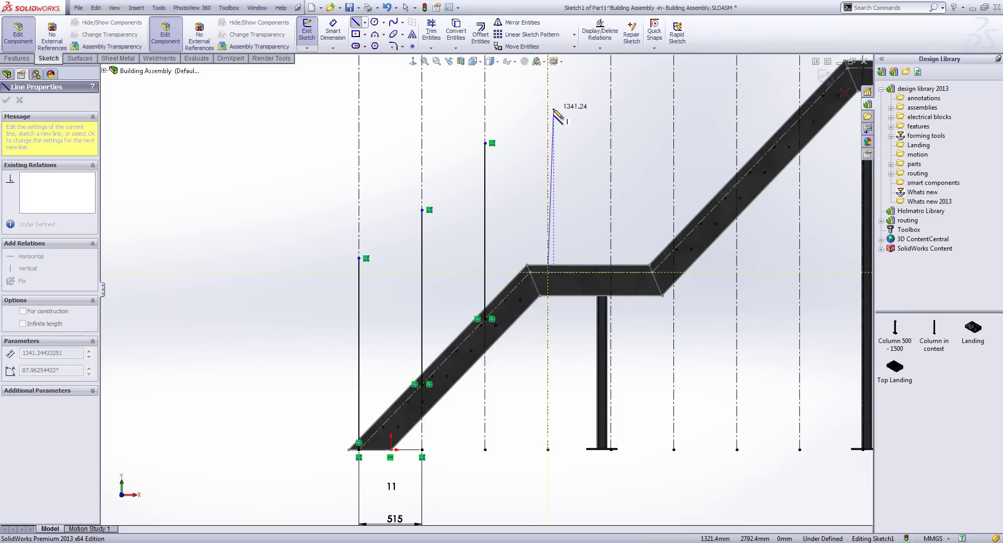
{"action": "left_click", "coordinate": [548, 108]}
{"action": "left_click", "coordinate": [568, 135]}
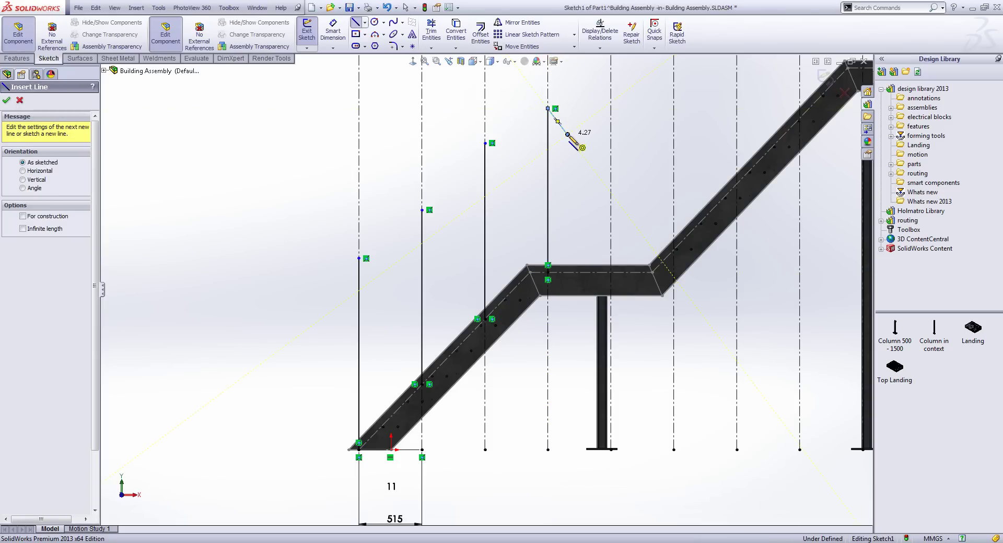
{"action": "left_click", "coordinate": [610, 272]}
{"action": "left_click", "coordinate": [610, 91]}
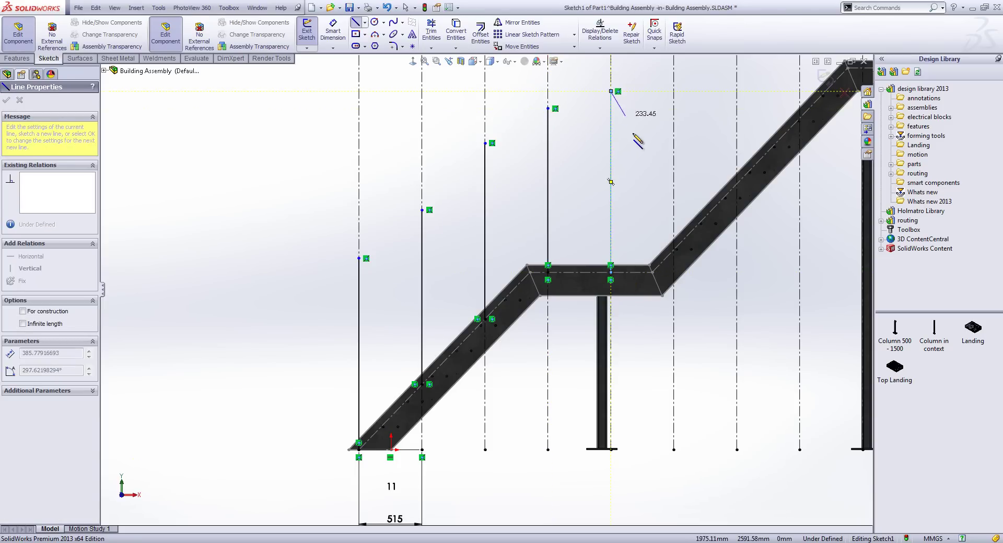
{"action": "key", "text": "Escape"}
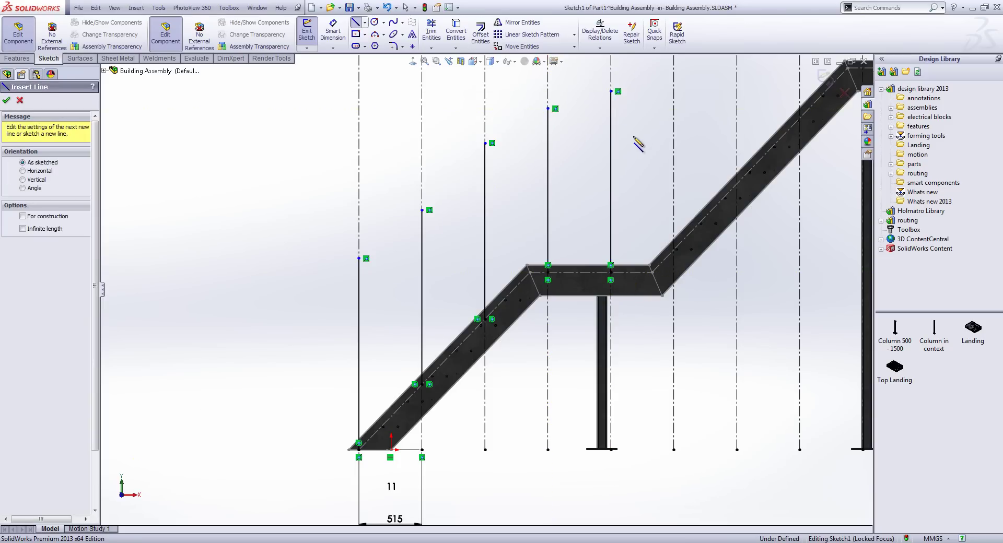
Draw two solid vertical lines up from the upper flight's stringer centreline, along the sixth and seventh construction lines
{"action": "left_click", "coordinate": [673, 245]}
{"action": "left_click", "coordinate": [674, 77]}
{"action": "key", "text": "z"}
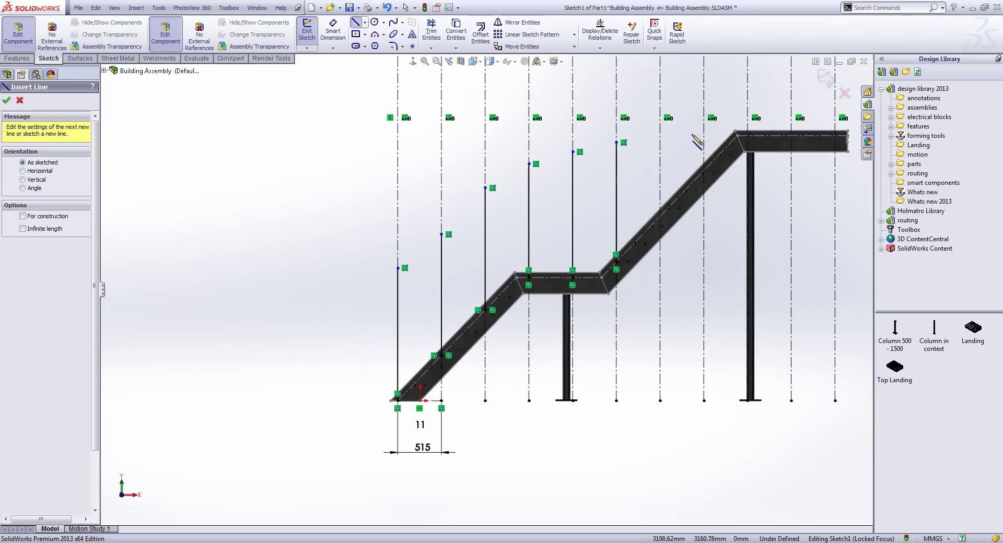
{"action": "scroll", "coordinate": [649, 224], "scroll_direction": "down", "scroll_amount": 1}
{"action": "left_click", "coordinate": [654, 219]}
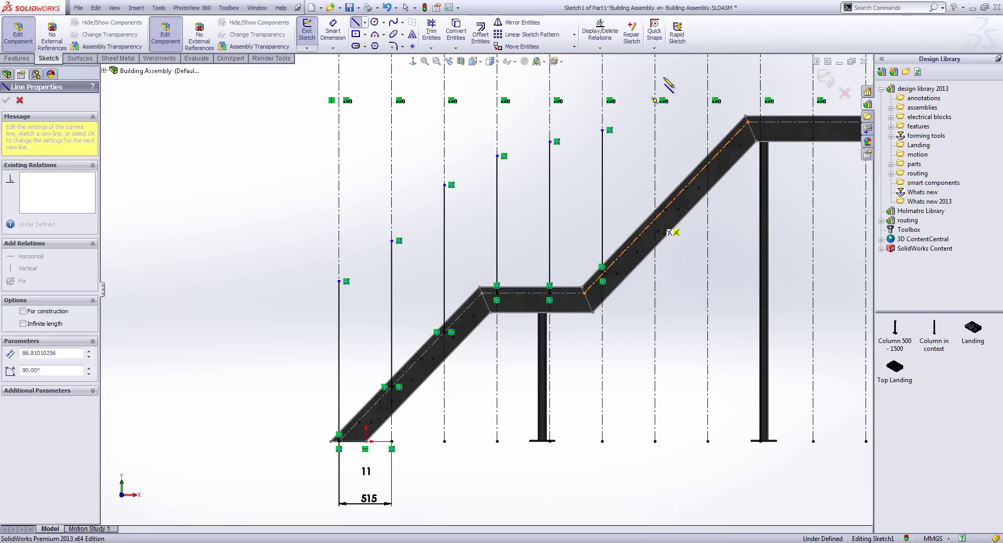
{"action": "left_click", "coordinate": [655, 76]}
{"action": "key", "text": "Escape"}
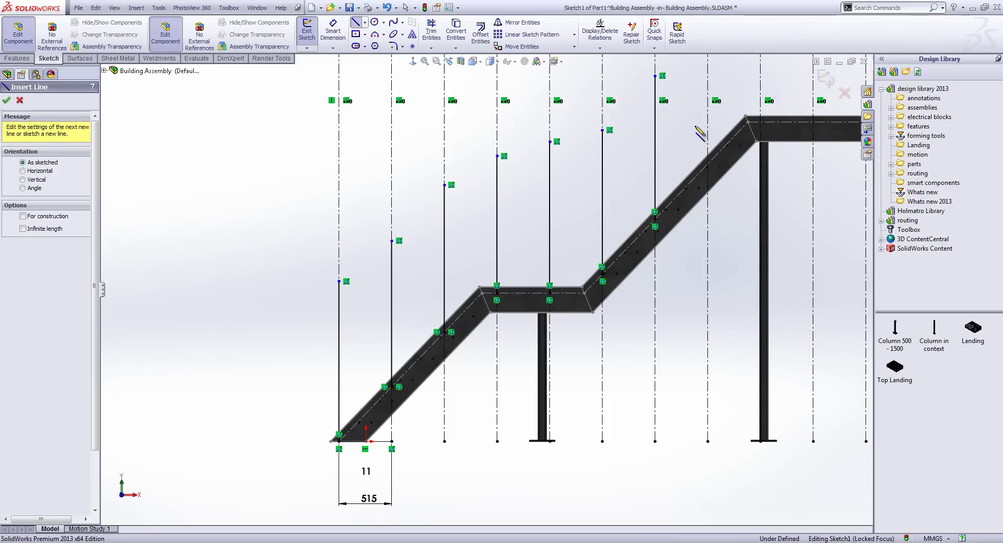
Draw a solid vertical line up from the upper flight's stringer centreline, along the eighth construction line
{"action": "left_click", "coordinate": [708, 167]}
{"action": "scroll", "coordinate": [718, 79], "scroll_direction": "up", "scroll_amount": 1}
{"action": "key", "text": "z"}
{"action": "left_click", "coordinate": [673, 129]}
{"action": "key", "text": "Escape"}
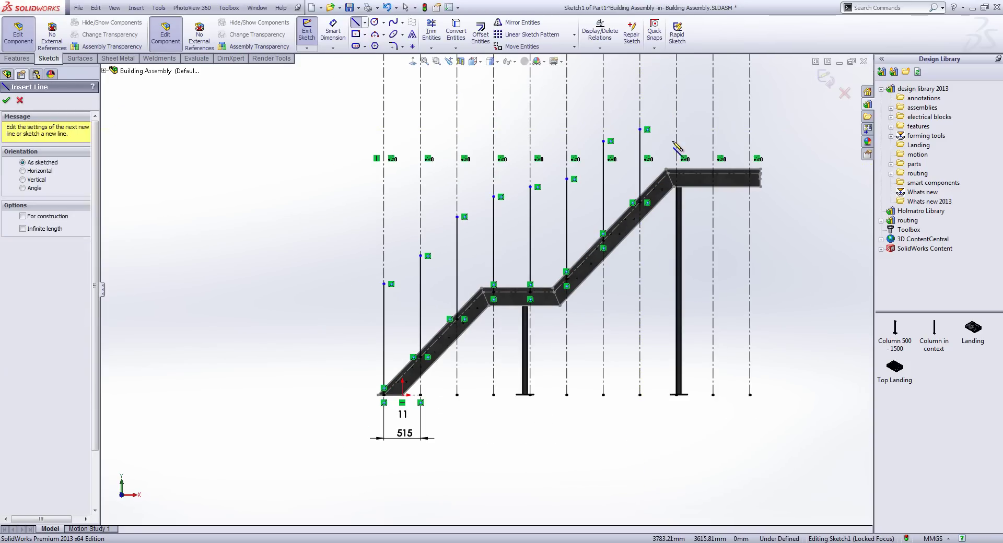
Draw a solid vertical line up from the top landing's centreline along the ninth construction line, and undo the stray segment attached to it
{"action": "left_click", "coordinate": [677, 173]}
{"action": "left_click", "coordinate": [677, 68]}
{"action": "left_click", "coordinate": [692, 107]}
{"action": "key", "text": "Escape"}
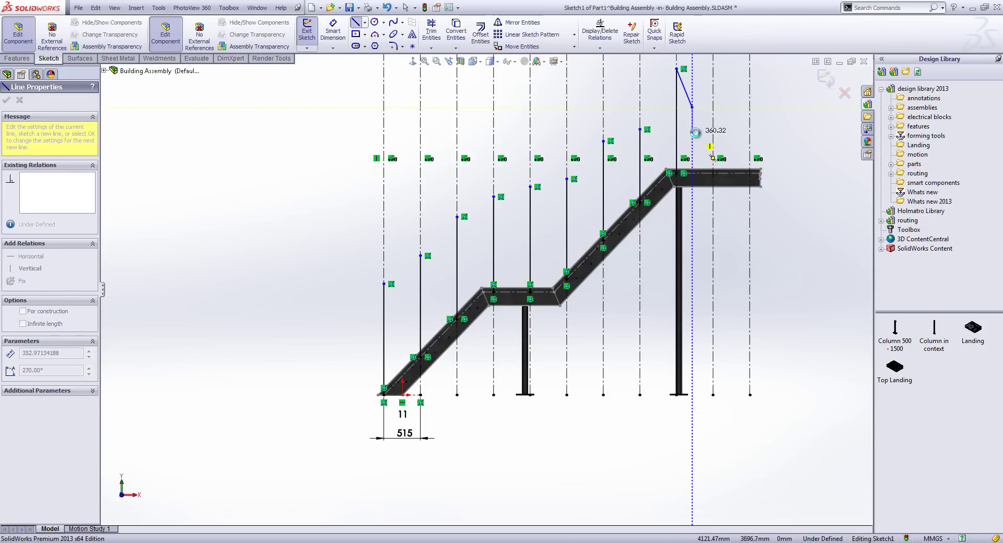
{"action": "key", "text": "Escape"}
{"action": "key", "text": "ctrl+z"}
Draw two solid vertical lines up from the top landing's centreline, along the tenth and eleventh construction lines
{"action": "key", "text": "s"}
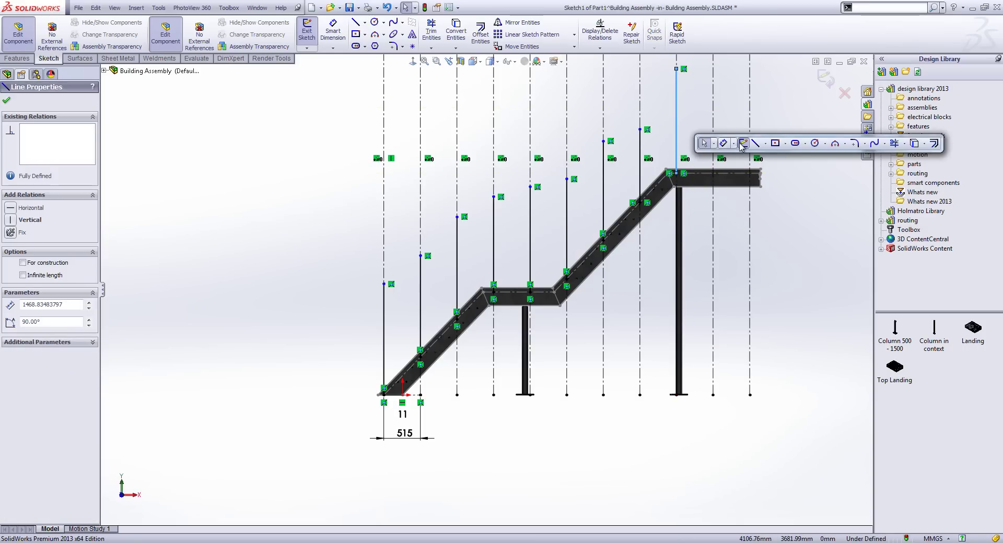
{"action": "left_click", "coordinate": [755, 143]}
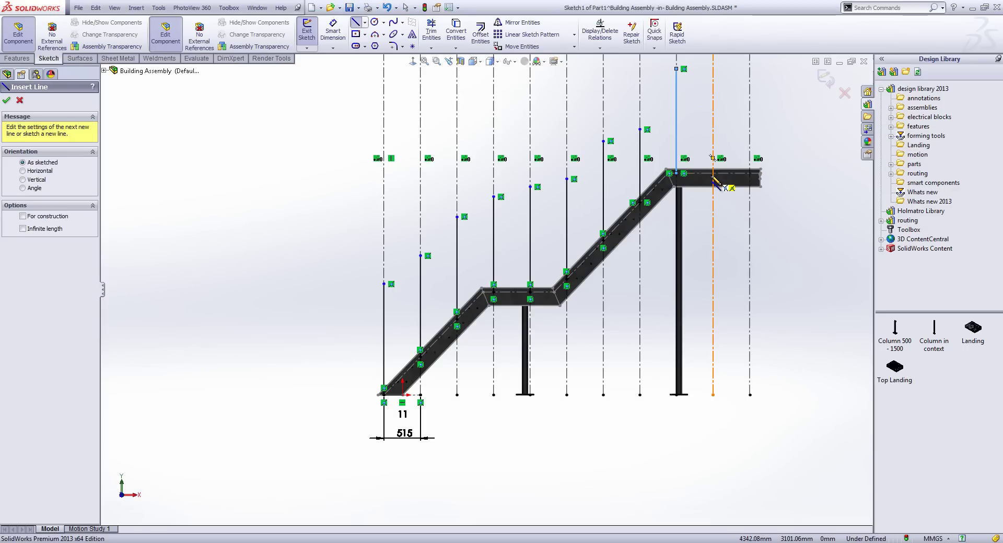
{"action": "left_click_drag", "start_coordinate": [712, 180], "coordinate": [713, 61]}
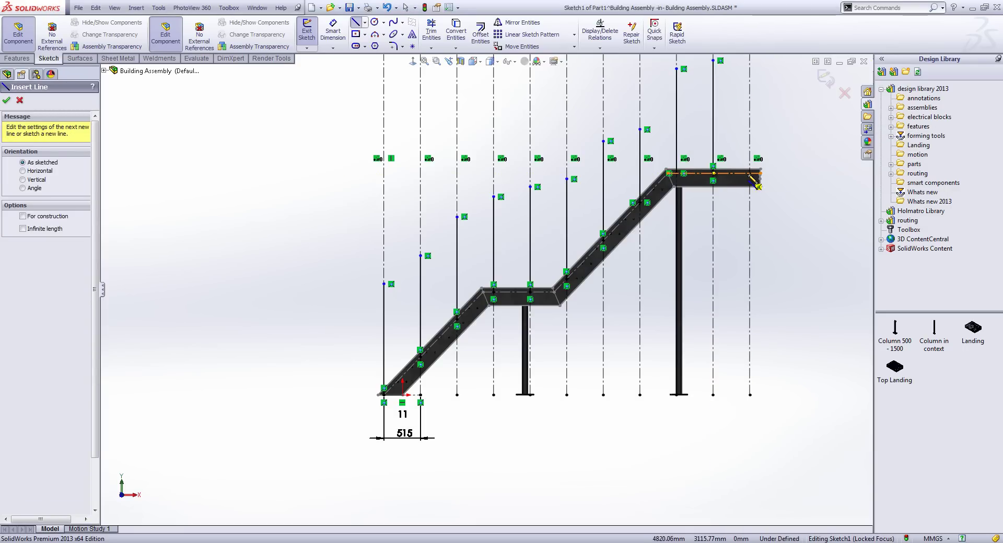
{"action": "left_click_drag", "start_coordinate": [752, 174], "coordinate": [750, 60]}
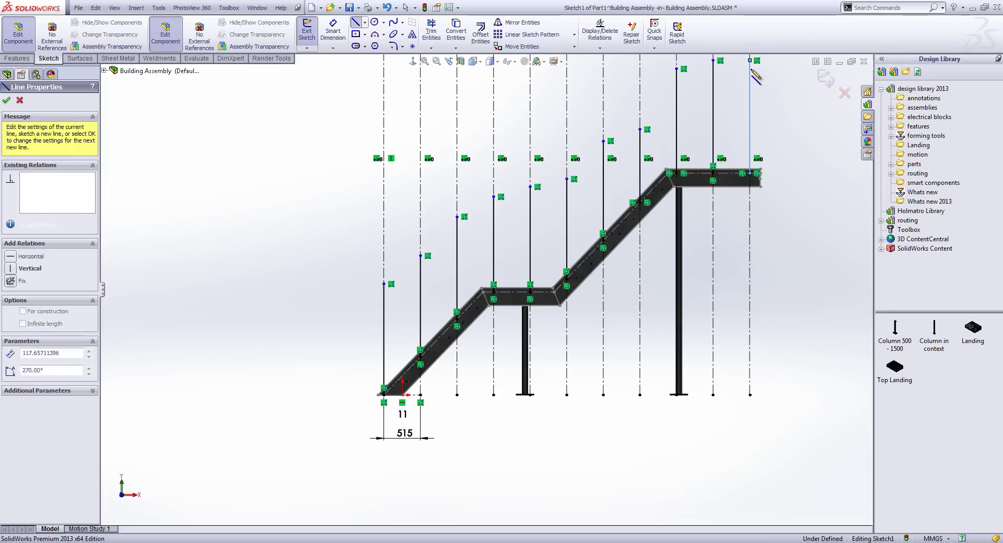
{"action": "key", "text": "Escape"}
Apply an equal-length relation to all eleven solid vertical lines
{"action": "left_click", "coordinate": [749, 77]}
{"action": "left_click", "coordinate": [713, 96], "text": "ctrl"}
{"action": "left_click", "coordinate": [677, 102], "text": "ctrl"}
{"action": "left_click", "coordinate": [640, 166], "text": "ctrl"}
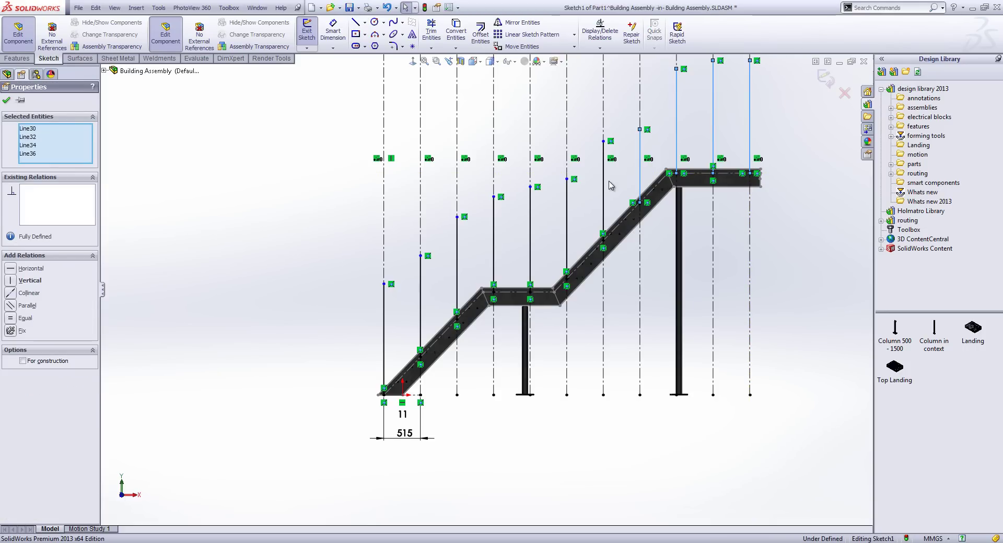
{"action": "left_click", "coordinate": [603, 190], "text": "ctrl"}
{"action": "left_click", "coordinate": [567, 220], "text": "ctrl"}
{"action": "left_click", "coordinate": [530, 230], "text": "ctrl"}
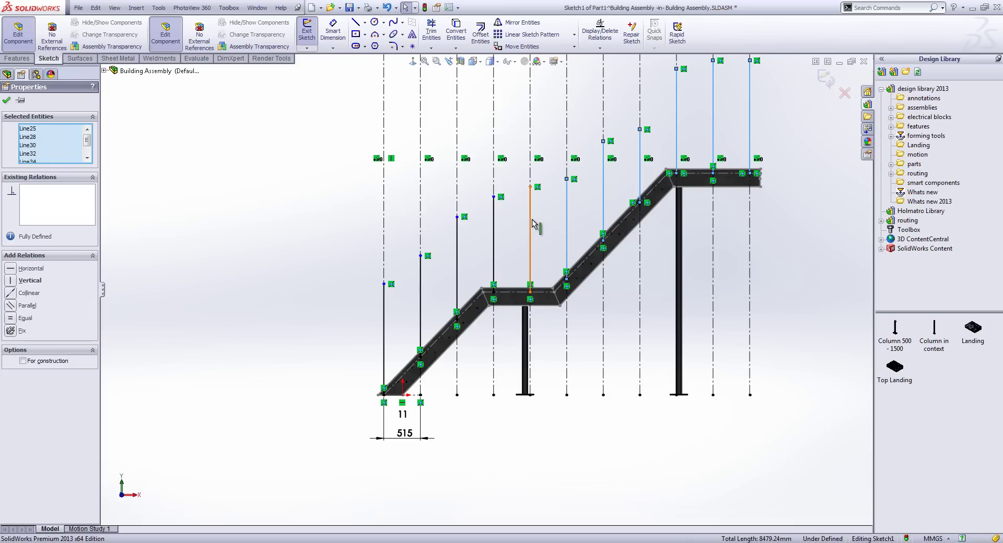
{"action": "left_click", "coordinate": [493, 235], "text": "ctrl"}
{"action": "left_click", "coordinate": [458, 261], "text": "ctrl"}
{"action": "left_click", "coordinate": [421, 286], "text": "ctrl"}
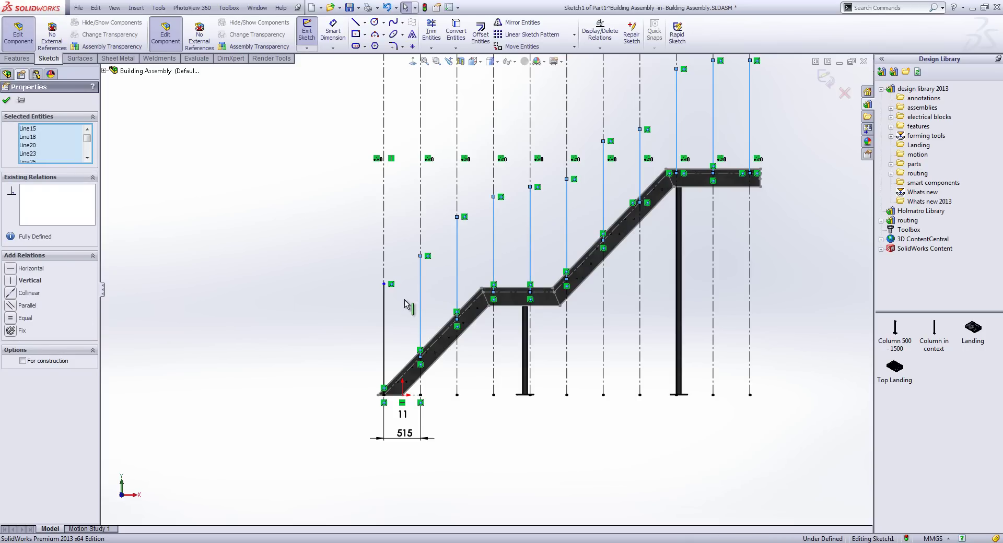
{"action": "left_click", "coordinate": [385, 312], "text": "ctrl"}
{"action": "left_click", "coordinate": [387, 311], "text": "ctrl"}
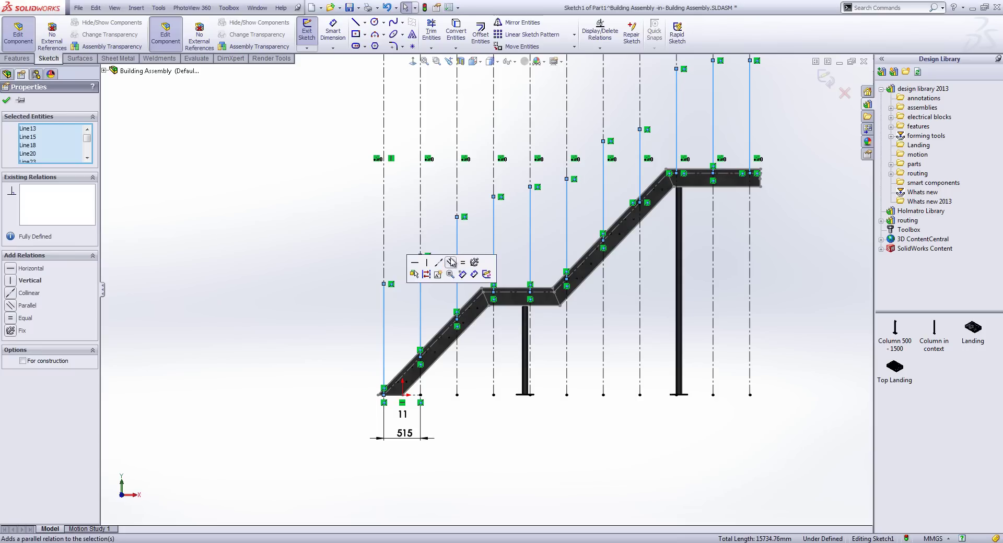
{"action": "left_click", "coordinate": [354, 260]}
Hide the sketch relation symbols in the graphics view
{"action": "left_click", "coordinate": [561, 62]}
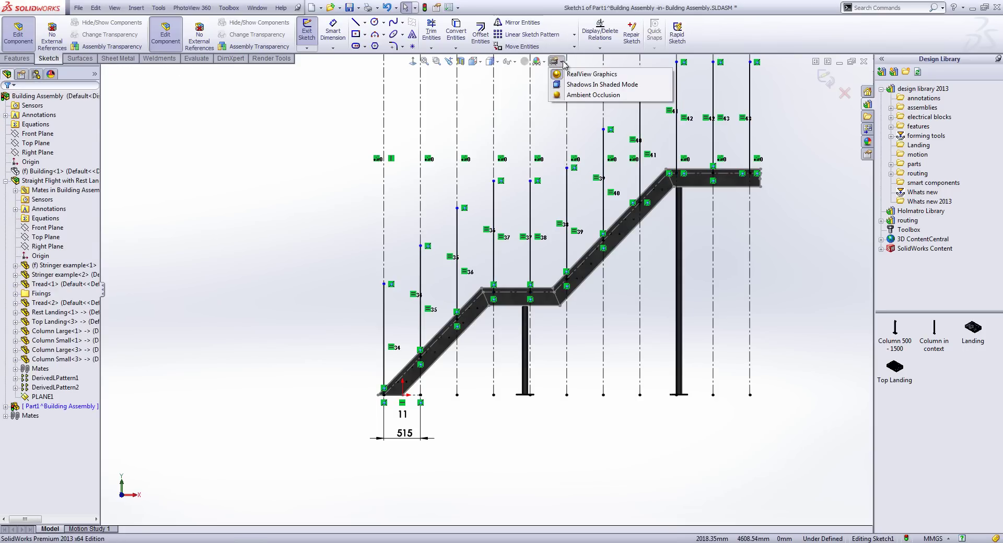
{"action": "left_click", "coordinate": [514, 62]}
{"action": "left_click", "coordinate": [508, 153]}
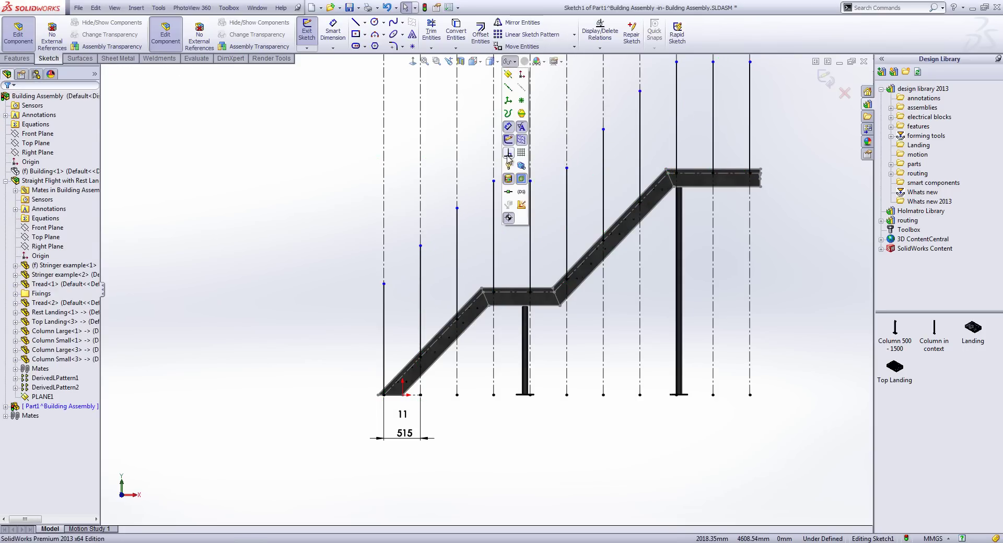
Dimension the first upright at the foot of the stairs to a length of 1100 mm
{"action": "key", "text": "s"}
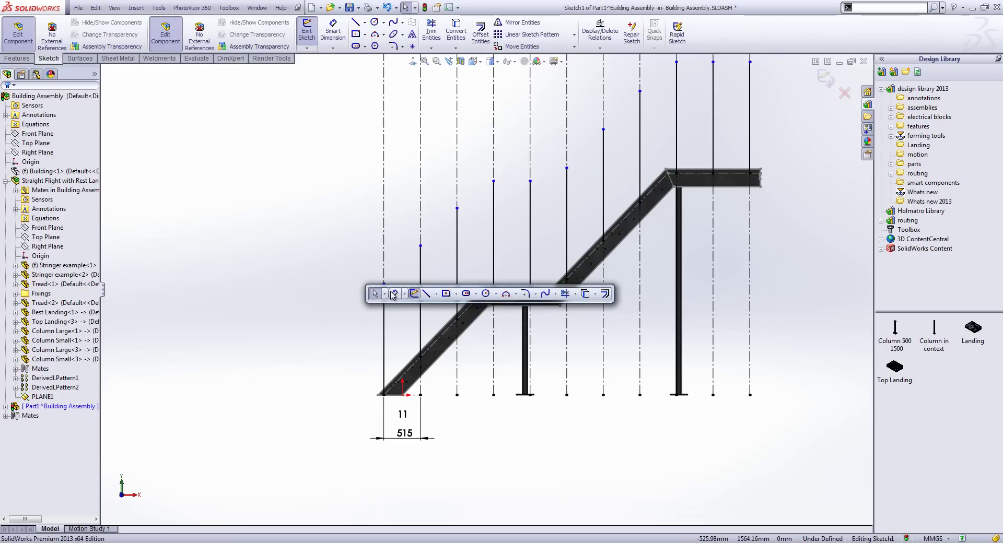
{"action": "left_click", "coordinate": [394, 293]}
{"action": "left_click", "coordinate": [384, 313]}
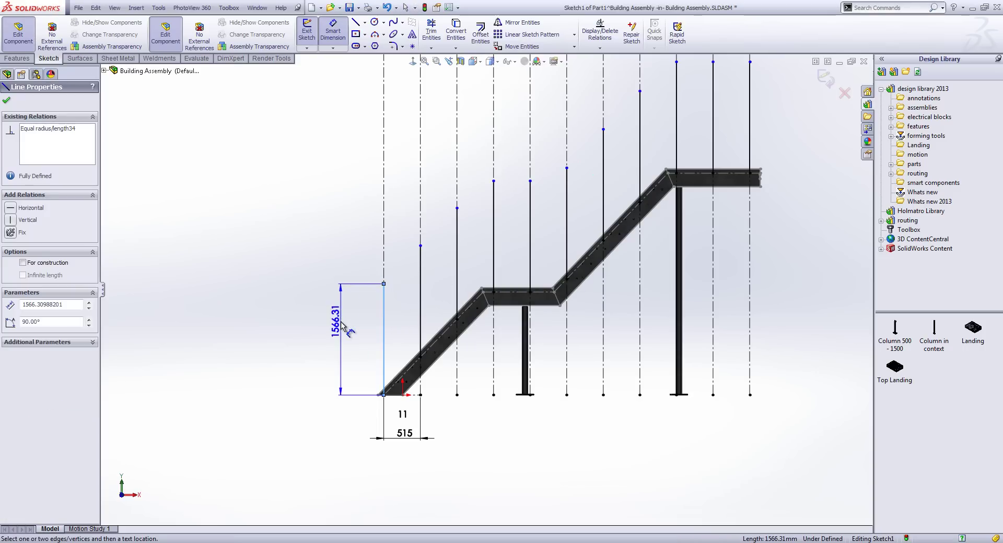
{"action": "left_click", "coordinate": [342, 324]}
{"action": "type", "text": "11"}
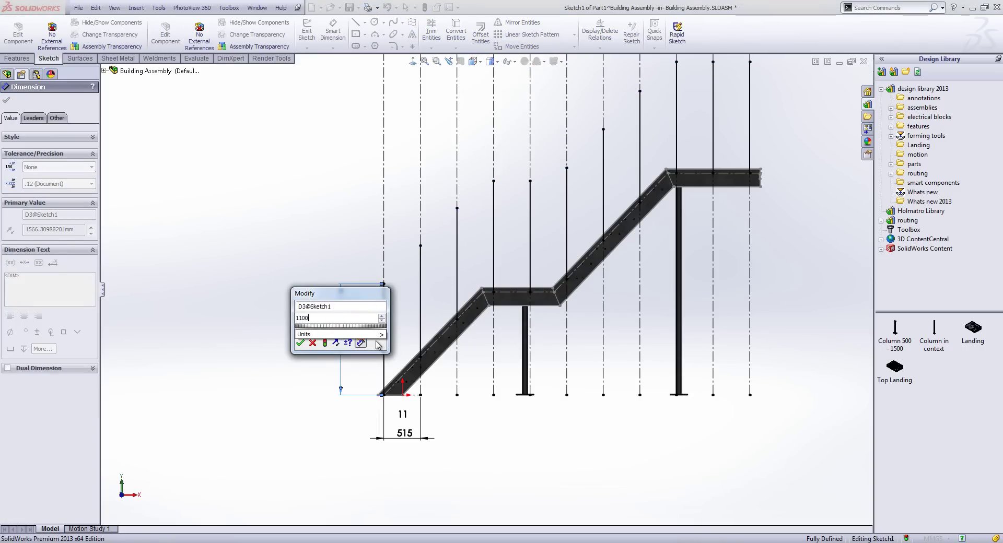
{"action": "type", "text": "00"}
{"action": "key", "text": "Return"}
{"action": "key", "text": "Escape"}
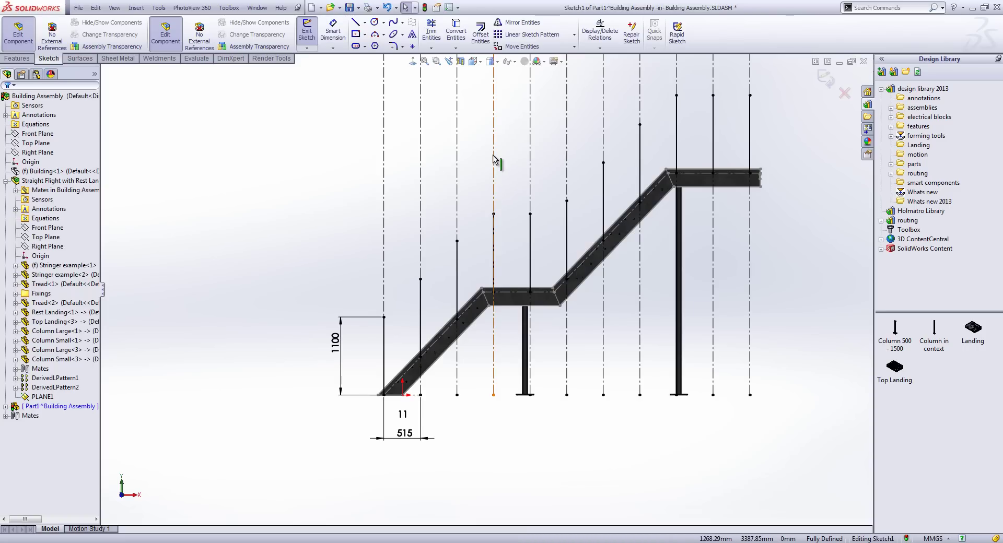
Draw a four-segment handrail line over the uprights, from beyond the last one down past the first, with horizontal segments above both landings
{"action": "key", "text": "s"}
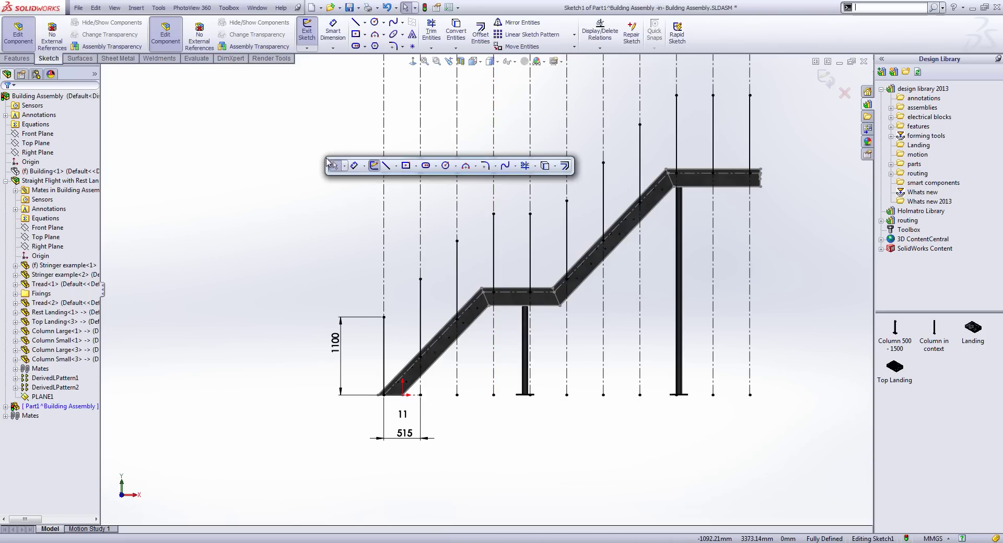
{"action": "key", "text": "l"}
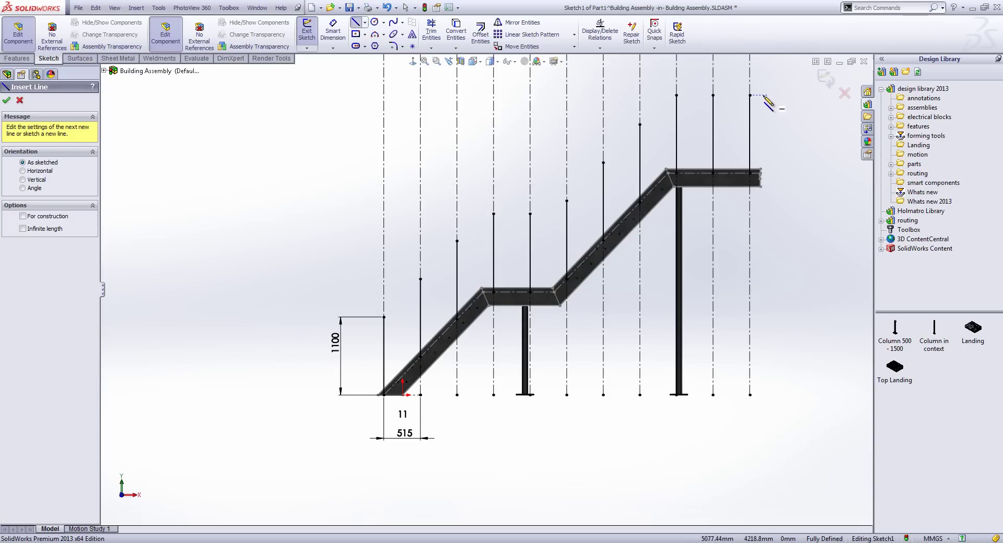
{"action": "left_click", "coordinate": [763, 95]}
{"action": "left_click", "coordinate": [661, 95]}
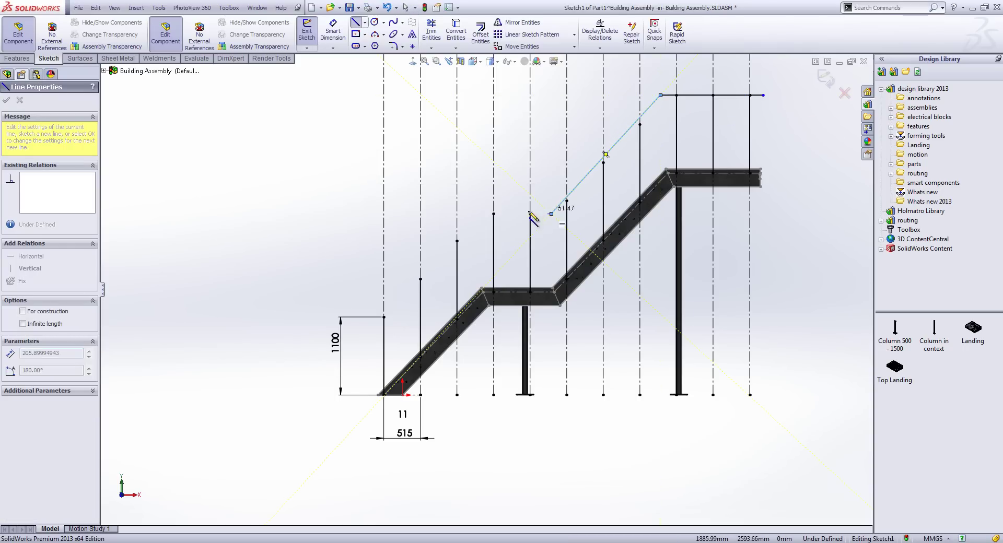
{"action": "left_click", "coordinate": [477, 213]}
{"action": "left_click", "coordinate": [367, 317]}
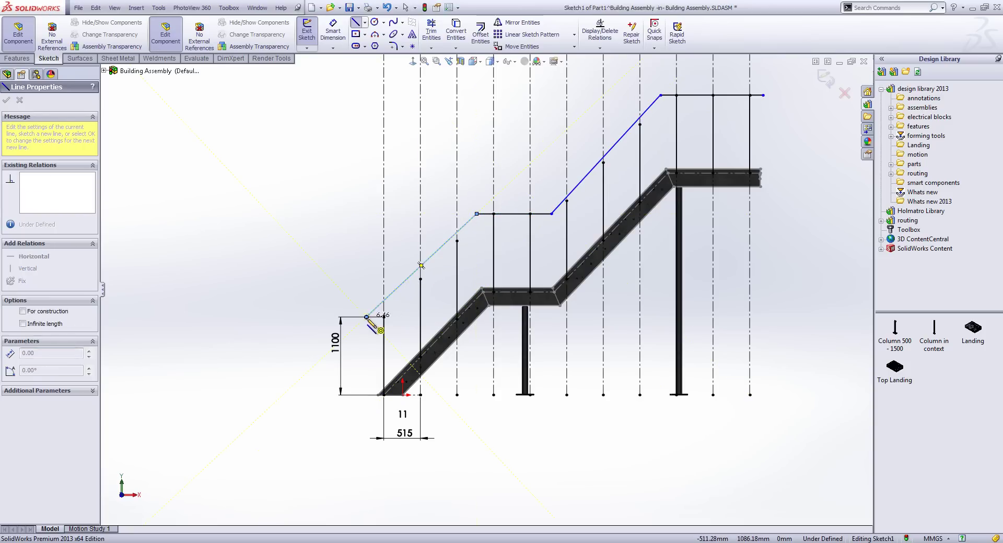
{"action": "key", "text": "Escape"}
Make the lower sloped handrail segment coincident with the top endpoints of the first and third uprights
{"action": "left_click", "coordinate": [380, 304]}
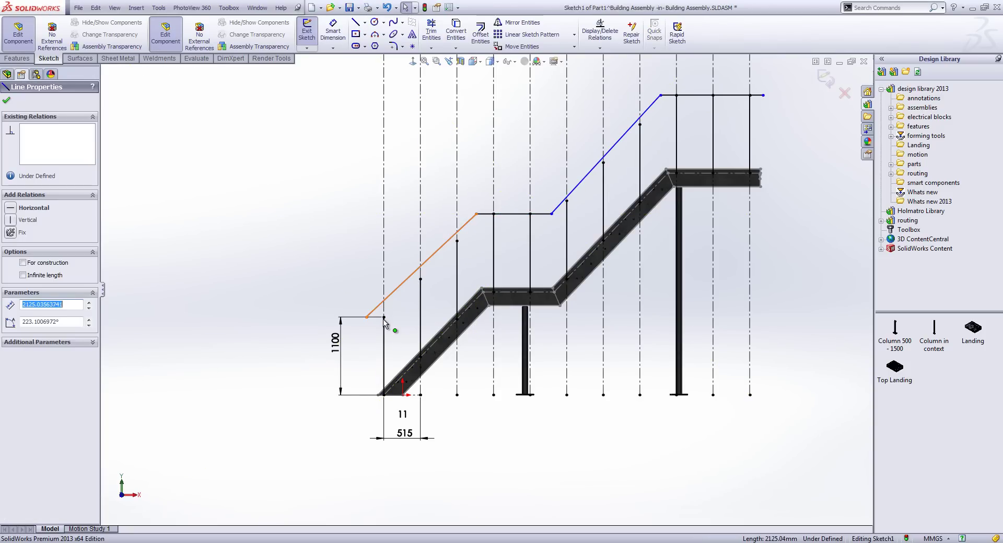
{"action": "left_click", "coordinate": [383, 317], "text": "ctrl"}
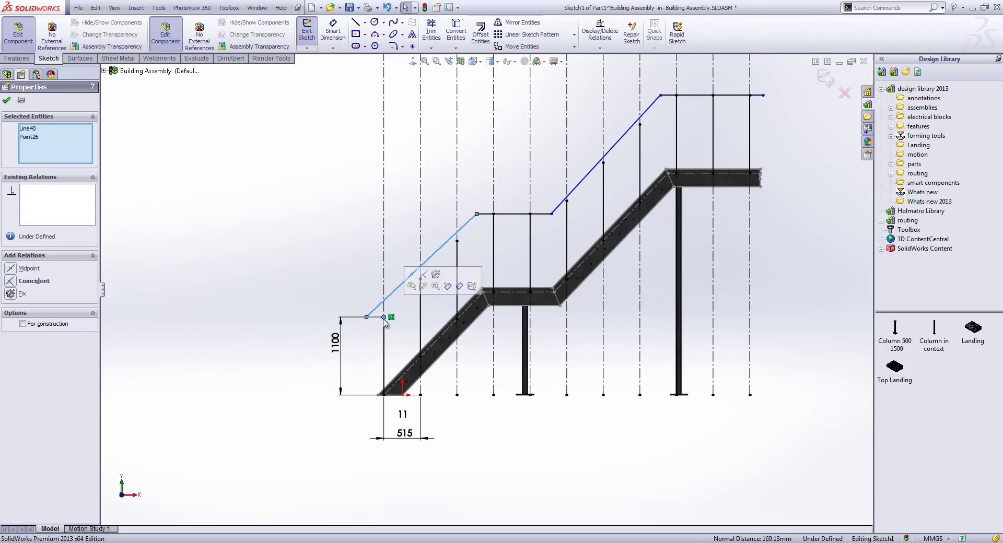
{"action": "left_click", "coordinate": [423, 274]}
{"action": "key", "text": "Escape"}
{"action": "left_click", "coordinate": [457, 241]}
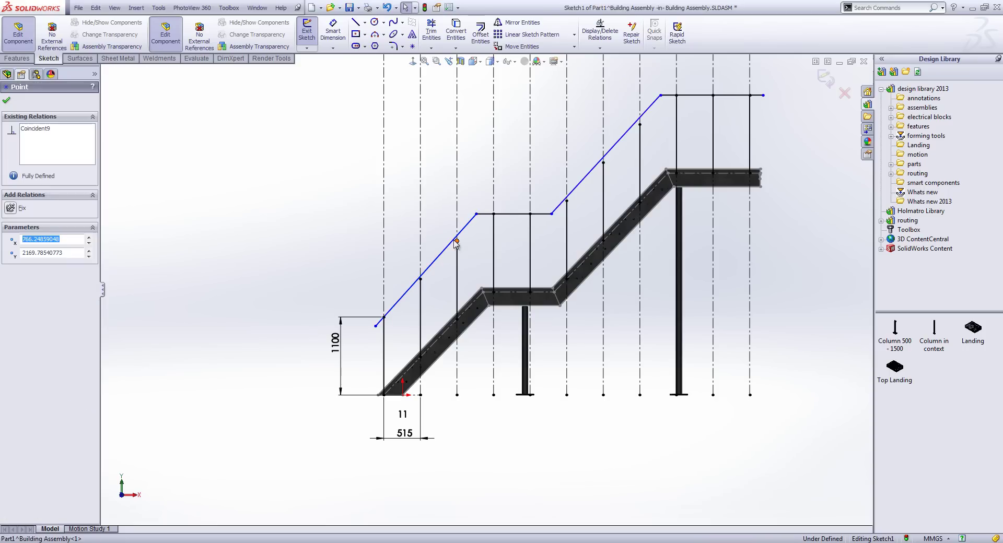
{"action": "left_click", "coordinate": [444, 248], "text": "ctrl"}
{"action": "left_click", "coordinate": [483, 210]}
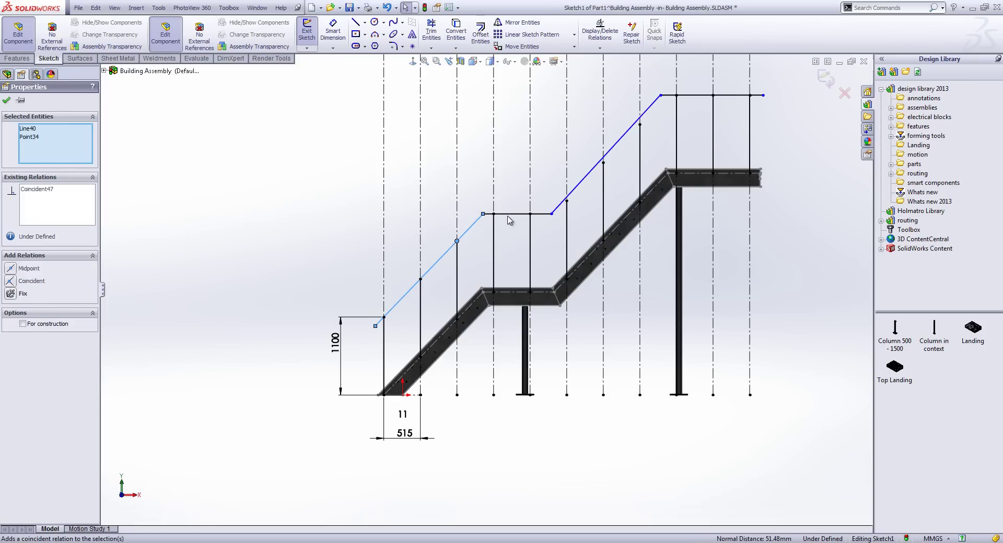
Make the upper sloped handrail segment coincident with the top endpoints of the sixth and eighth uprights
{"action": "key", "text": "Escape"}
{"action": "left_click", "coordinate": [560, 207]}
{"action": "left_click", "coordinate": [567, 200]}
{"action": "left_click", "coordinate": [598, 165], "text": "ctrl"}
{"action": "left_click", "coordinate": [612, 163]}
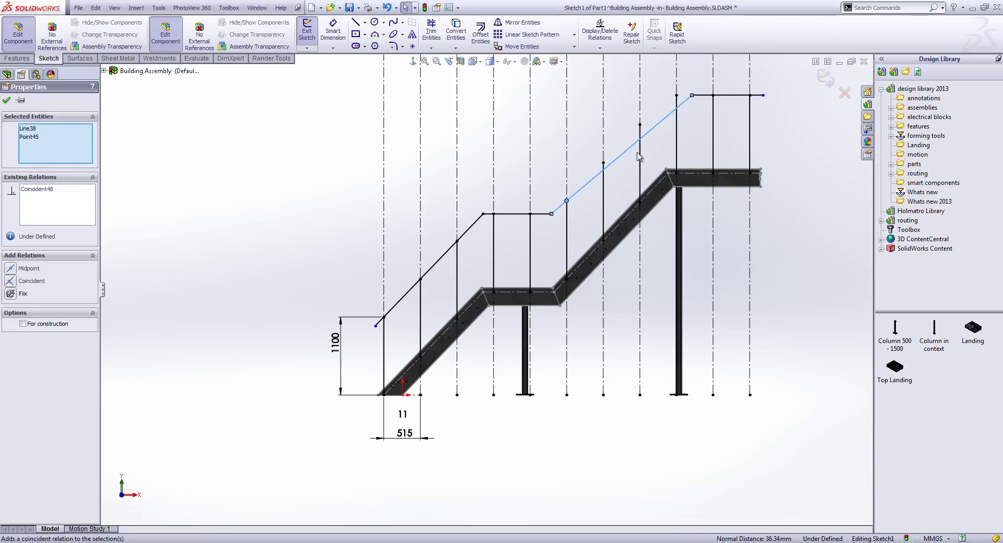
{"action": "key", "text": "Escape"}
{"action": "left_click", "coordinate": [642, 127]}
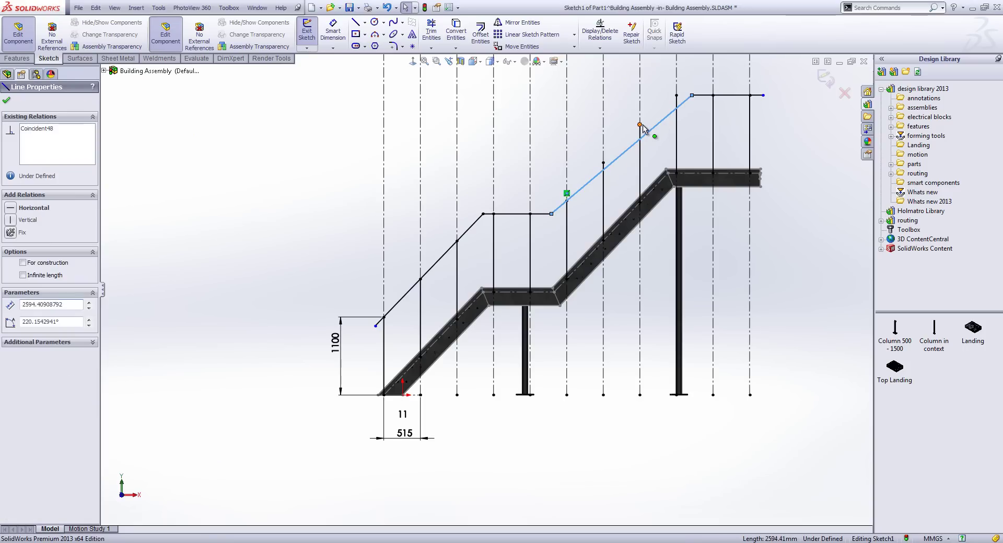
{"action": "left_click", "coordinate": [639, 124], "text": "ctrl"}
{"action": "left_click", "coordinate": [688, 87]}
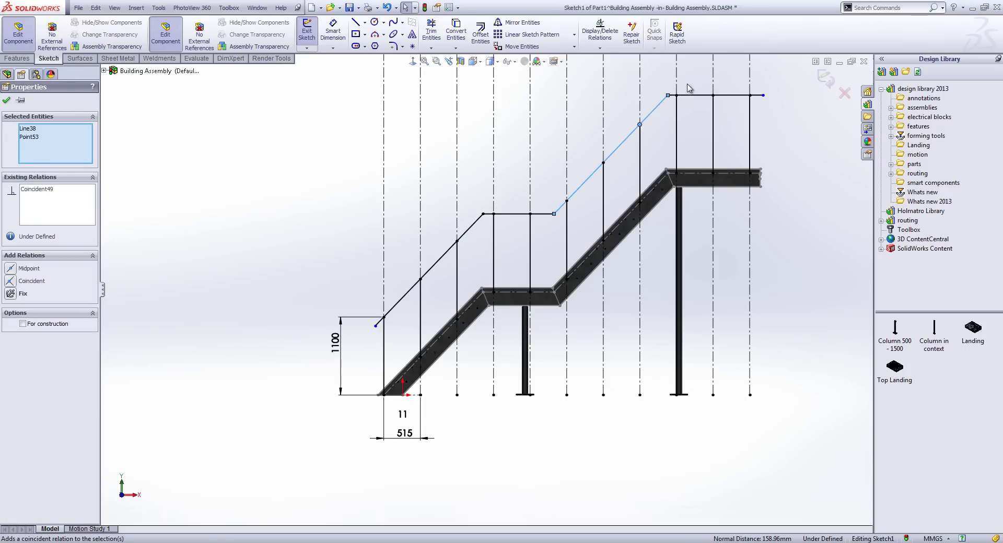
{"action": "key", "text": "Escape"}
Align the handrail's upper endpoint vertically with the end corner of the top landing's stringer
{"action": "left_click", "coordinate": [760, 172]}
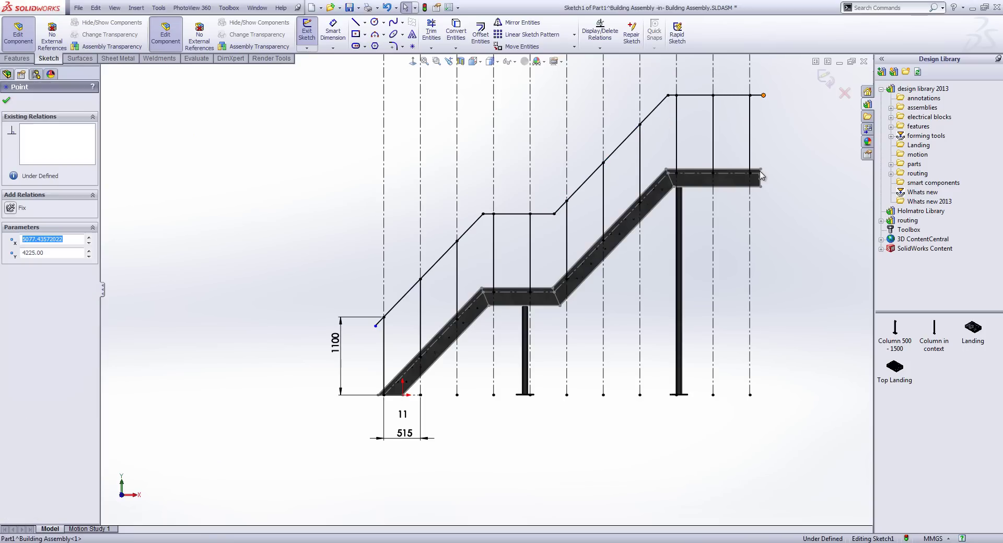
{"action": "left_click", "coordinate": [763, 95], "text": "ctrl"}
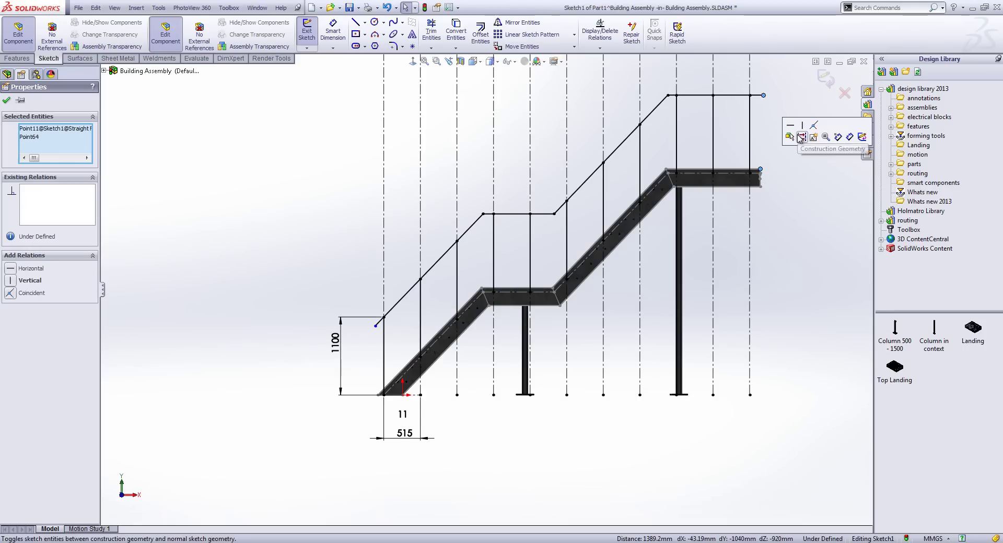
{"action": "left_click", "coordinate": [803, 131]}
{"action": "key", "text": "Escape"}
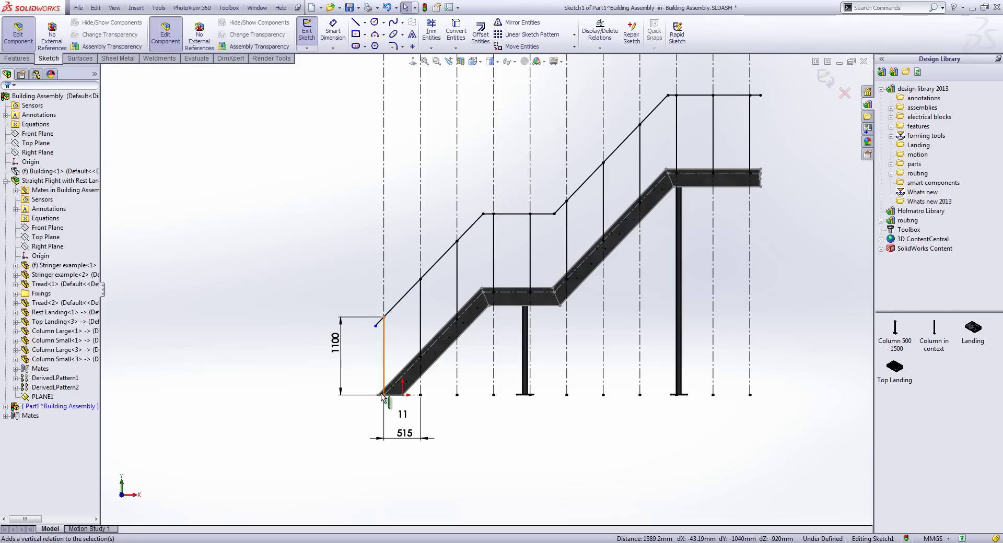
Align the handrail's lower endpoint vertically with the bottom corner point of the lower flight's stringer
{"action": "left_click", "coordinate": [378, 395]}
{"action": "left_click", "coordinate": [375, 324], "text": "ctrl"}
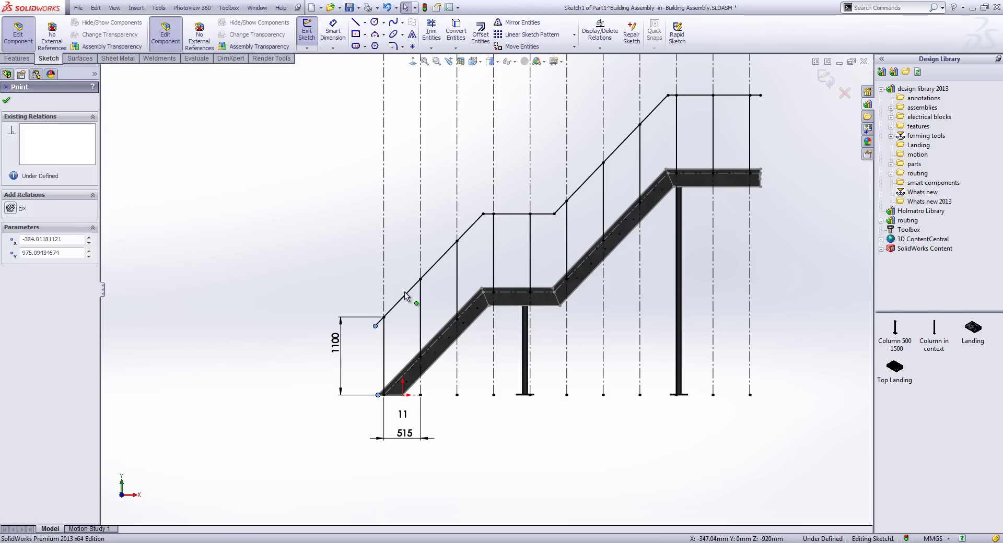
{"action": "left_click", "coordinate": [410, 285]}
{"action": "left_click", "coordinate": [395, 230]}
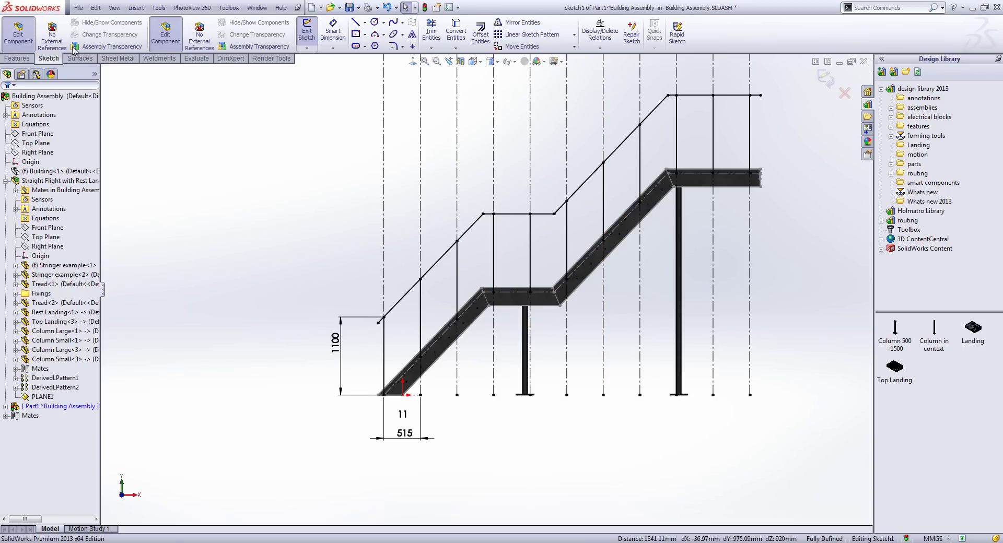
Exit the handrail sketch and set up an ISO square tube structural member sized 40 x 40 x 3.2
{"action": "left_click", "coordinate": [826, 77]}
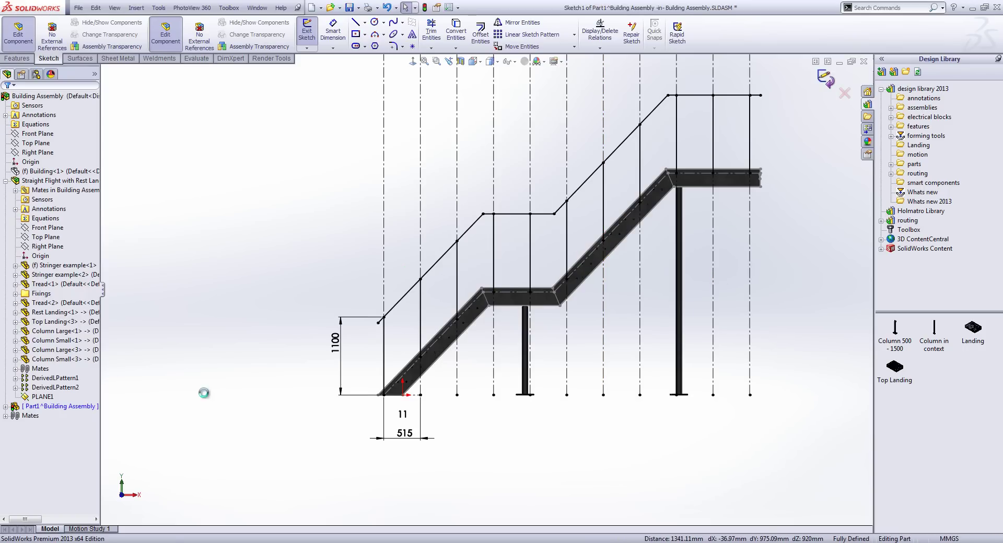
{"action": "right_click", "coordinate": [204, 349]}
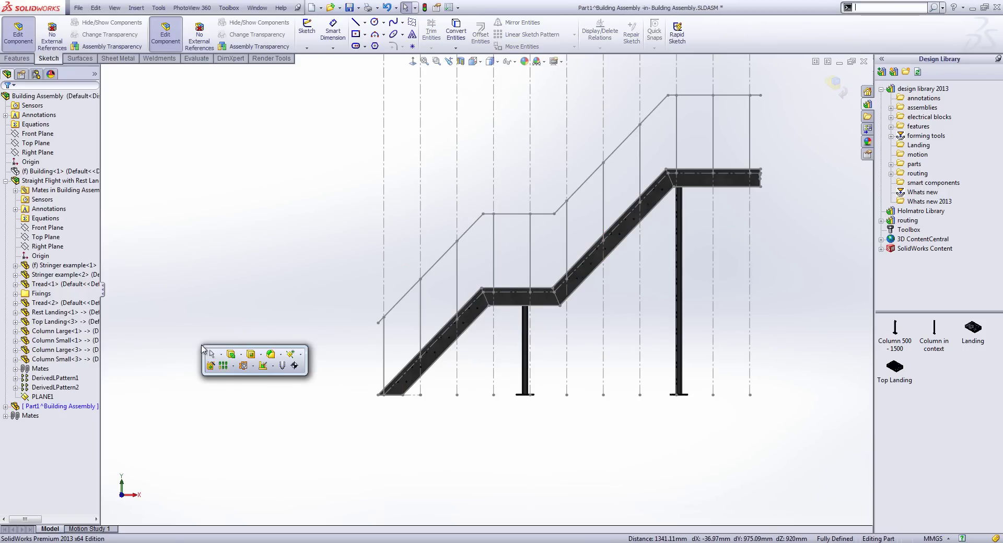
{"action": "left_click", "coordinate": [272, 365]}
{"action": "left_click", "coordinate": [277, 400]}
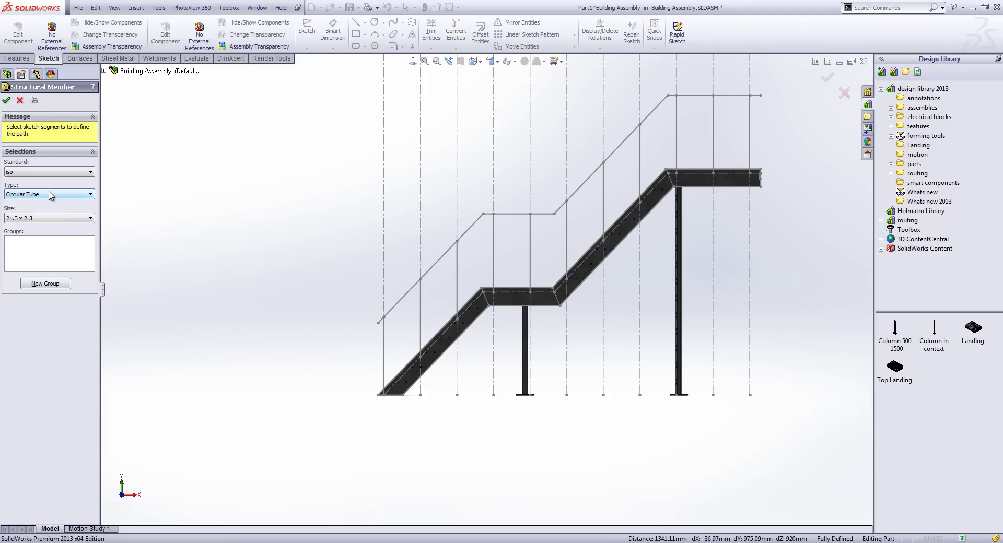
{"action": "left_click", "coordinate": [50, 195]}
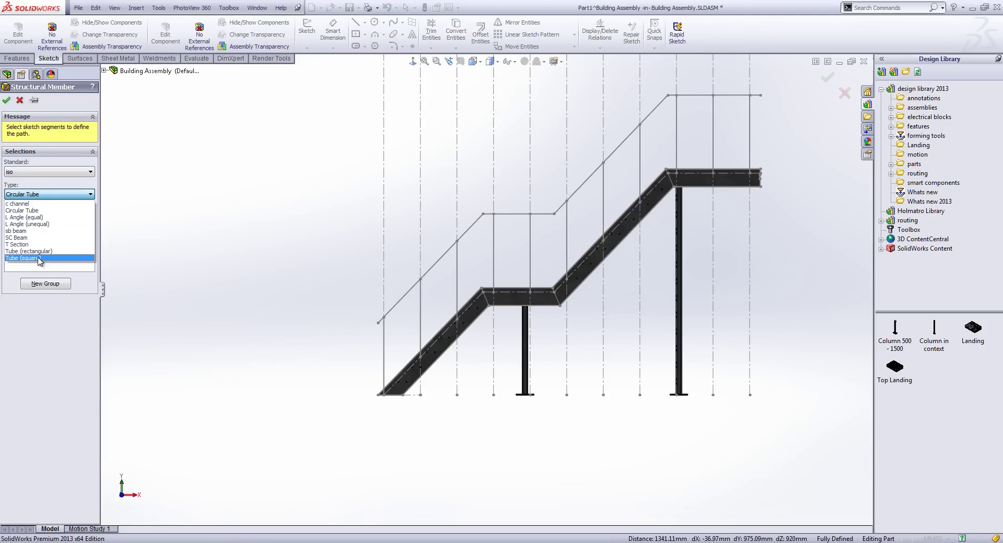
{"action": "left_click", "coordinate": [39, 259]}
{"action": "left_click", "coordinate": [44, 218]}
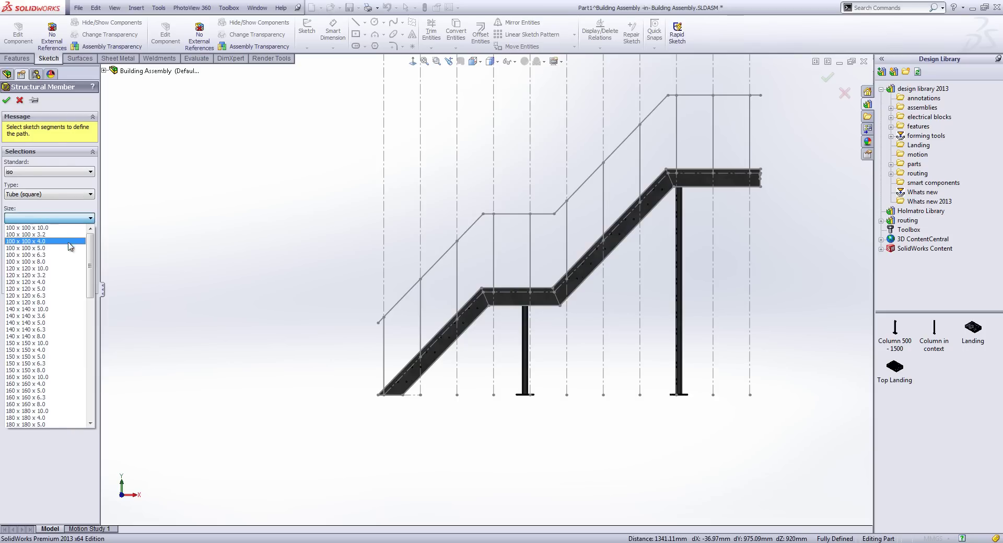
{"action": "left_click_drag", "start_coordinate": [87, 255], "coordinate": [95, 327]}
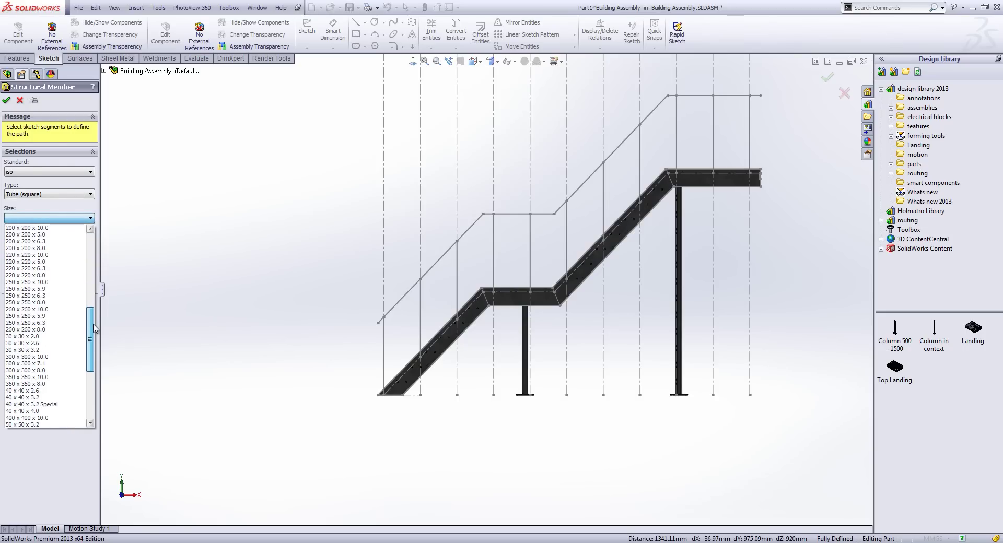
{"action": "left_click", "coordinate": [29, 399]}
{"action": "left_click", "coordinate": [41, 239]}
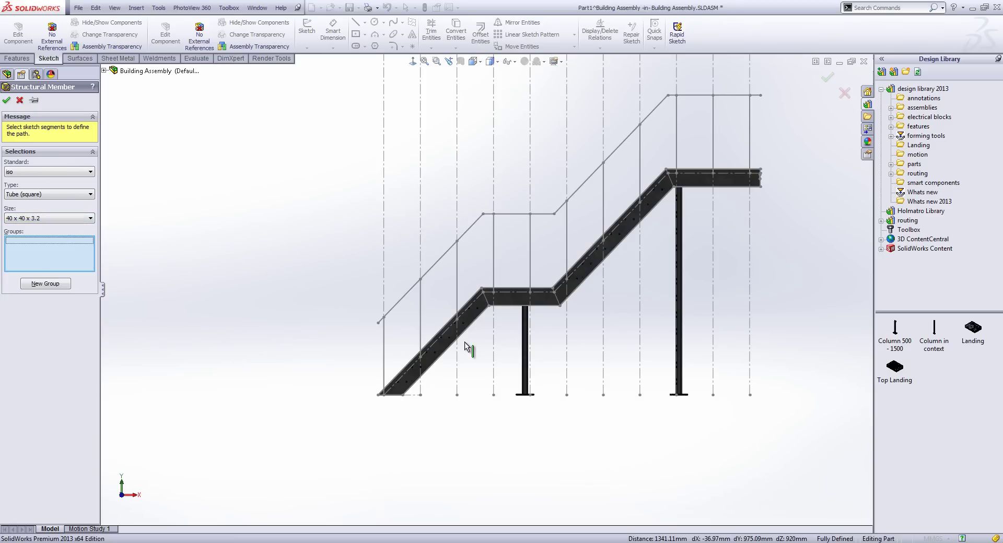
Select the four connected handrail segments, from lower slope to top landing, as the first structural member group's path
{"action": "left_click", "coordinate": [392, 311]}
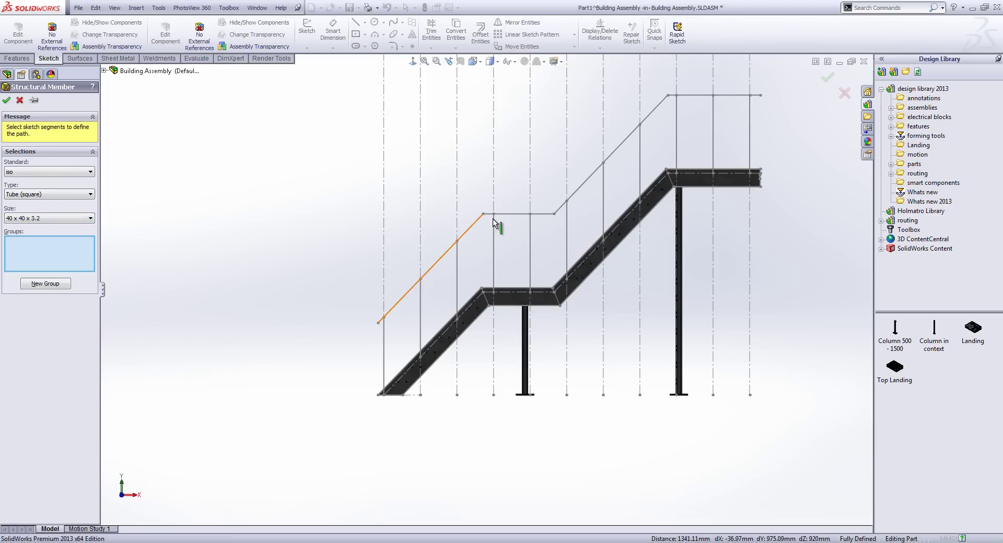
{"action": "left_click", "coordinate": [545, 213]}
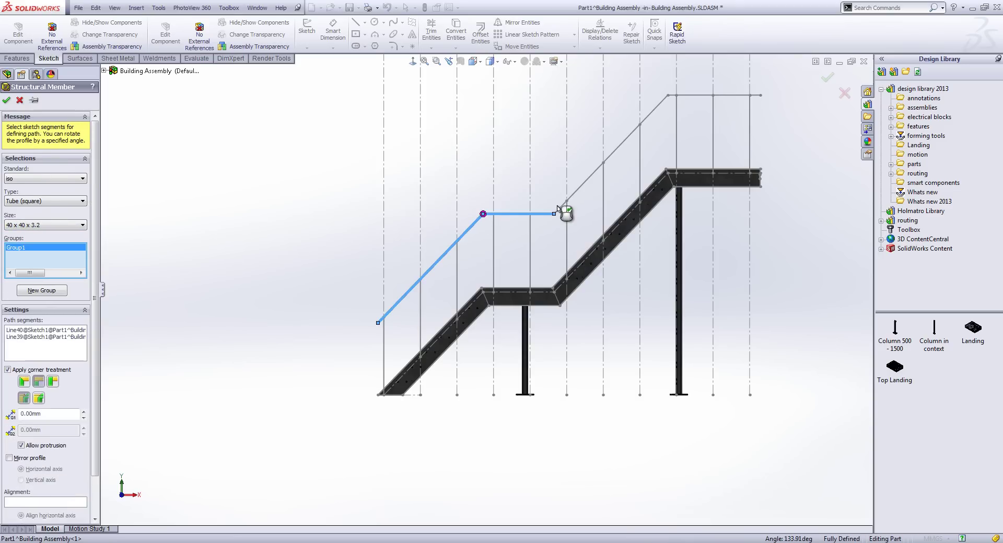
{"action": "left_click", "coordinate": [561, 208]}
{"action": "left_click", "coordinate": [687, 97]}
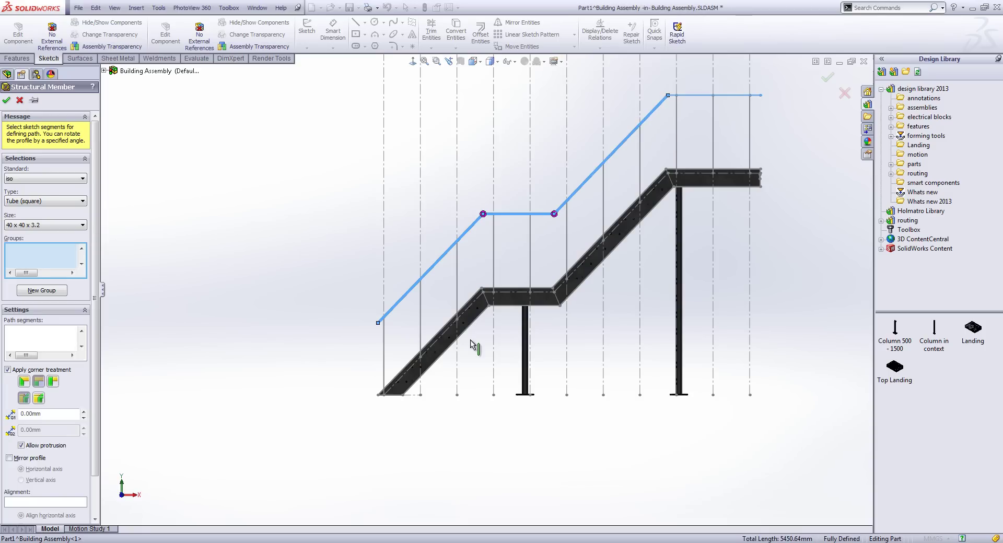
{"action": "scroll", "coordinate": [412, 340], "scroll_direction": "down", "scroll_amount": 4}
{"action": "scroll", "coordinate": [385, 256], "scroll_direction": "down", "scroll_amount": 5}
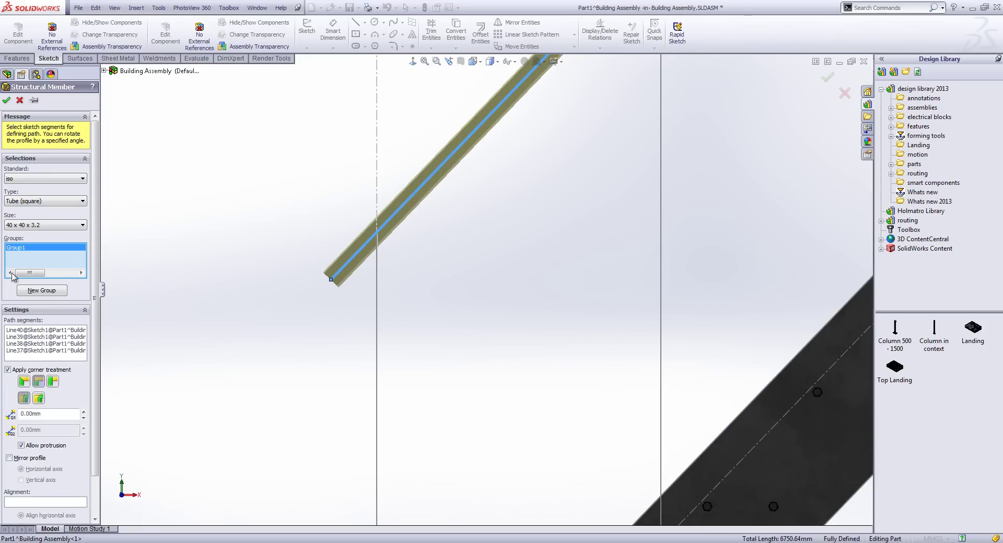
Set the handrail tube's size to 50 x 50 x 3.2 and apply end mitre corner treatment
{"action": "left_click", "coordinate": [58, 225]}
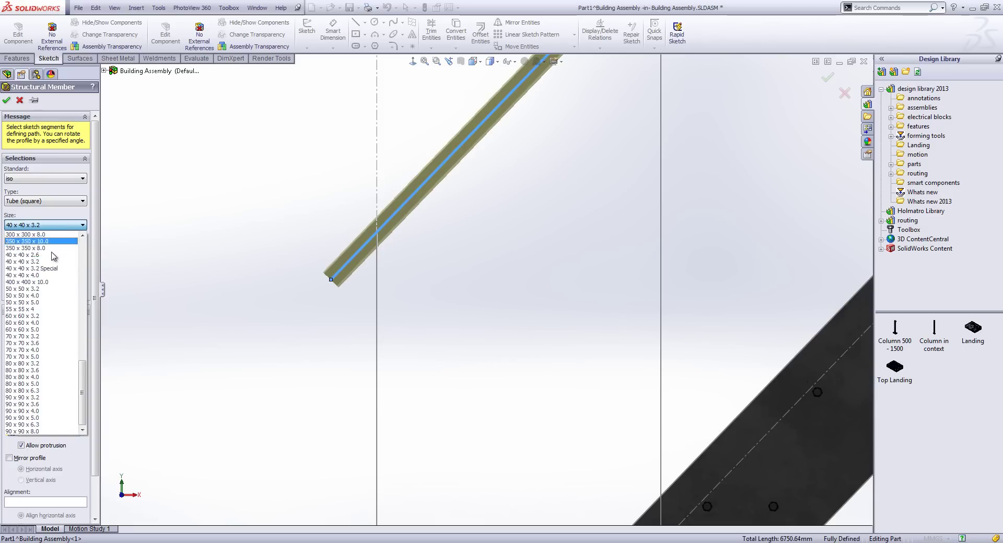
{"action": "left_click", "coordinate": [43, 289]}
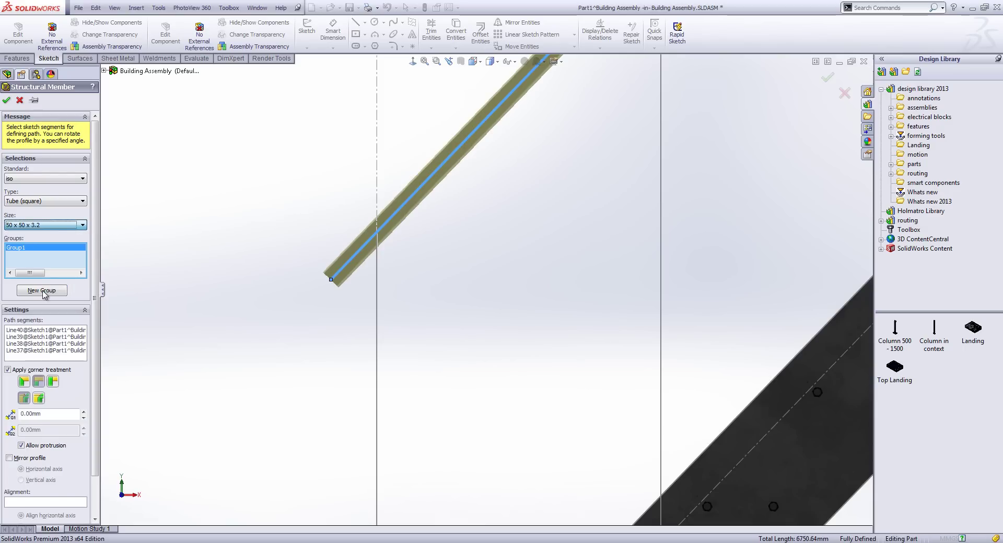
{"action": "scroll", "coordinate": [441, 270], "scroll_direction": "up", "scroll_amount": 5}
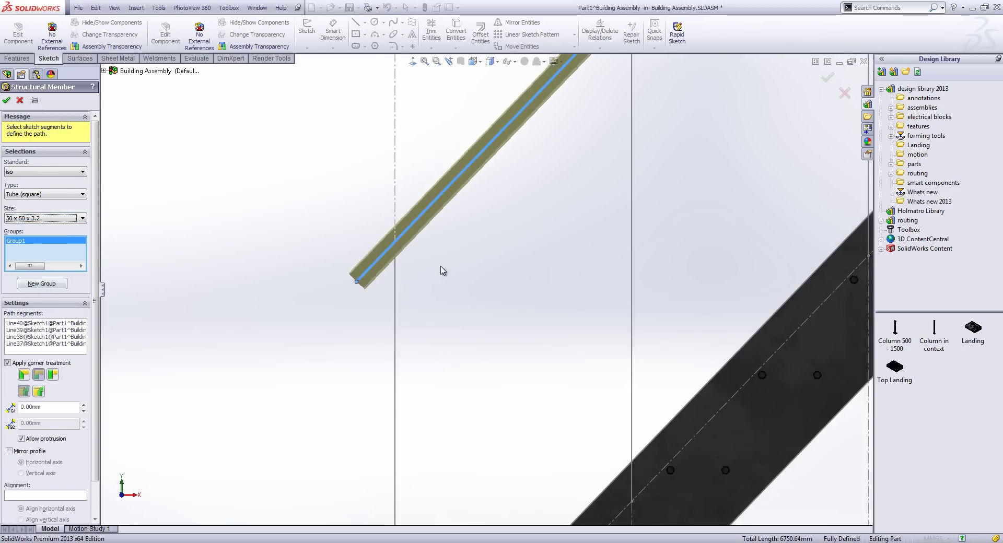
{"action": "scroll", "coordinate": [614, 140], "scroll_direction": "down", "scroll_amount": 4}
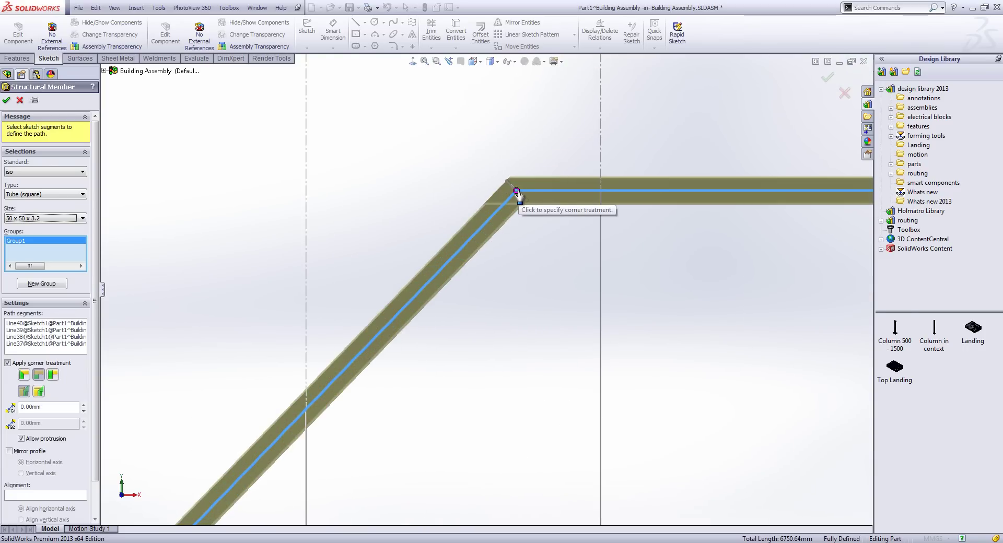
{"action": "left_click", "coordinate": [24, 376]}
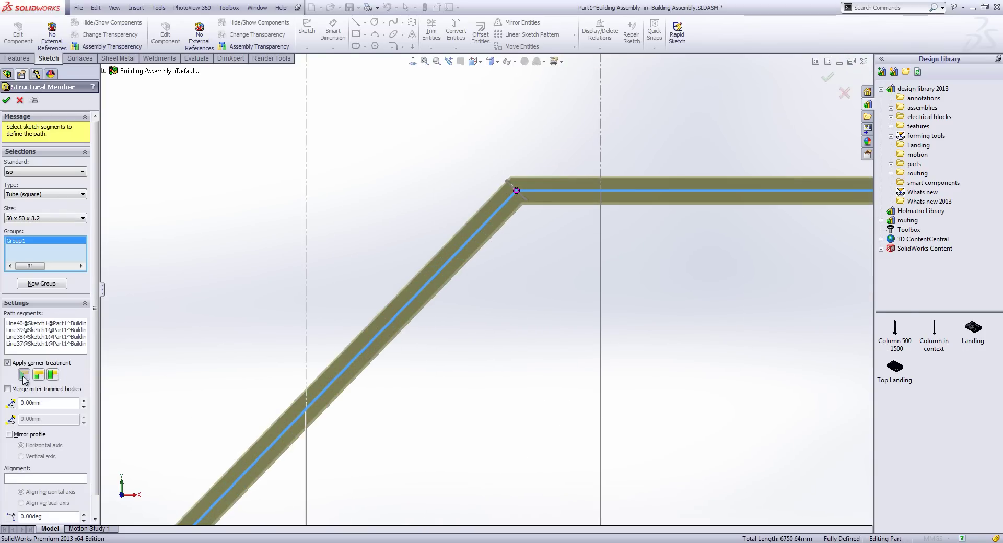
{"action": "scroll", "coordinate": [264, 362], "scroll_direction": "up", "scroll_amount": 6}
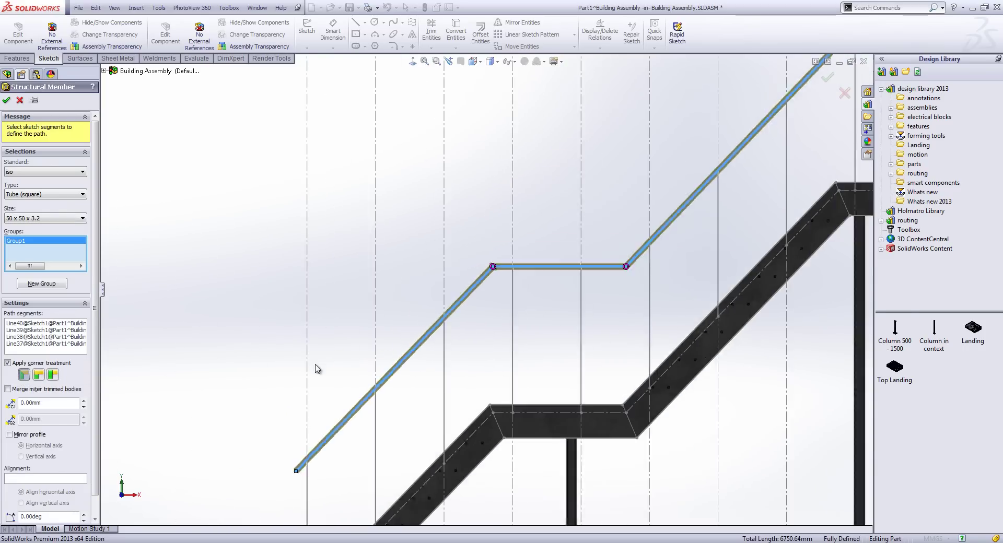
Relocate the handrail tube's profile so the midpoint of its side edge lies on the path
{"action": "middle_click_drag", "start_coordinate": [366, 396], "coordinate": [412, 414]}
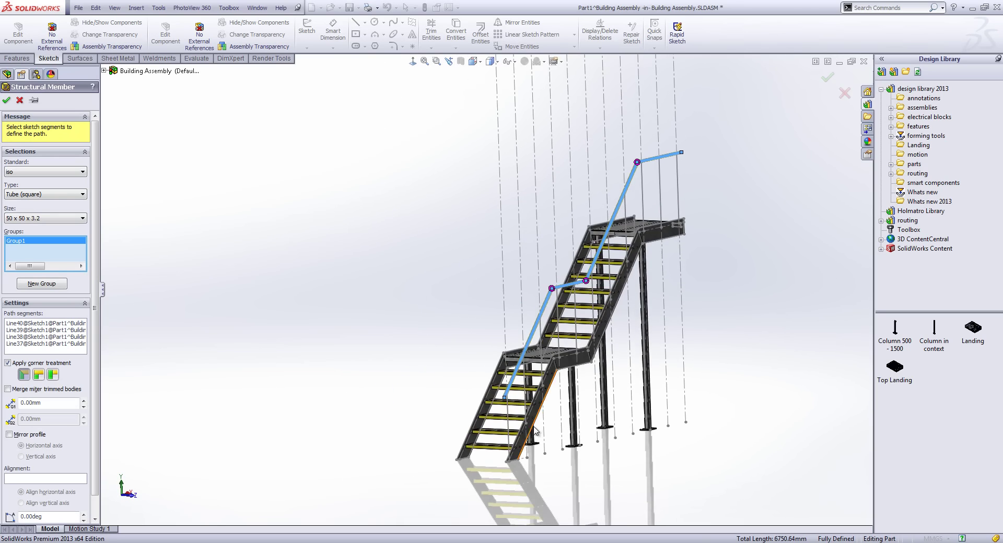
{"action": "scroll", "coordinate": [510, 405], "scroll_direction": "down", "scroll_amount": 5}
{"action": "scroll", "coordinate": [452, 290], "scroll_direction": "down", "scroll_amount": 6}
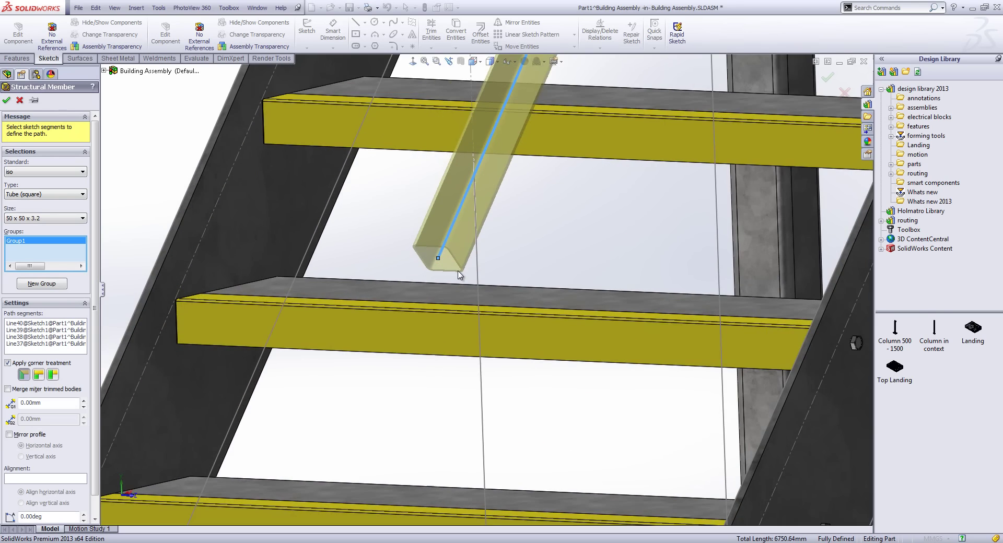
{"action": "scroll", "coordinate": [446, 284], "scroll_direction": "up", "scroll_amount": 8}
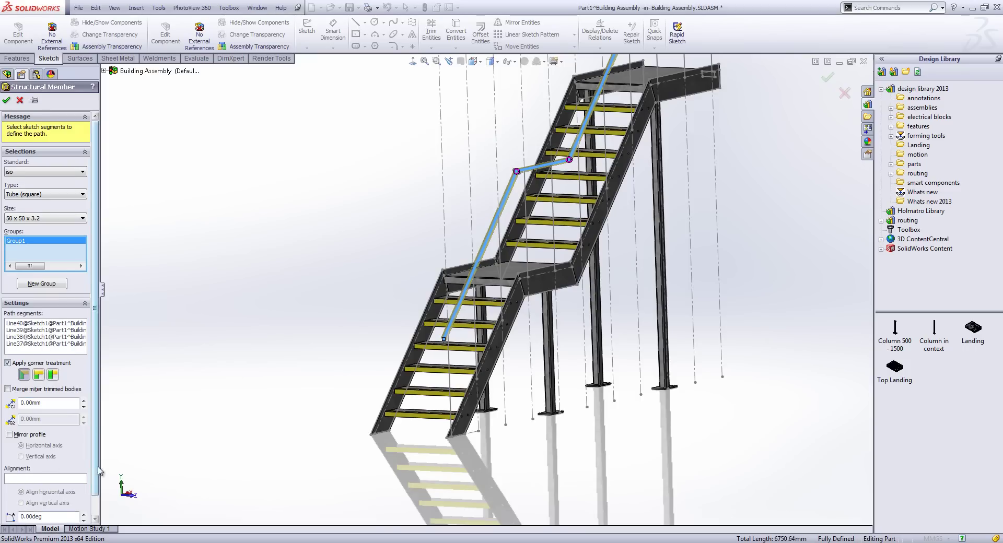
{"action": "scroll", "coordinate": [94, 480], "scroll_direction": "down", "scroll_amount": 2}
{"action": "left_click", "coordinate": [52, 513]}
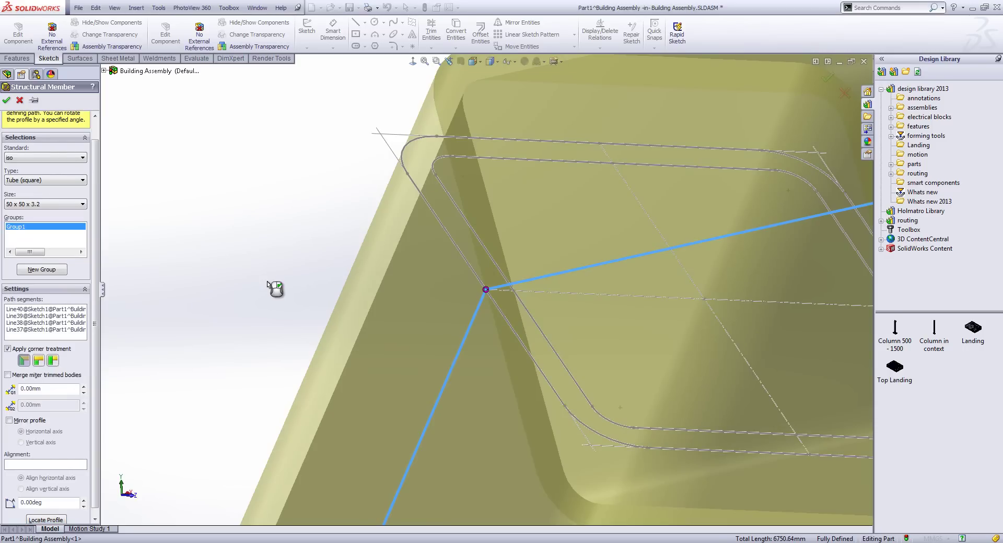
Add a second structural member group containing all eleven vertical upright lines beneath the handrail
{"action": "left_click", "coordinate": [52, 269]}
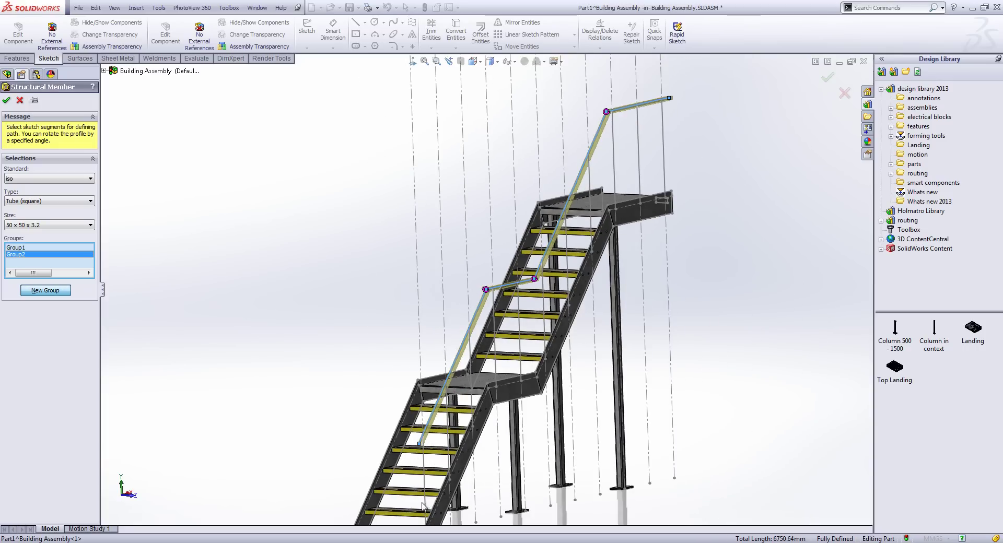
{"action": "left_click", "coordinate": [425, 504]}
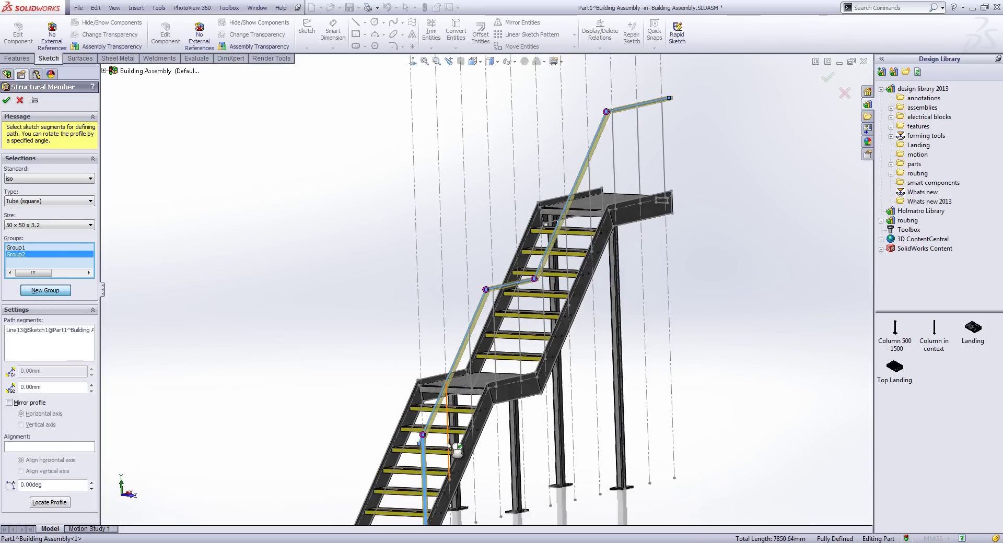
{"action": "left_click", "coordinate": [447, 443]}
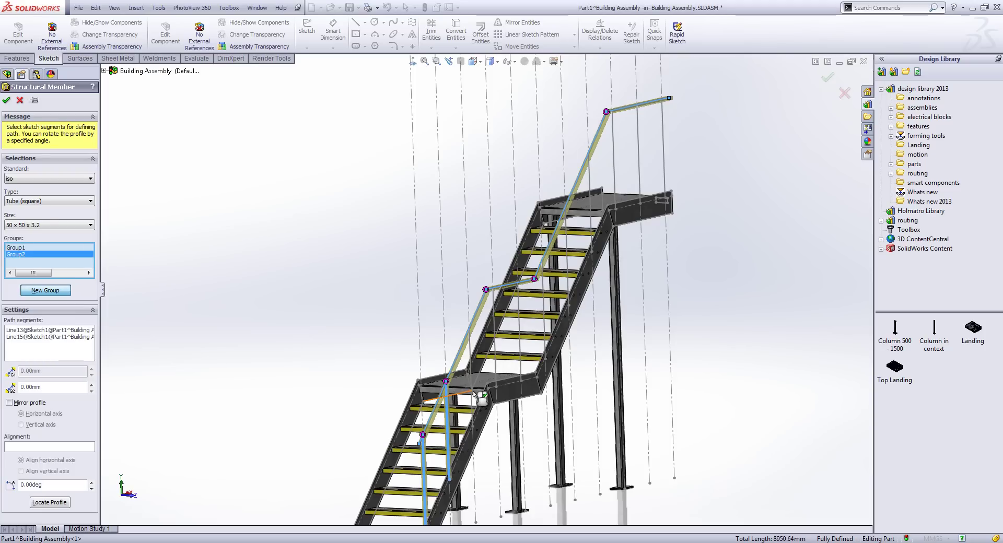
{"action": "left_click", "coordinate": [471, 360]}
{"action": "left_click", "coordinate": [495, 365]}
{"action": "left_click", "coordinate": [520, 355]}
{"action": "left_click", "coordinate": [543, 313]}
{"action": "left_click", "coordinate": [568, 282]}
{"action": "left_click", "coordinate": [591, 235]}
{"action": "left_click", "coordinate": [614, 178]}
{"action": "left_click", "coordinate": [639, 162]}
{"action": "left_click", "coordinate": [663, 154]}
Relocate the uprights' tube profile so its side midpoint lies on the path, and create the structural members
{"action": "left_click", "coordinate": [49, 502]}
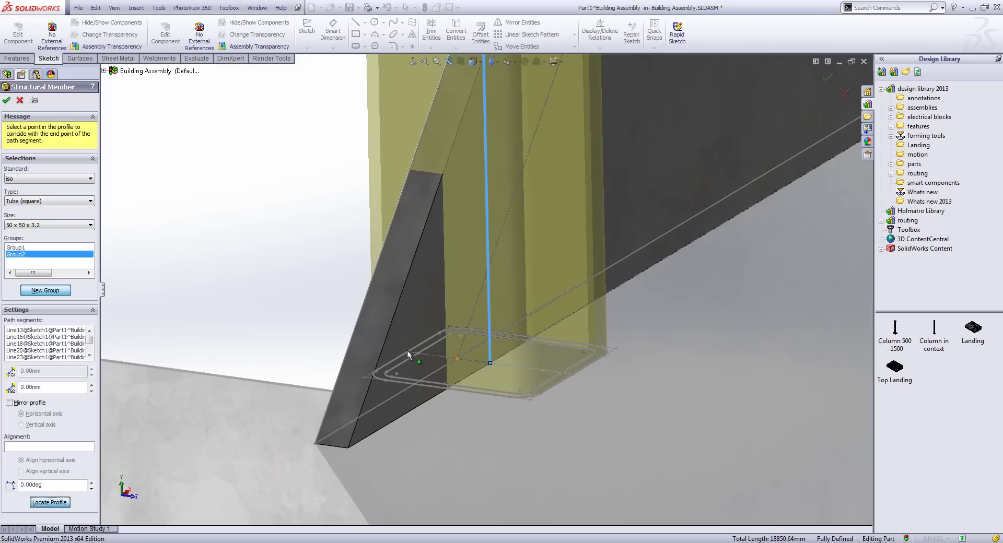
{"action": "left_click", "coordinate": [408, 353]}
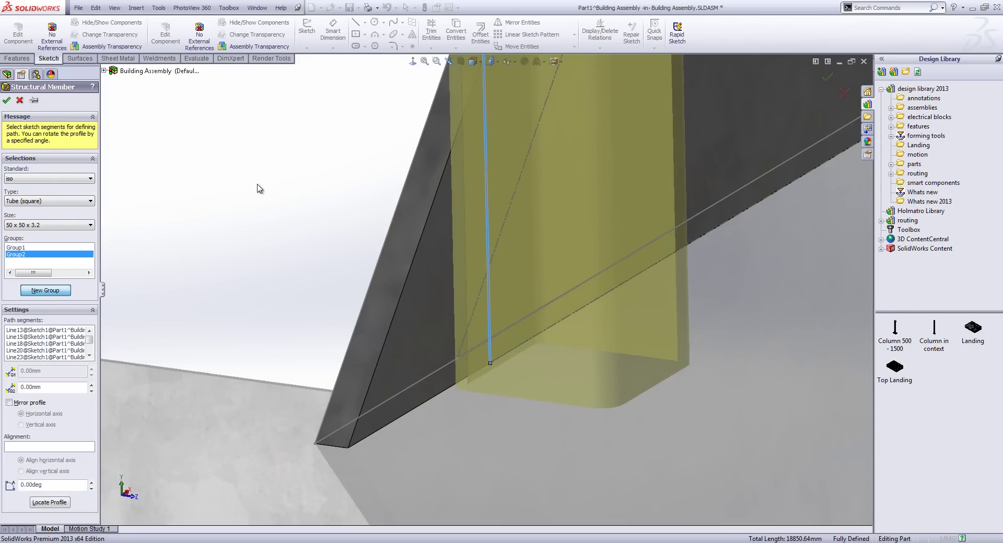
{"action": "key", "text": "Return"}
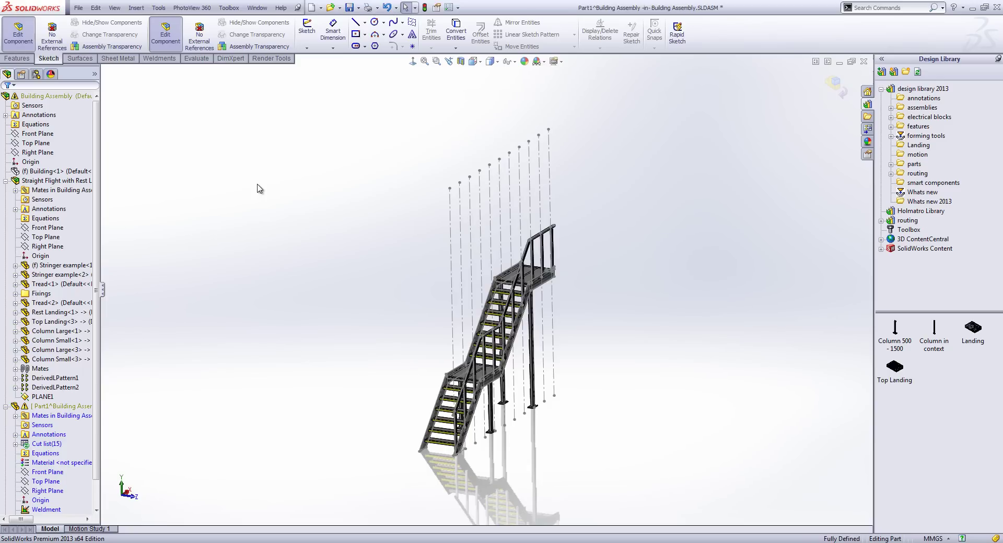
Return to editing the building assembly and hide the handrail's layout sketch and all other sketches
{"action": "left_click", "coordinate": [18, 34]}
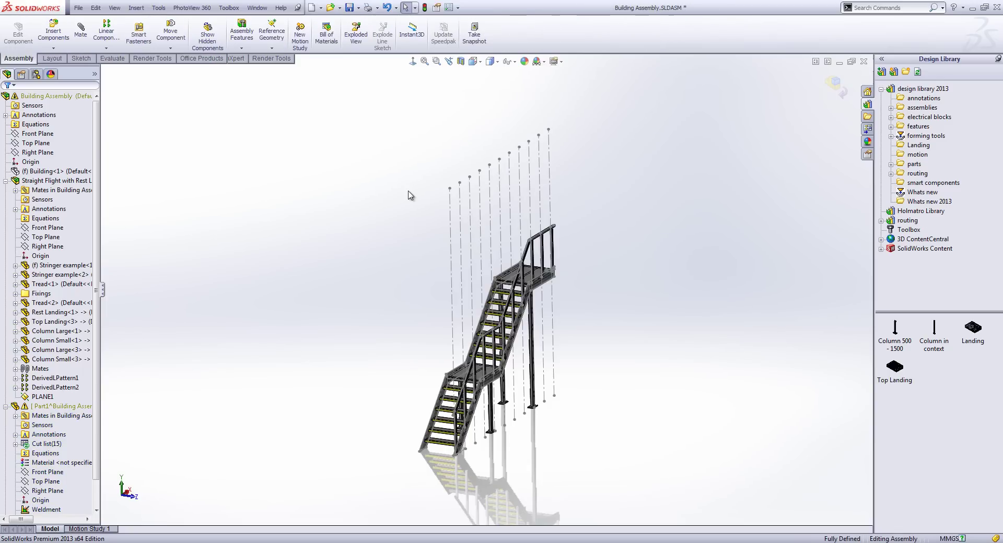
{"action": "middle_click_drag", "start_coordinate": [530, 292], "coordinate": [478, 276]}
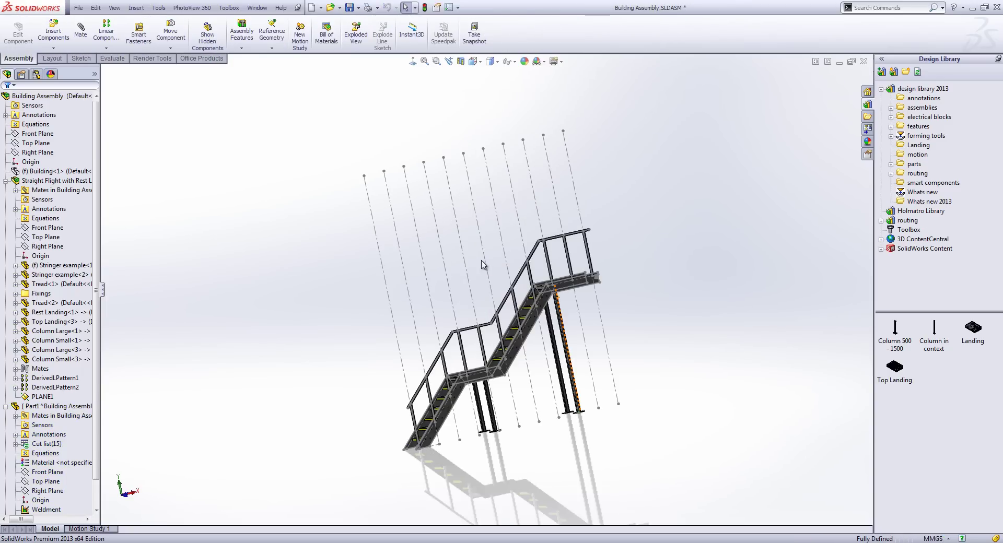
{"action": "right_click", "coordinate": [467, 268]}
{"action": "left_click", "coordinate": [489, 296]}
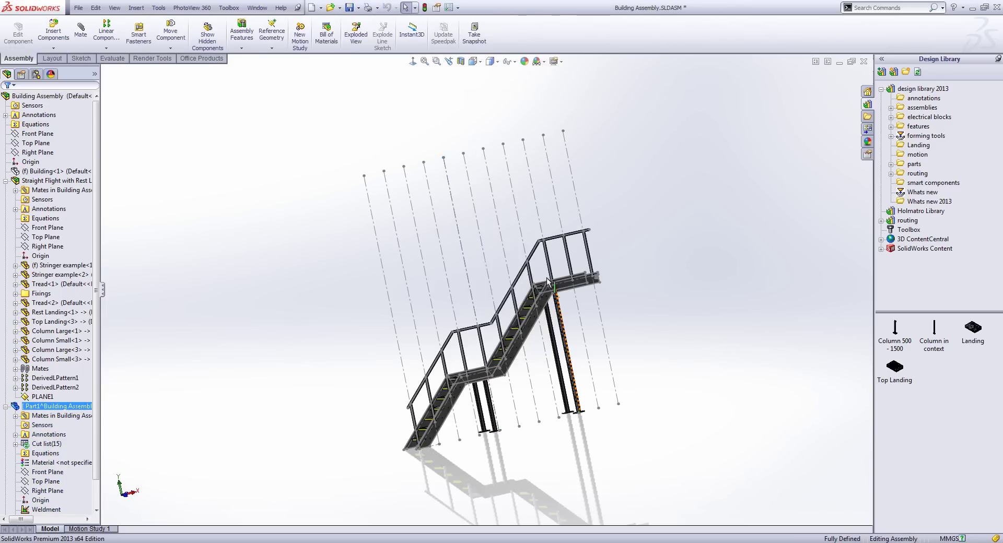
{"action": "left_click", "coordinate": [515, 62]}
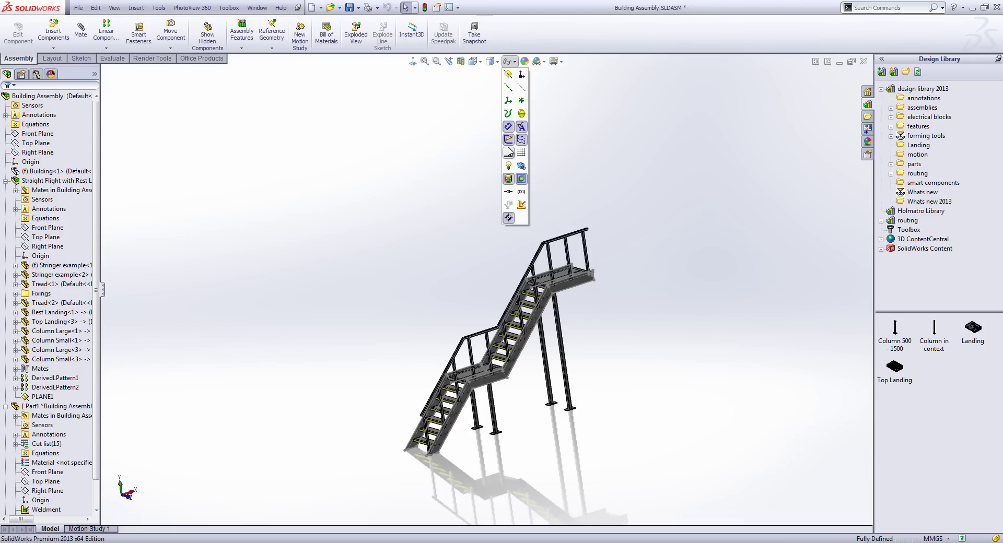
{"action": "left_click", "coordinate": [508, 152]}
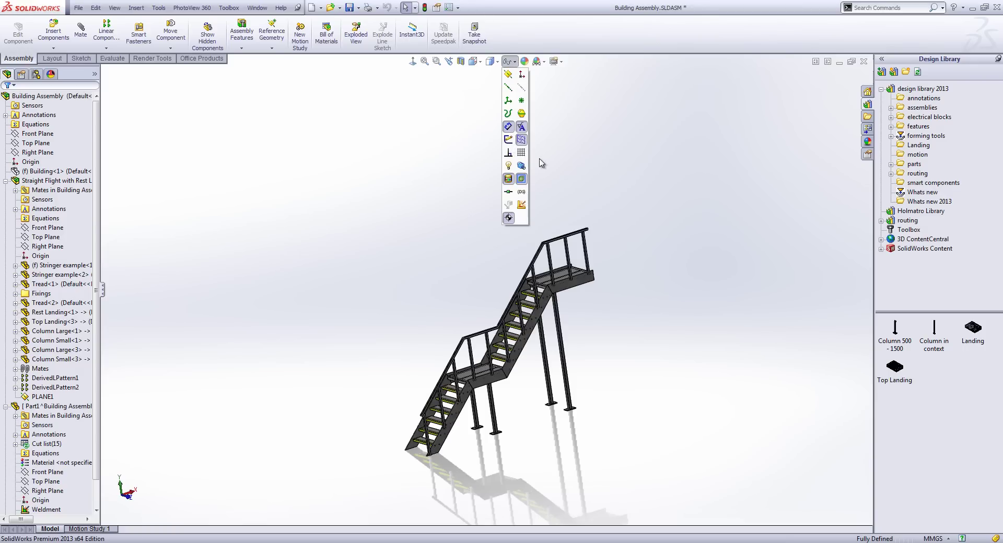
Show the hidden Building component around the staircase and handrail
{"action": "right_click", "coordinate": [52, 171]}
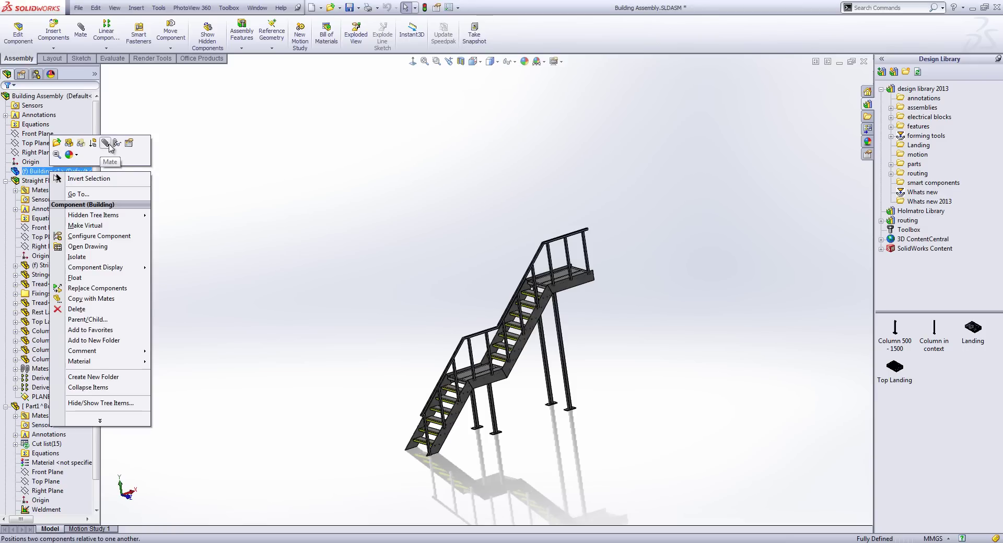
{"action": "left_click", "coordinate": [69, 143]}
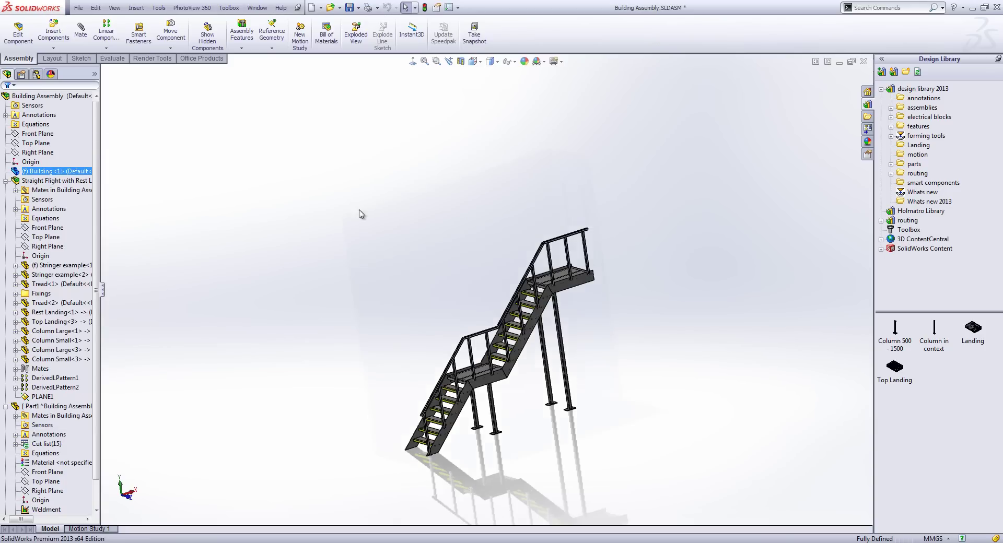
{"action": "mouse_move", "coordinate": [715, 334]}
{"action": "middle_mouse_down"}
{"action": "mouse_move", "coordinate": [700, 410]}
{"action": "mouse_move", "coordinate": [573, 328]}
{"action": "mouse_move", "coordinate": [543, 255]}
{"action": "middle_mouse_up"}
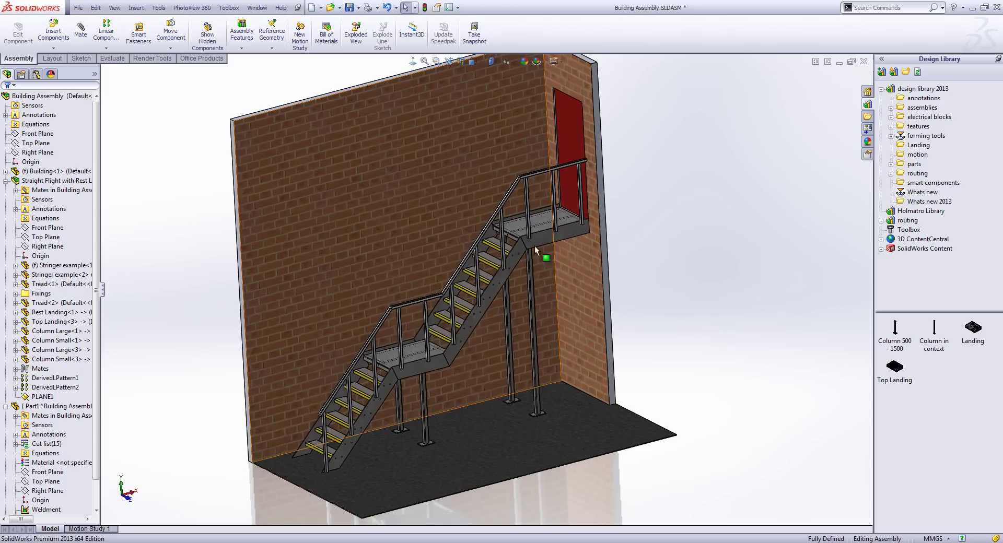
Open the drawing of the Straight Flight subassembly and move its side elevation view clear of the bill of materials
{"action": "right_click", "coordinate": [65, 182]}
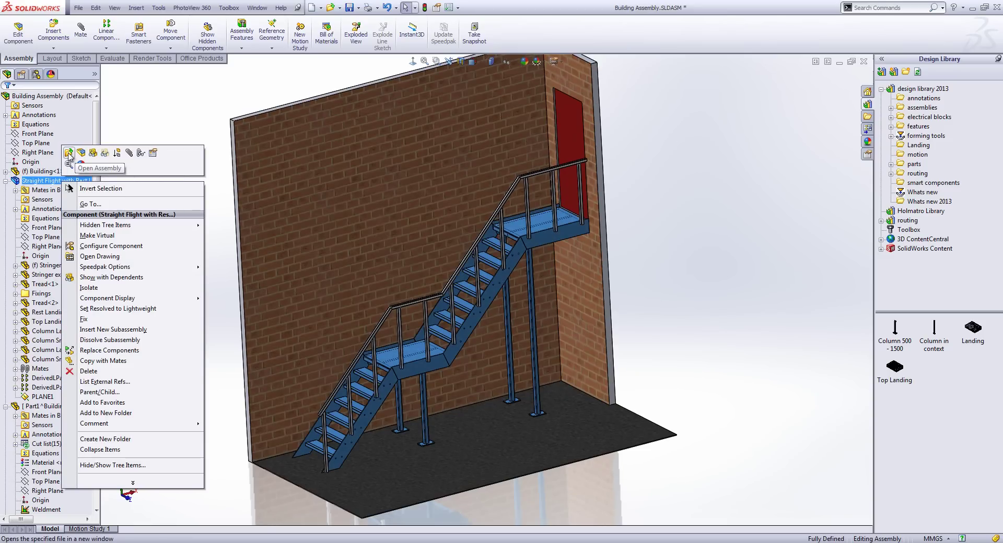
{"action": "left_click", "coordinate": [95, 257]}
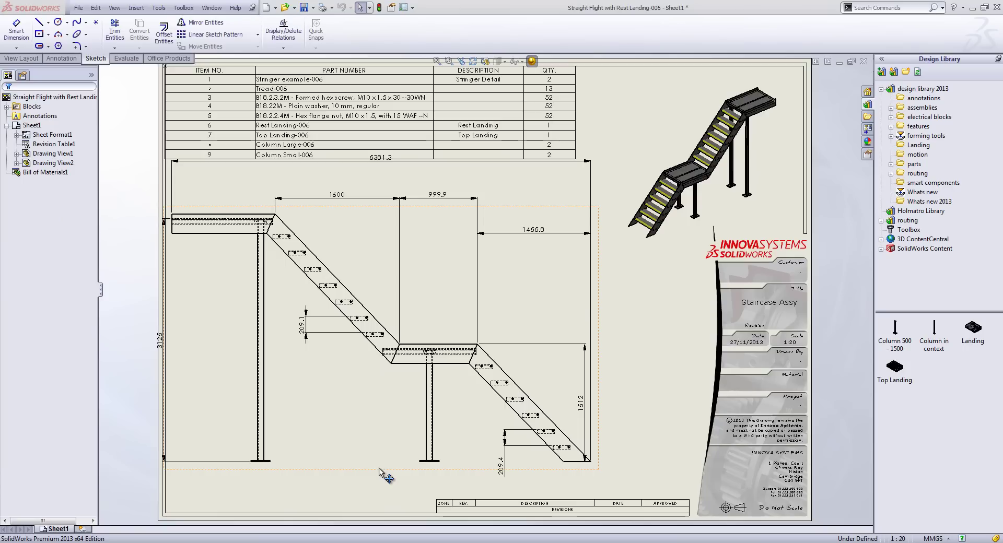
{"action": "left_click_drag", "start_coordinate": [387, 476], "coordinate": [401, 500]}
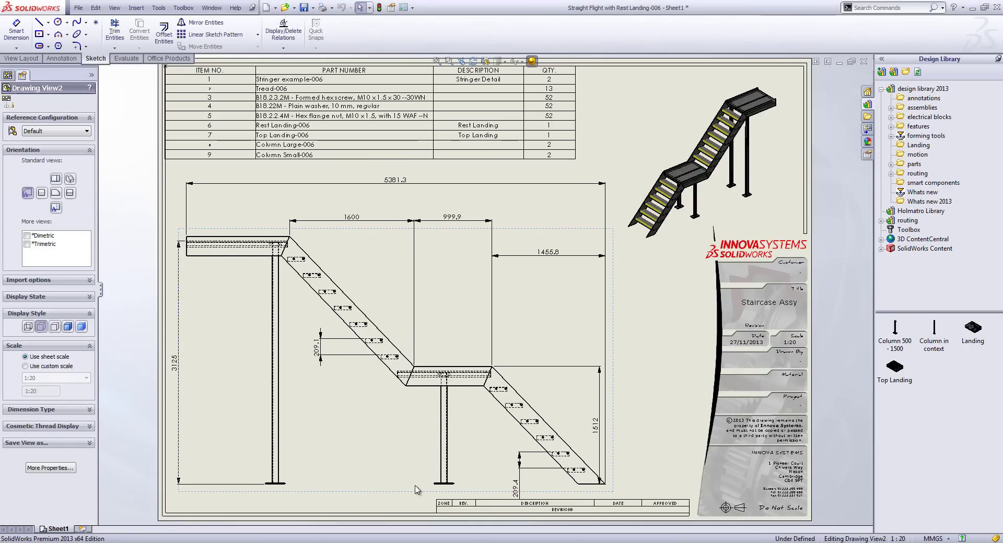